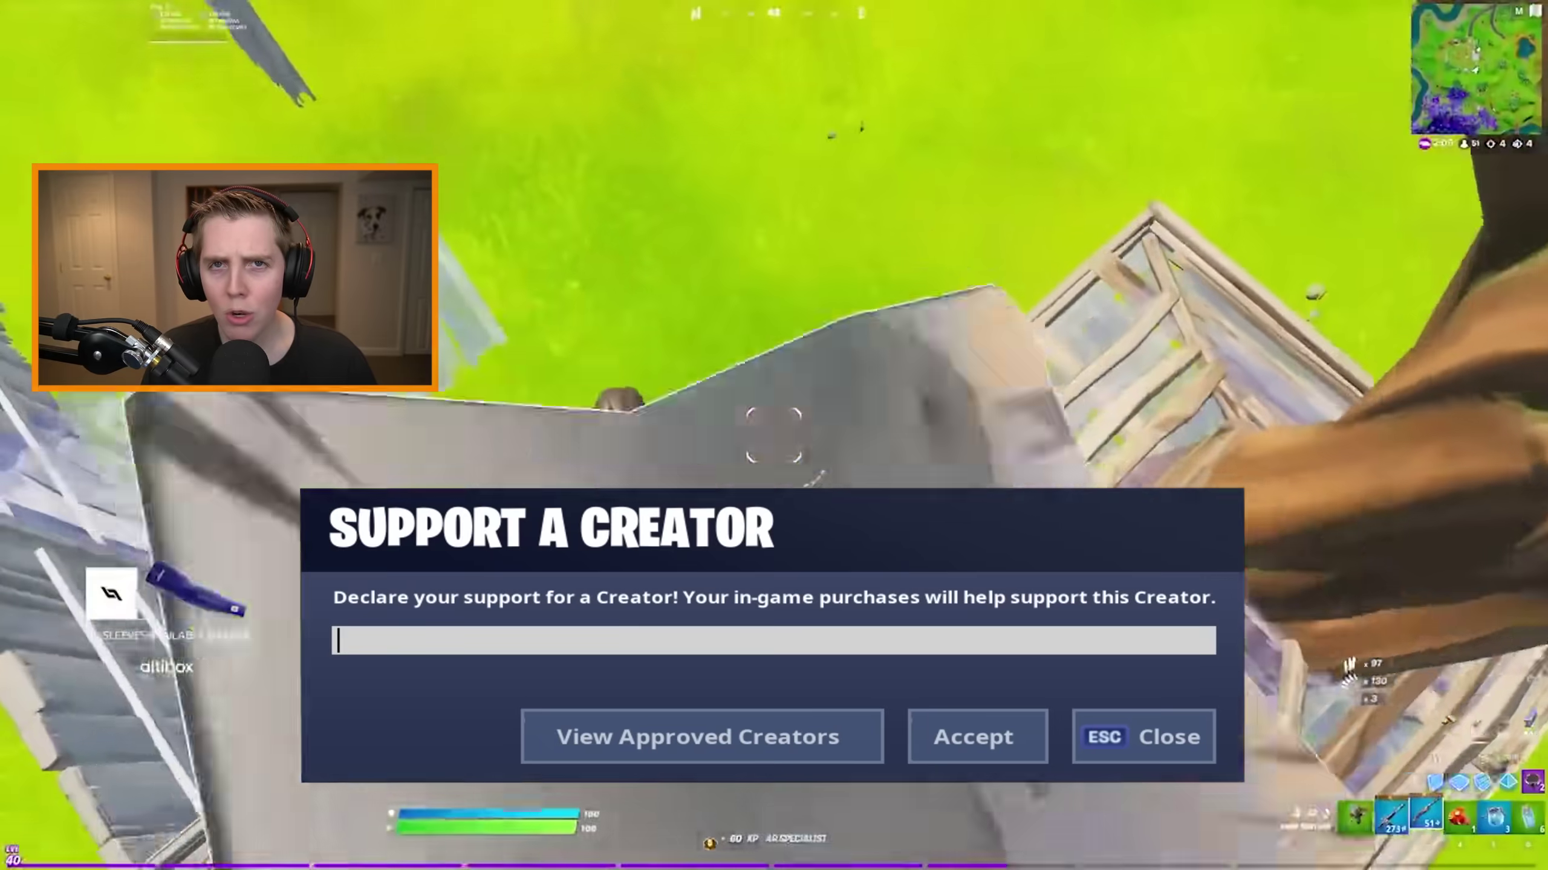
text(Jerian)
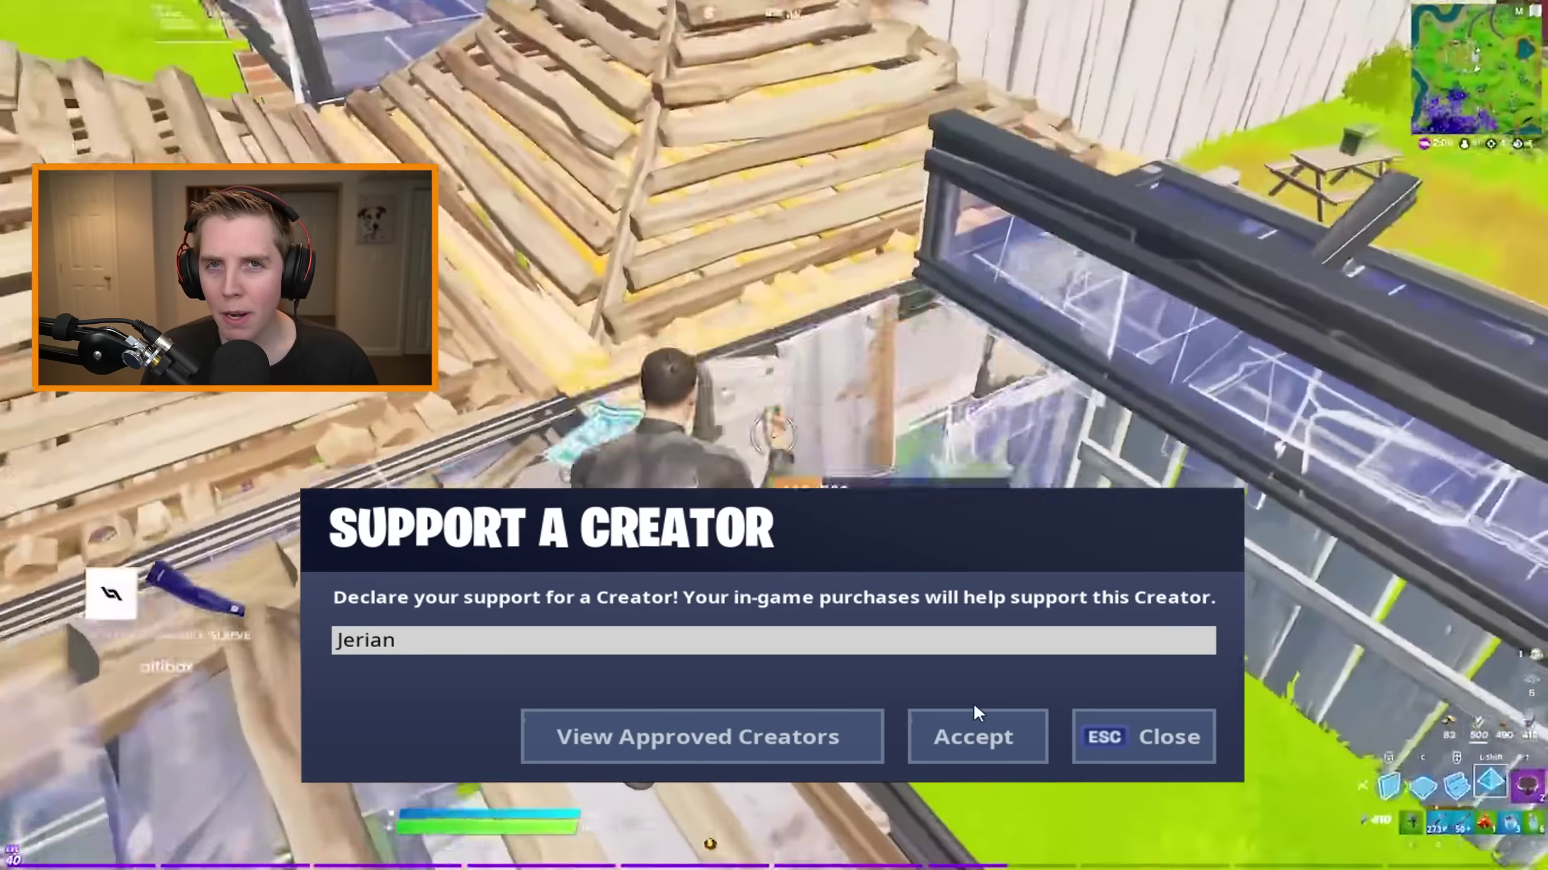
click(970, 733)
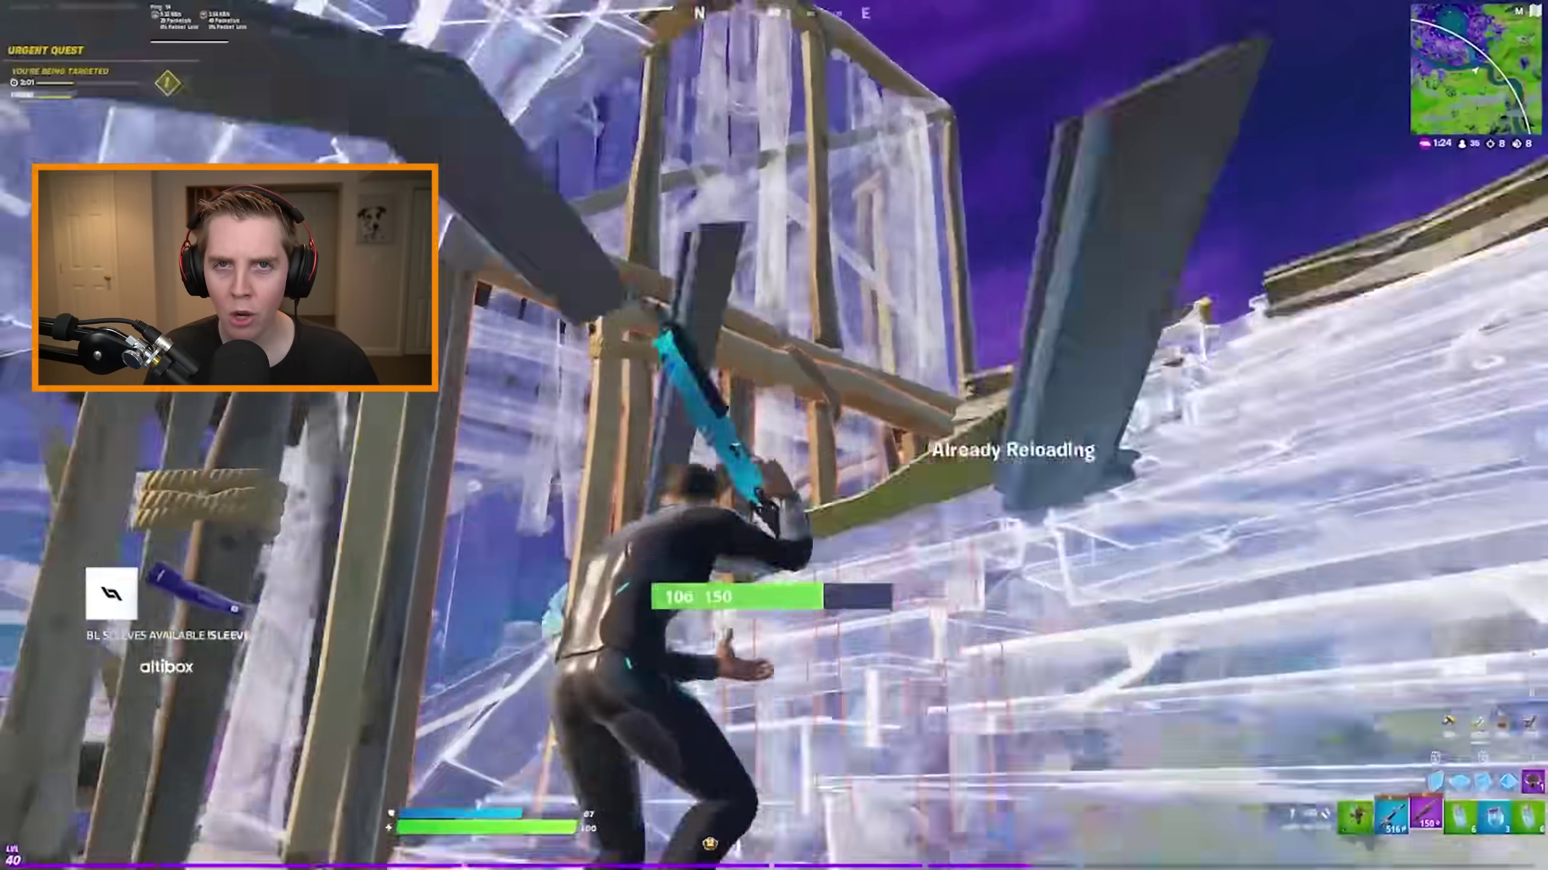
key(v)
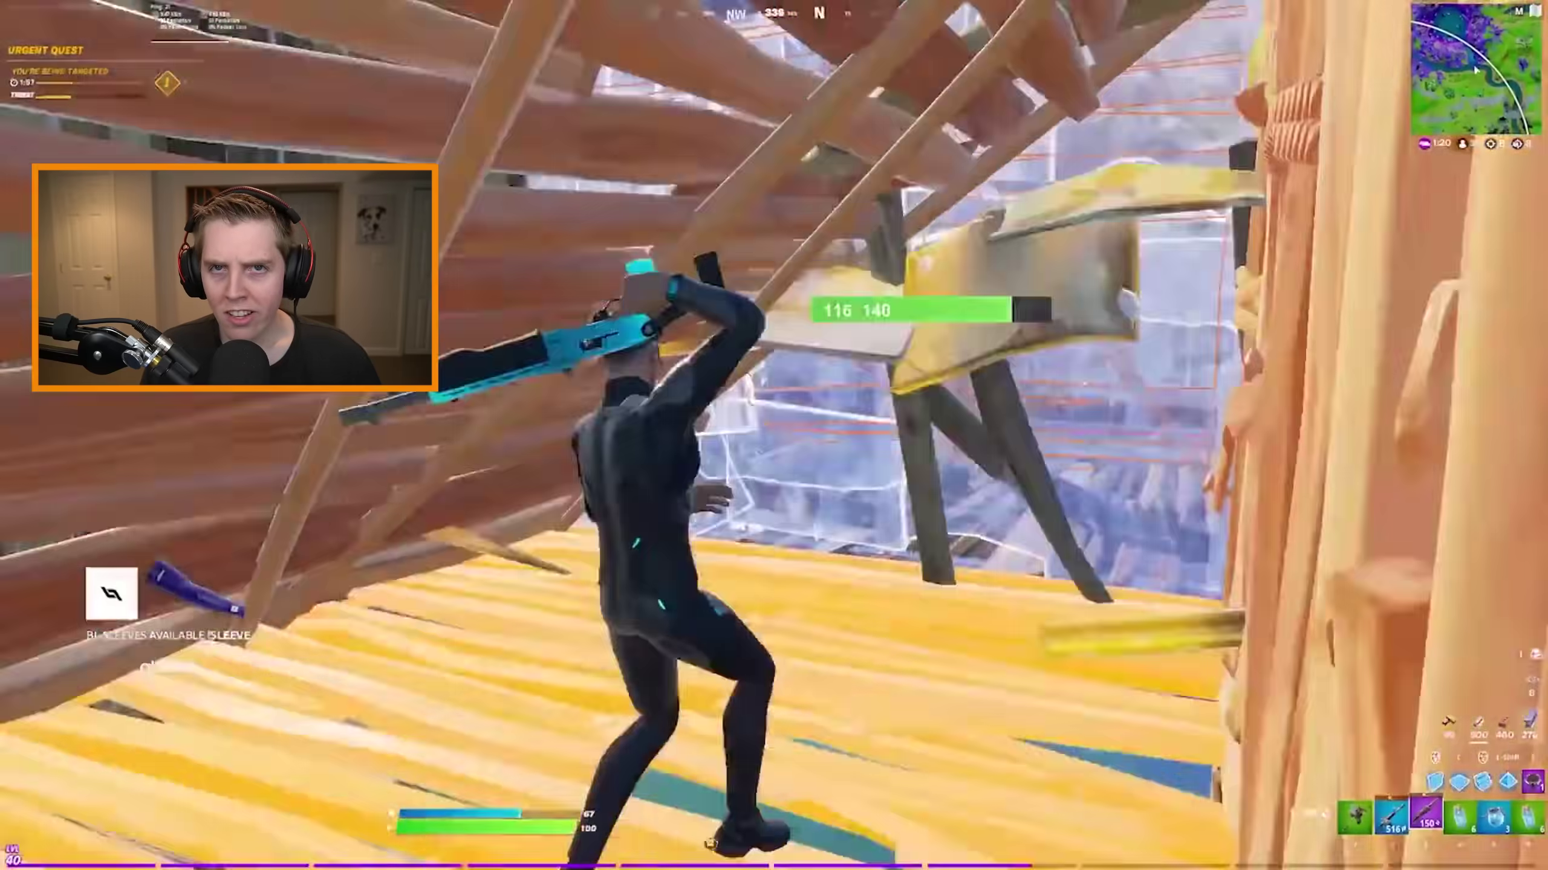
key(e)
click(774, 434)
key(q)
click(774, 435)
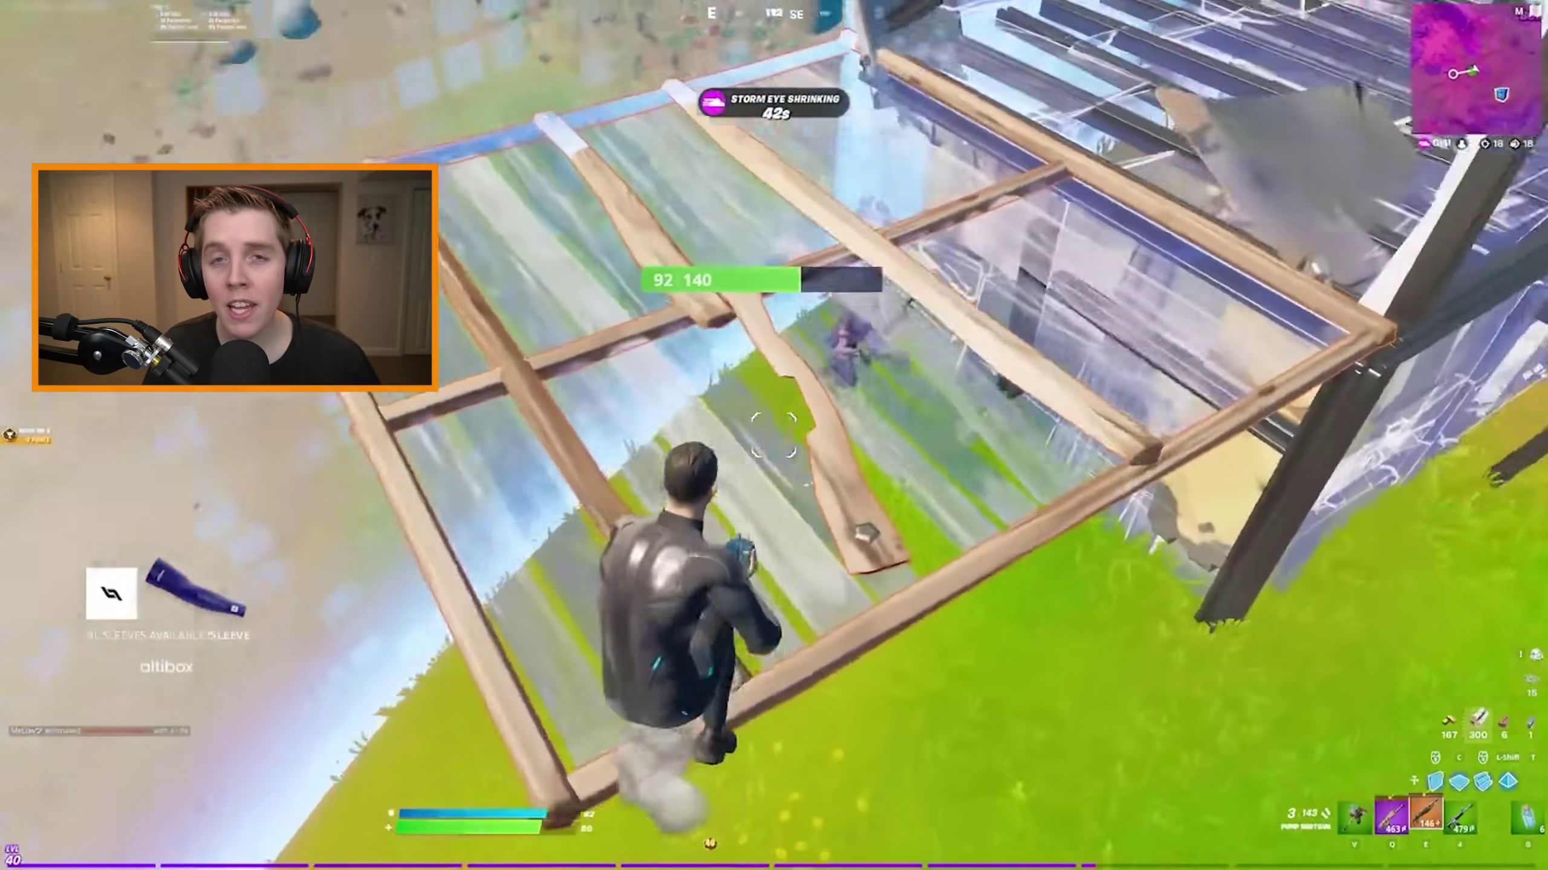
click(774, 434)
click(774, 435)
key(f)
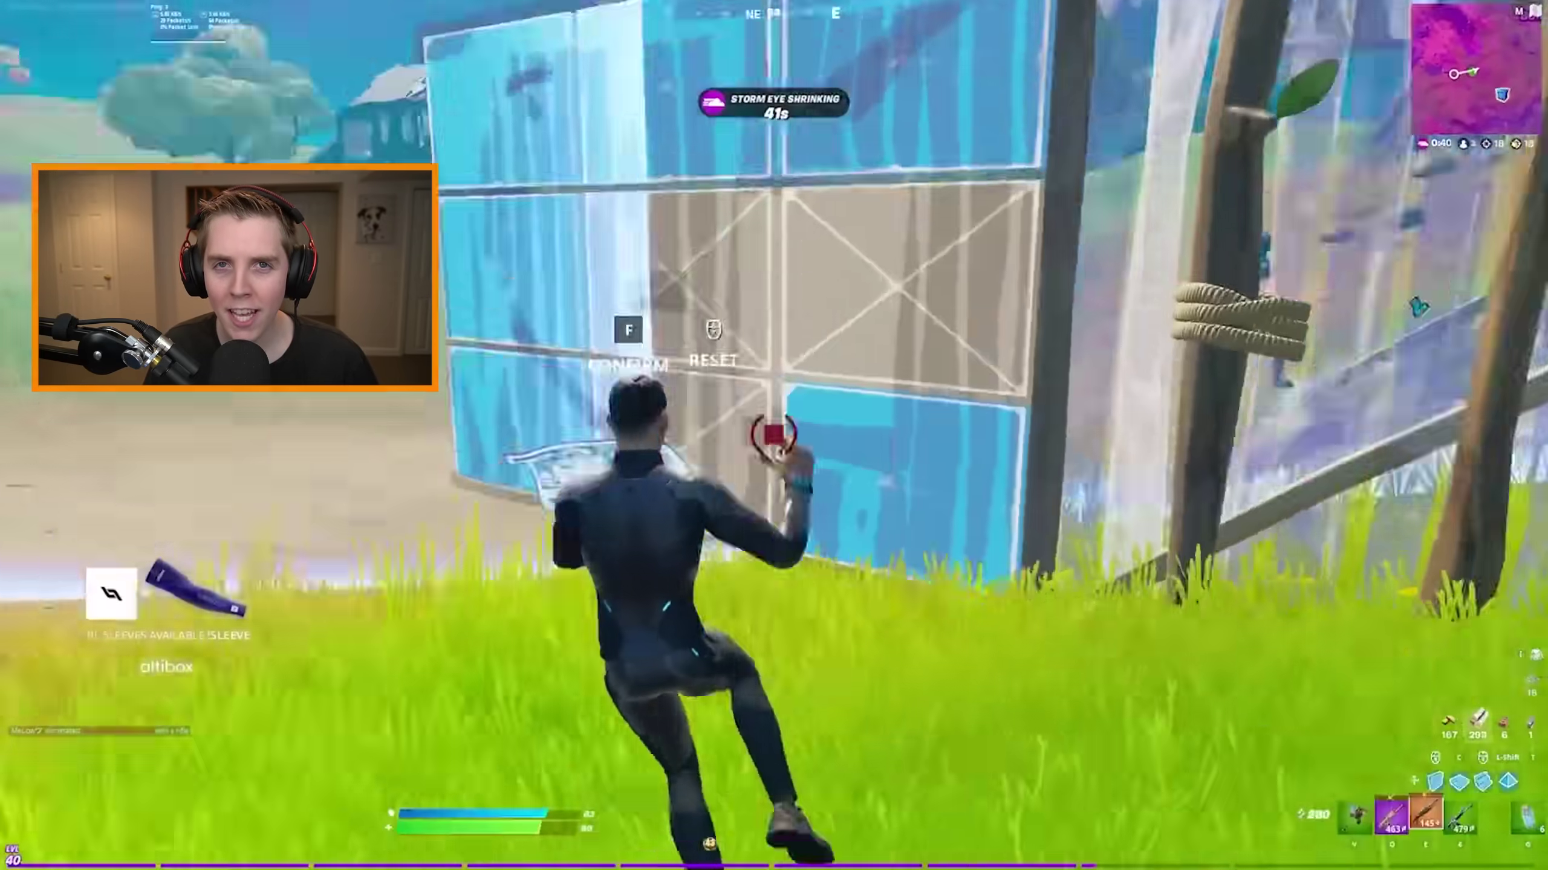
click(773, 435)
key(e)
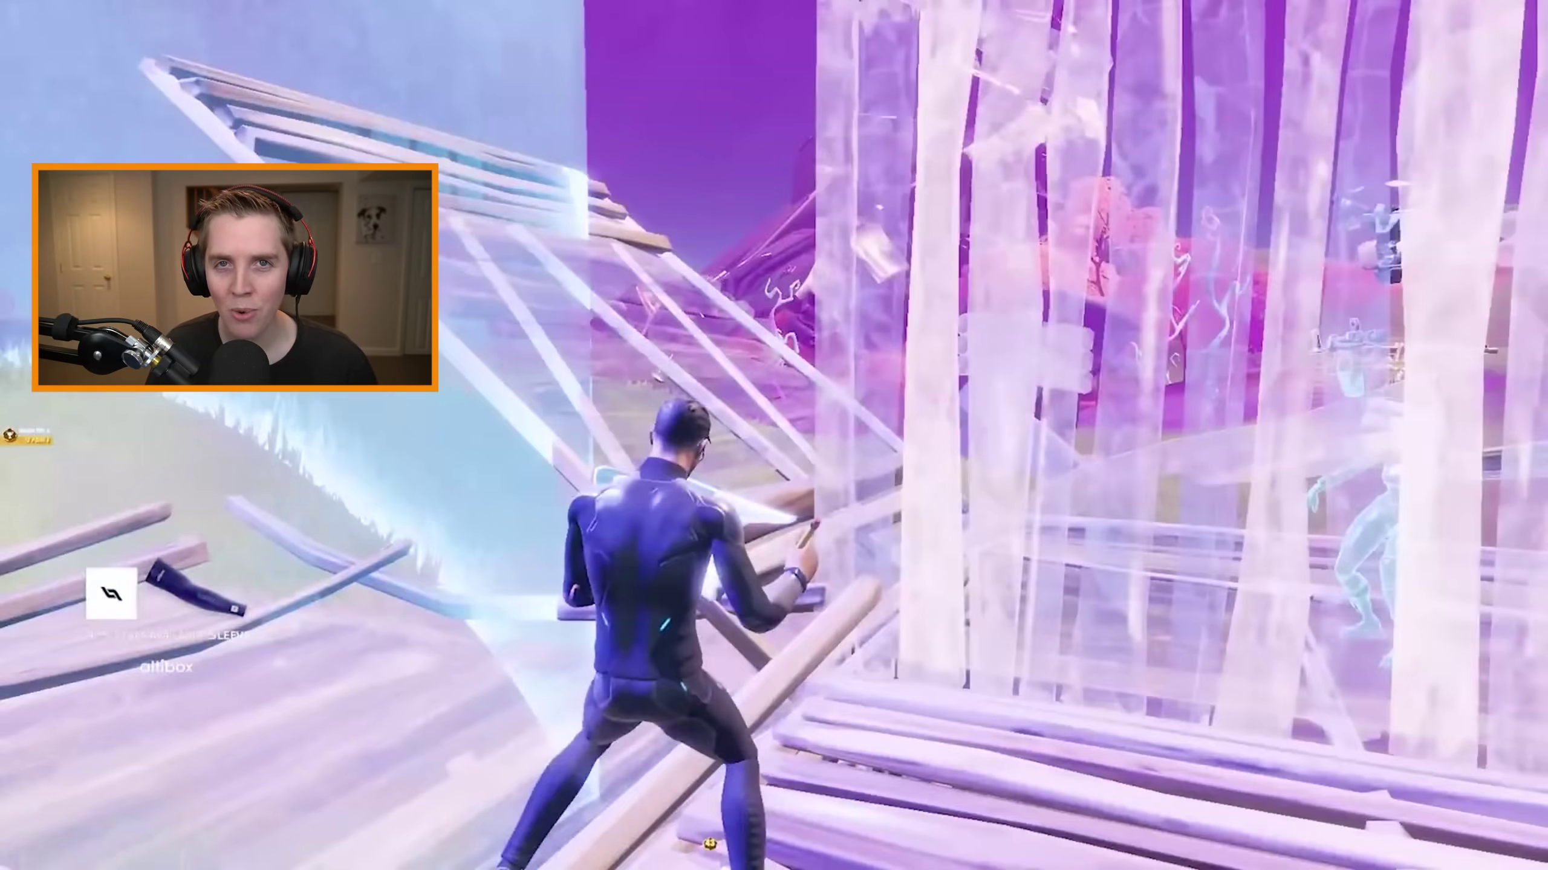
key(Escape)
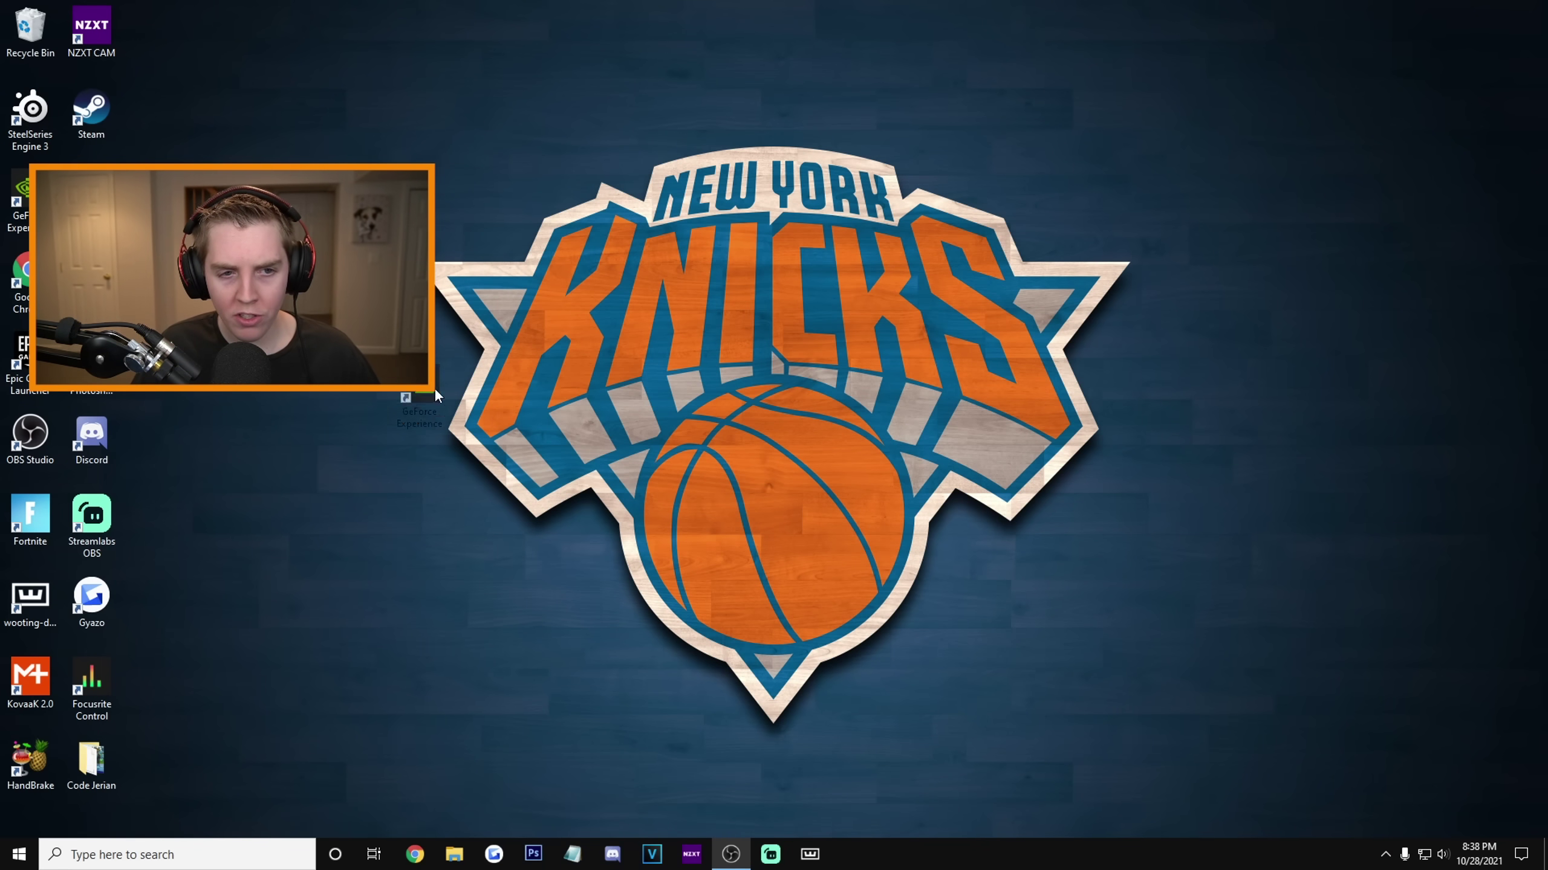
Launch GeForce Experience from the desktop and check for available graphics driver updates
drag(436, 395, 409, 500)
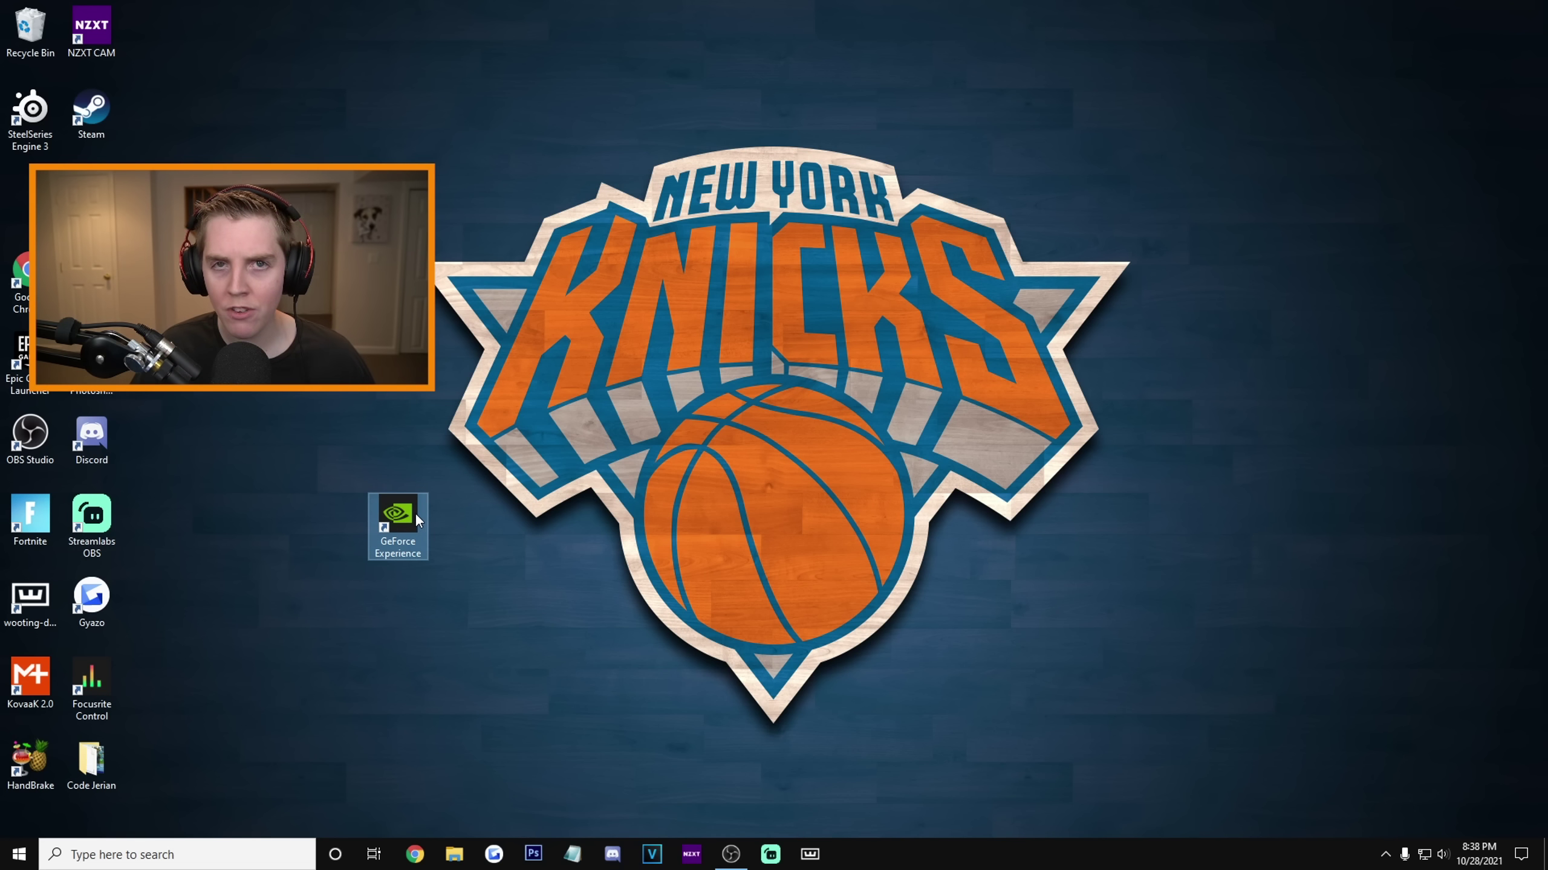
double_click(397, 515)
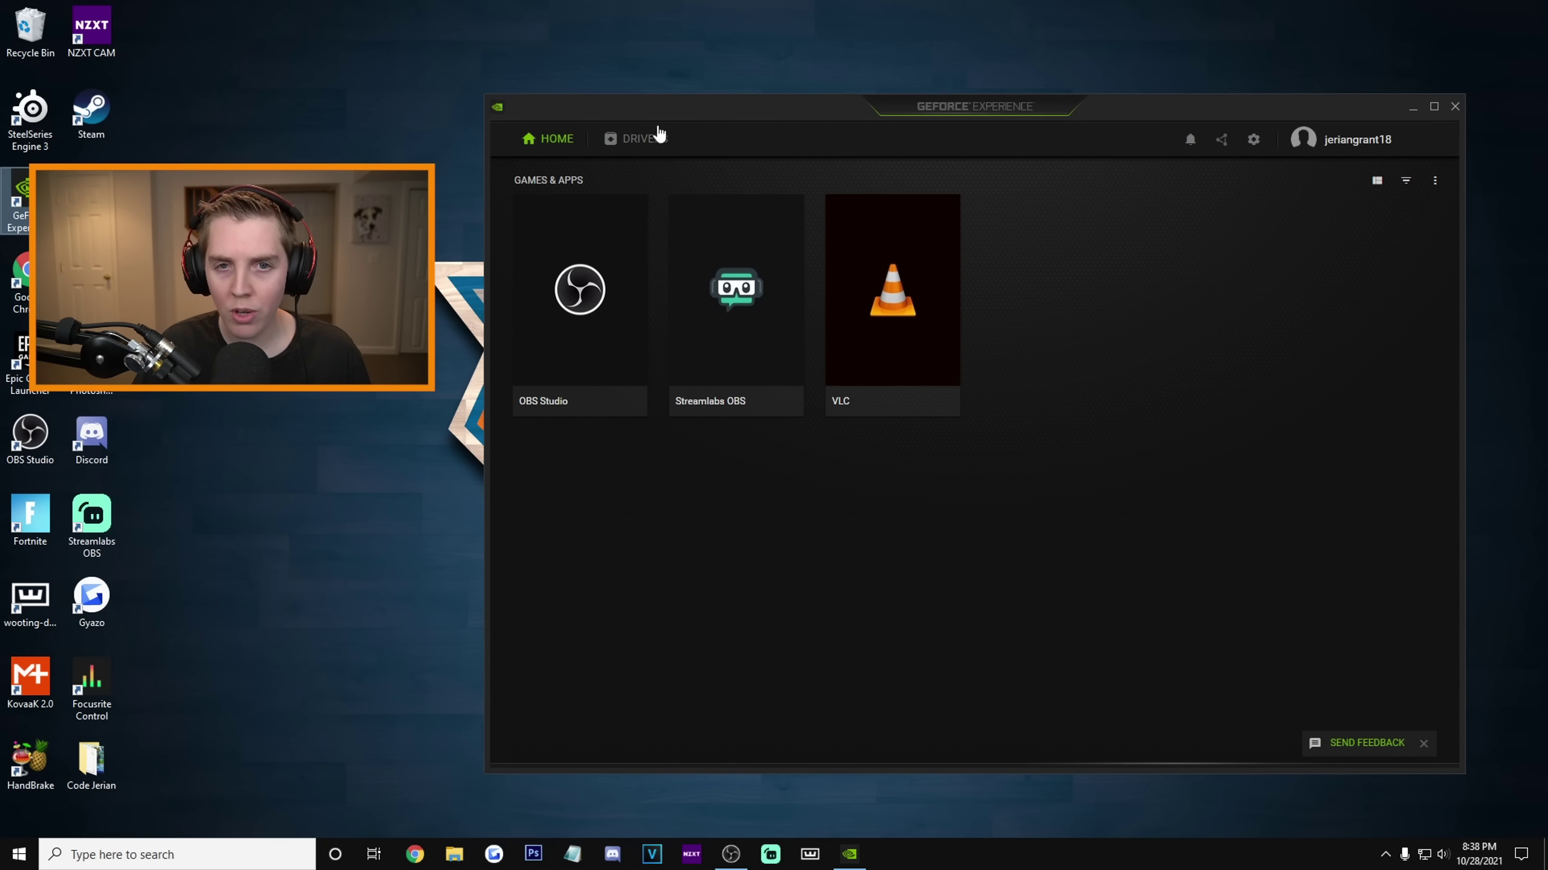
click(650, 142)
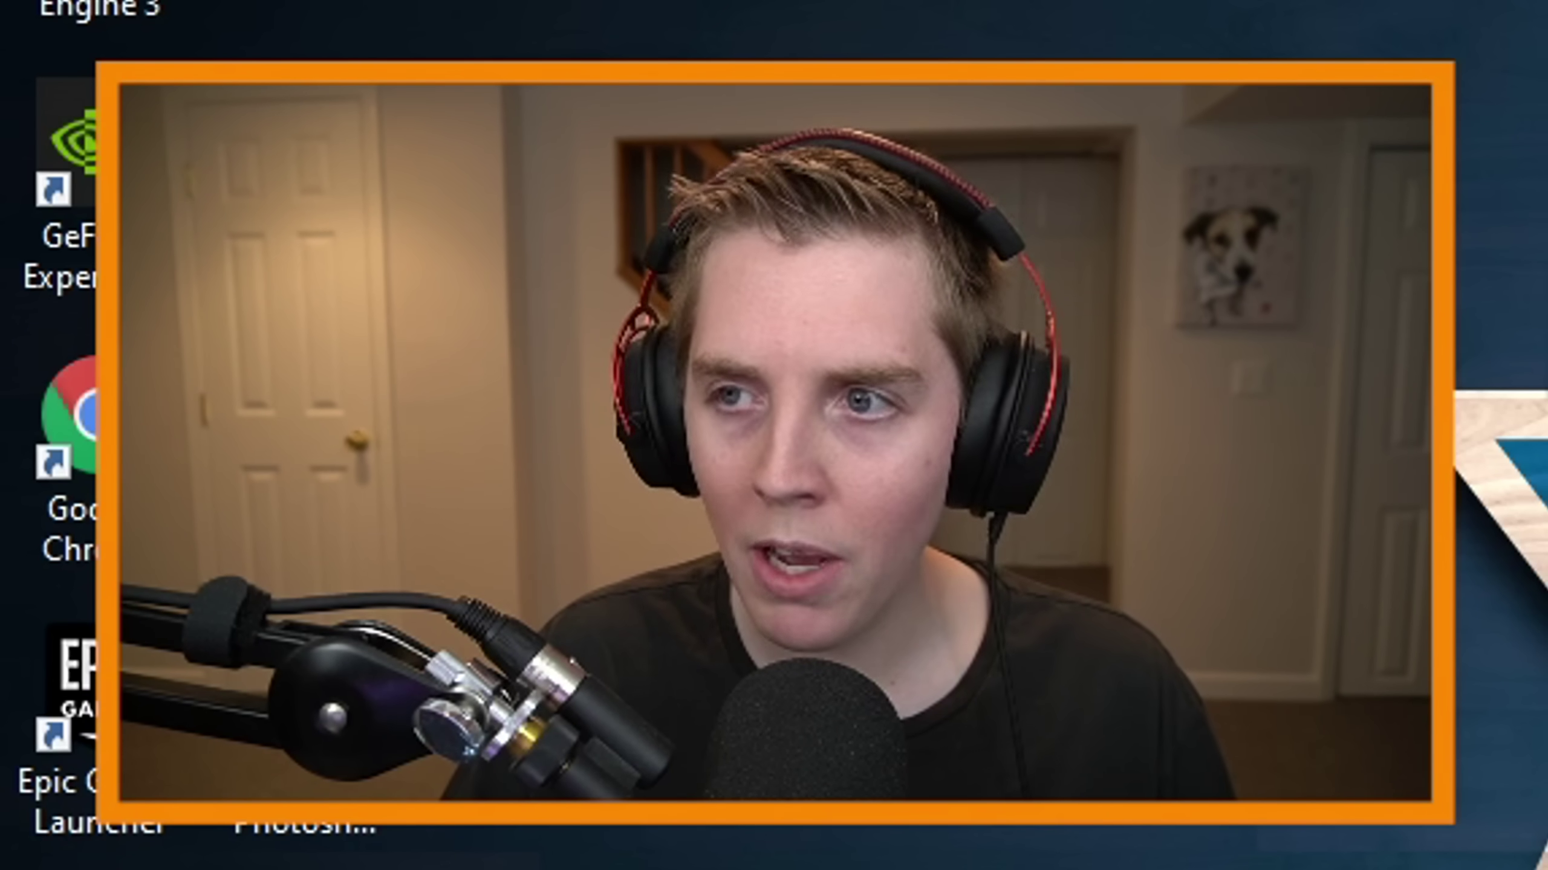
drag(1468, 299, 1454, 167)
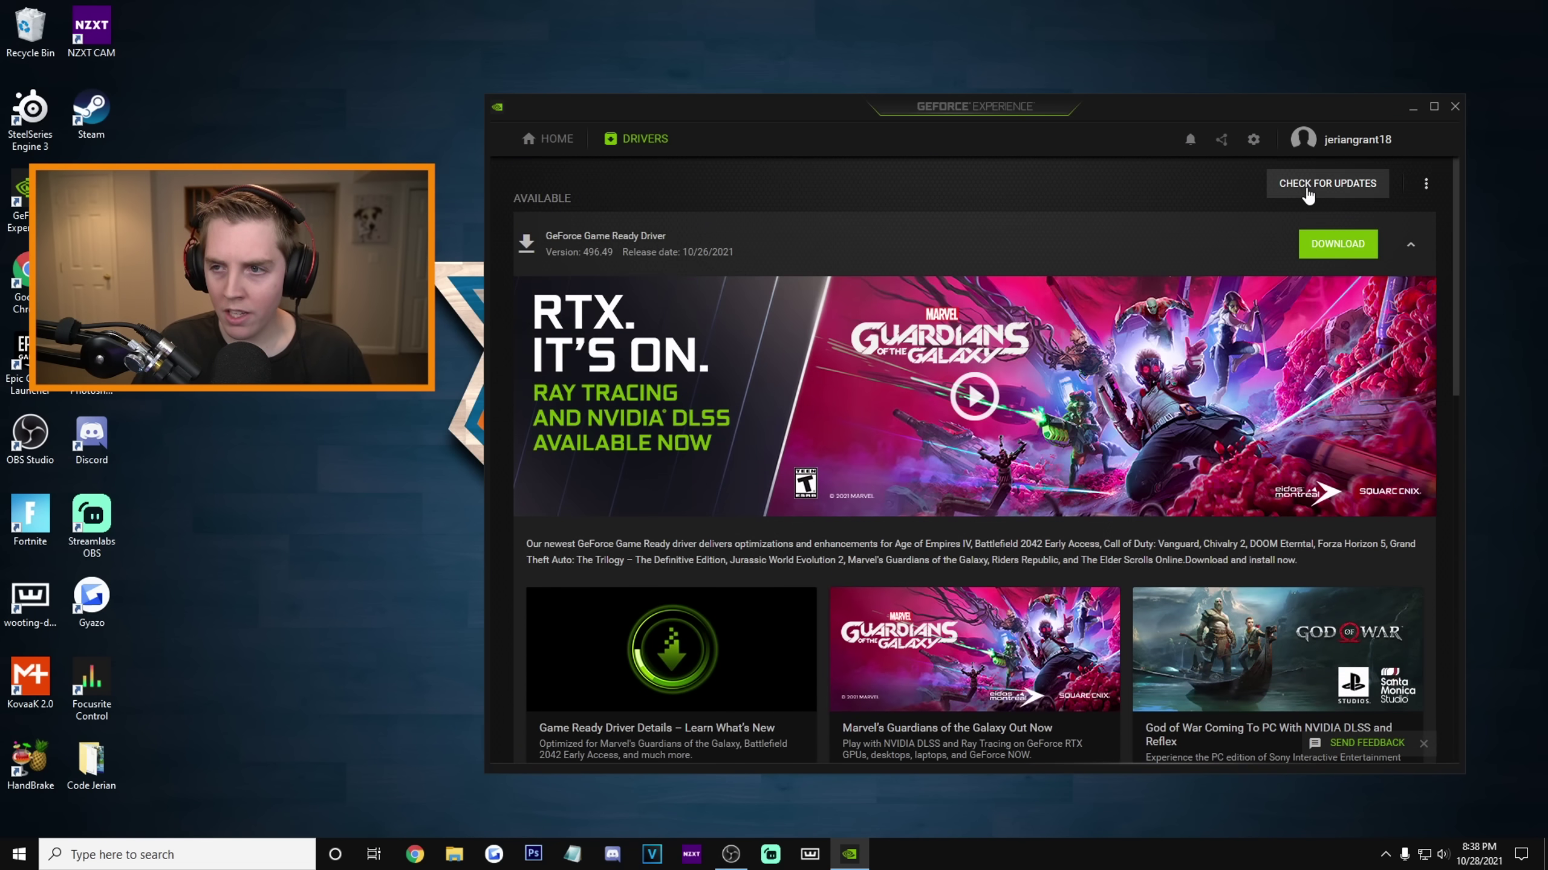
click(1311, 186)
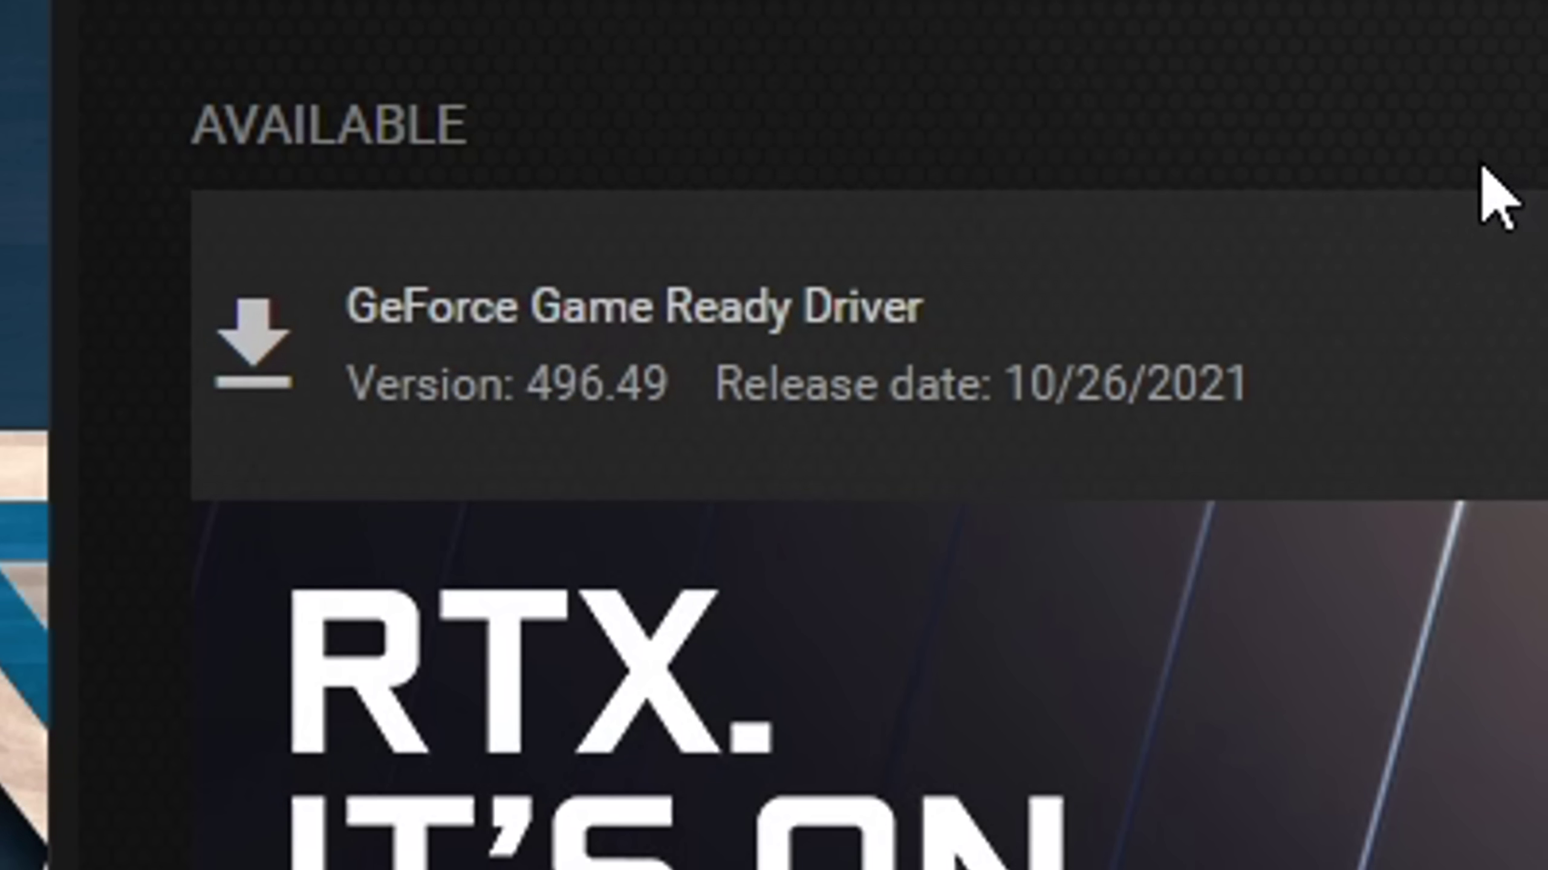
Download the GeForce Game Ready Driver version 496.49 and close GeForce Experience
scroll(971, 231, down, 5)
scroll(974, 308, up, 5)
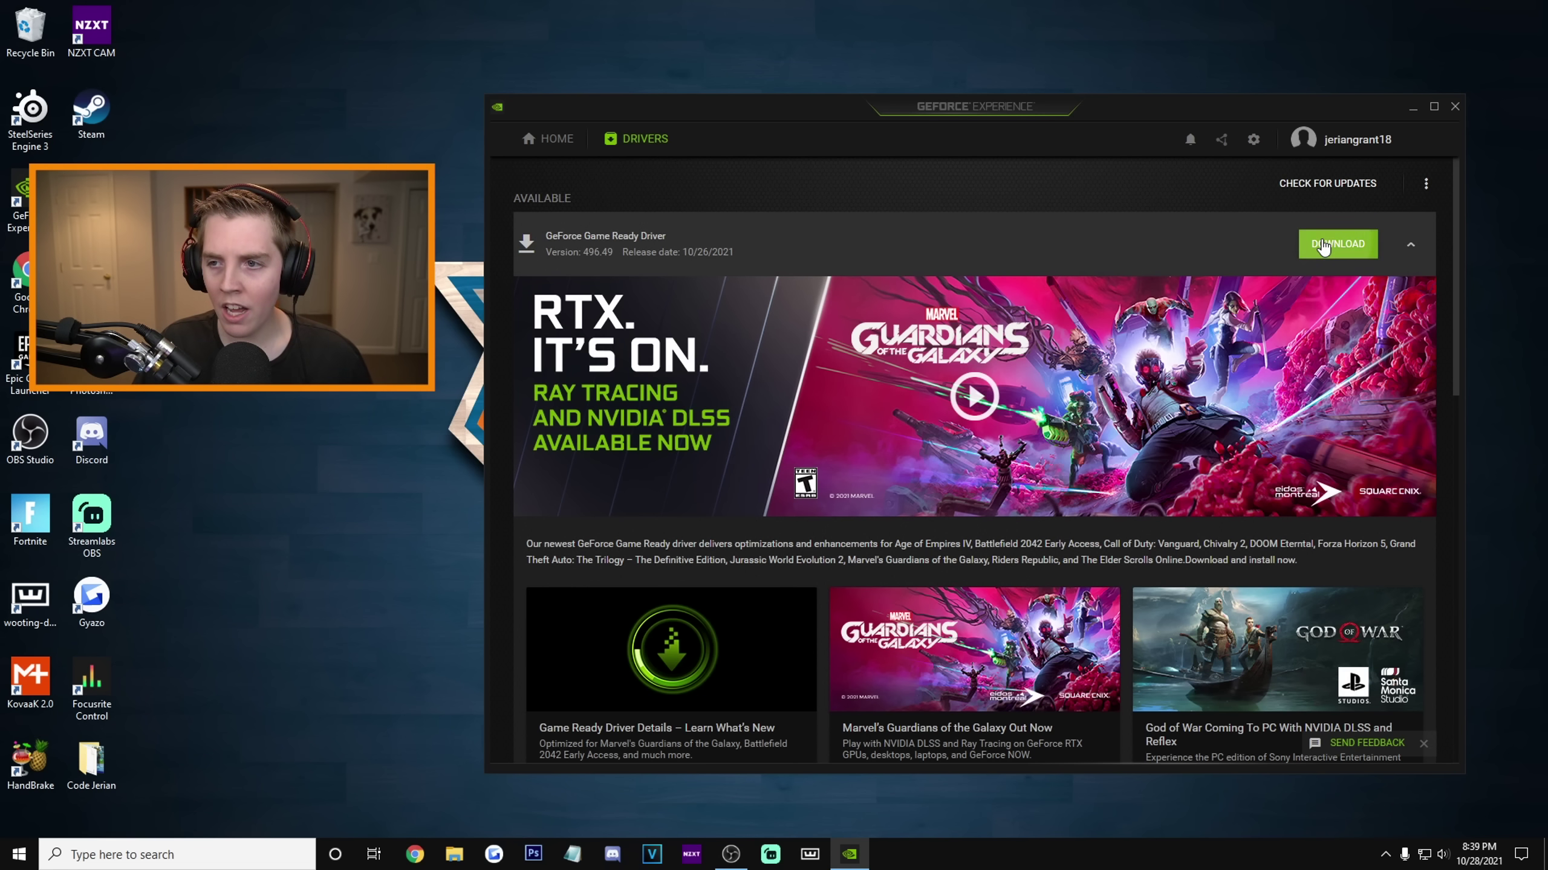
click(1323, 244)
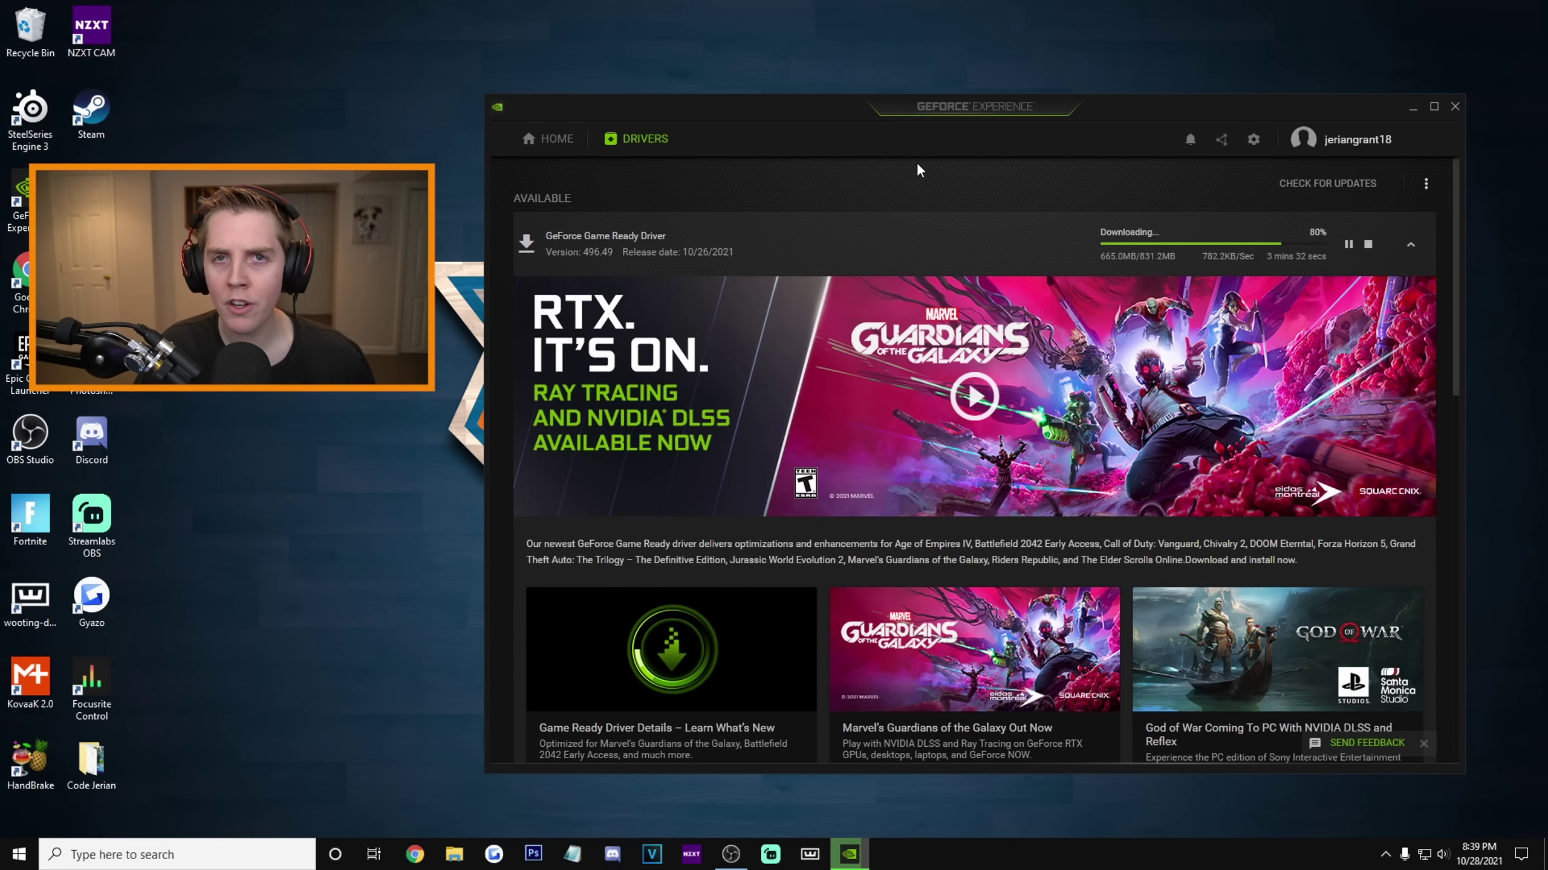
scroll(1384, 253, down, 5)
scroll(1381, 259, down, 5)
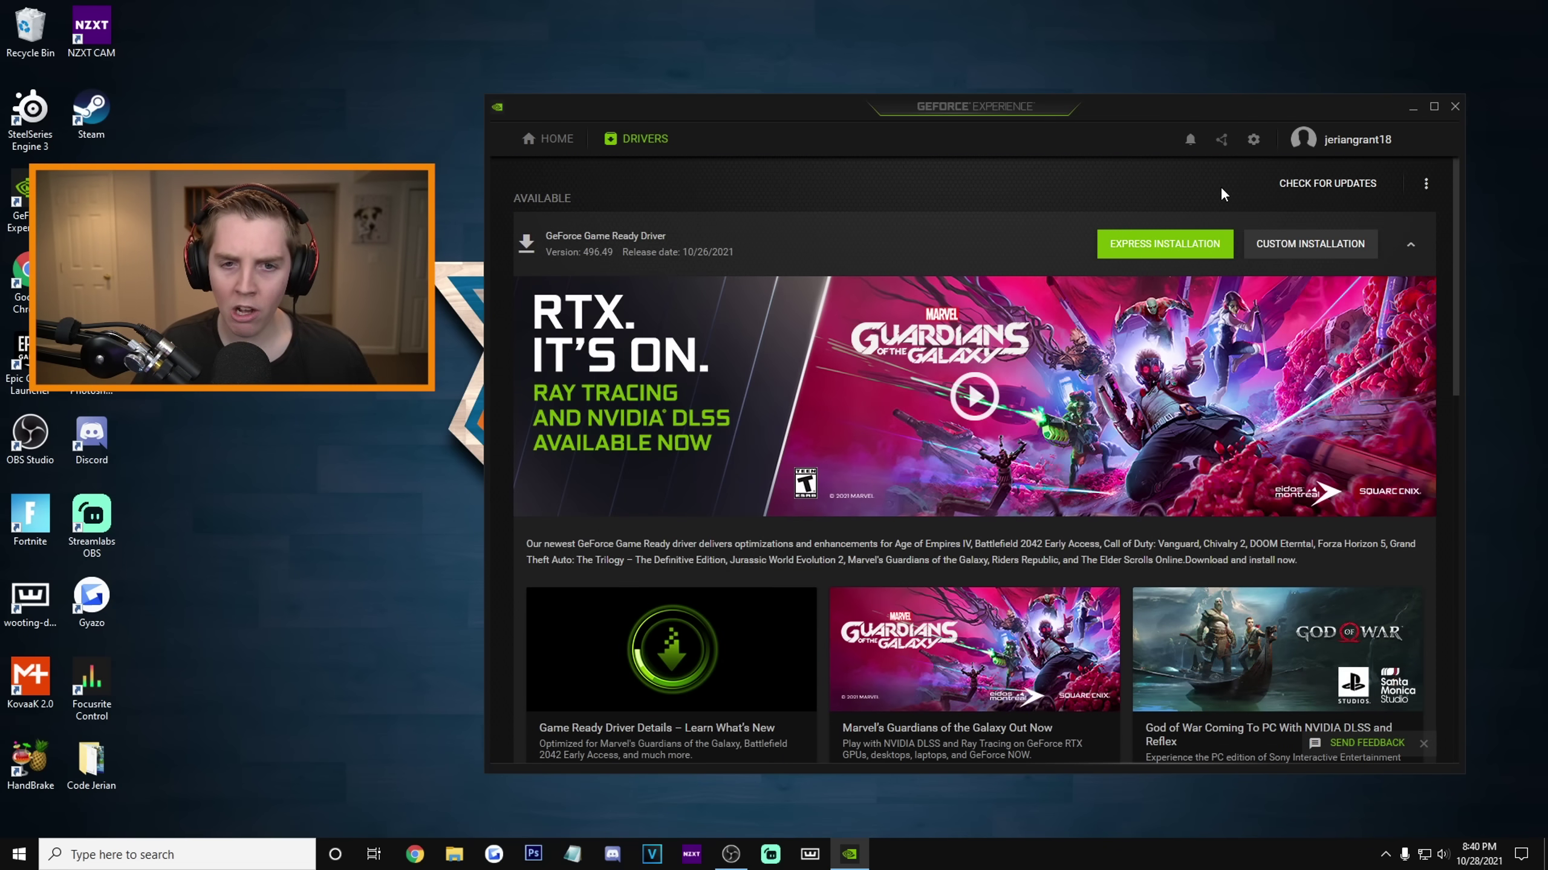
click(1454, 106)
Open Device Manager and collapse the expanded Network adapters and Other devices categories
click(194, 855)
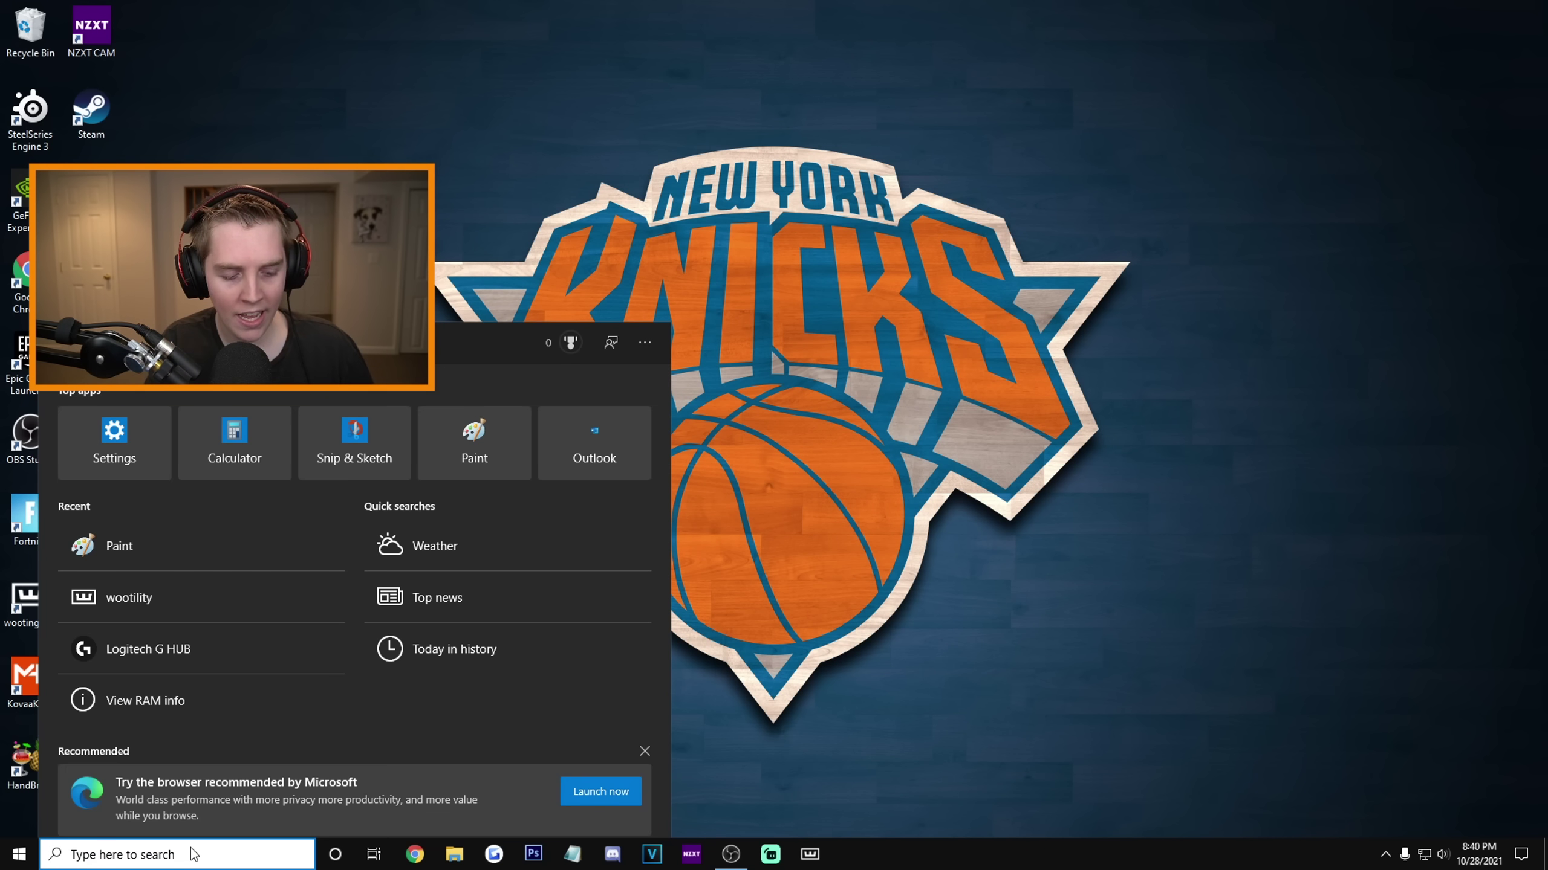
text(device)
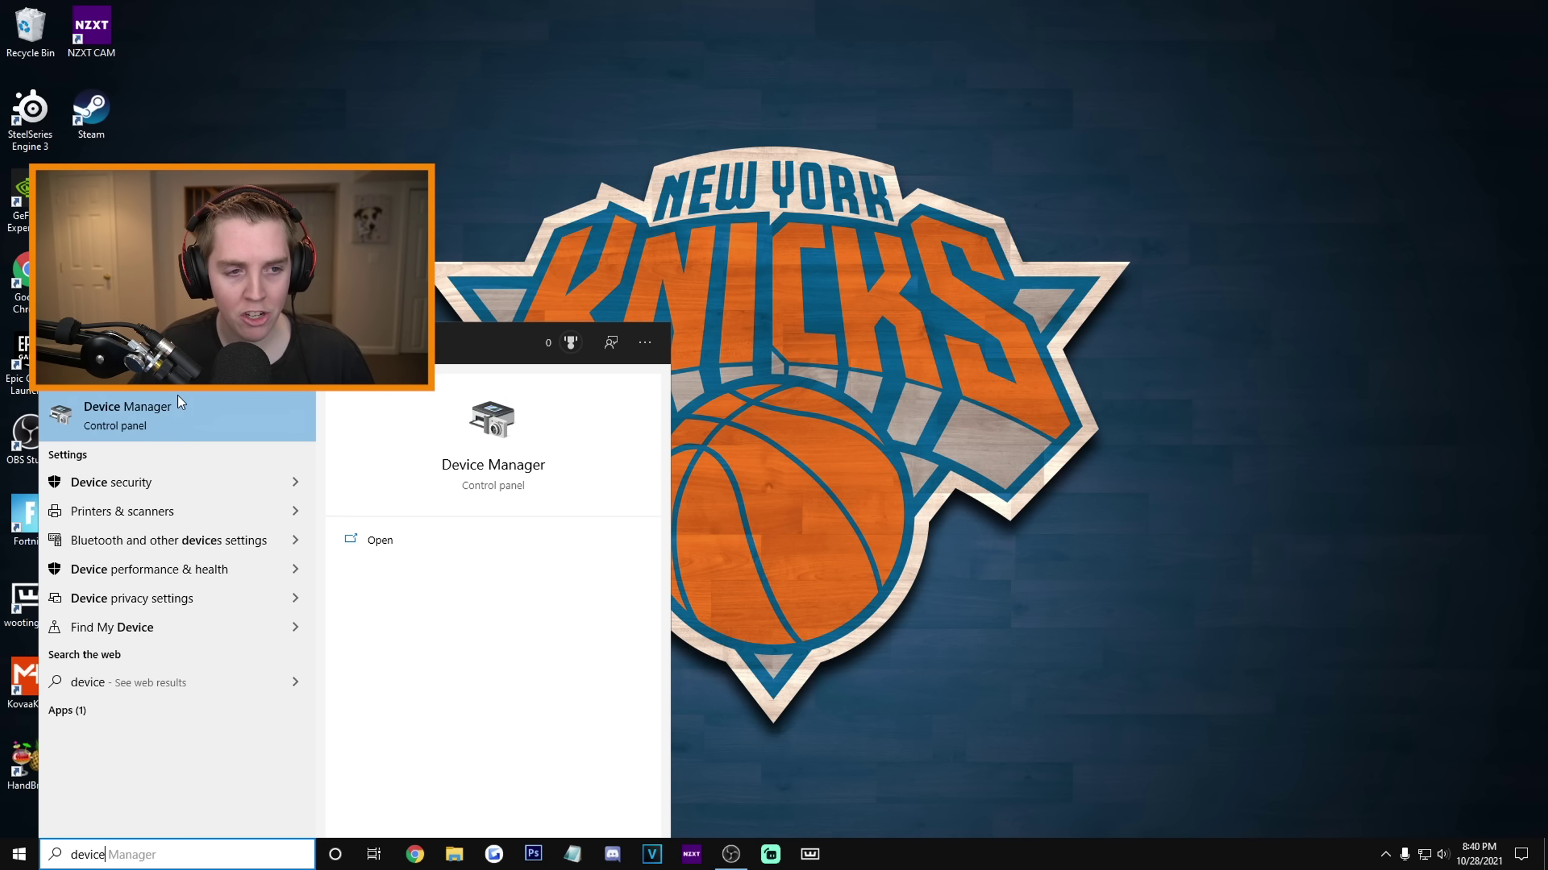
click(209, 414)
drag(1030, 157, 1030, 157)
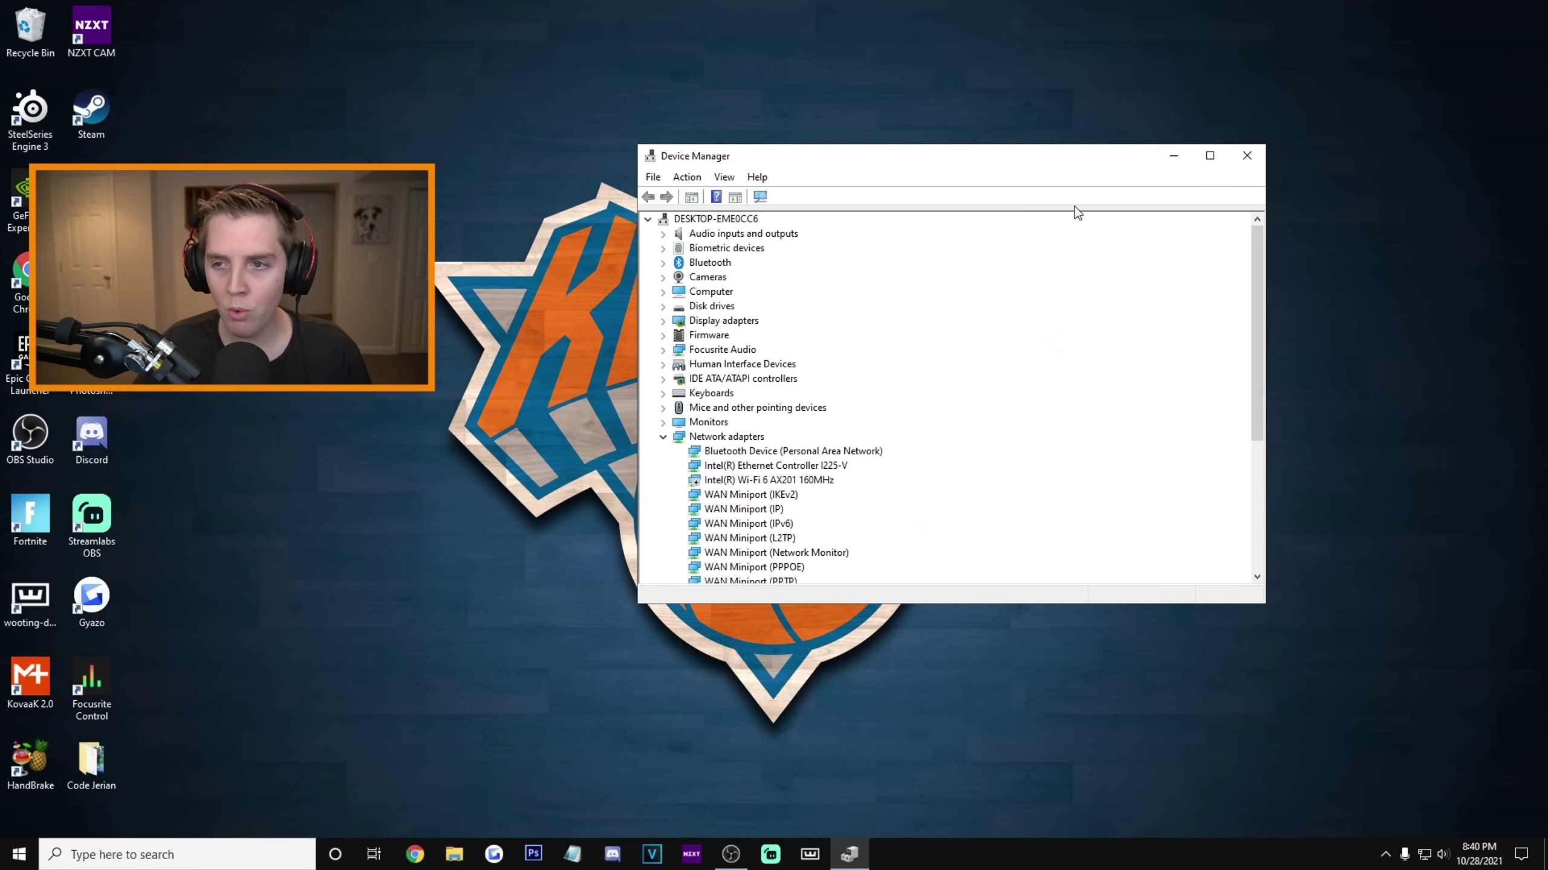
drag(1248, 230, 1252, 280)
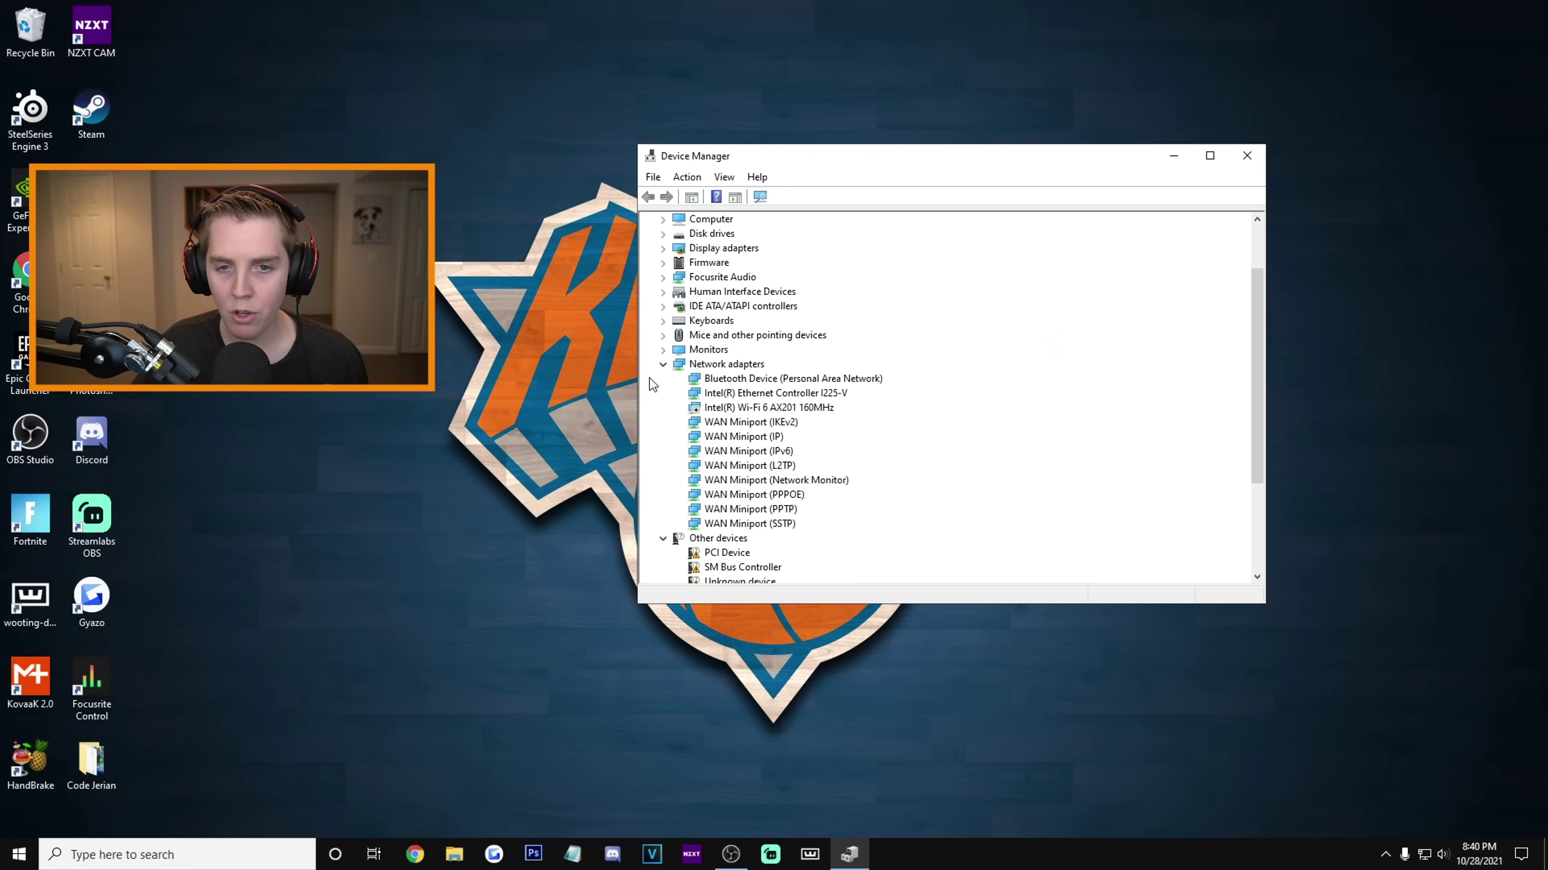
click(663, 379)
click(663, 393)
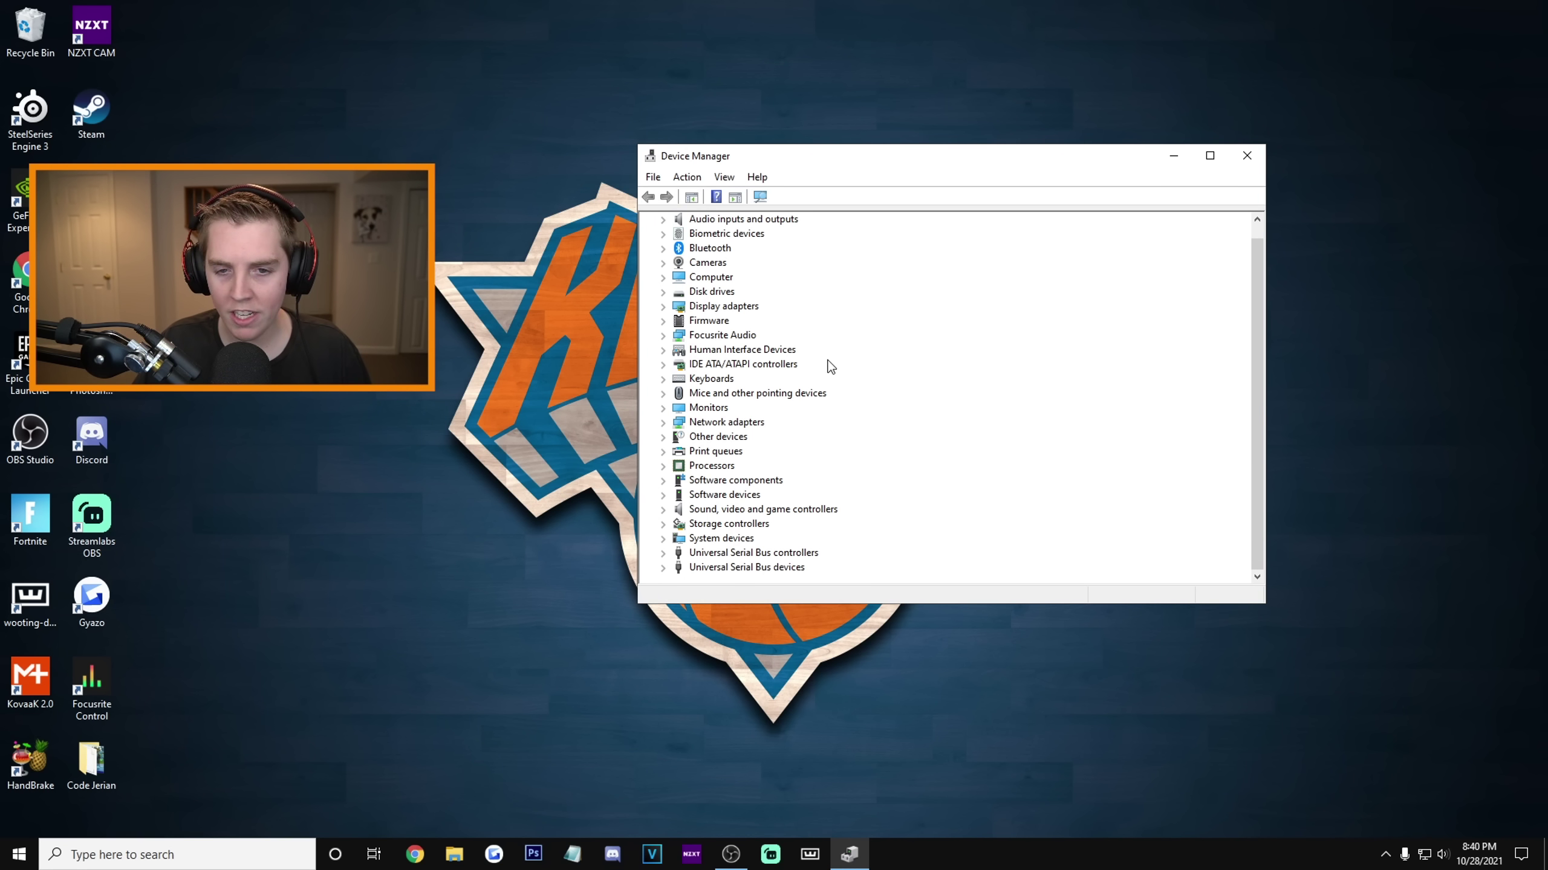
scroll(796, 303, up, 1)
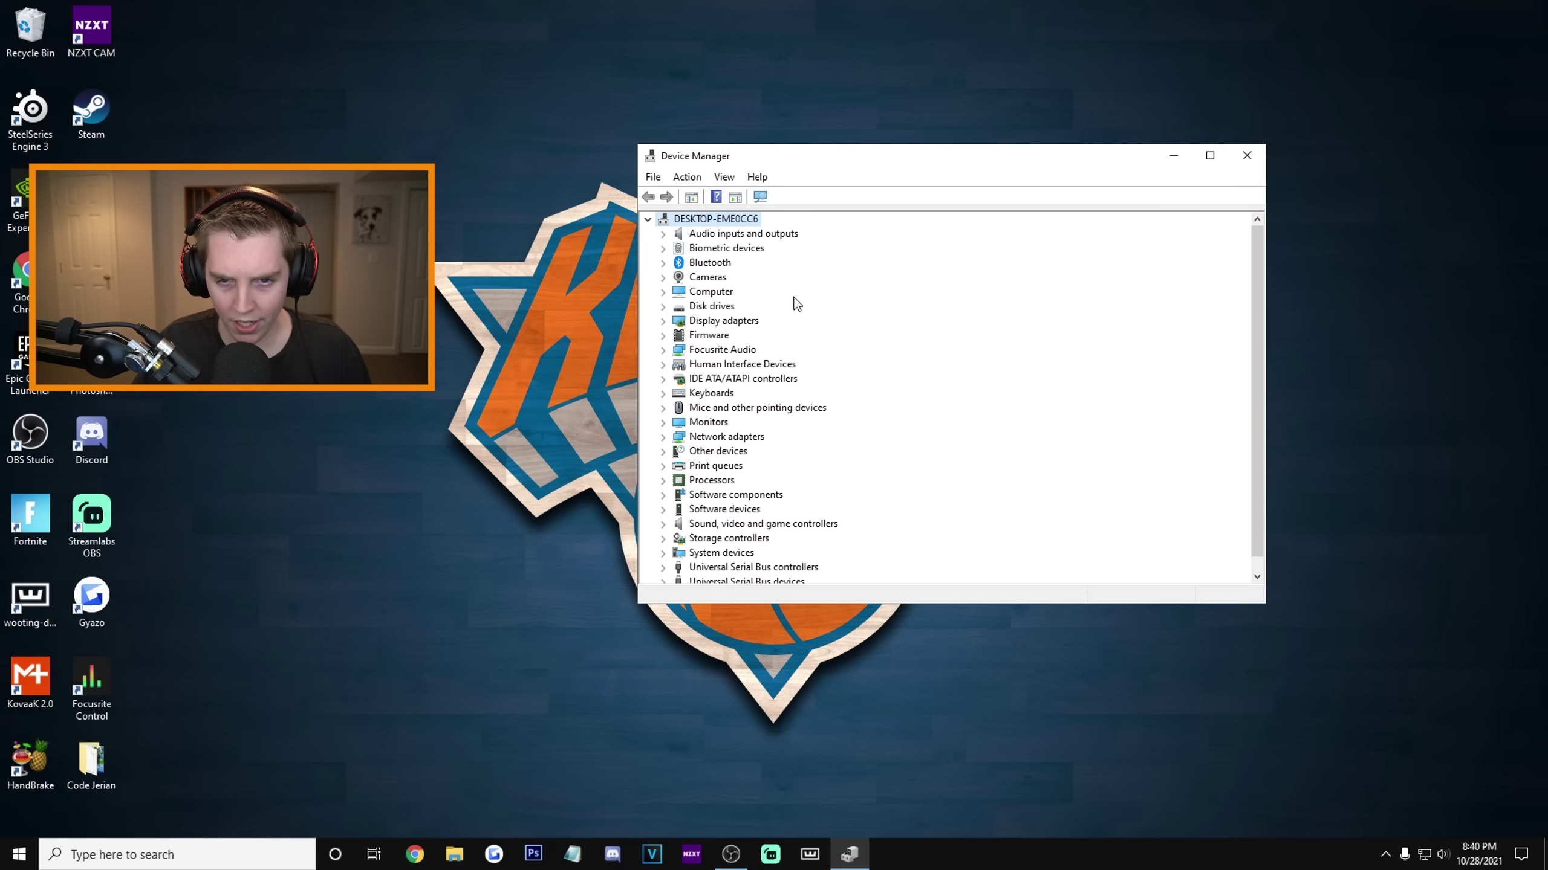
Examine the driver date and version in the properties of the NVIDIA GeForce RTX 3090 display adapter, and close Device Manager
click(663, 321)
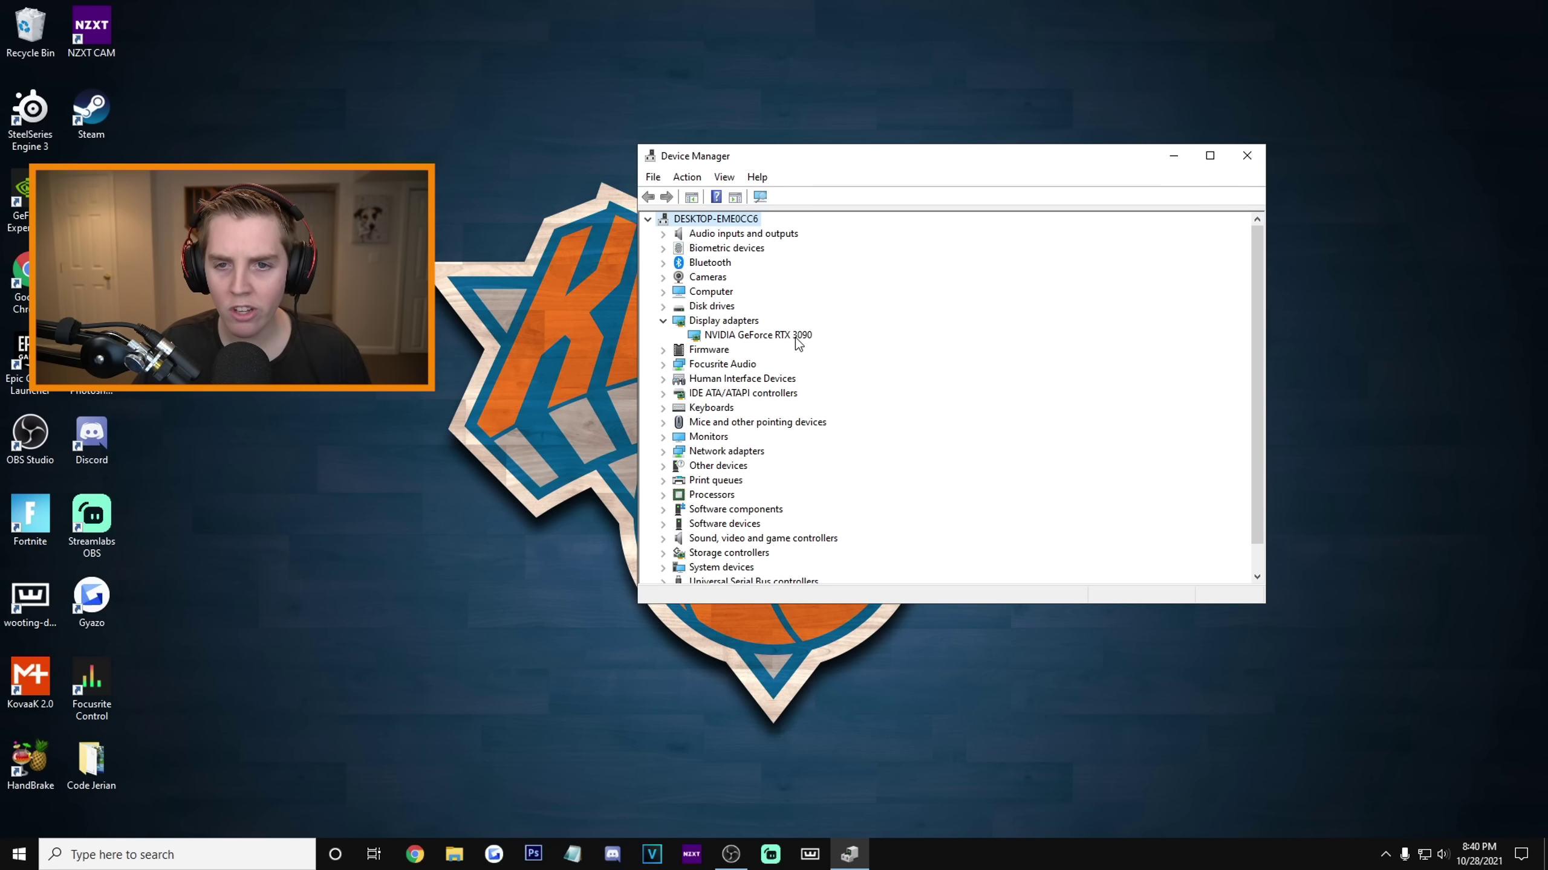
right_click(792, 337)
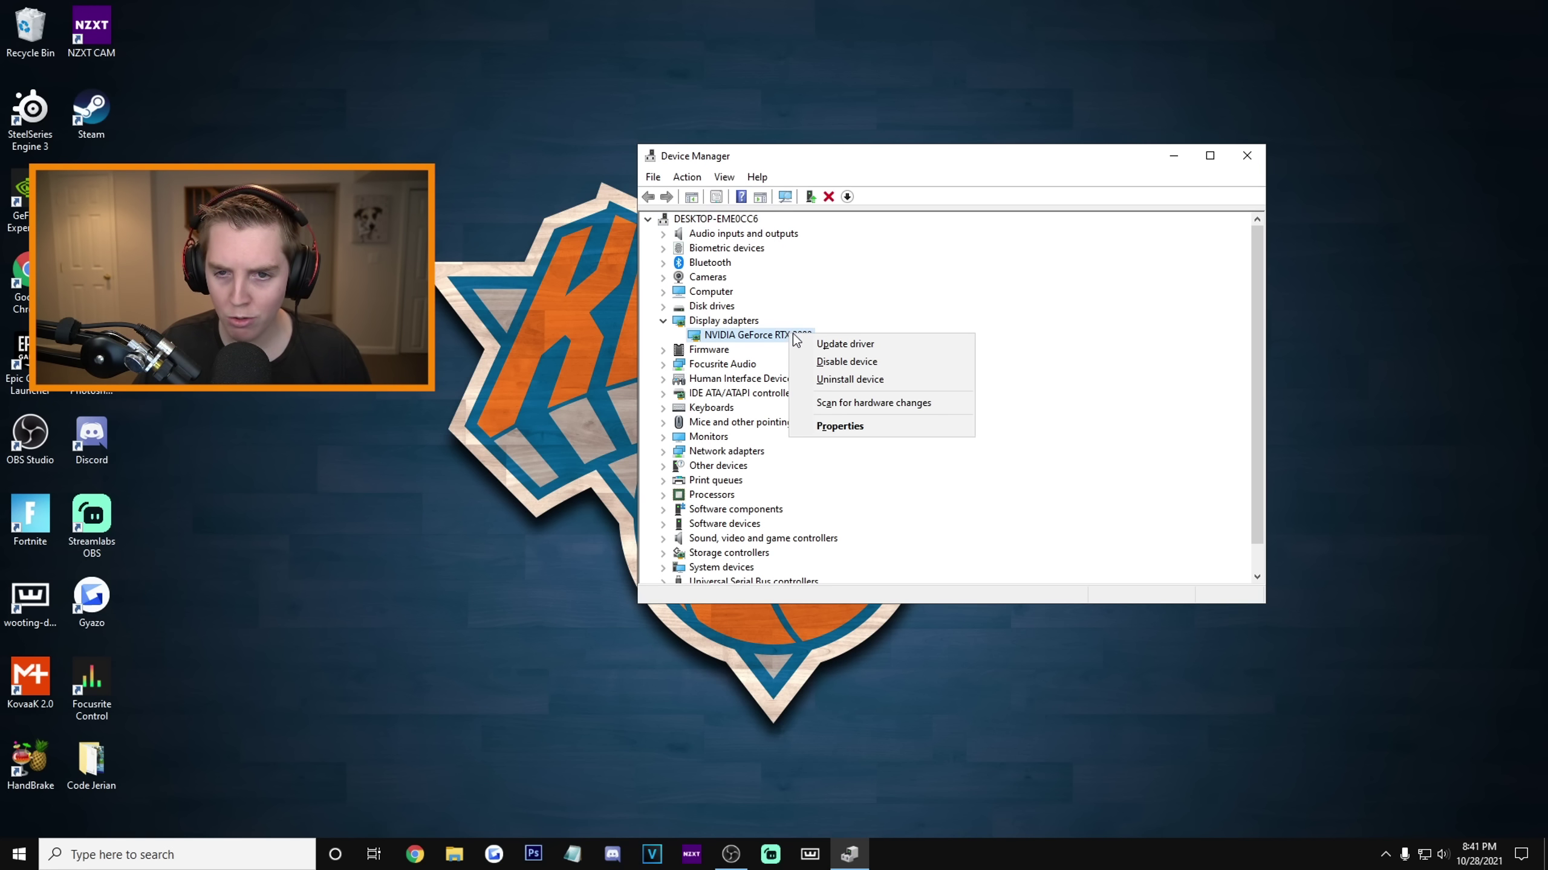
click(859, 431)
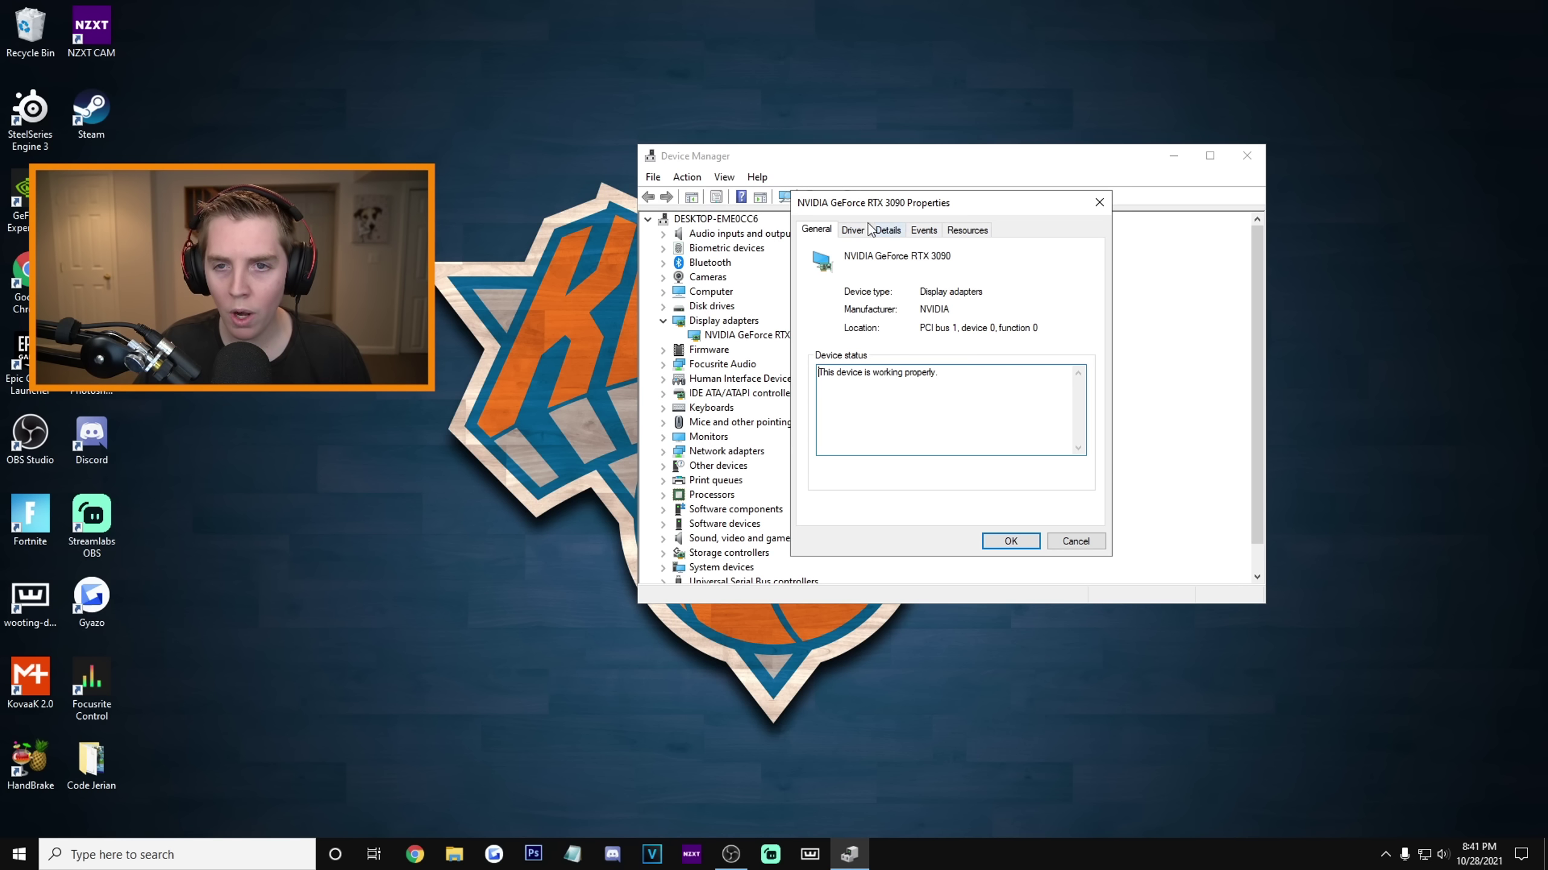
click(853, 231)
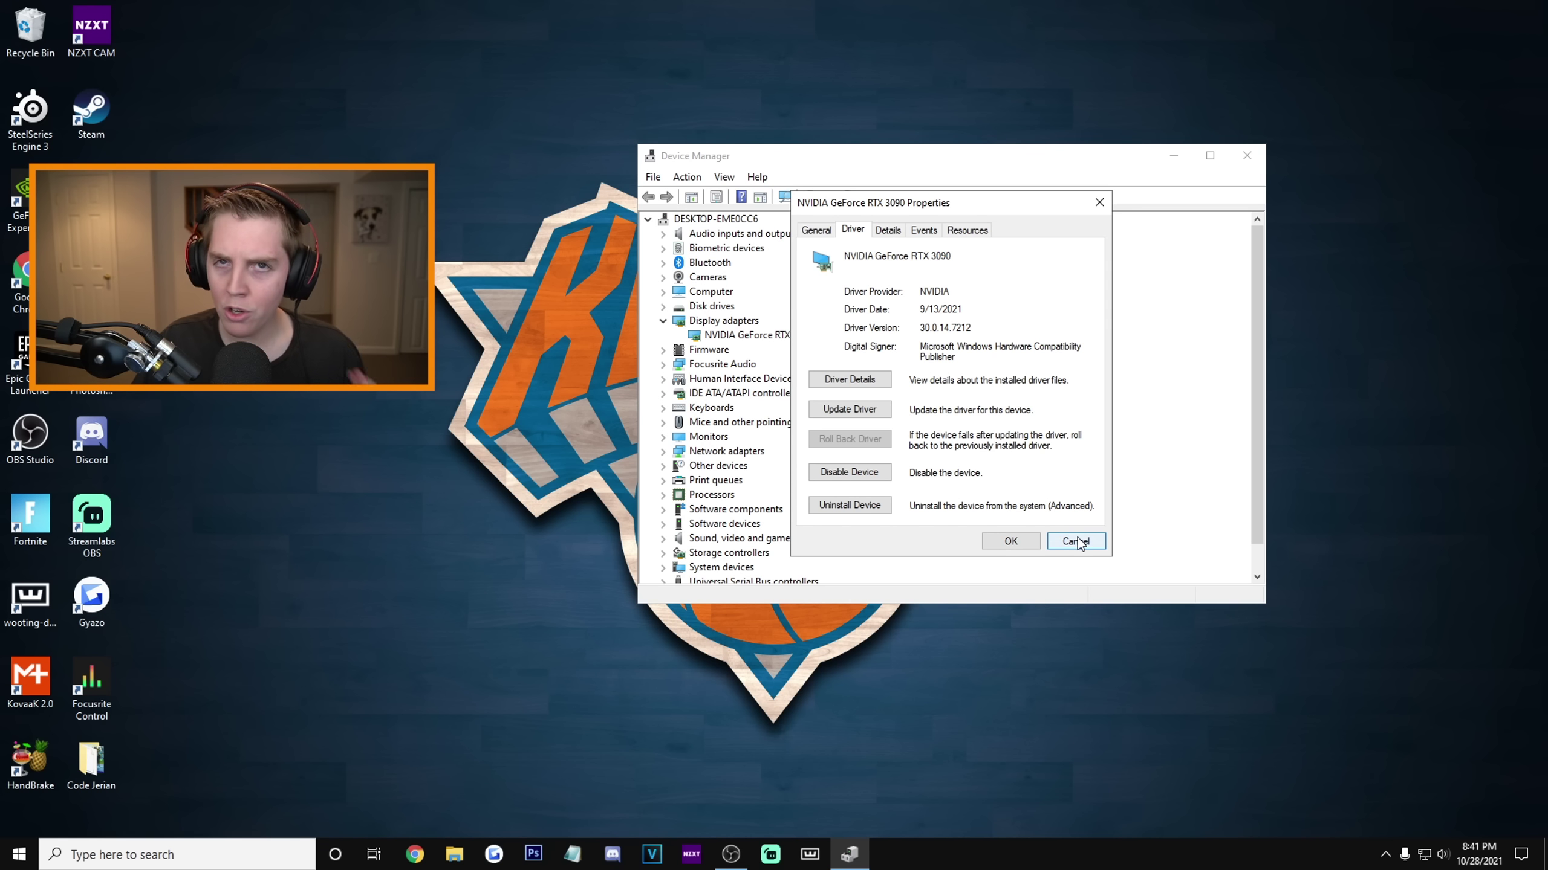
click(1076, 541)
click(1246, 155)
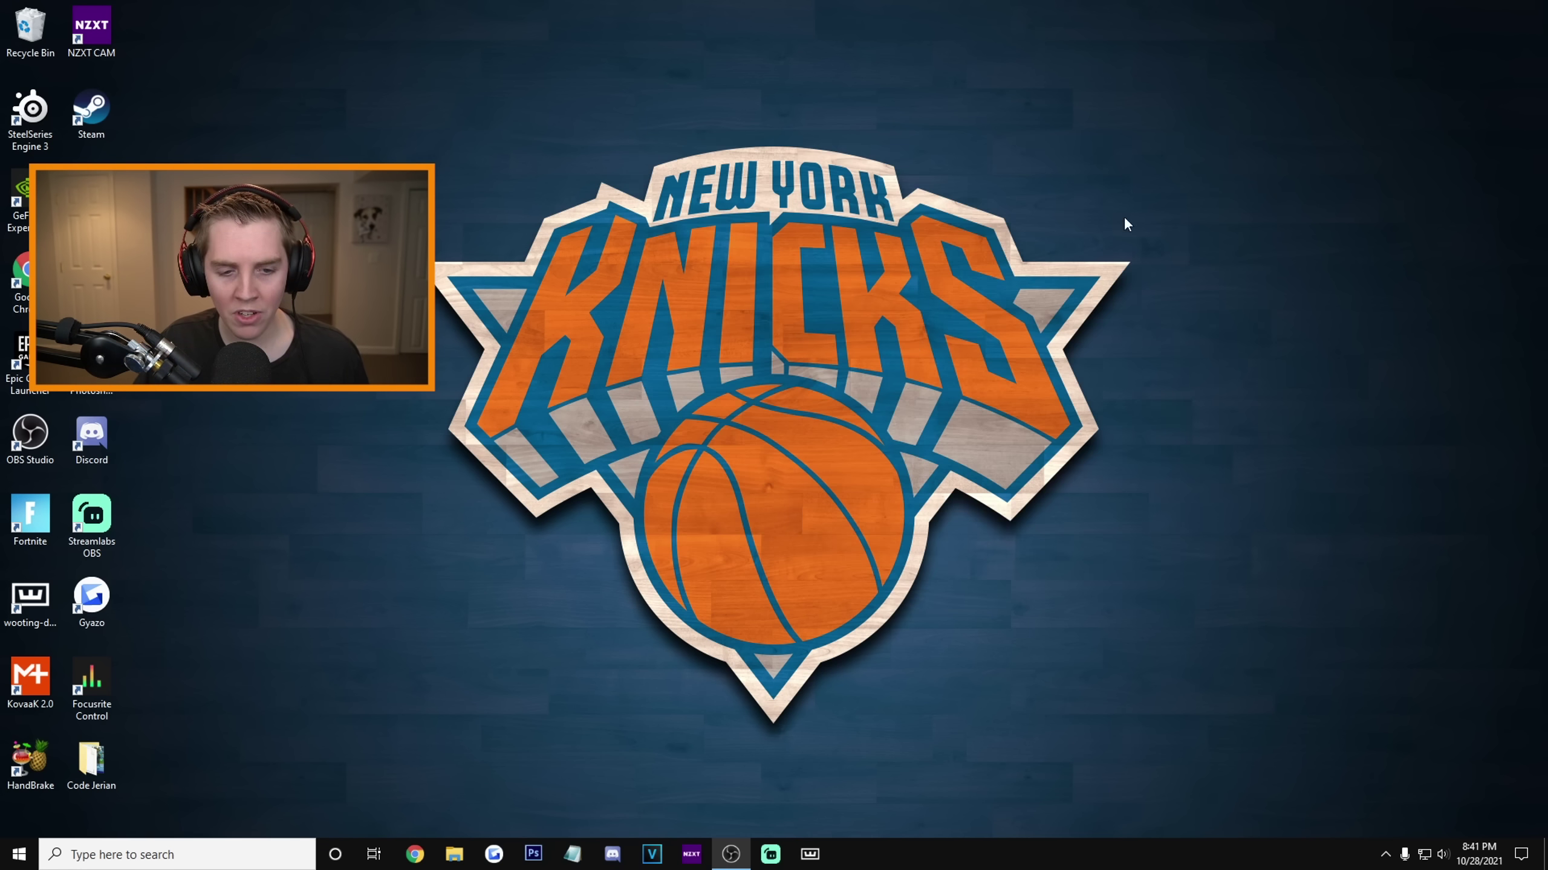
Switch to Google Chrome, search for "advanced nvidia driver search" and open NVIDIA's Advanced Driver Search page
click(420, 856)
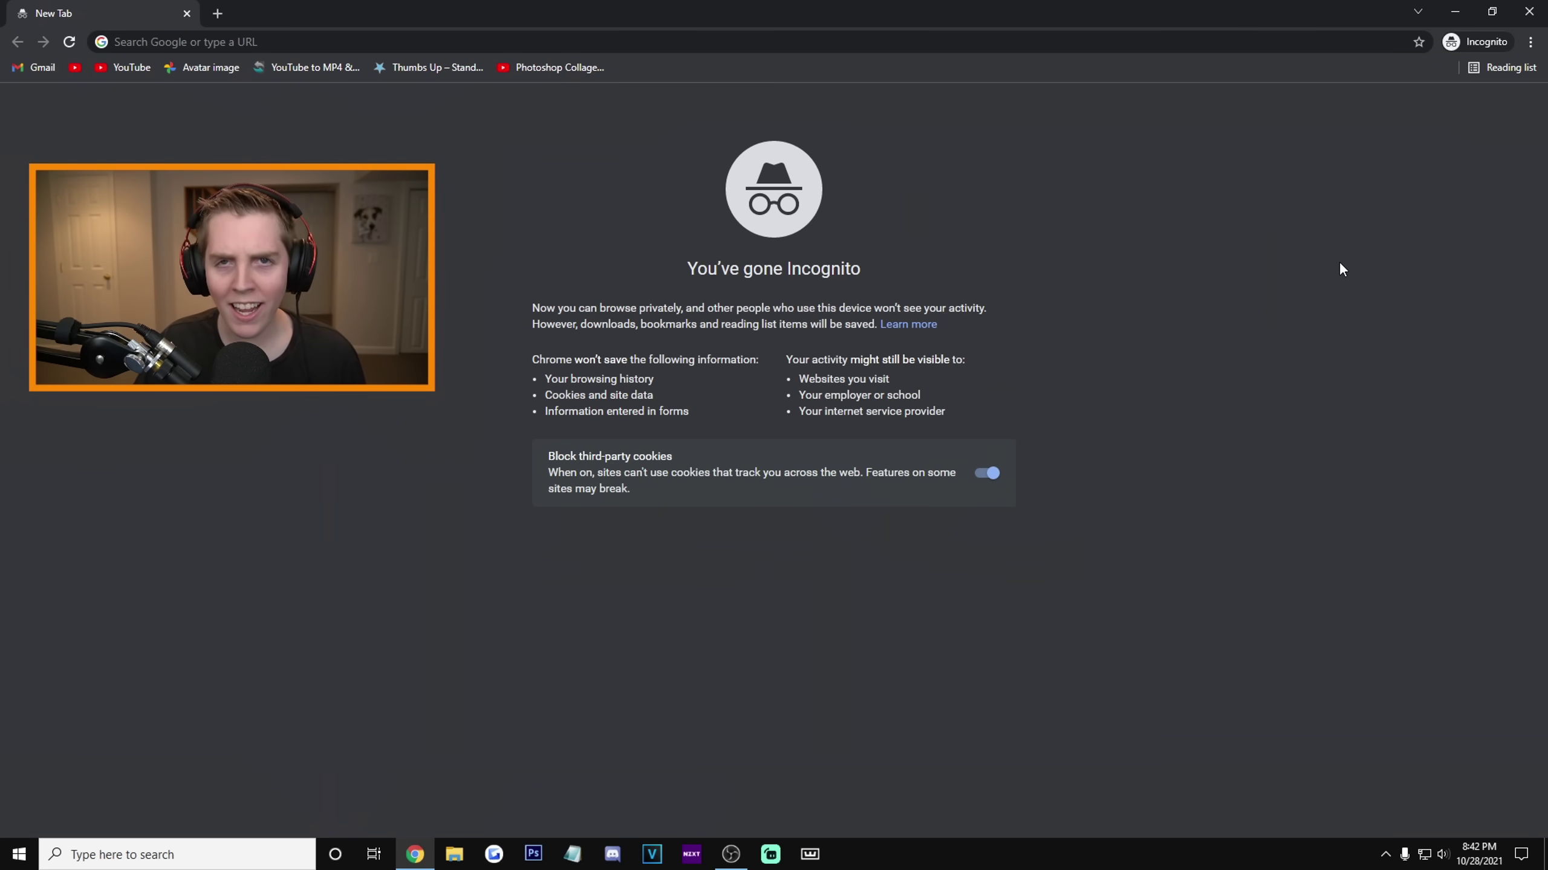
text(advanced nvidia driver search)
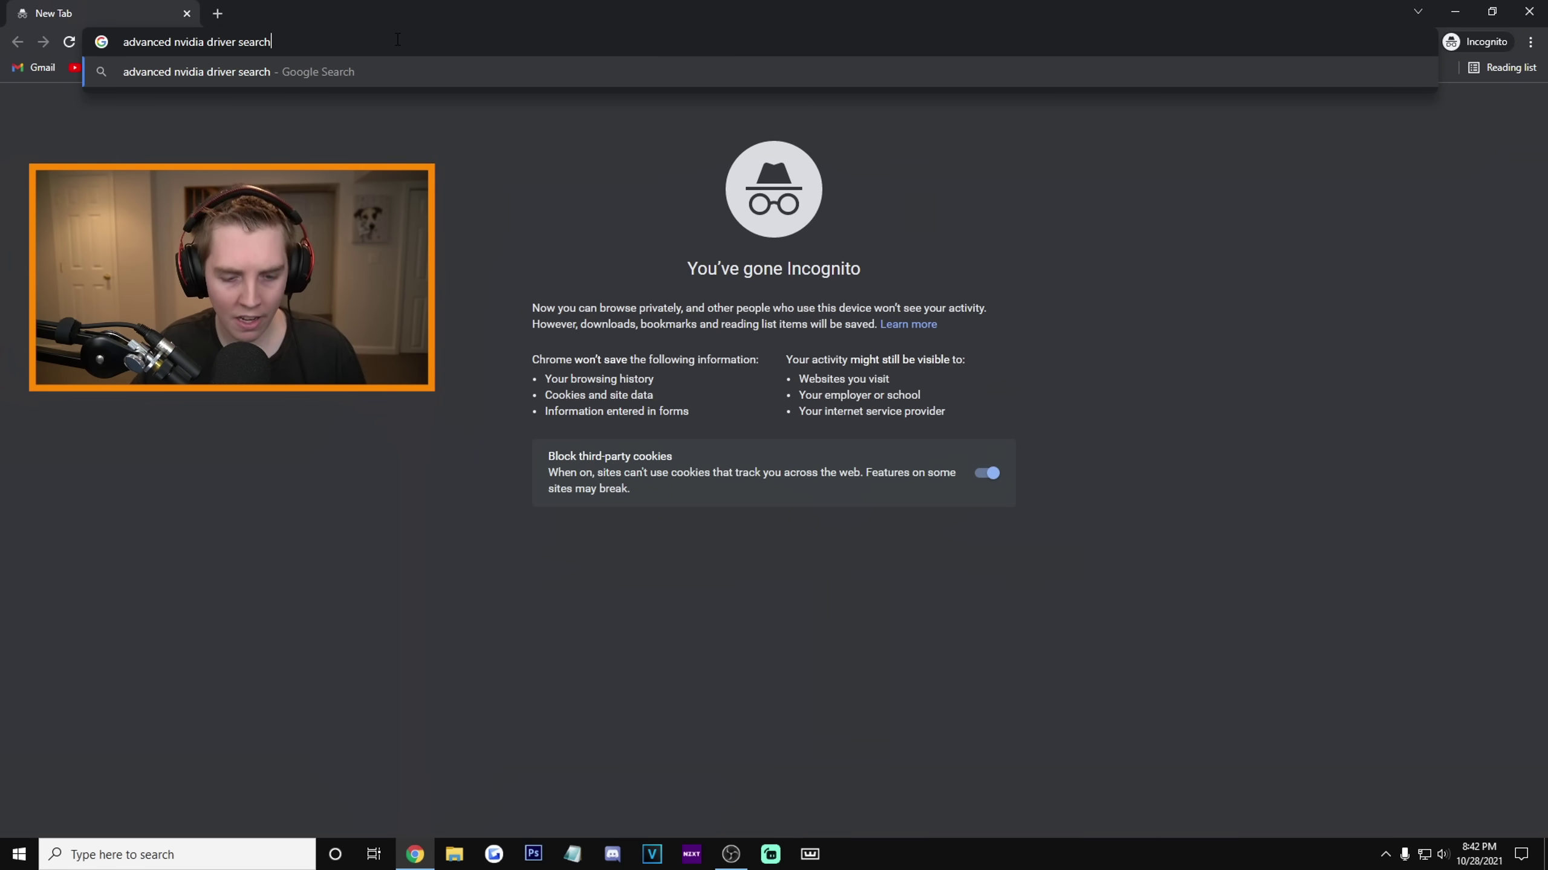
key(Return)
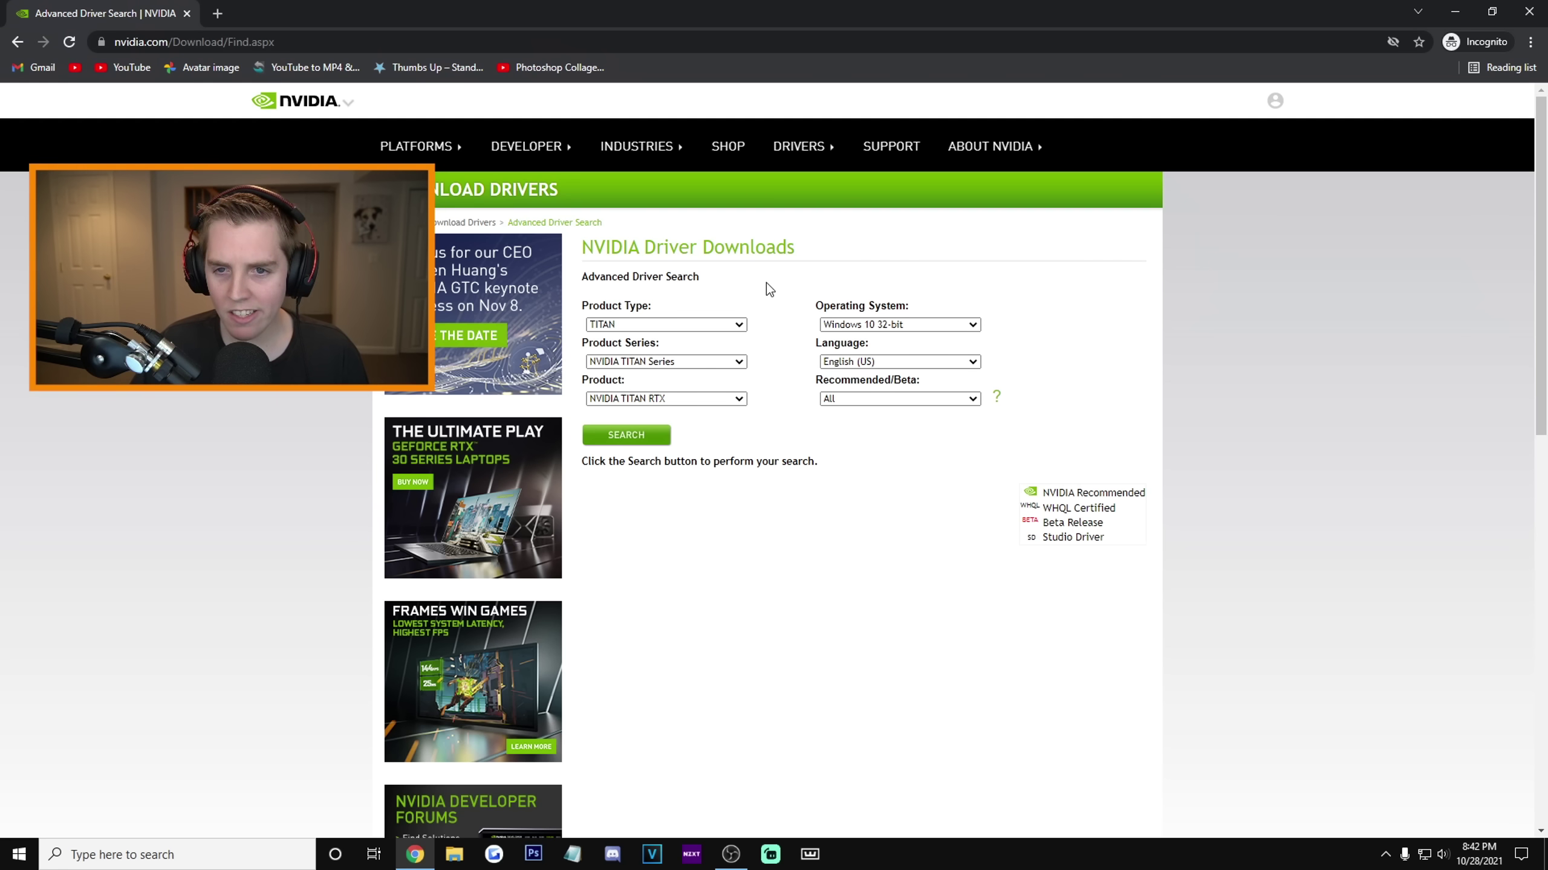
Set the driver search's product type to GeForce and the product series to GeForce RTX 30 Series
click(715, 325)
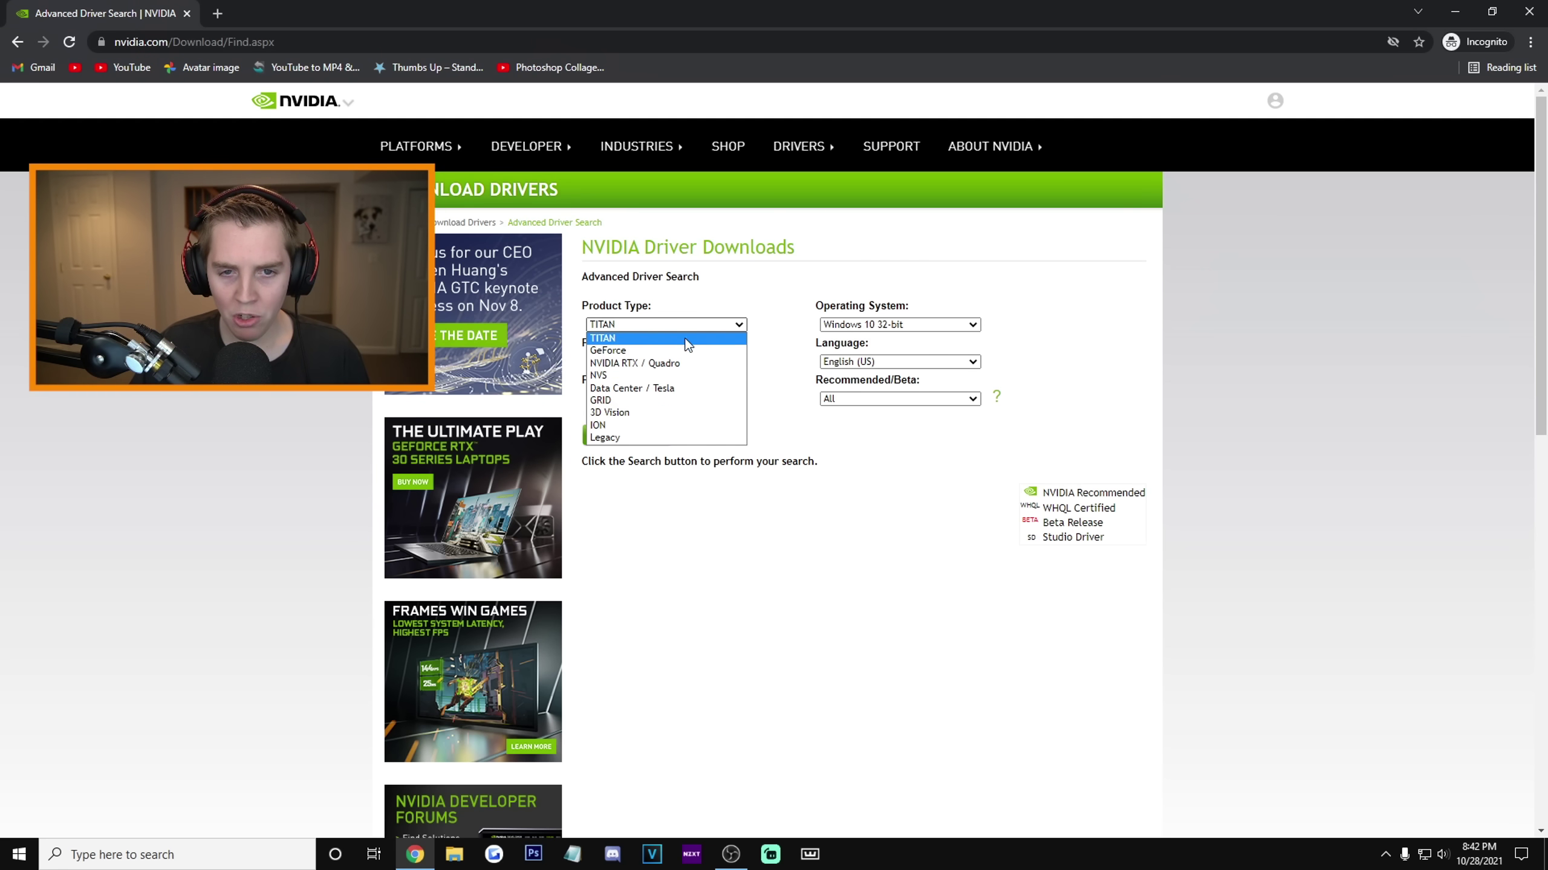
click(679, 352)
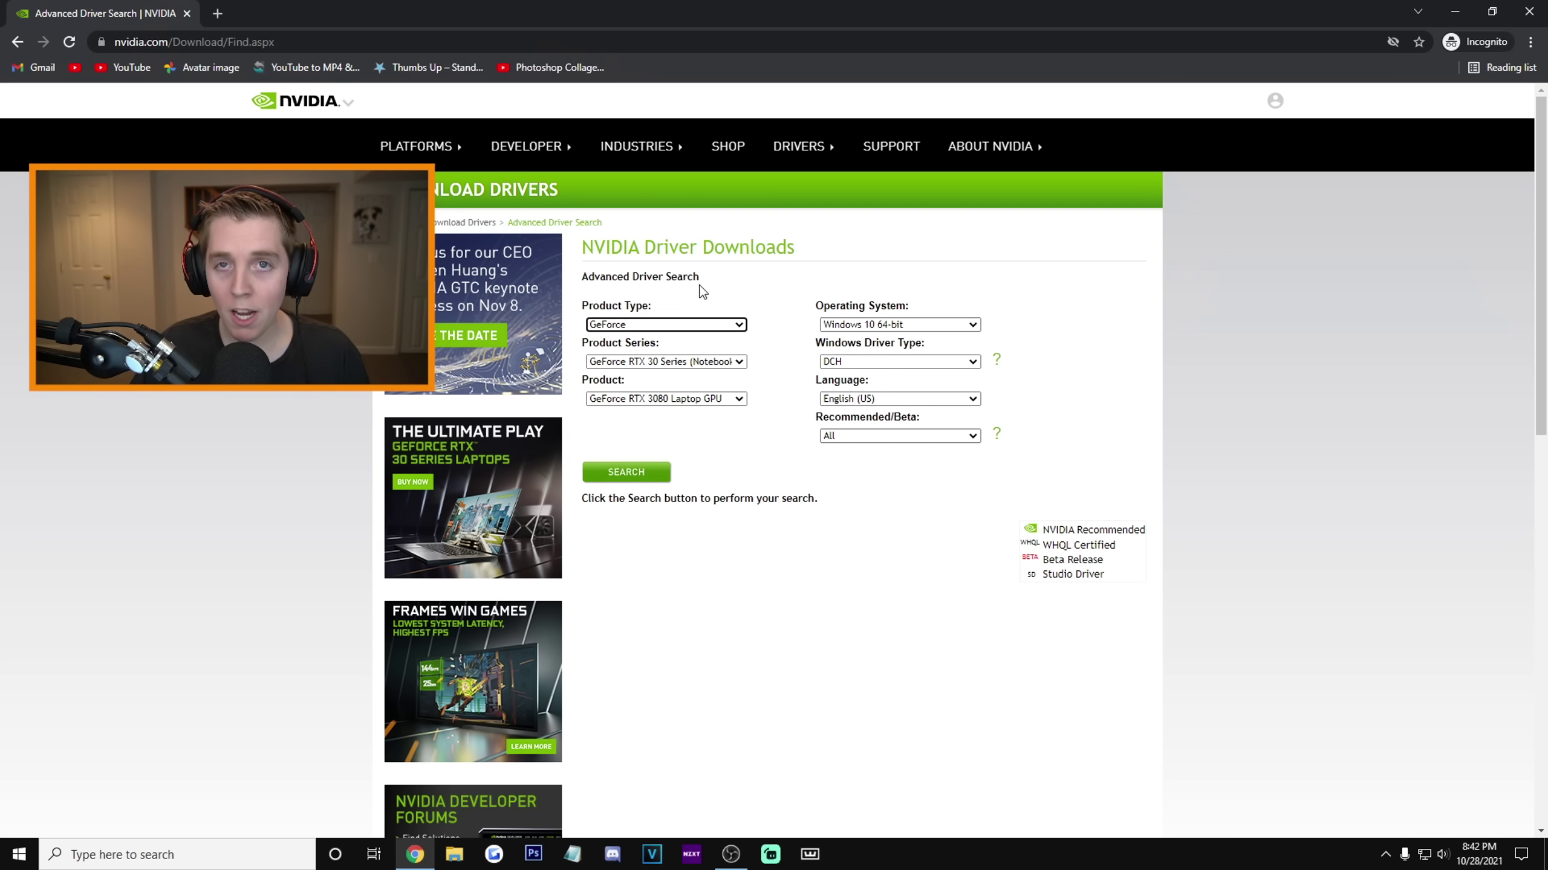
click(698, 364)
click(697, 388)
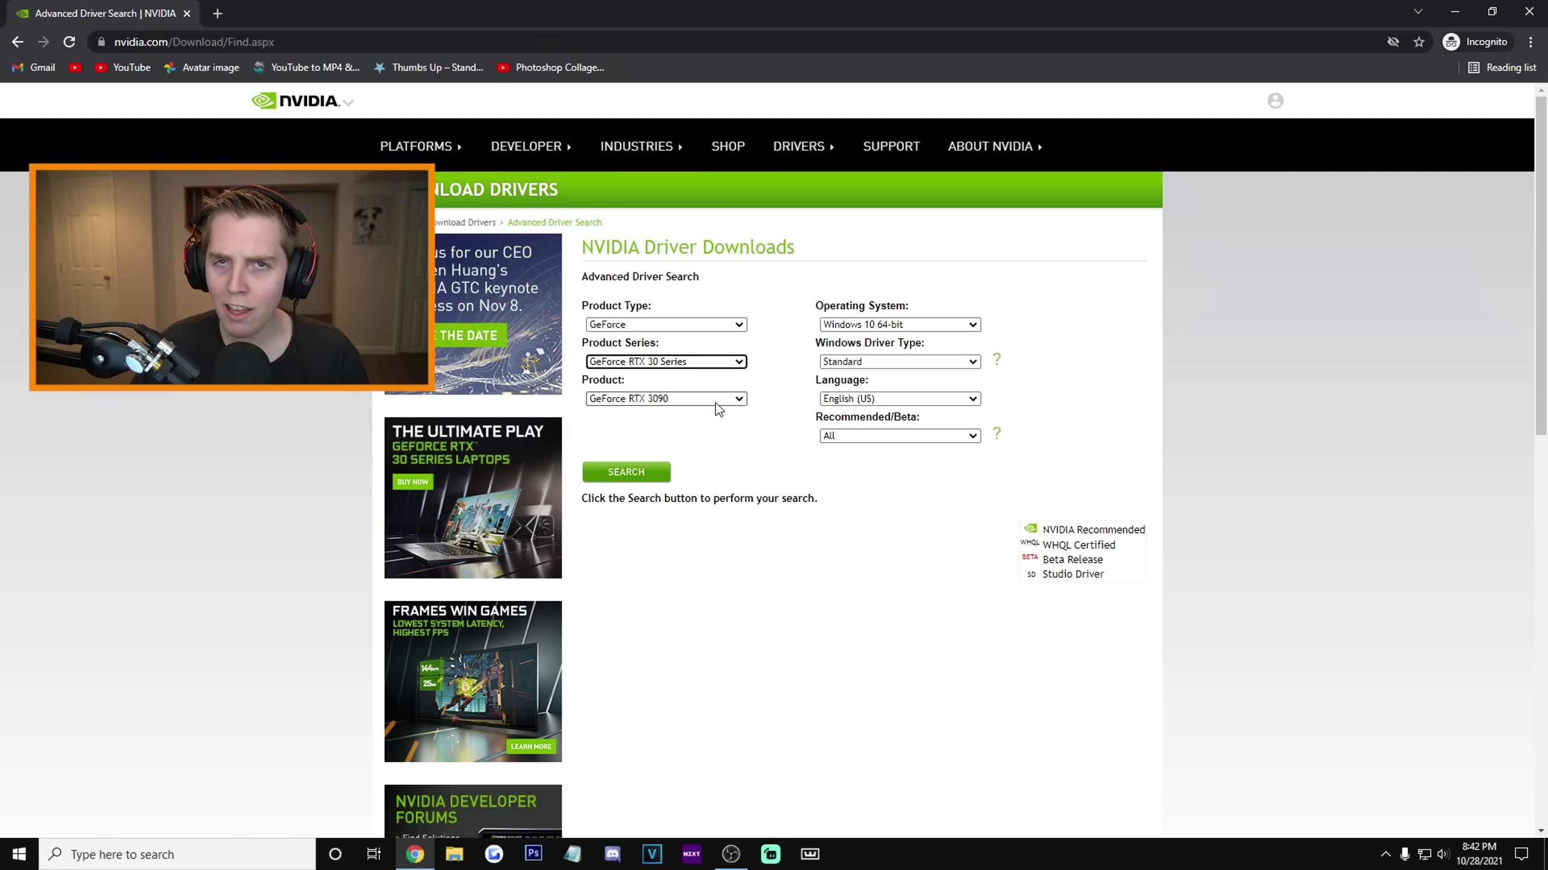
Keep GeForce RTX 3090 as the product, limit the drivers to Recommended/Certified, and run the search
click(715, 403)
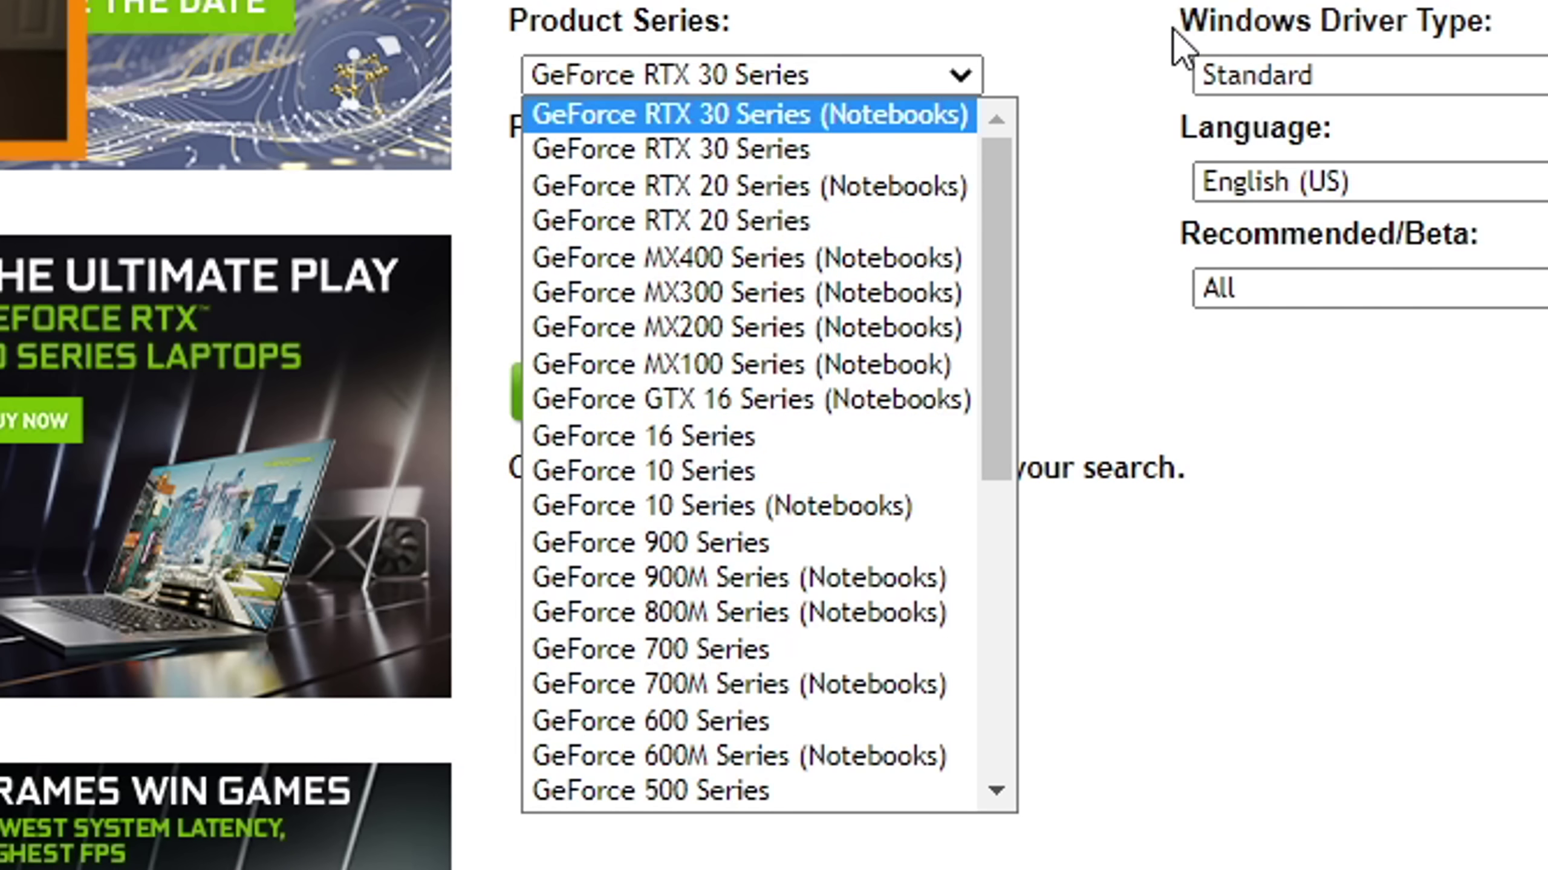
click(1174, 41)
click(856, 436)
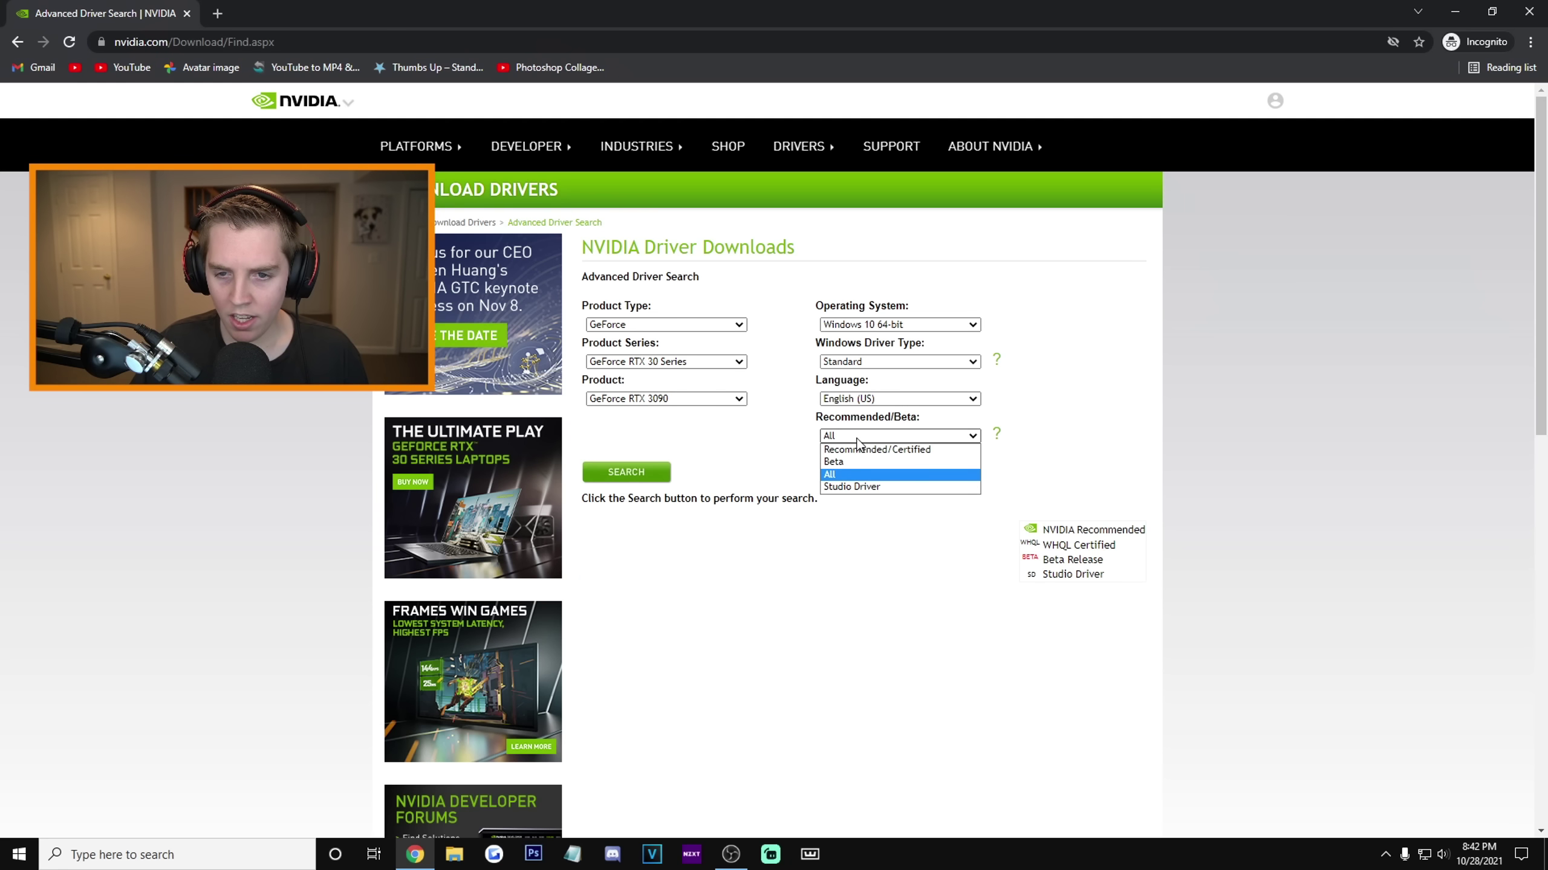
click(876, 449)
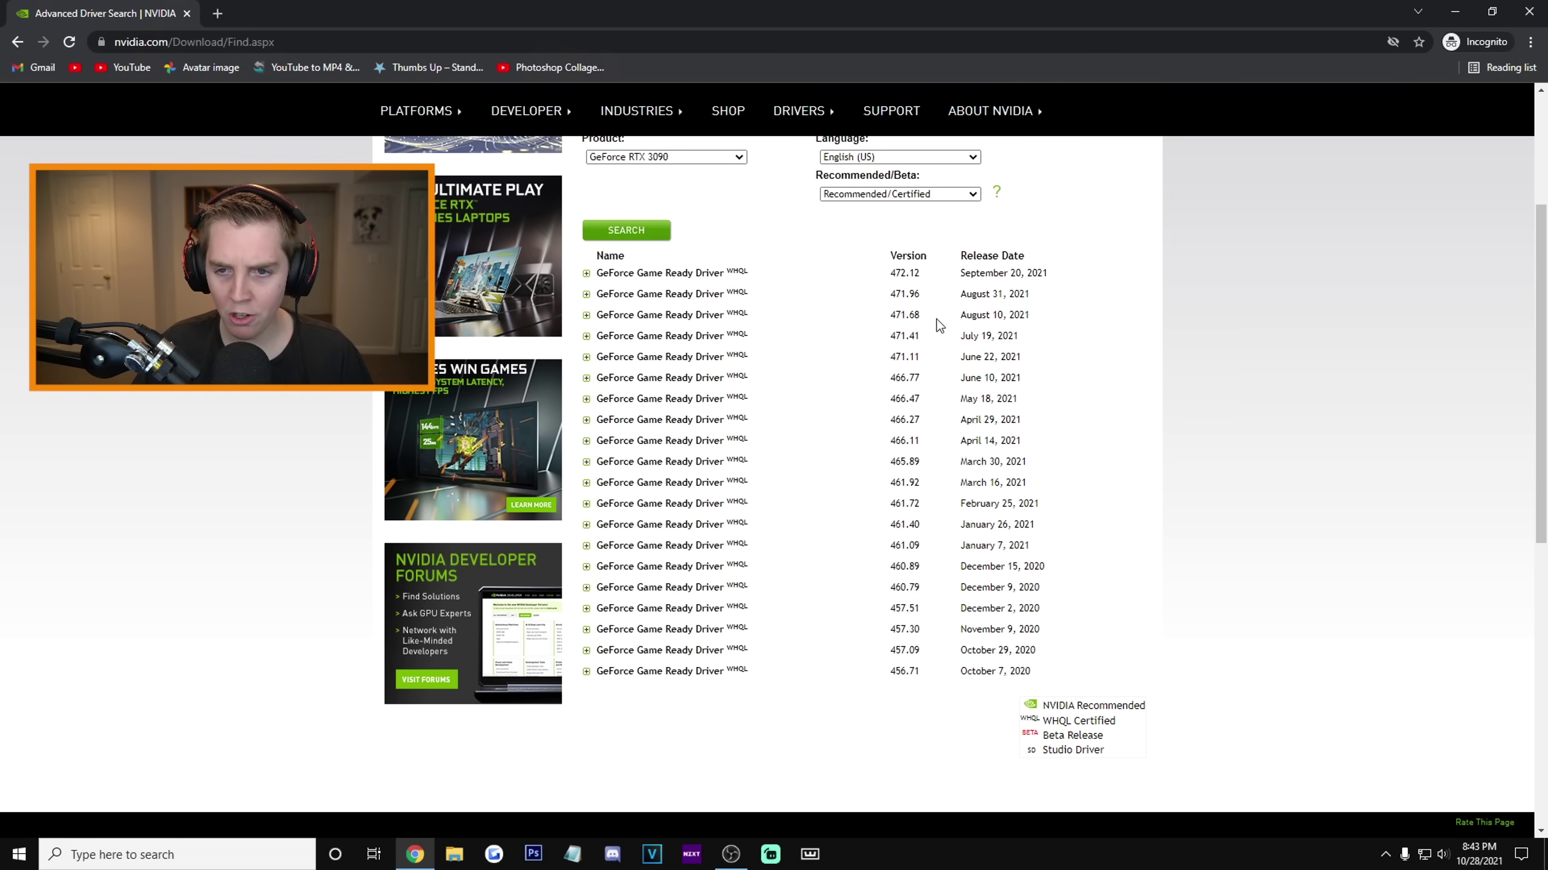
scroll(994, 320, up, 1)
Compare the listed driver versions and release dates with the currently installed driver in GeForce Experience, and close GeForce Experience
scroll(1008, 321, down, 1)
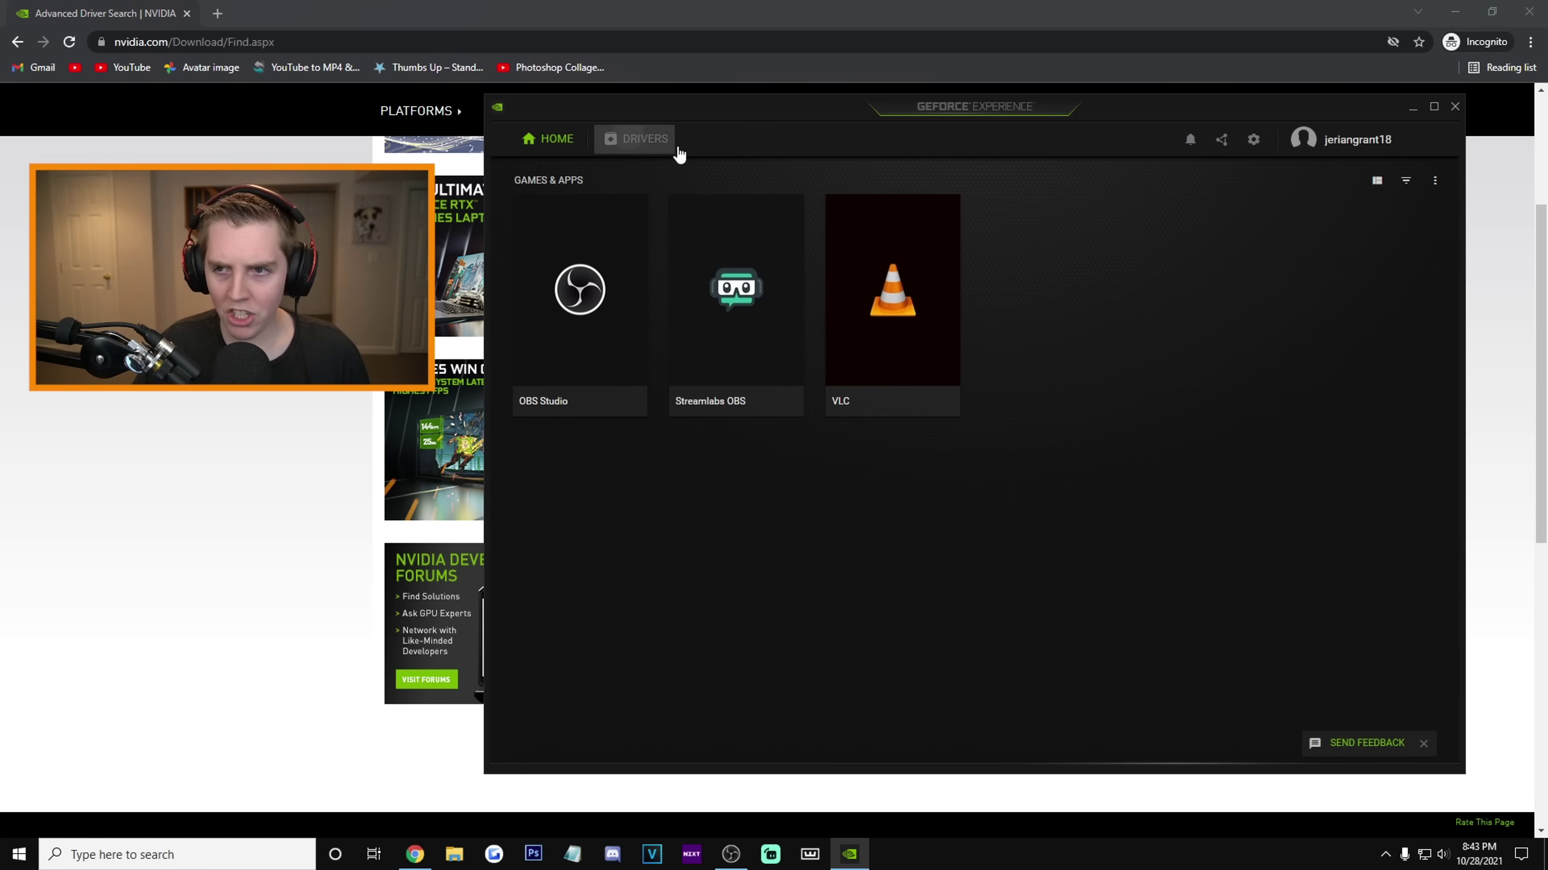
click(637, 139)
scroll(903, 305, down, 5)
Open the GeForce Game Ready Driver 457.30 of November 9, 2020 from the search results and download it
scroll(1016, 316, down, 4)
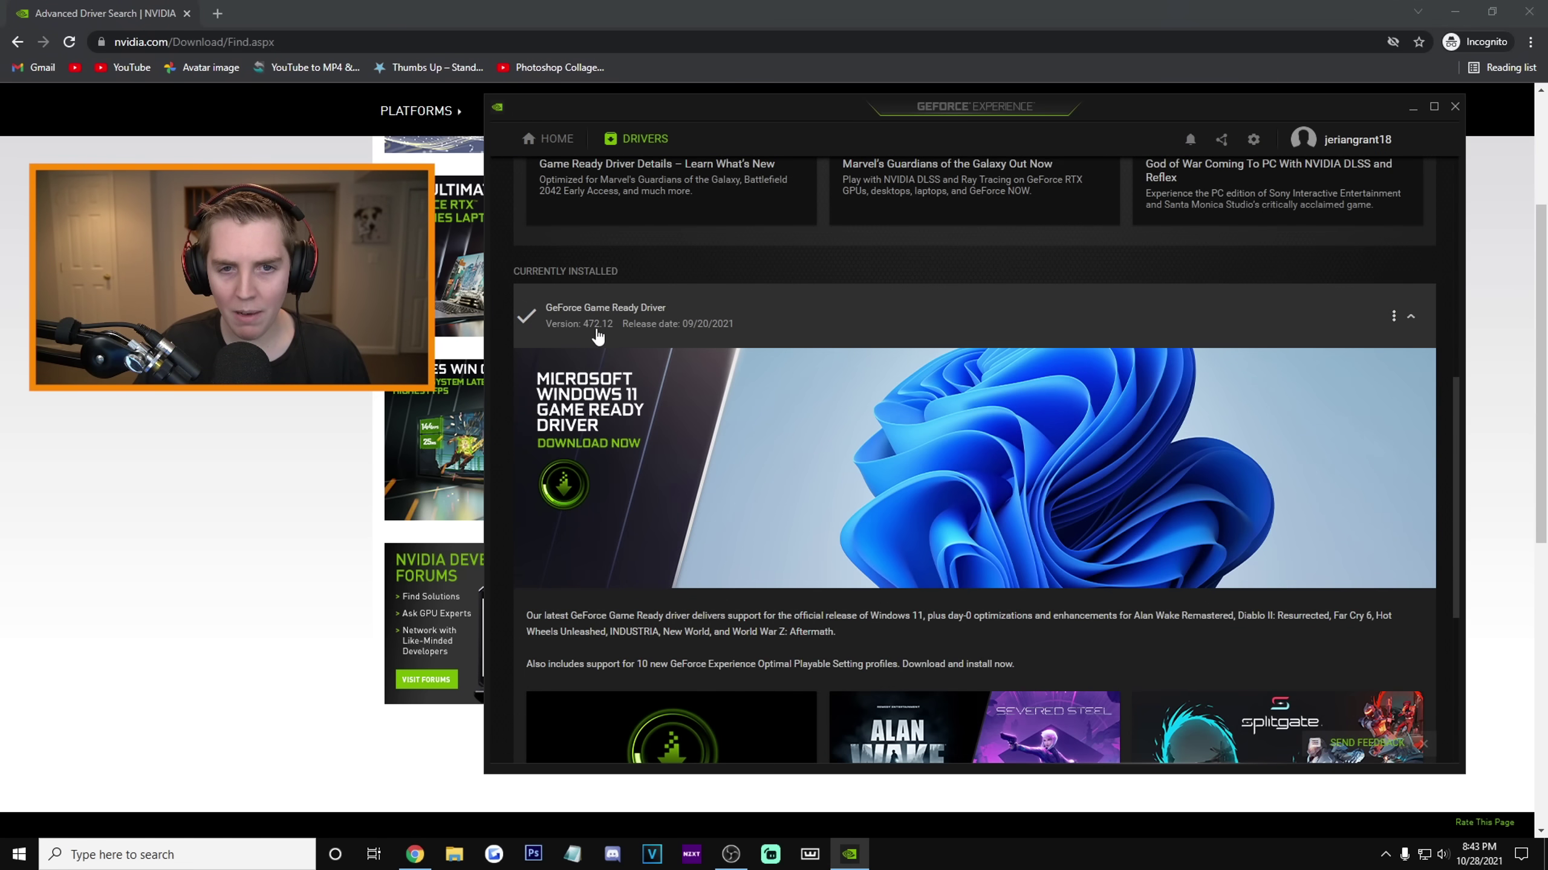
click(1455, 107)
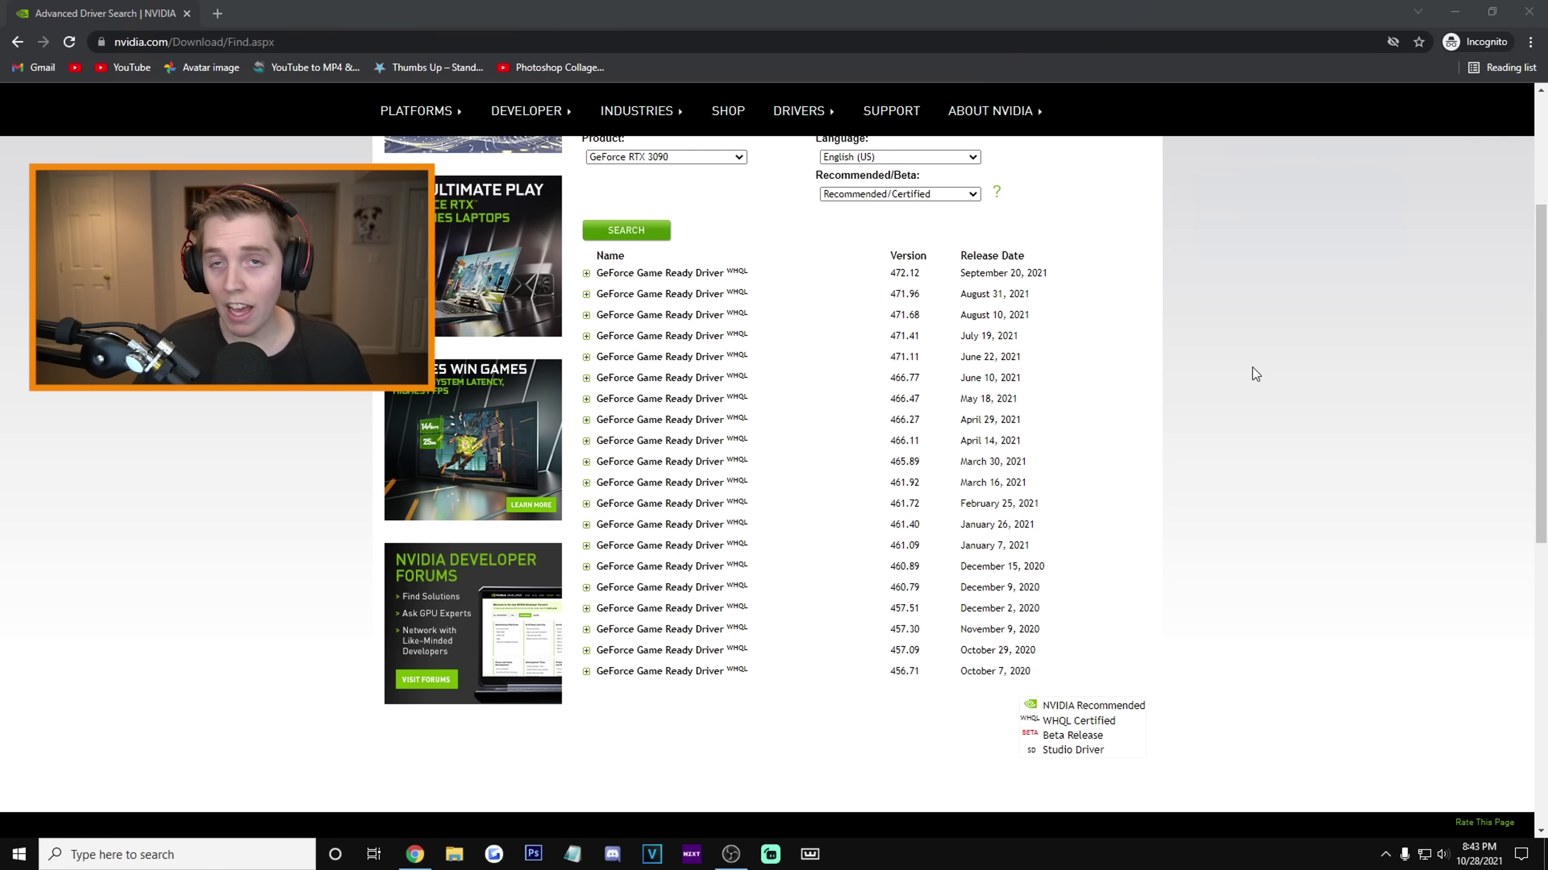
scroll(943, 294, down, 2)
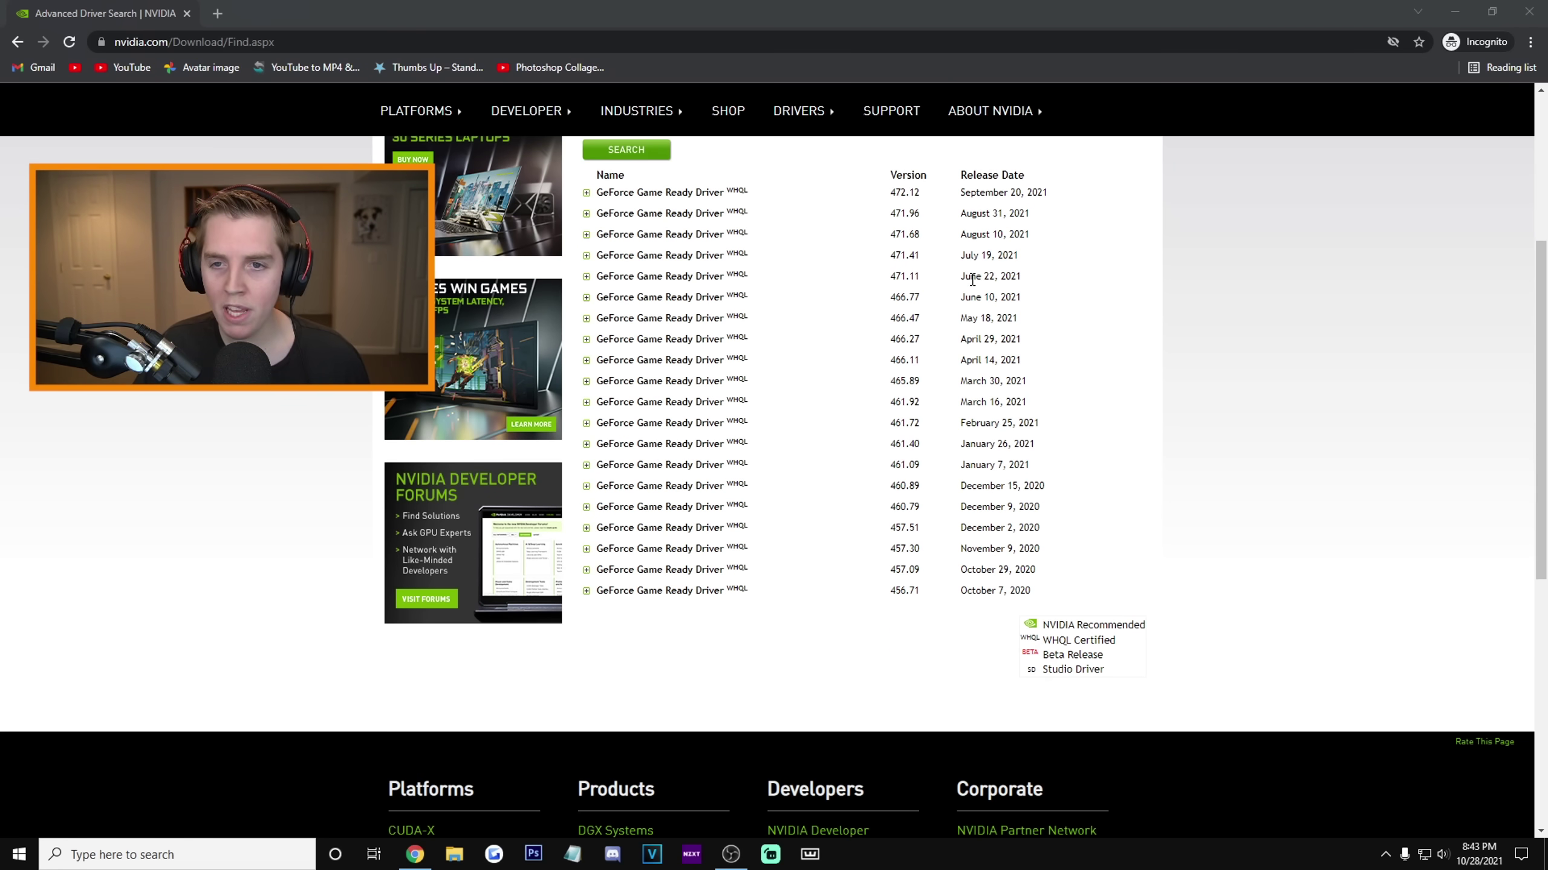
scroll(1012, 256, up, 2)
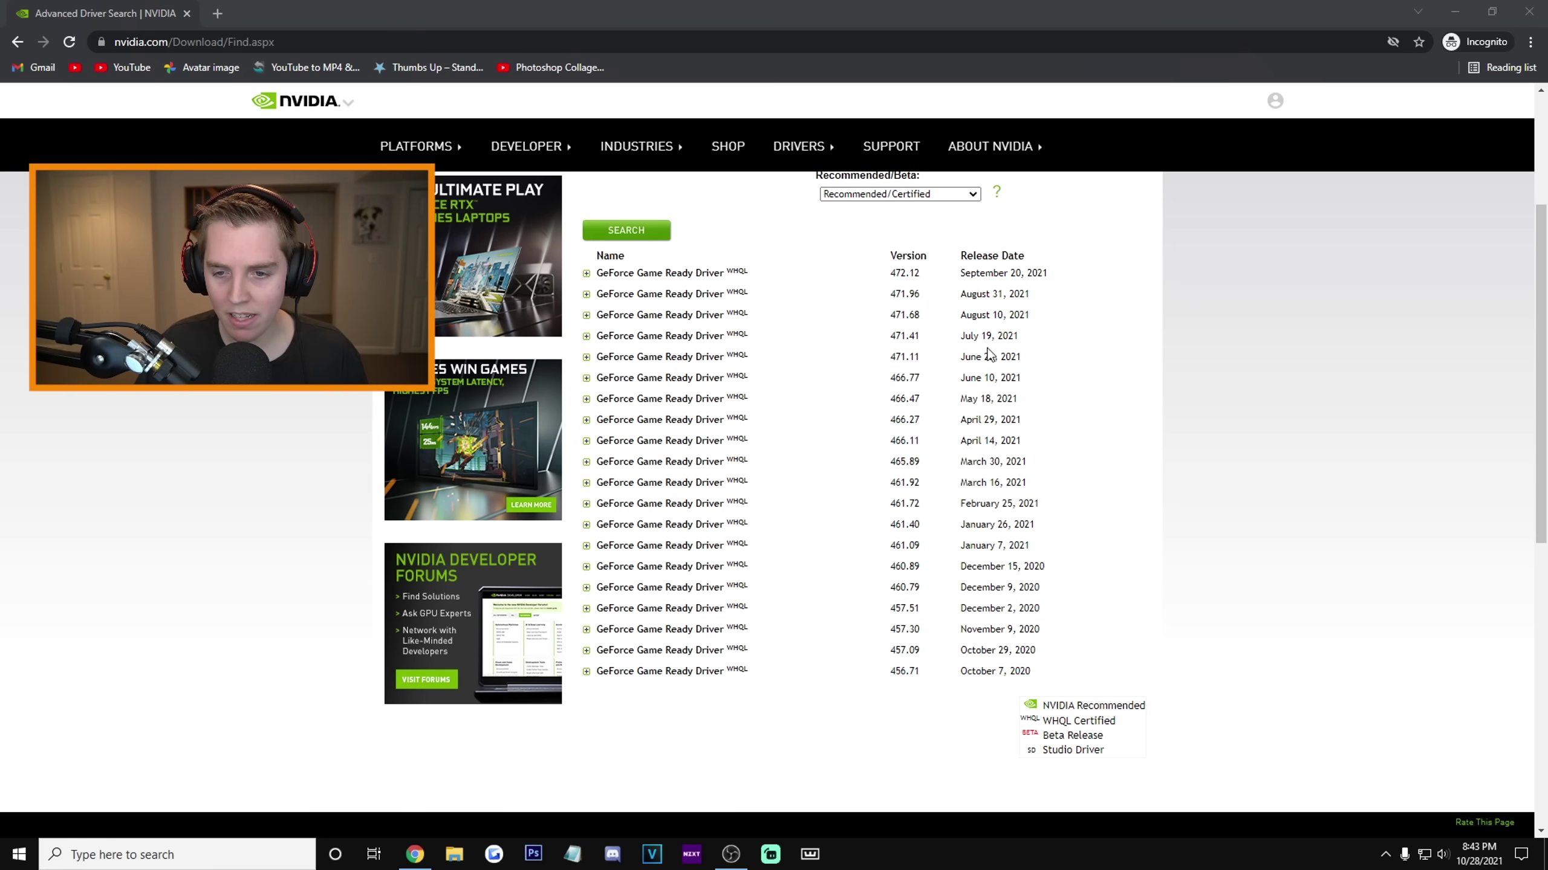
scroll(988, 353, down, 1)
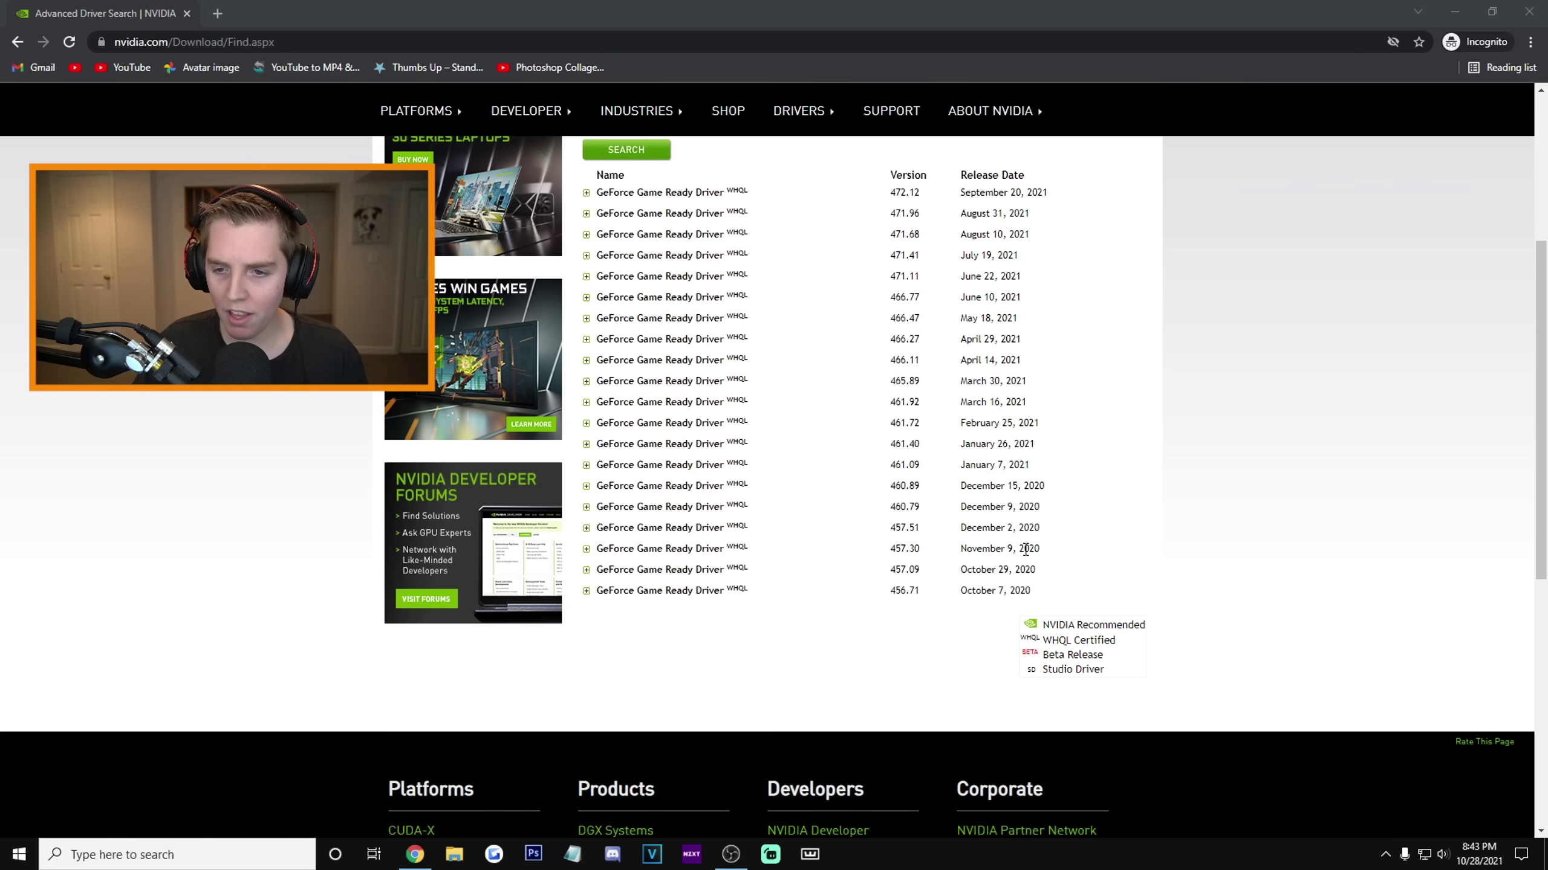
scroll(1182, 436, up, 5)
scroll(1175, 412, down, 4)
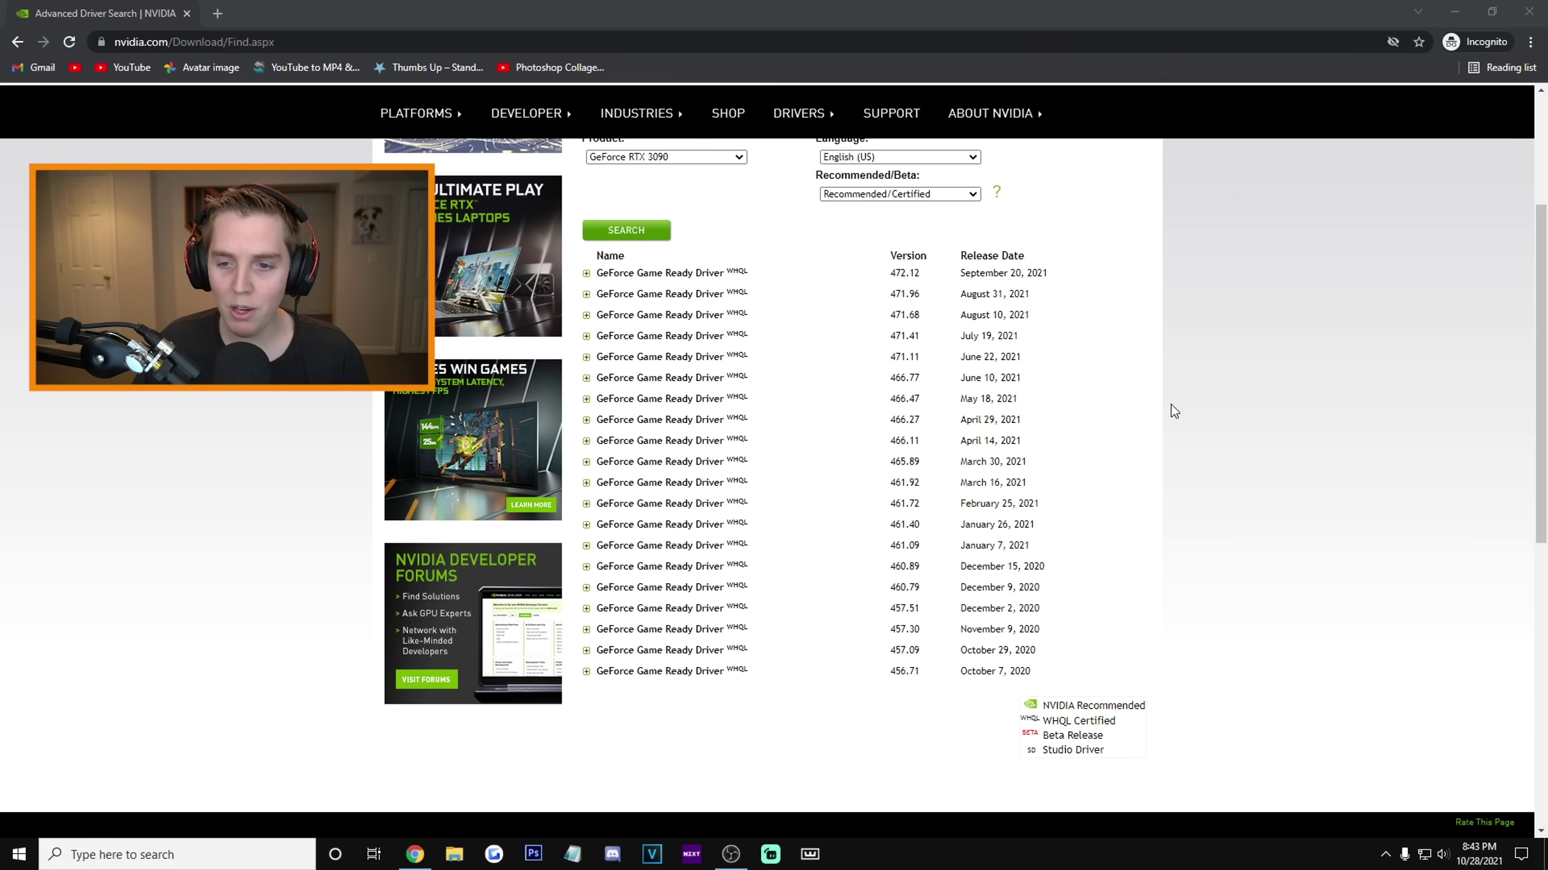
scroll(864, 507, up, 2)
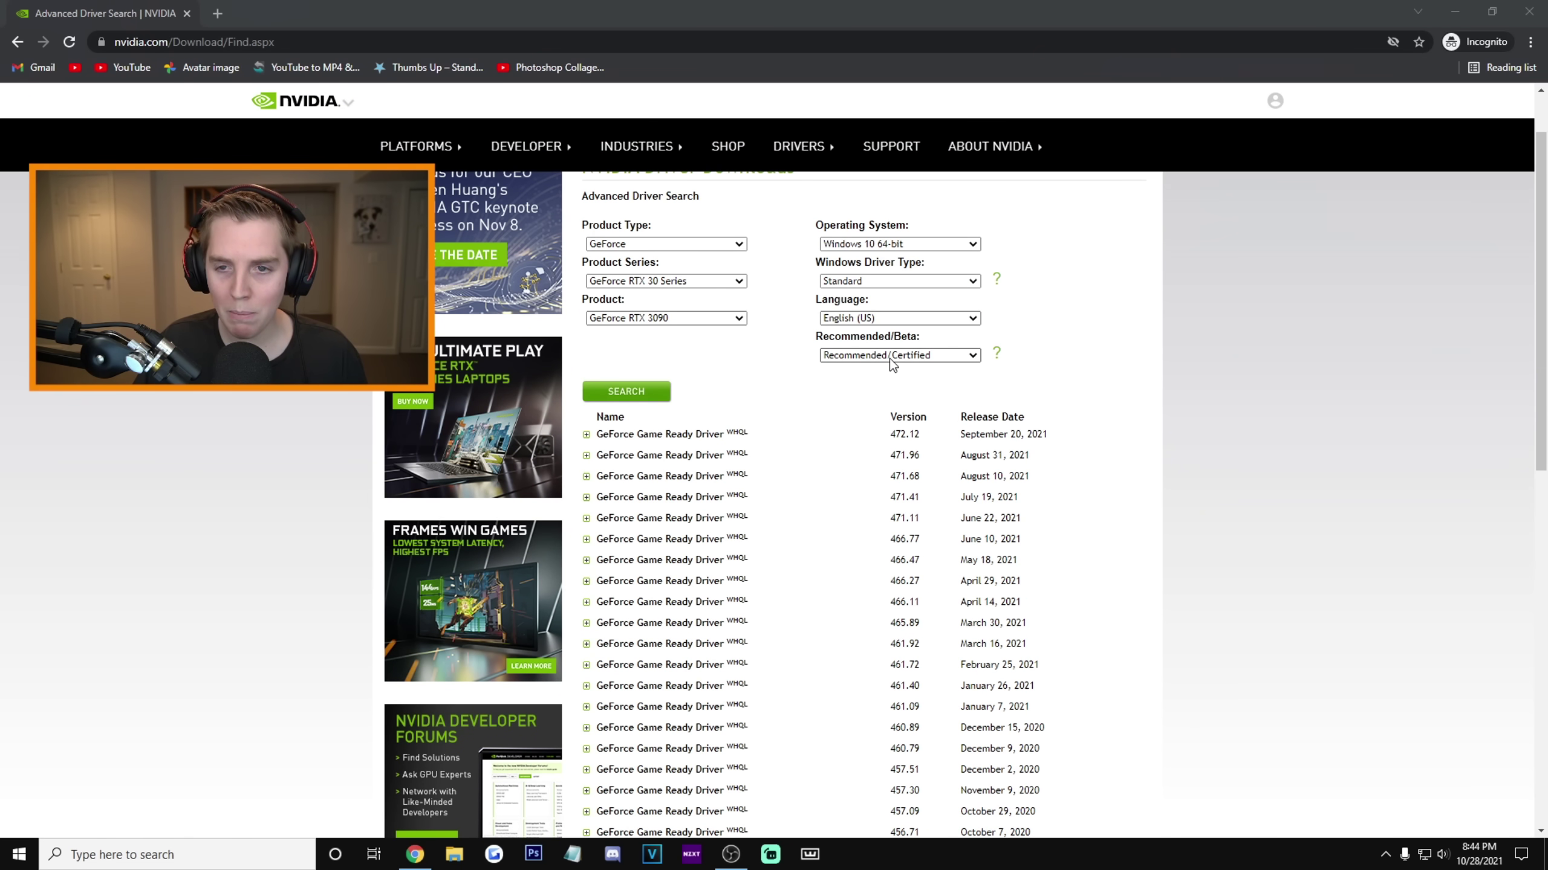
scroll(853, 427, down, 5)
click(654, 468)
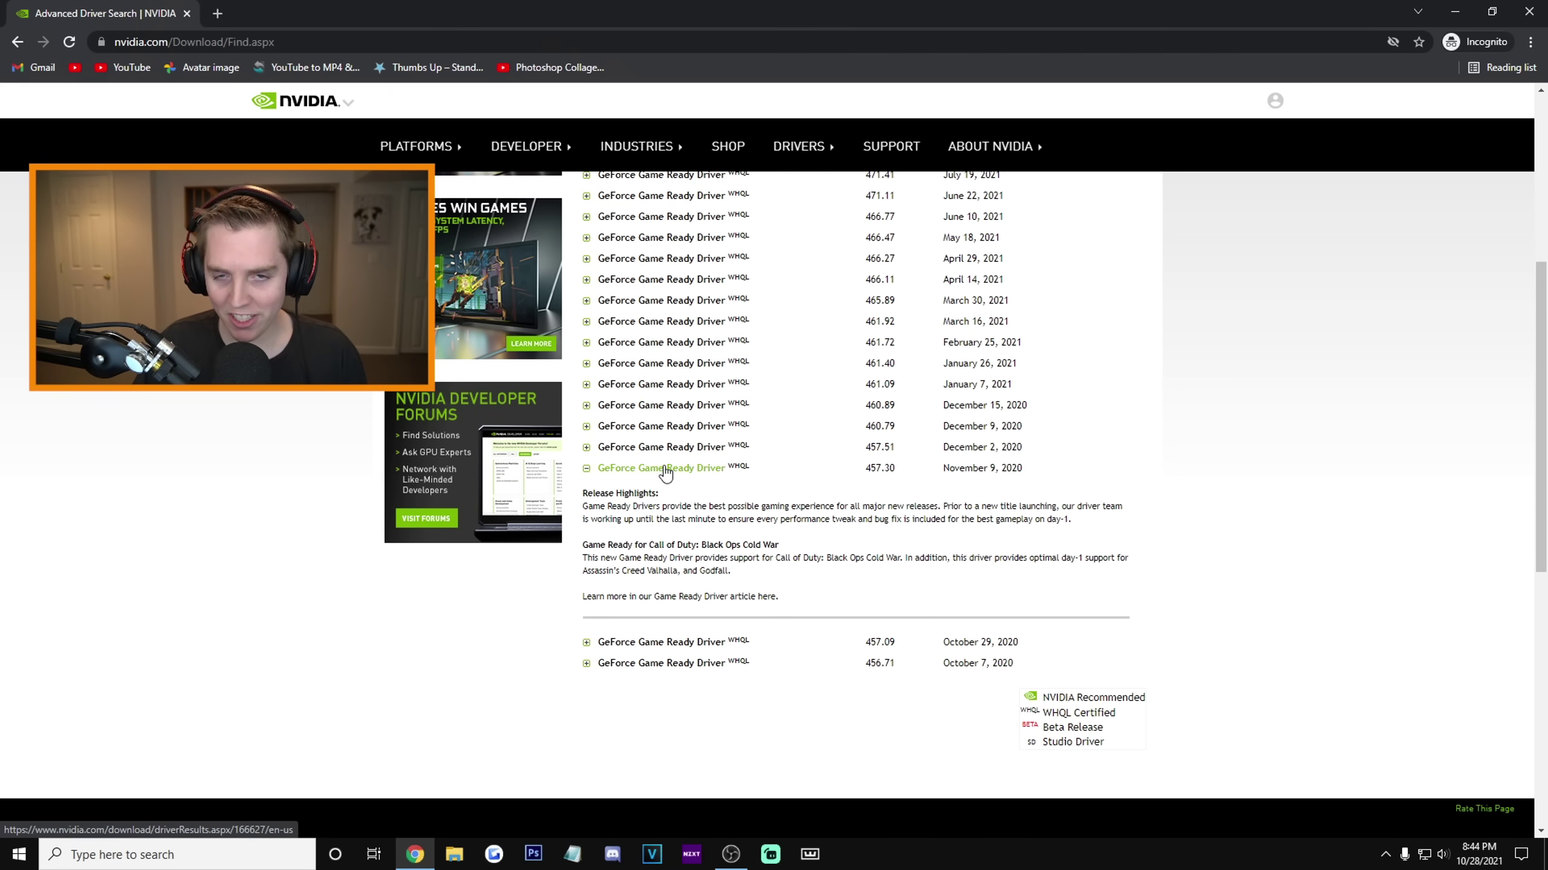
click(645, 473)
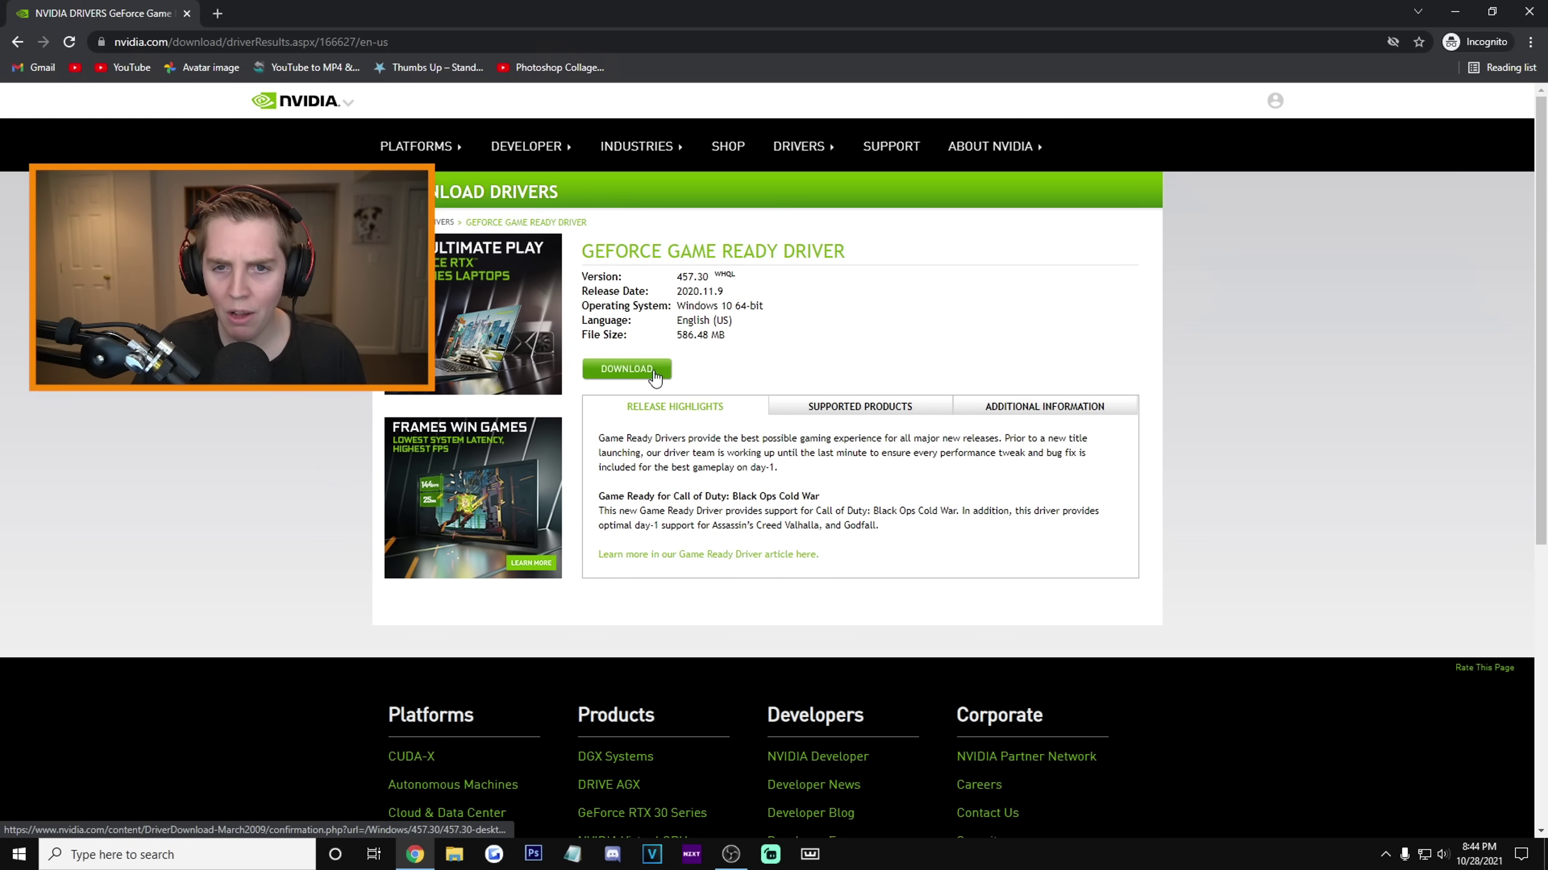
click(654, 376)
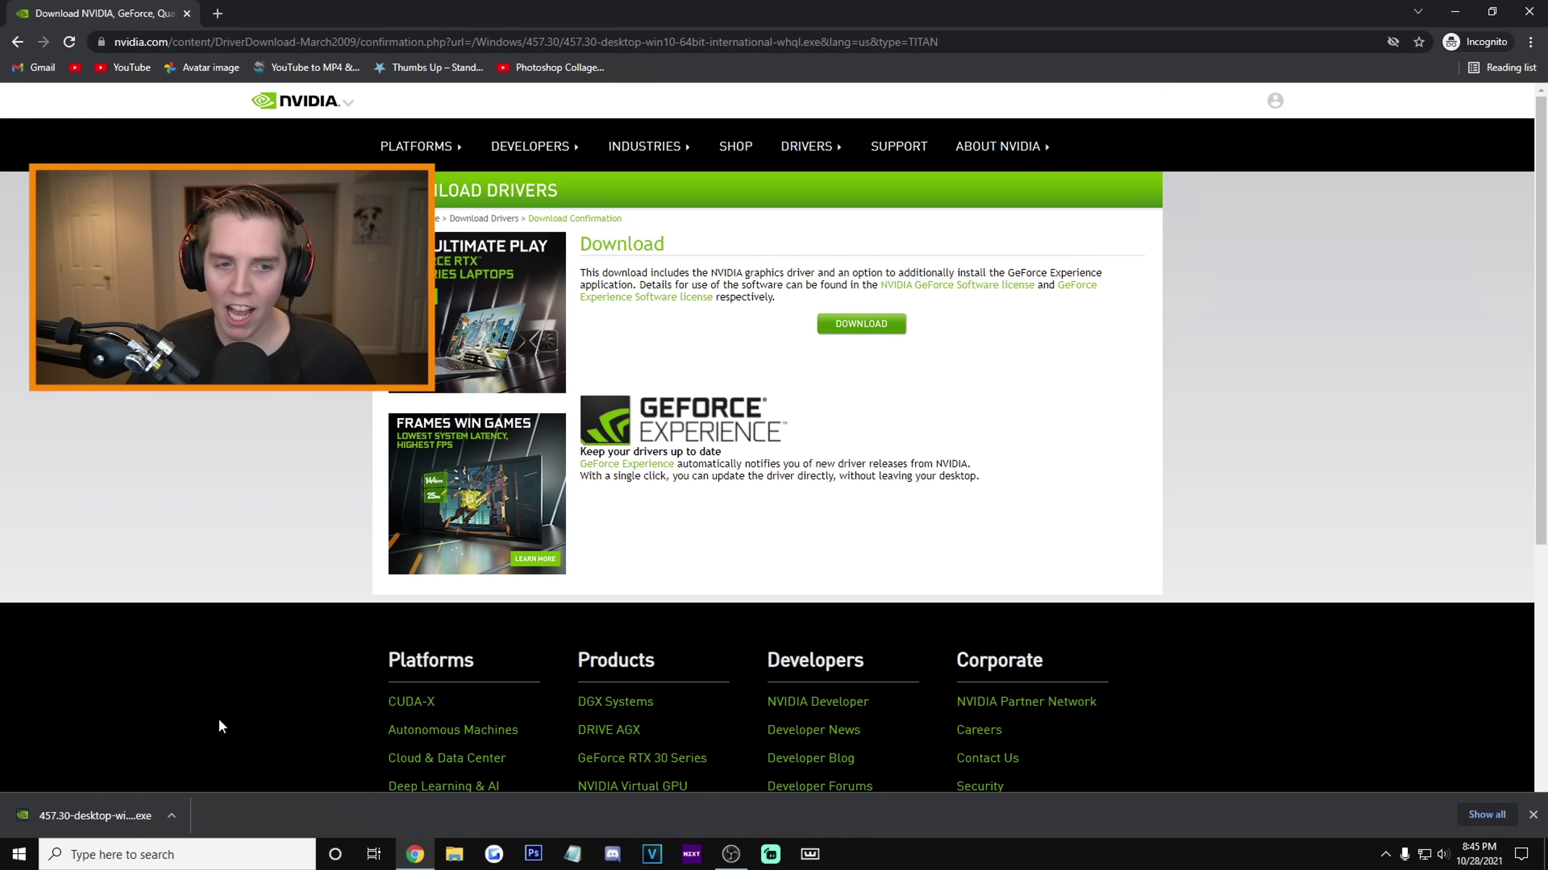
Run the downloaded 457.30 driver installer, closing the browser, and extract its files to C:\NVIDIA\DisplayDriver\457.30\Win10_64\International
click(124, 815)
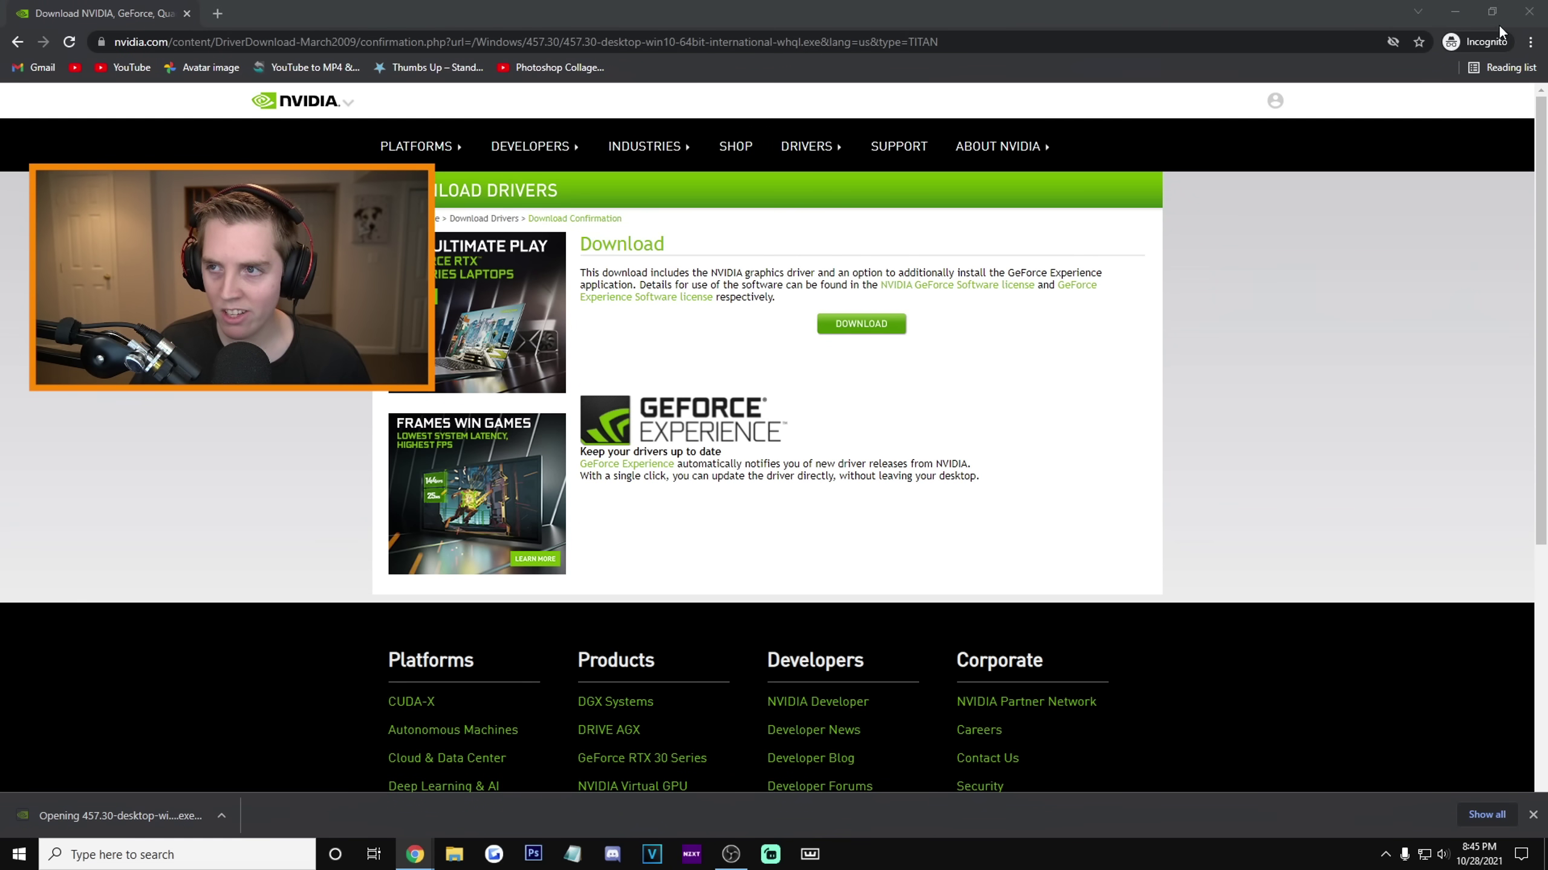
click(1529, 11)
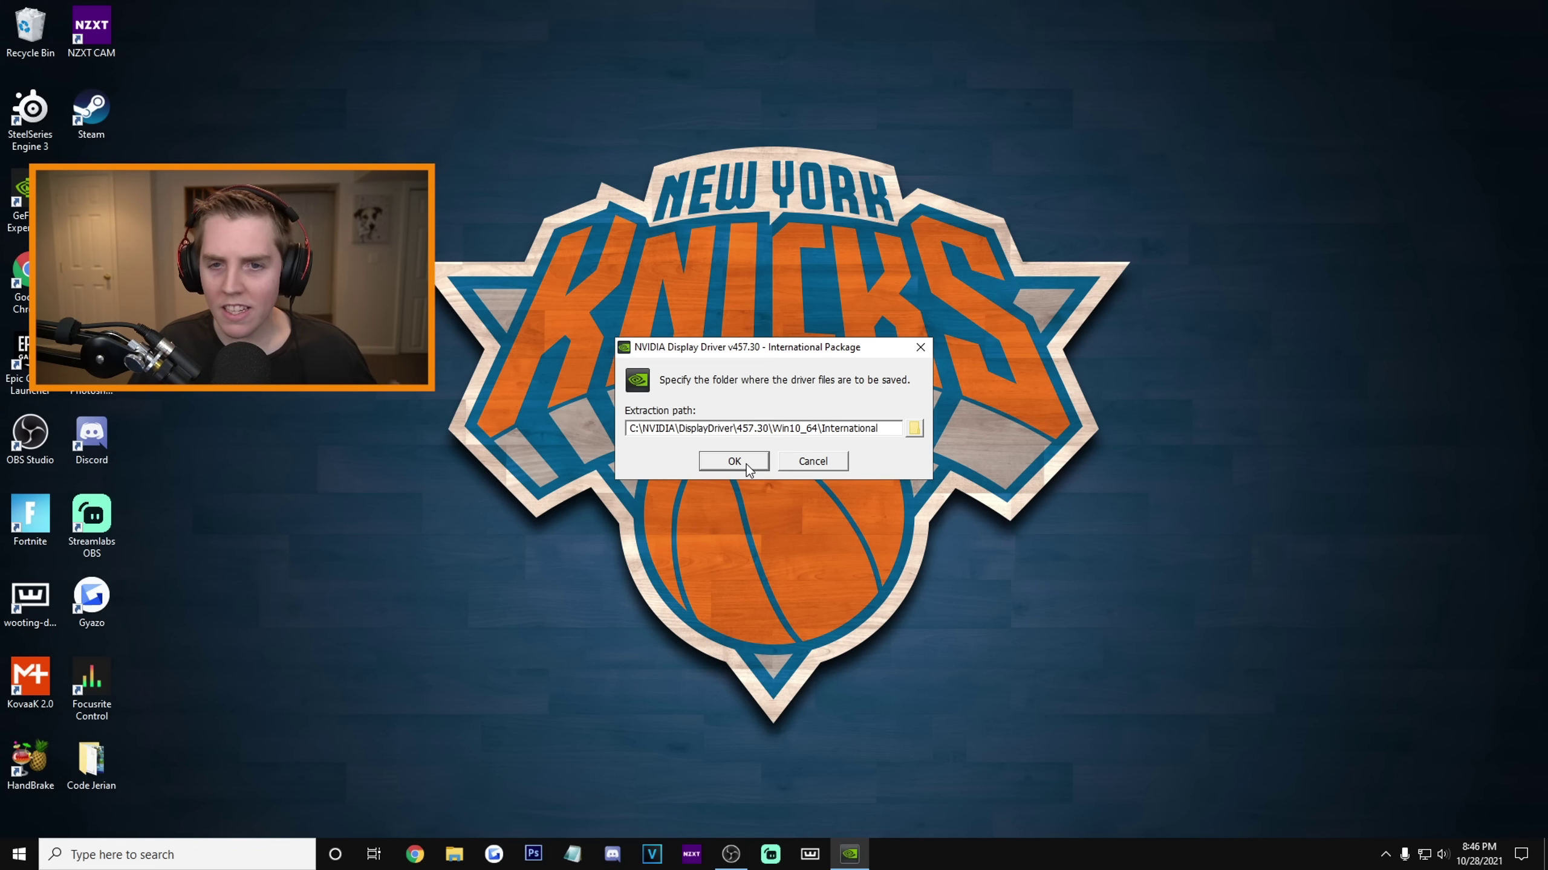
drag(787, 349, 834, 351)
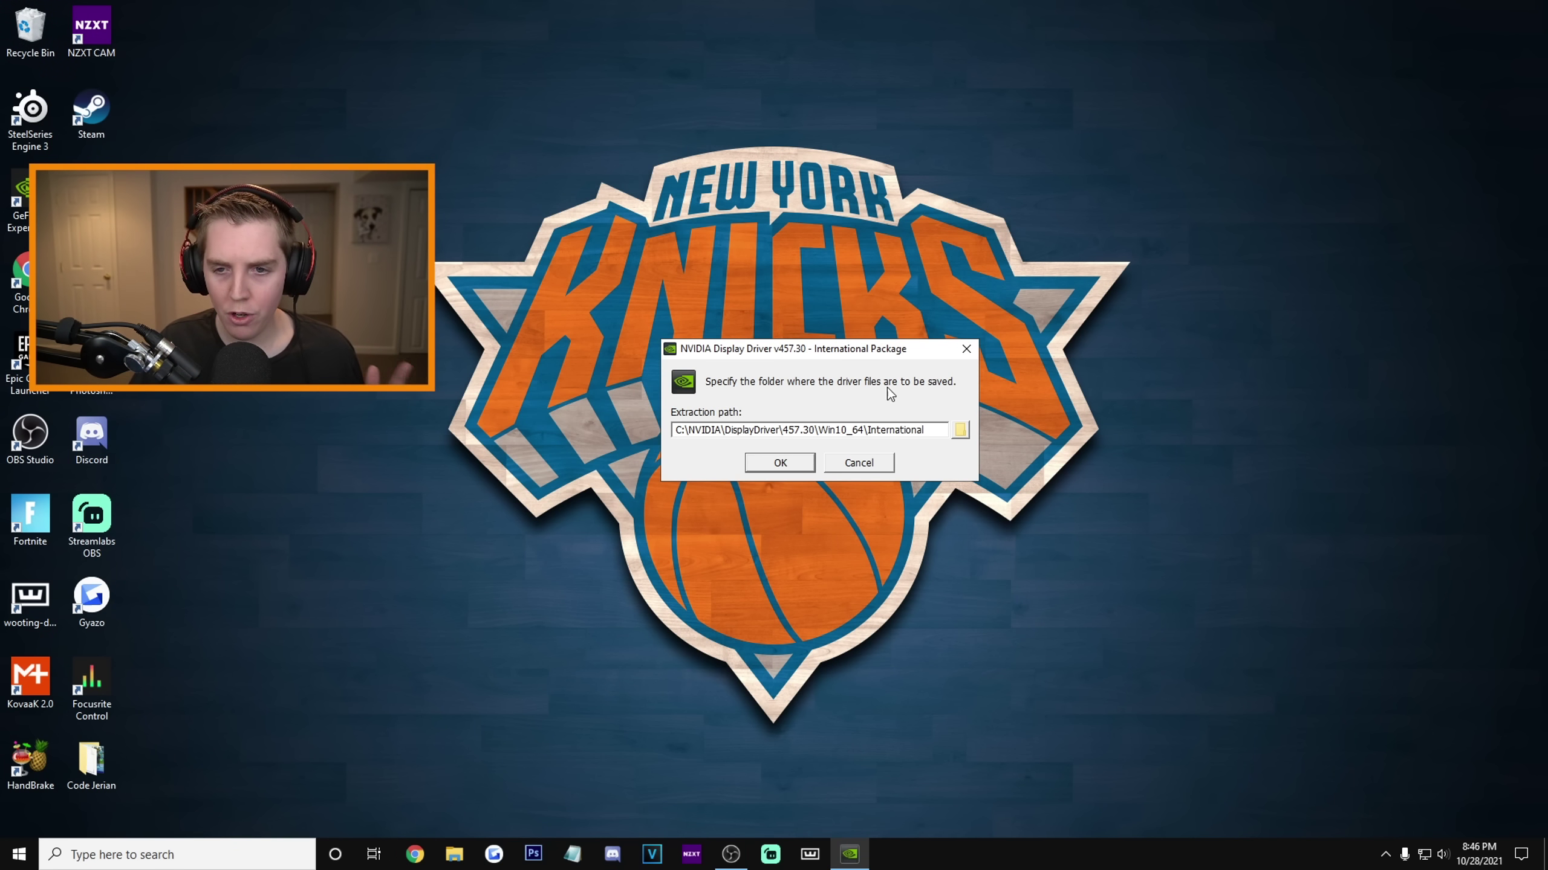
click(781, 463)
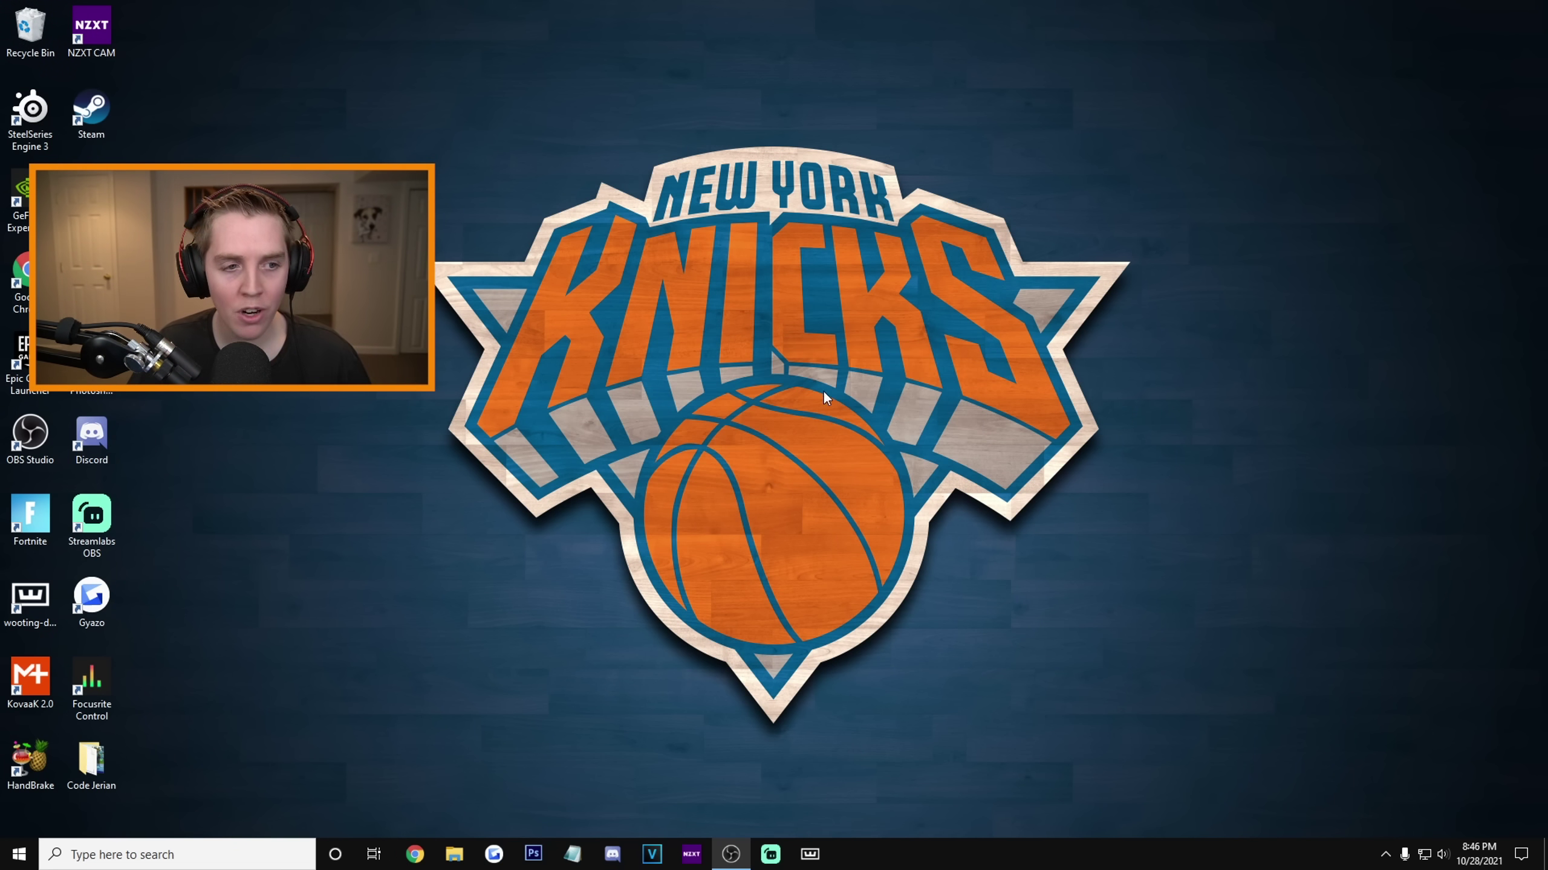
Open GeForce Experience to view the available Game Ready driver, and close it again
click(160, 856)
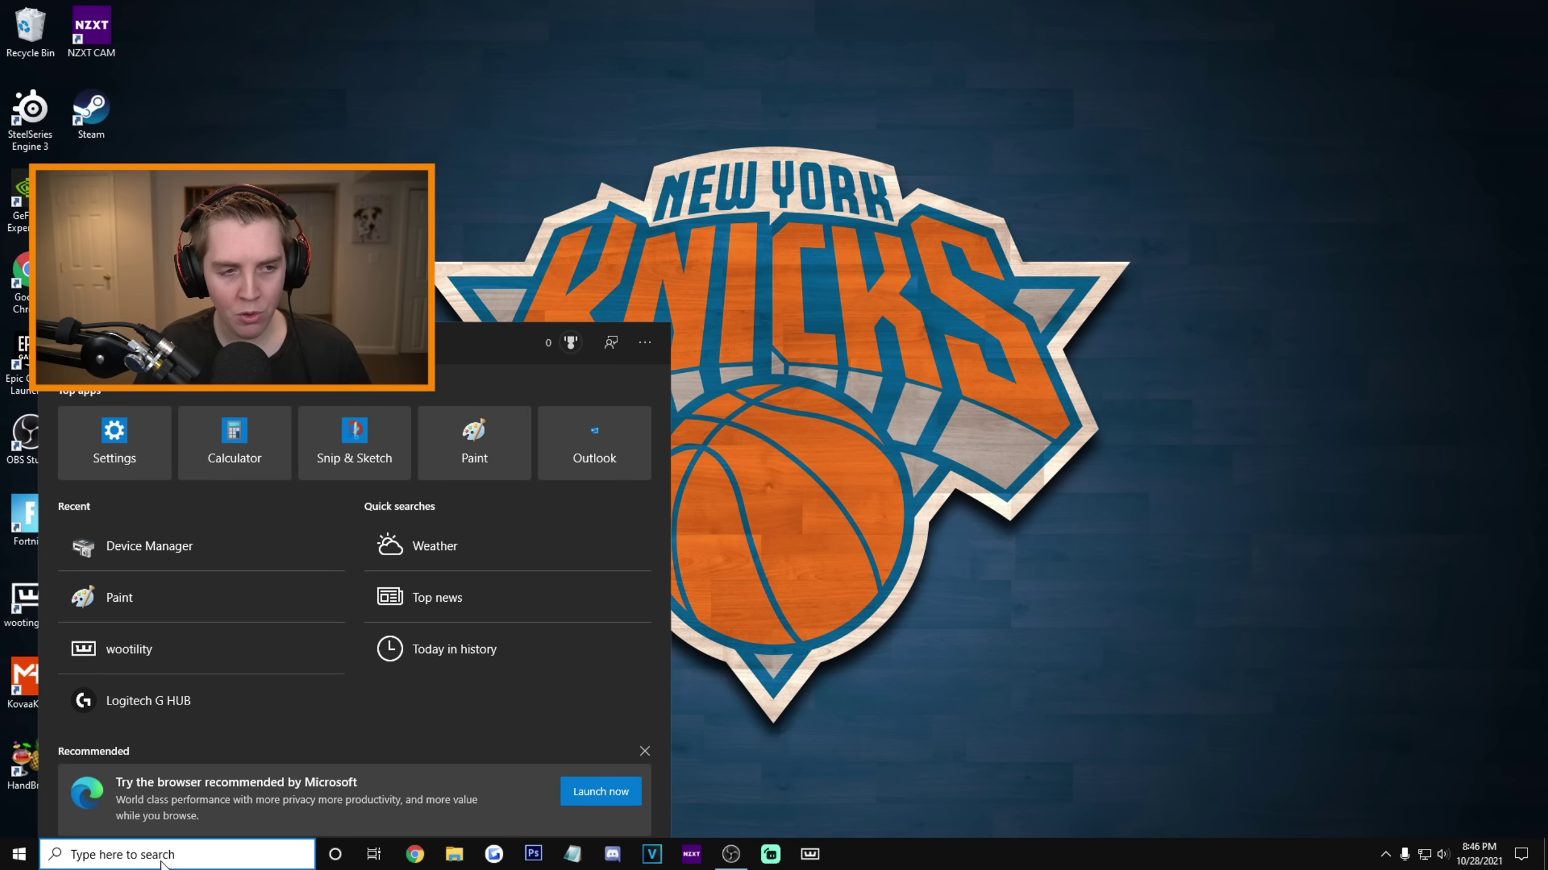
click(44, 204)
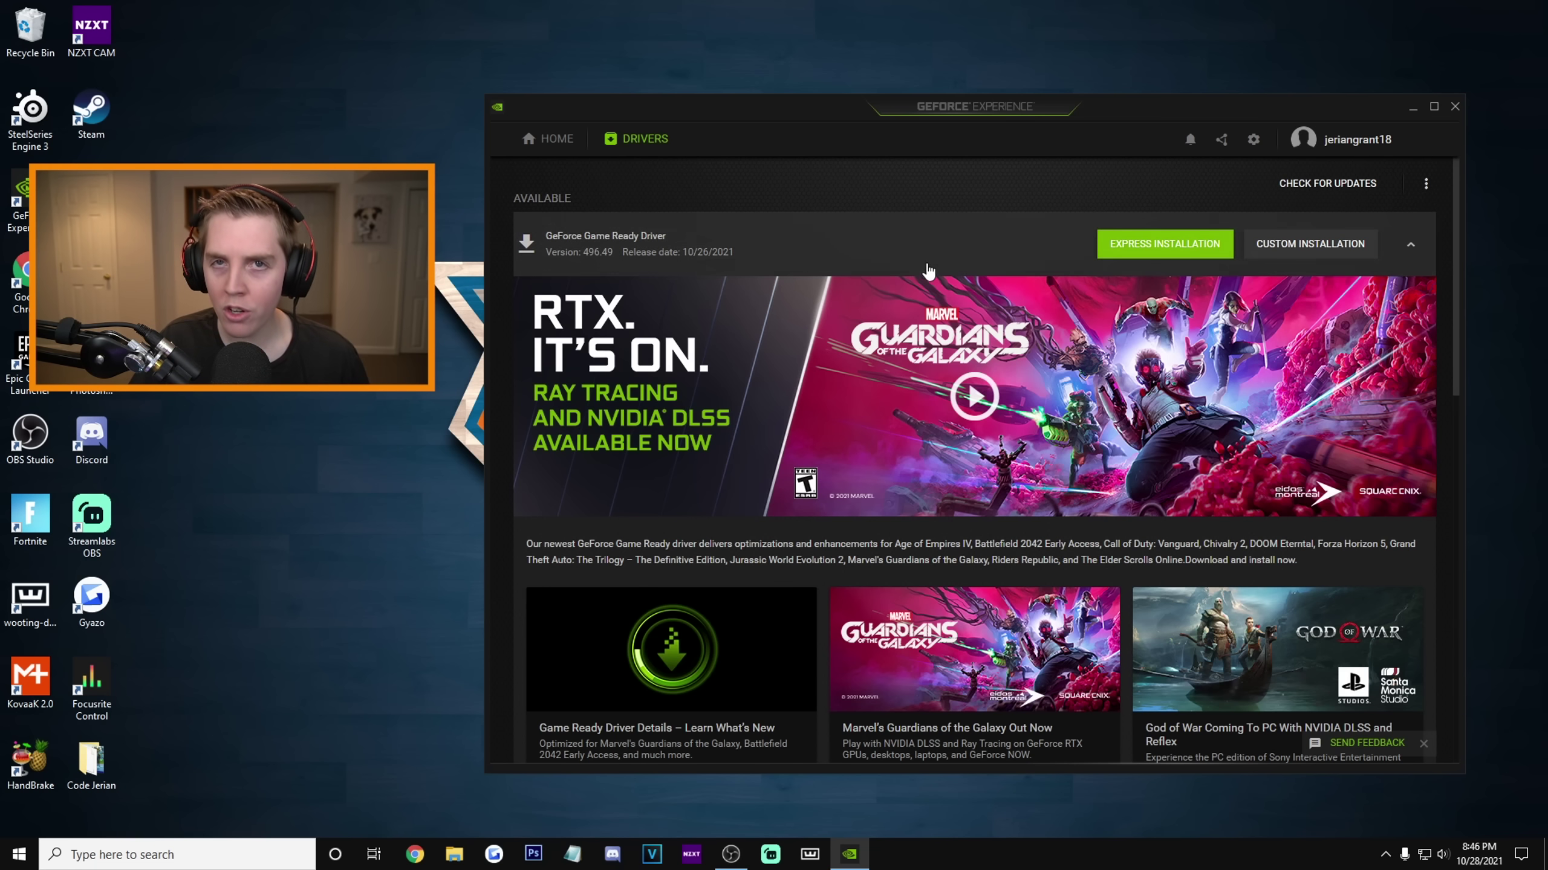
click(1454, 107)
Open NVIDIA Control Panel and go from the image settings preview to the advanced 3D image settings
right_click(729, 428)
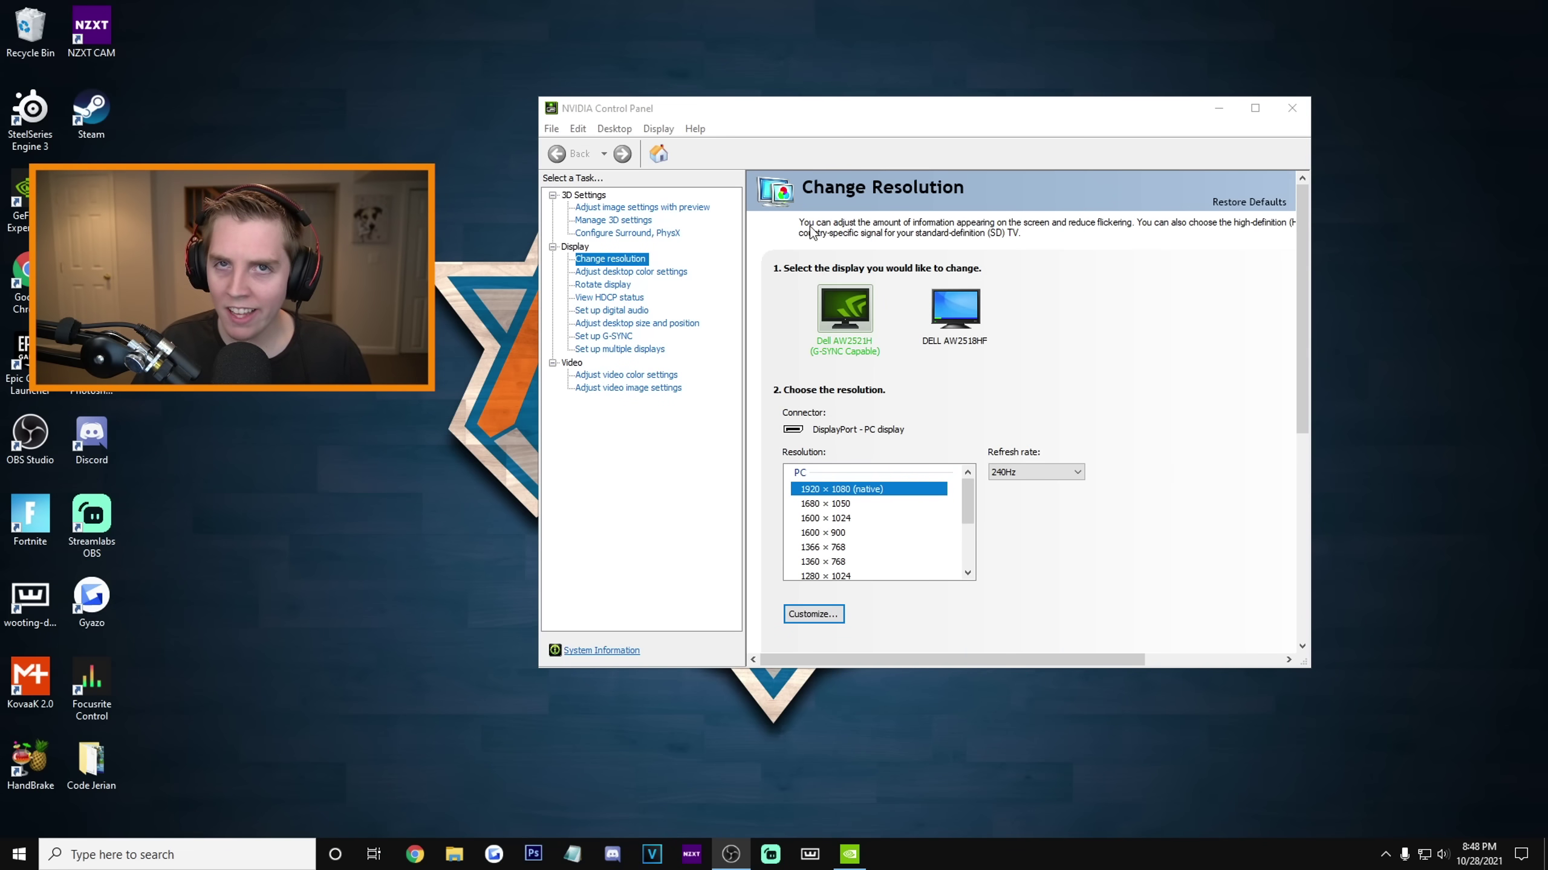
scroll(1121, 330, down, 5)
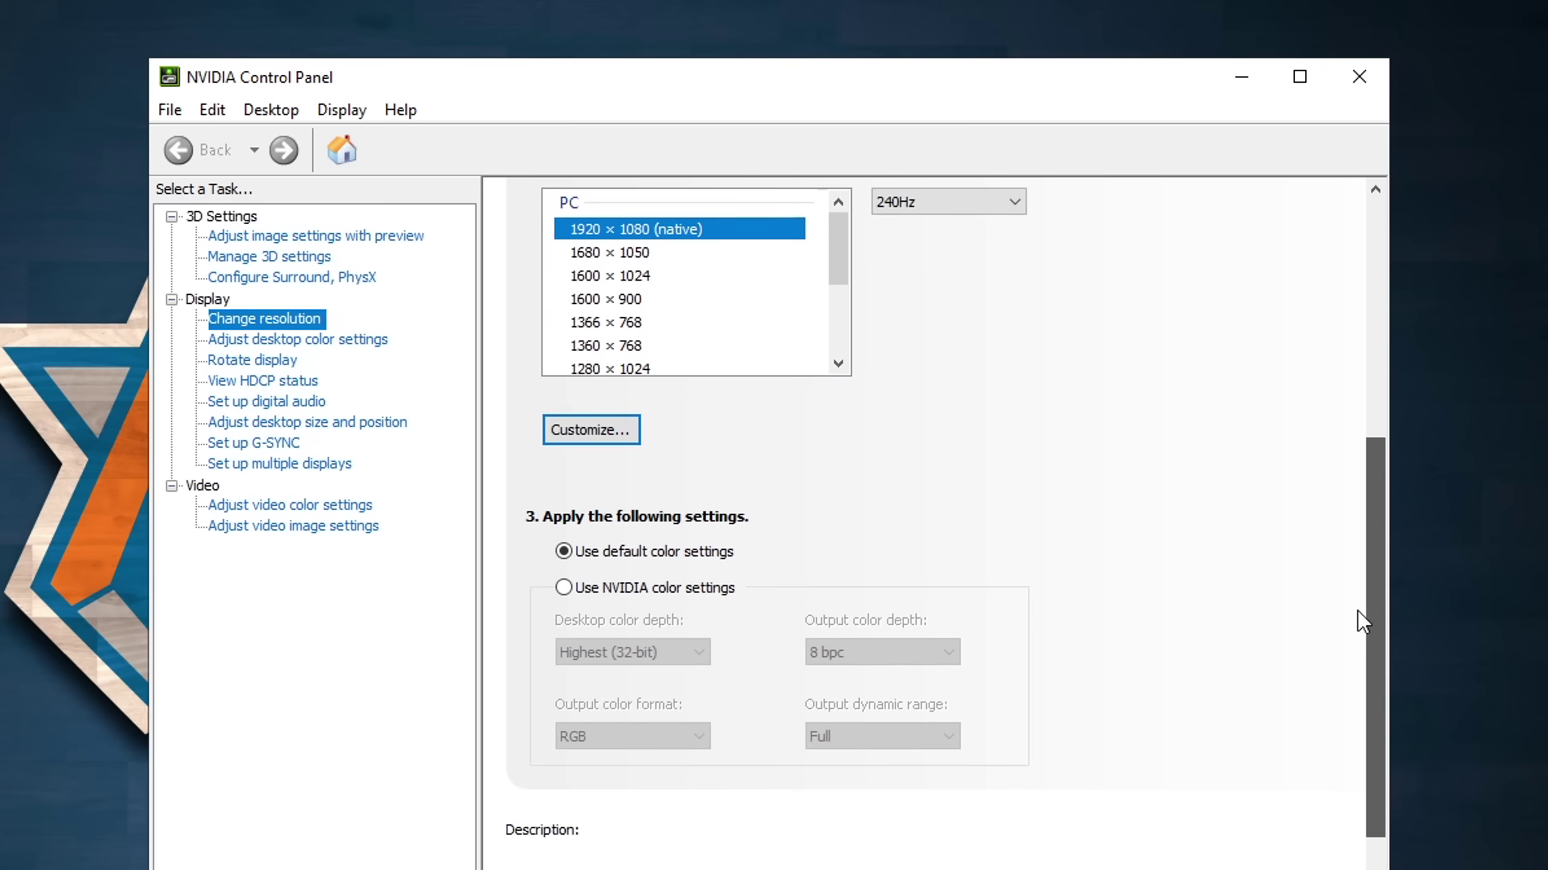
scroll(1349, 549, up, 5)
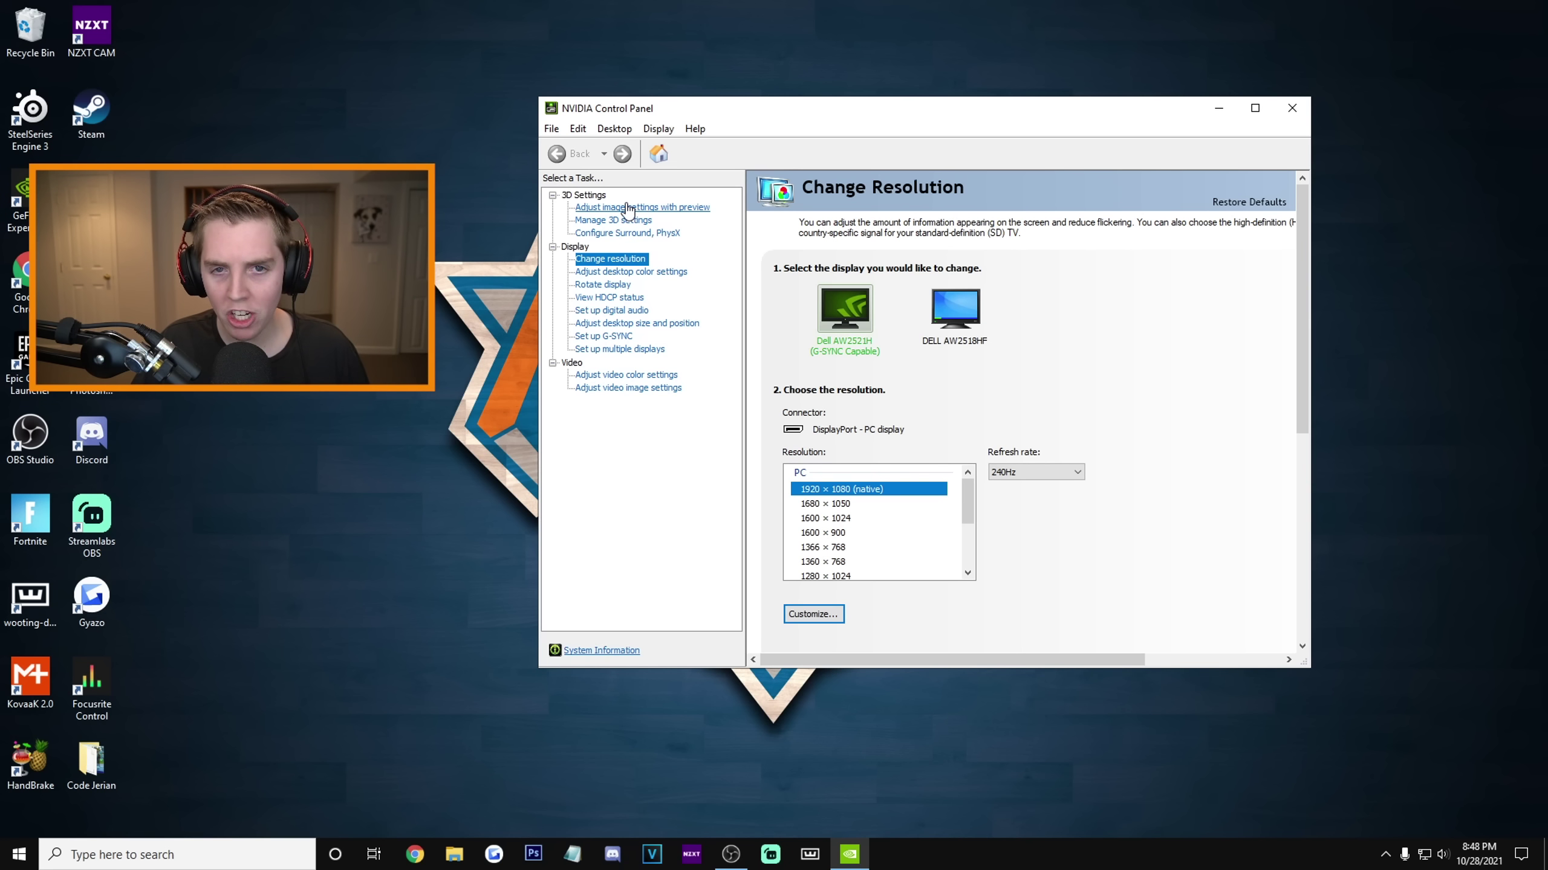
click(627, 209)
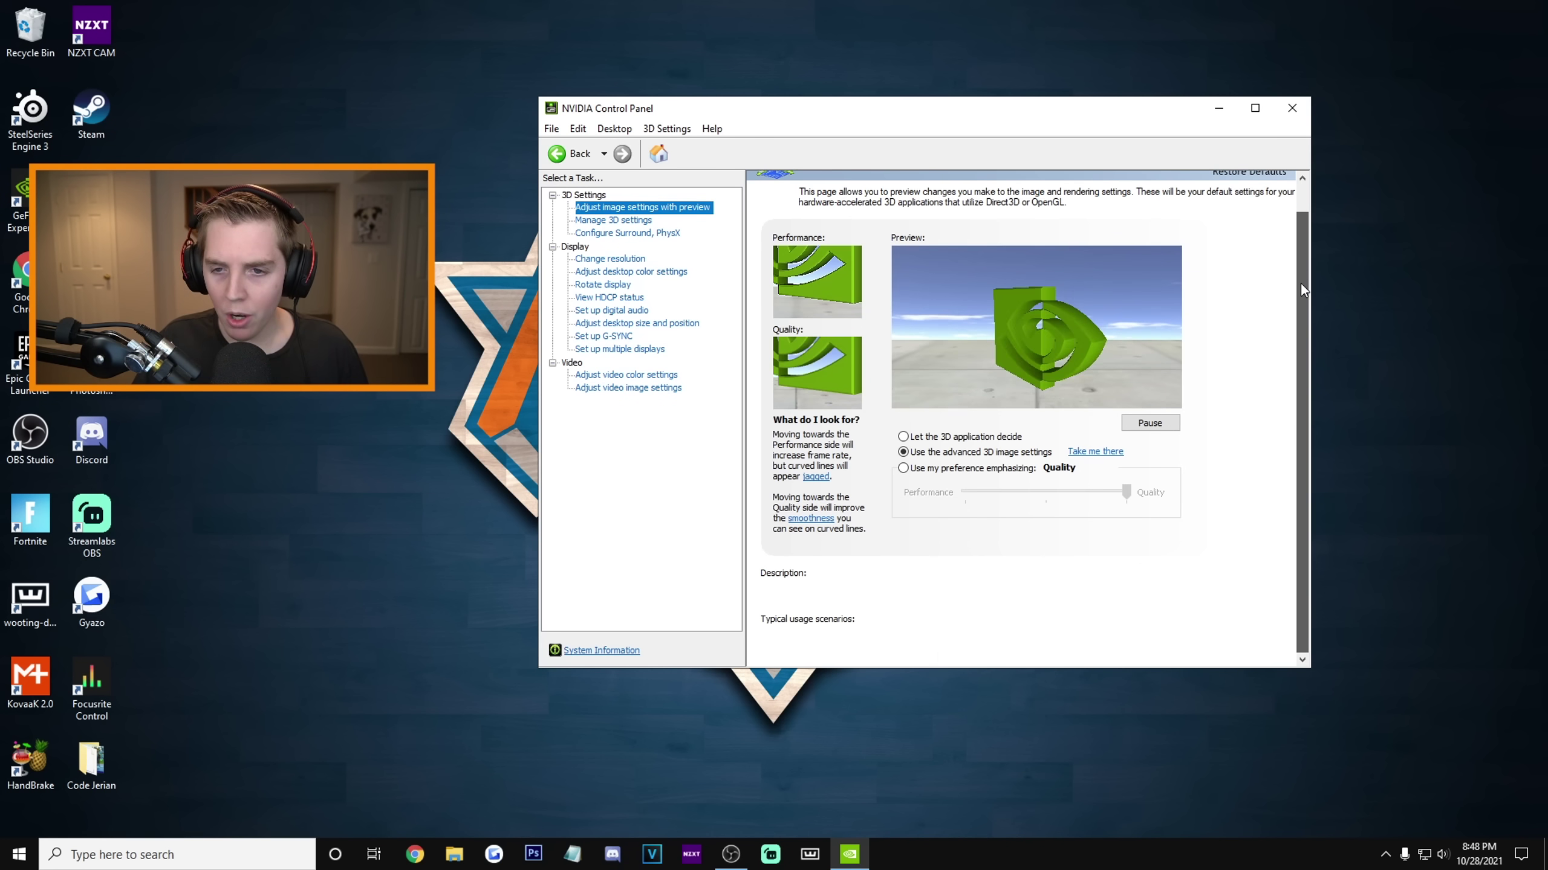
mouse_move(975, 452)
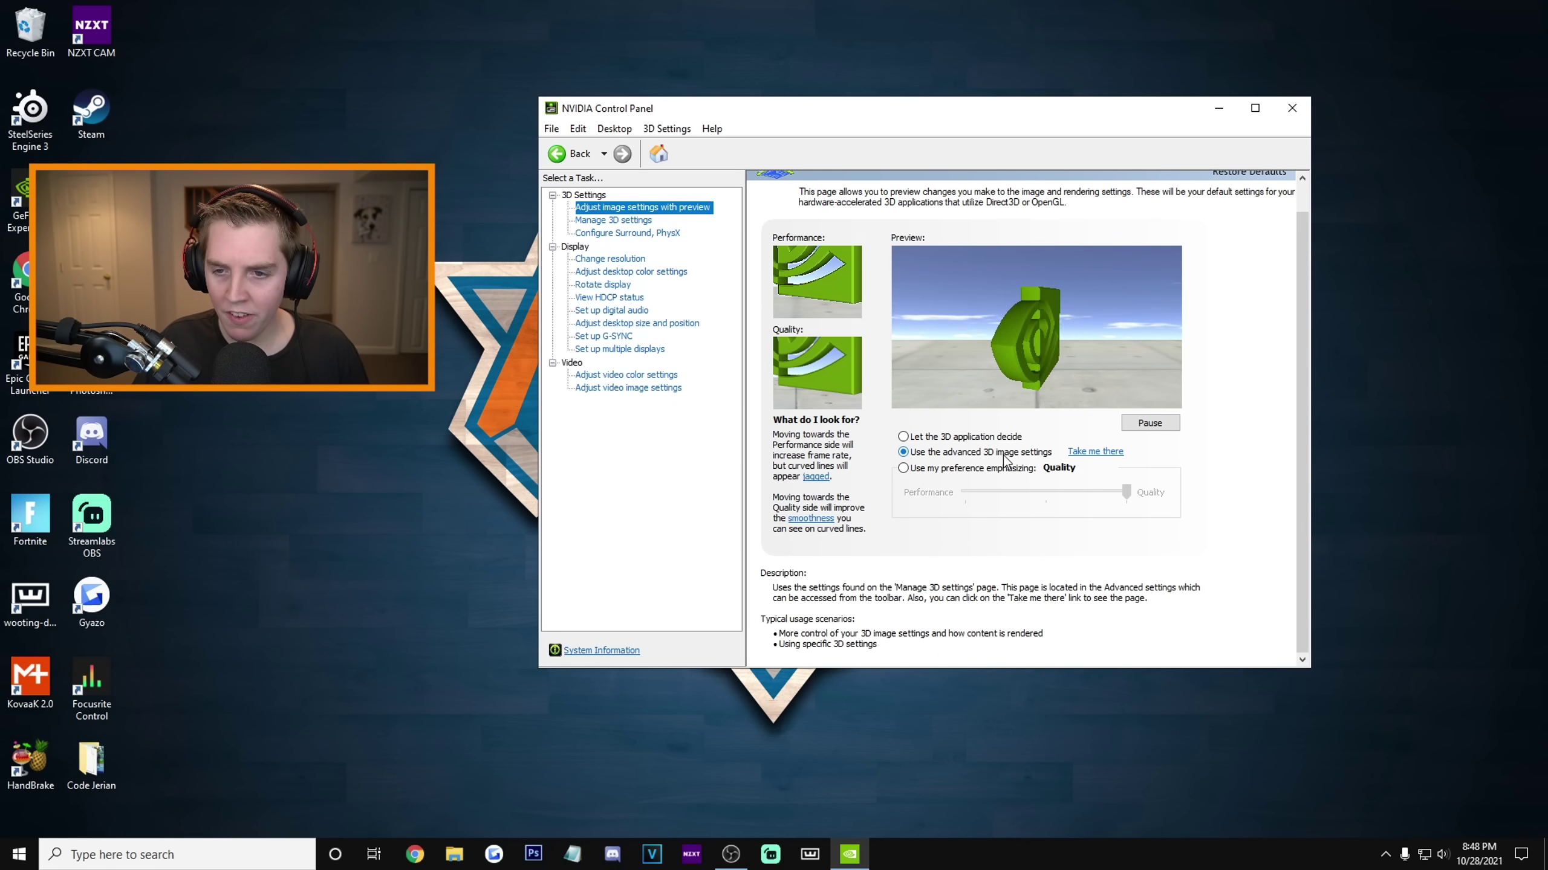
click(1097, 454)
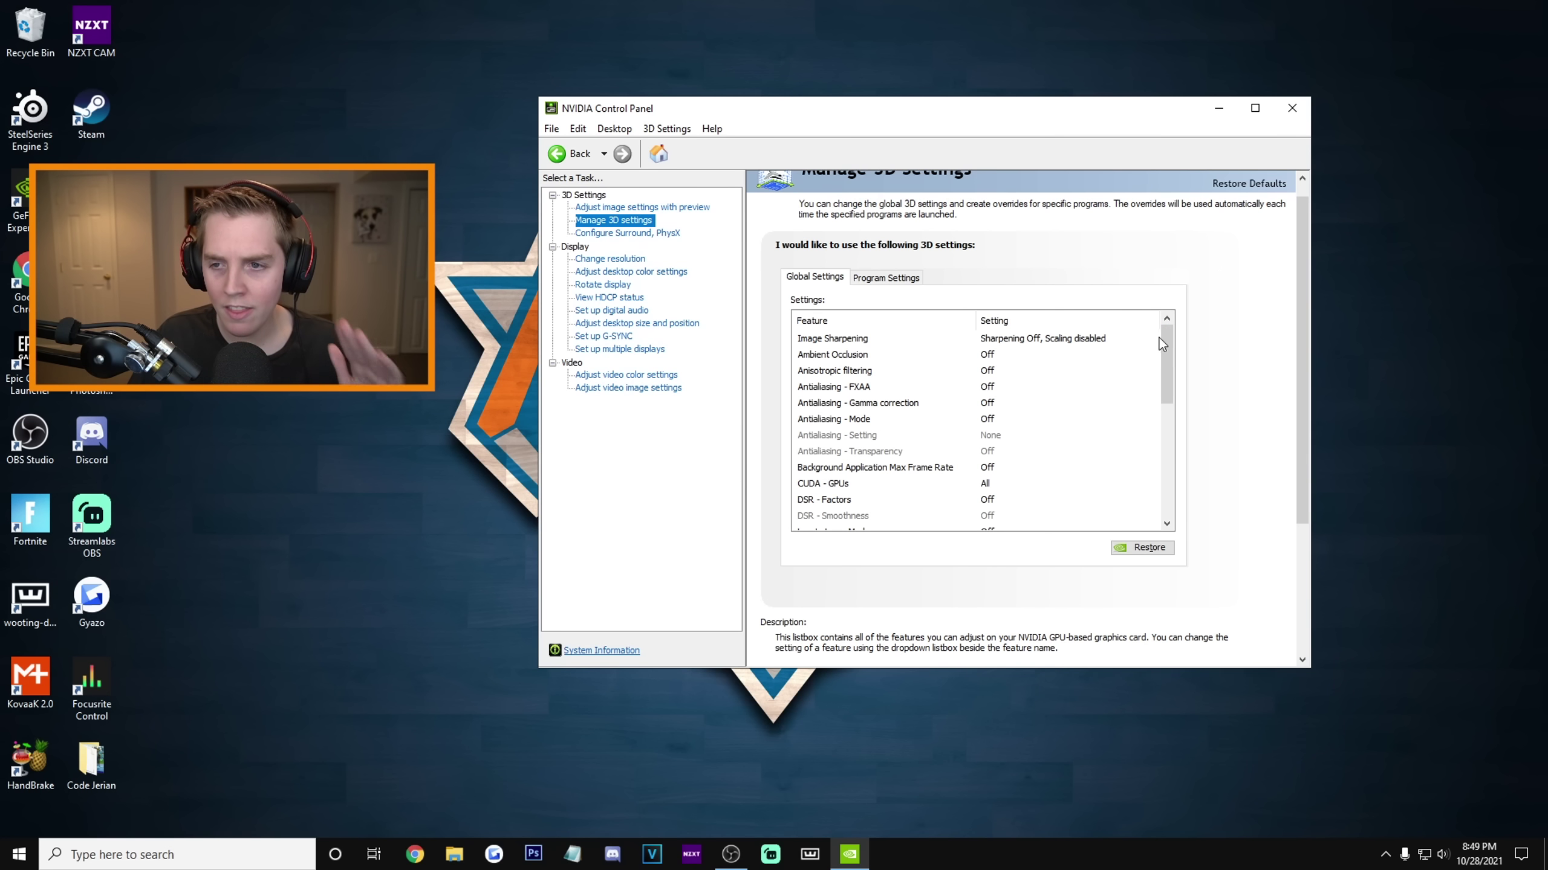
Set Image Sharpening to Off in the global 3D settings, with GPU Scaling disabled
drag(1160, 340, 1152, 439)
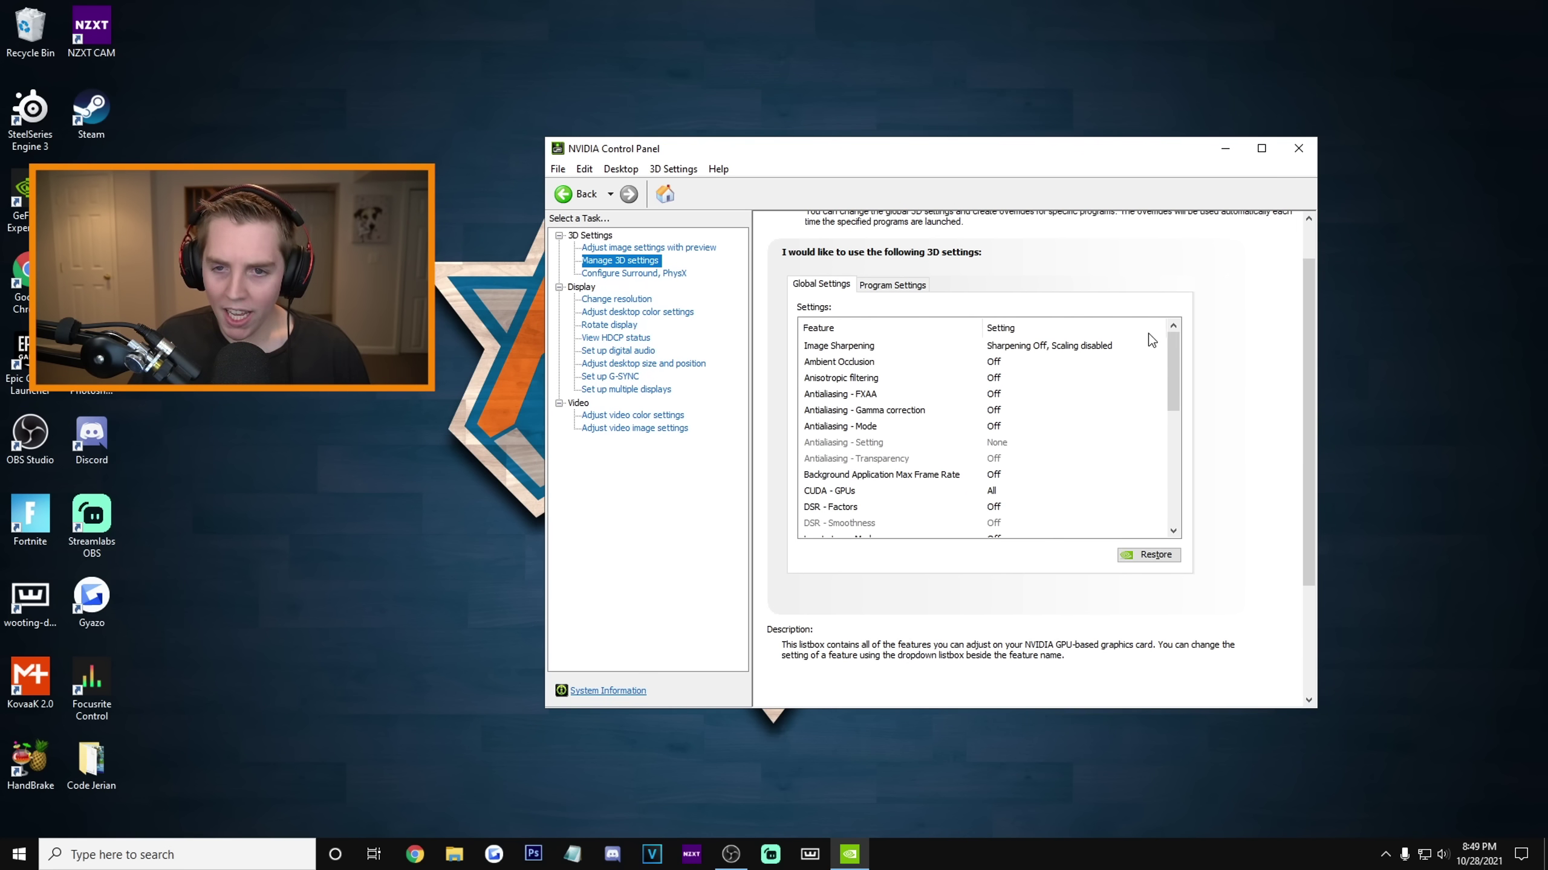
scroll(1161, 378, down, 2)
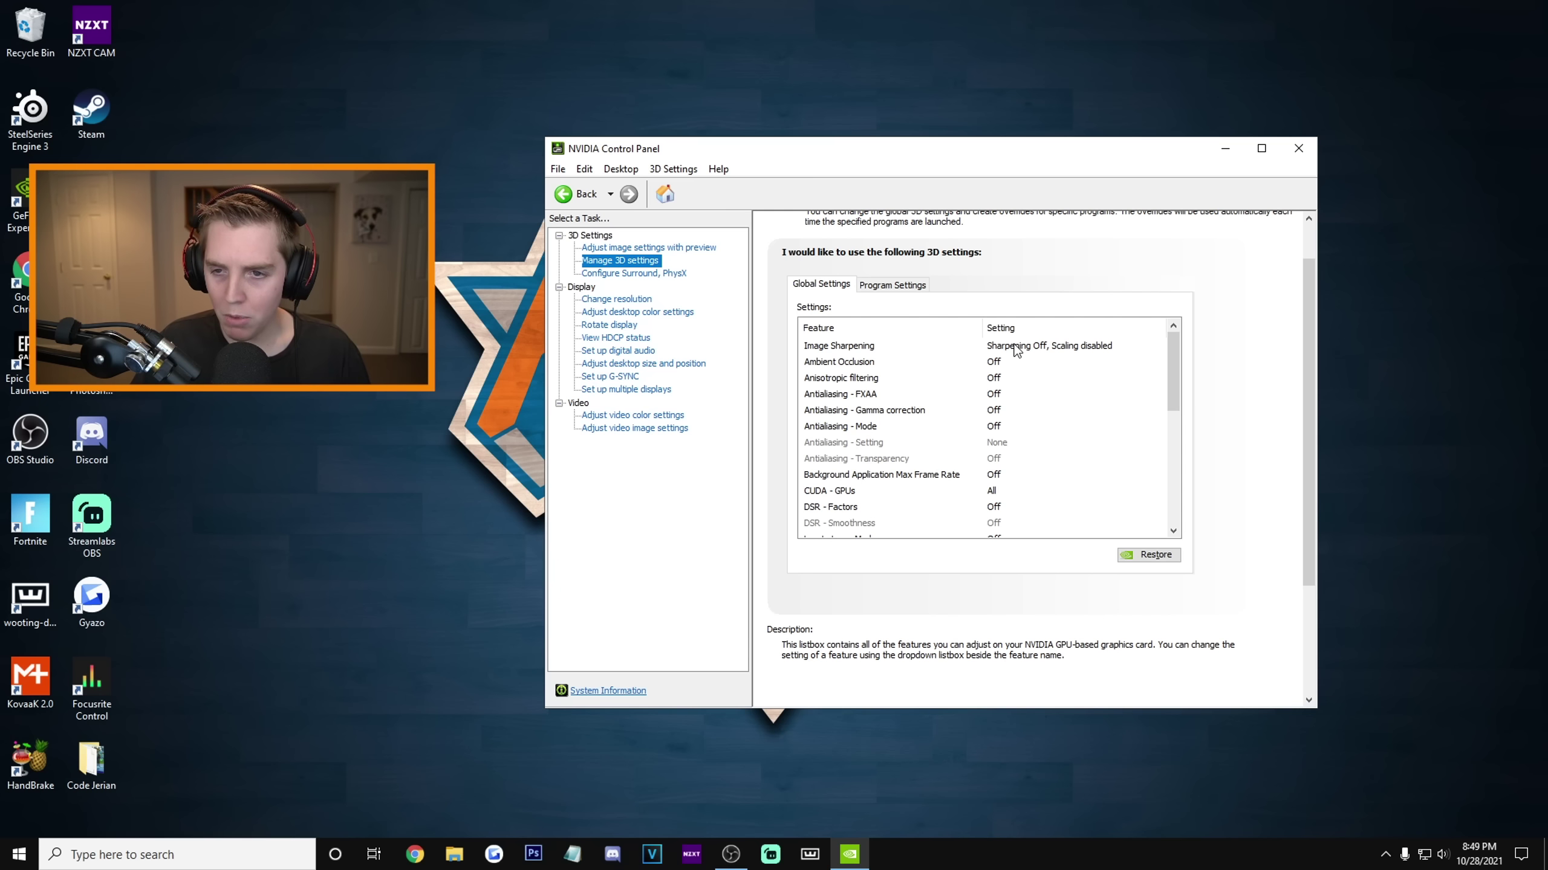
click(1013, 348)
click(1021, 346)
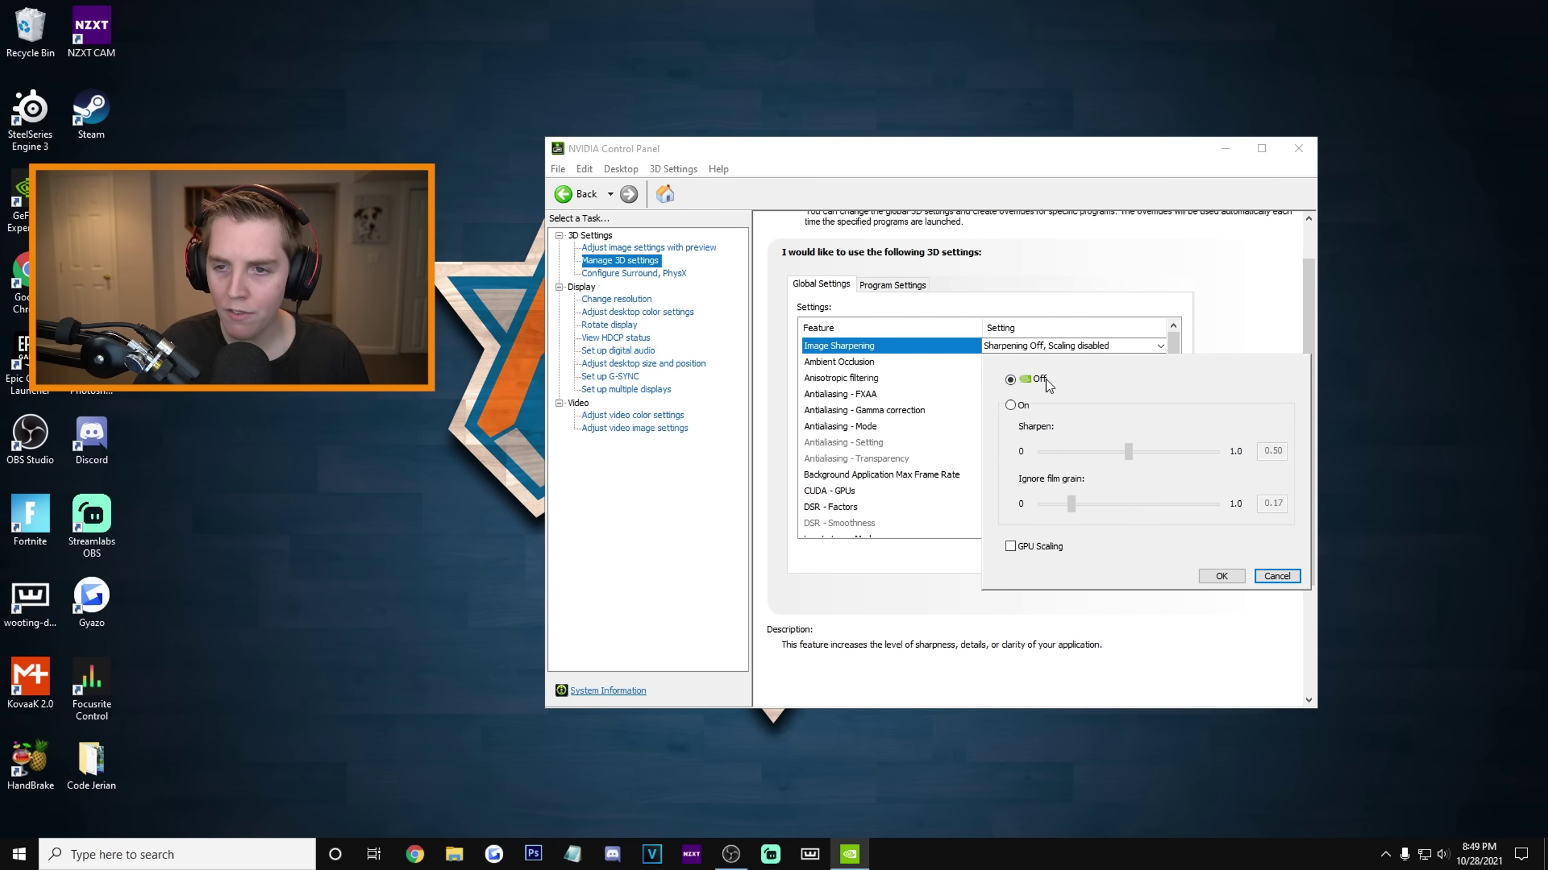
click(1224, 577)
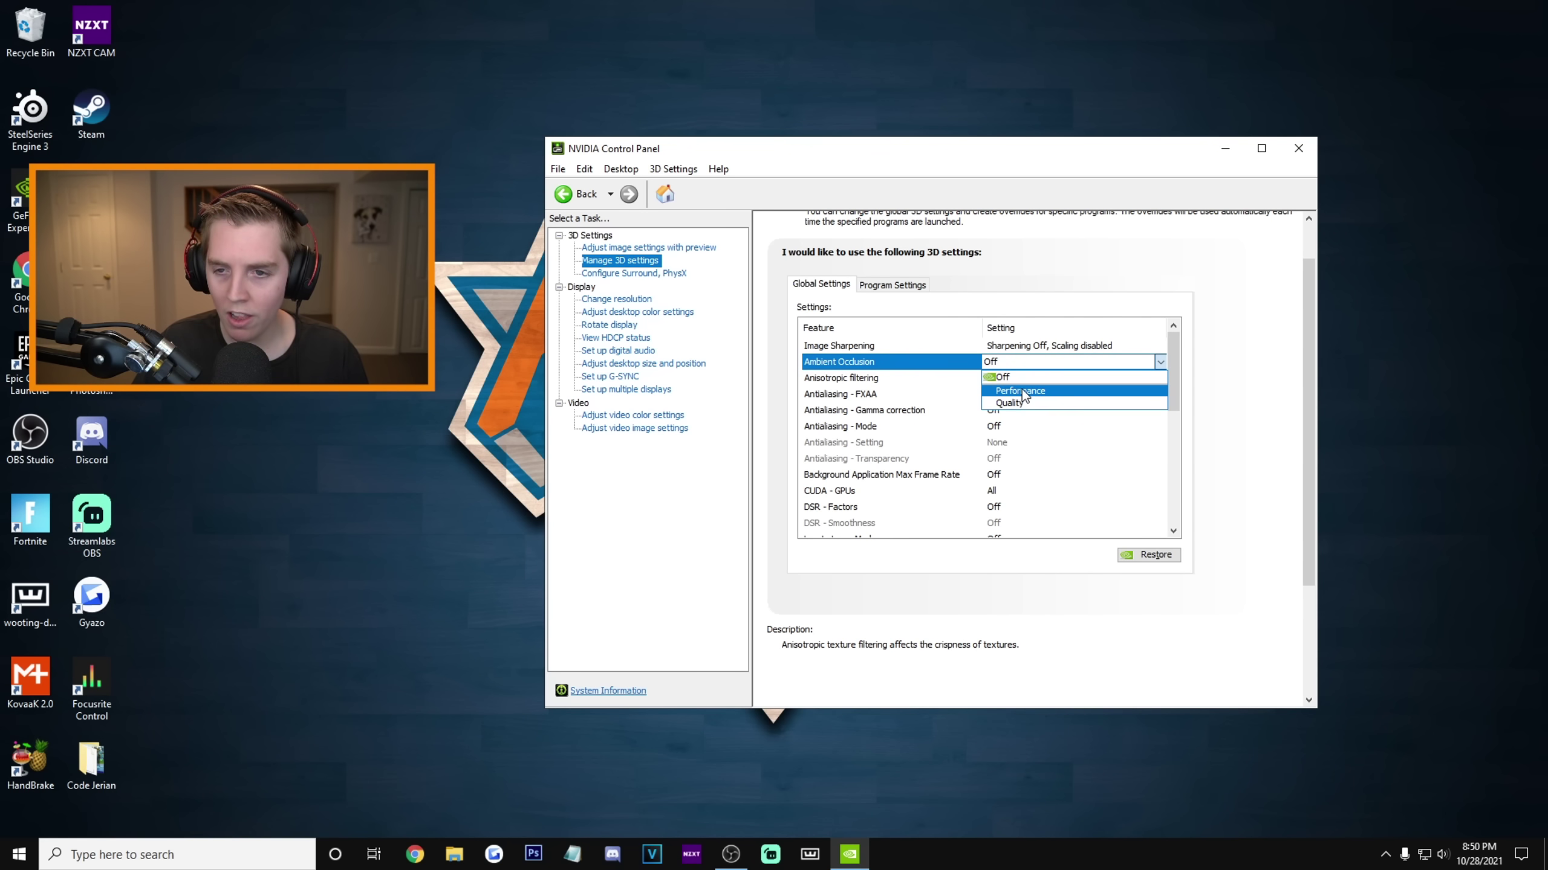
Set Ambient Occlusion, Anisotropic filtering, Antialiasing - FXAA and Antialiasing - Gamma correction to Off in the global 3D settings
click(1026, 373)
click(1016, 380)
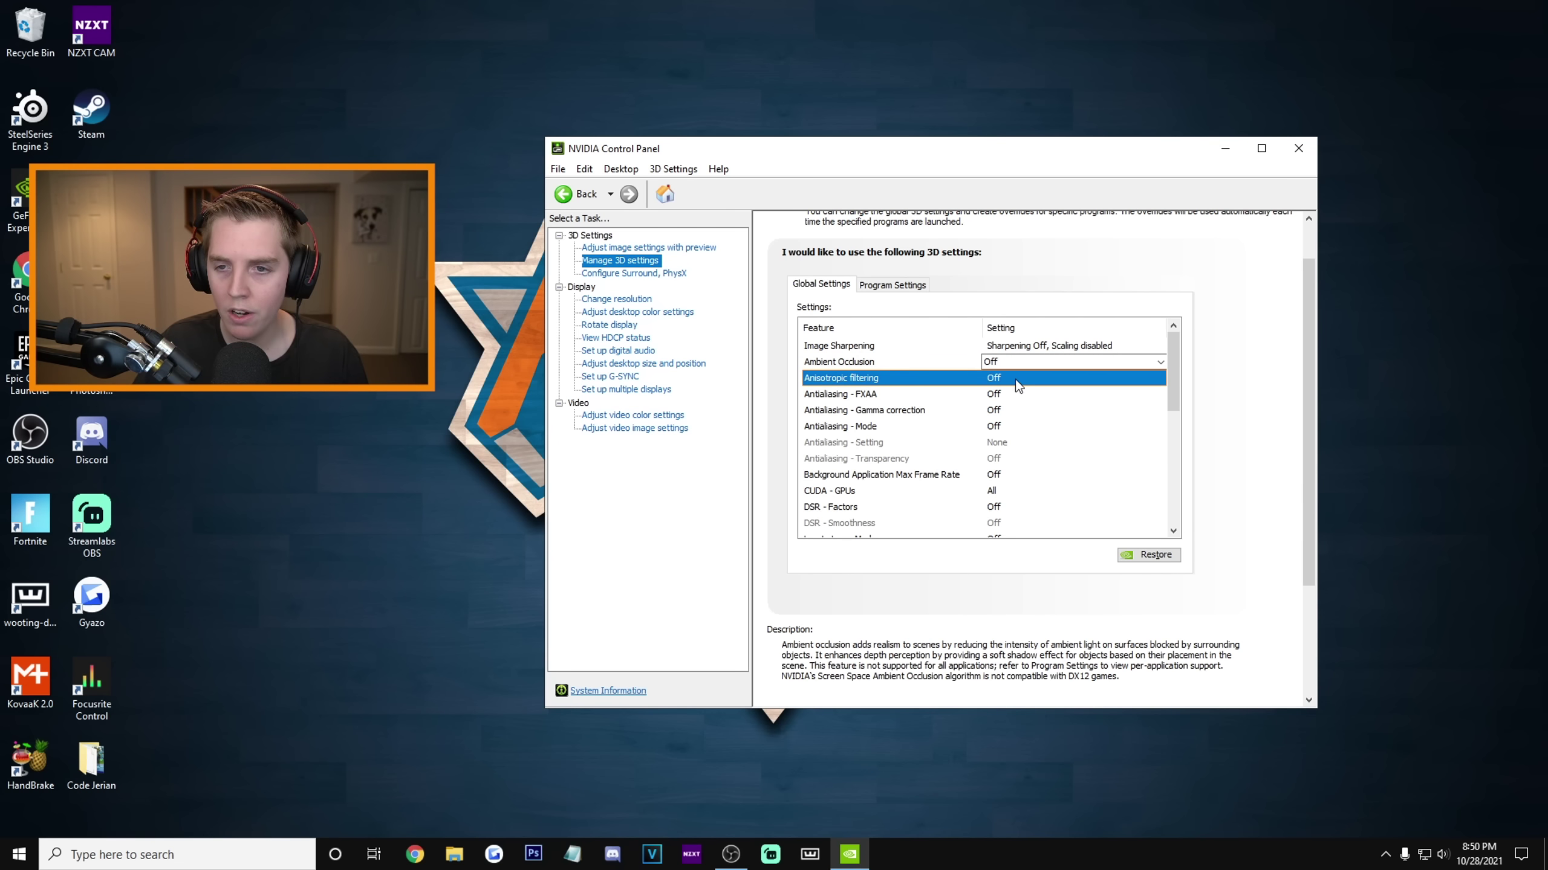
click(1021, 379)
click(1014, 396)
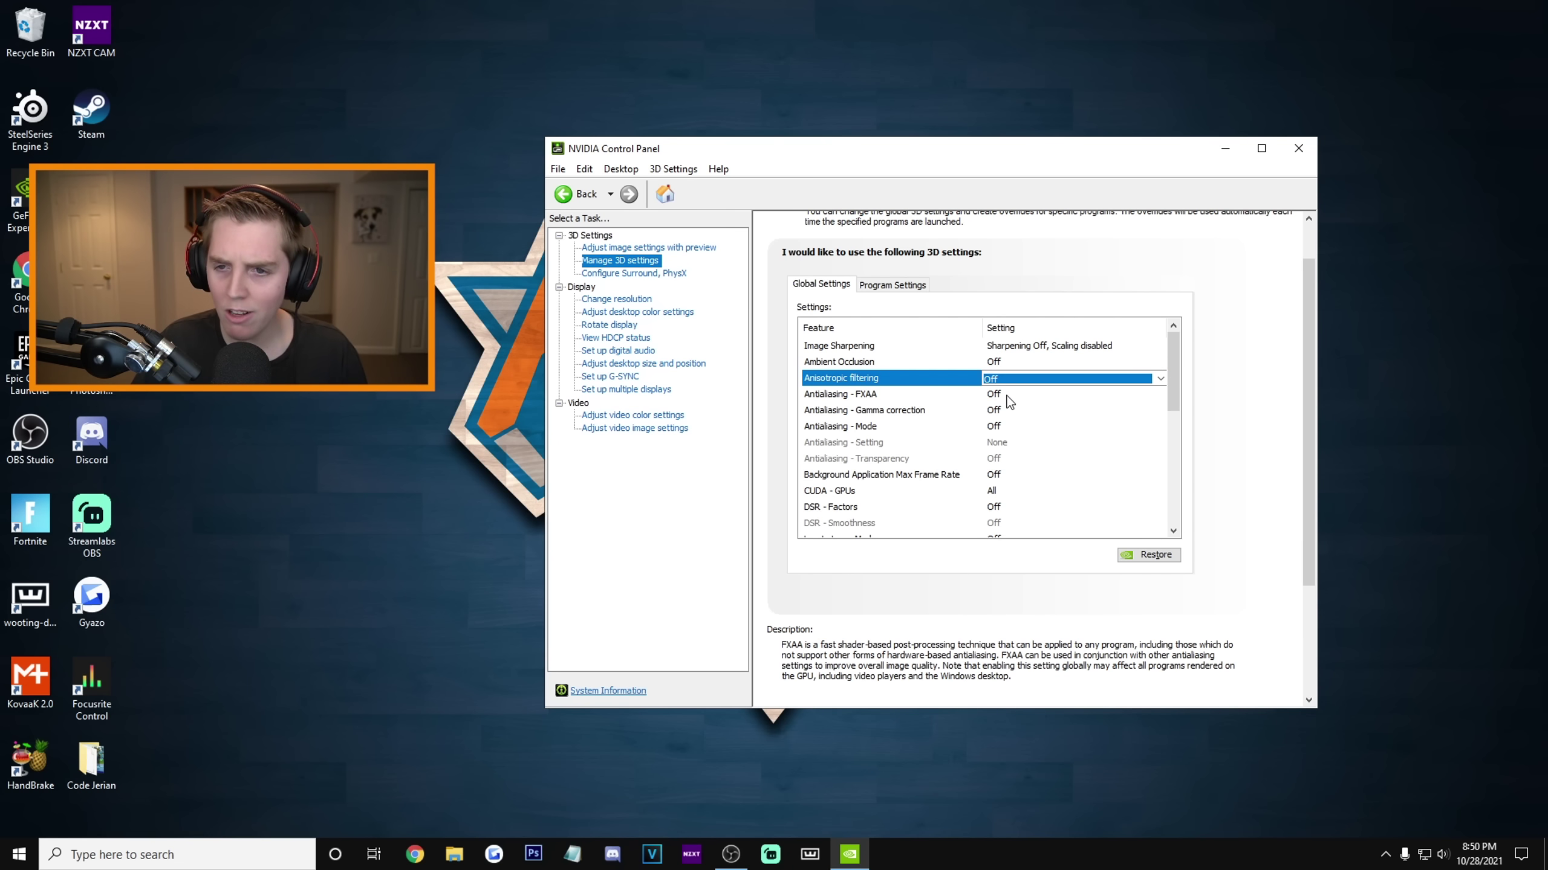
click(1007, 395)
click(1018, 394)
click(1016, 408)
click(1004, 412)
Select the NVIDIA GeForce RTX 3090 for CUDA - GPUs in the global 3D settings
scroll(983, 384, down, 1)
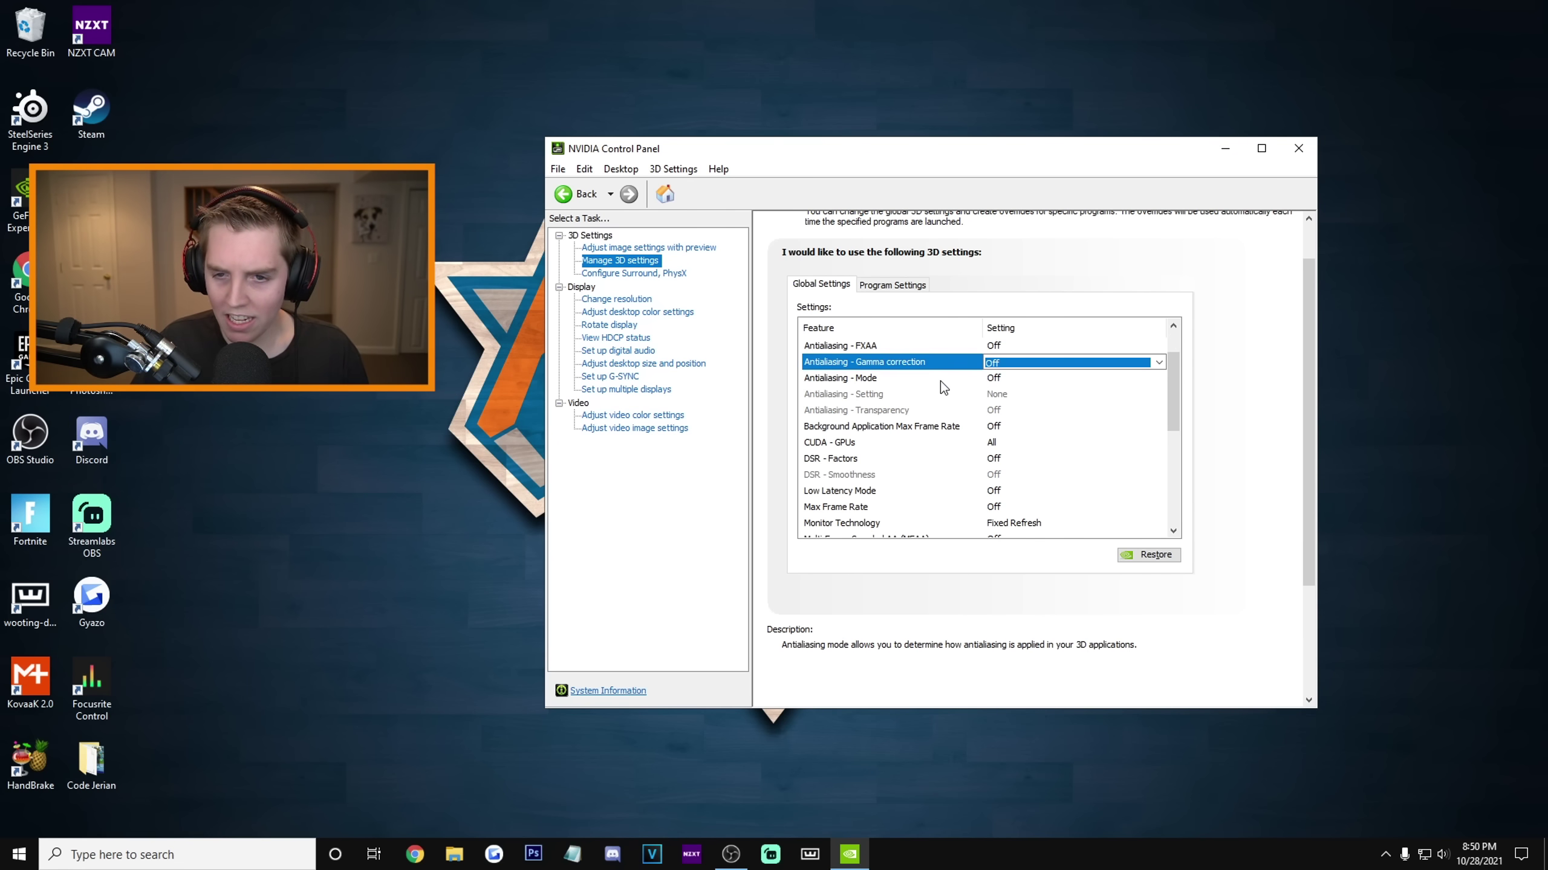
scroll(932, 383, down, 1)
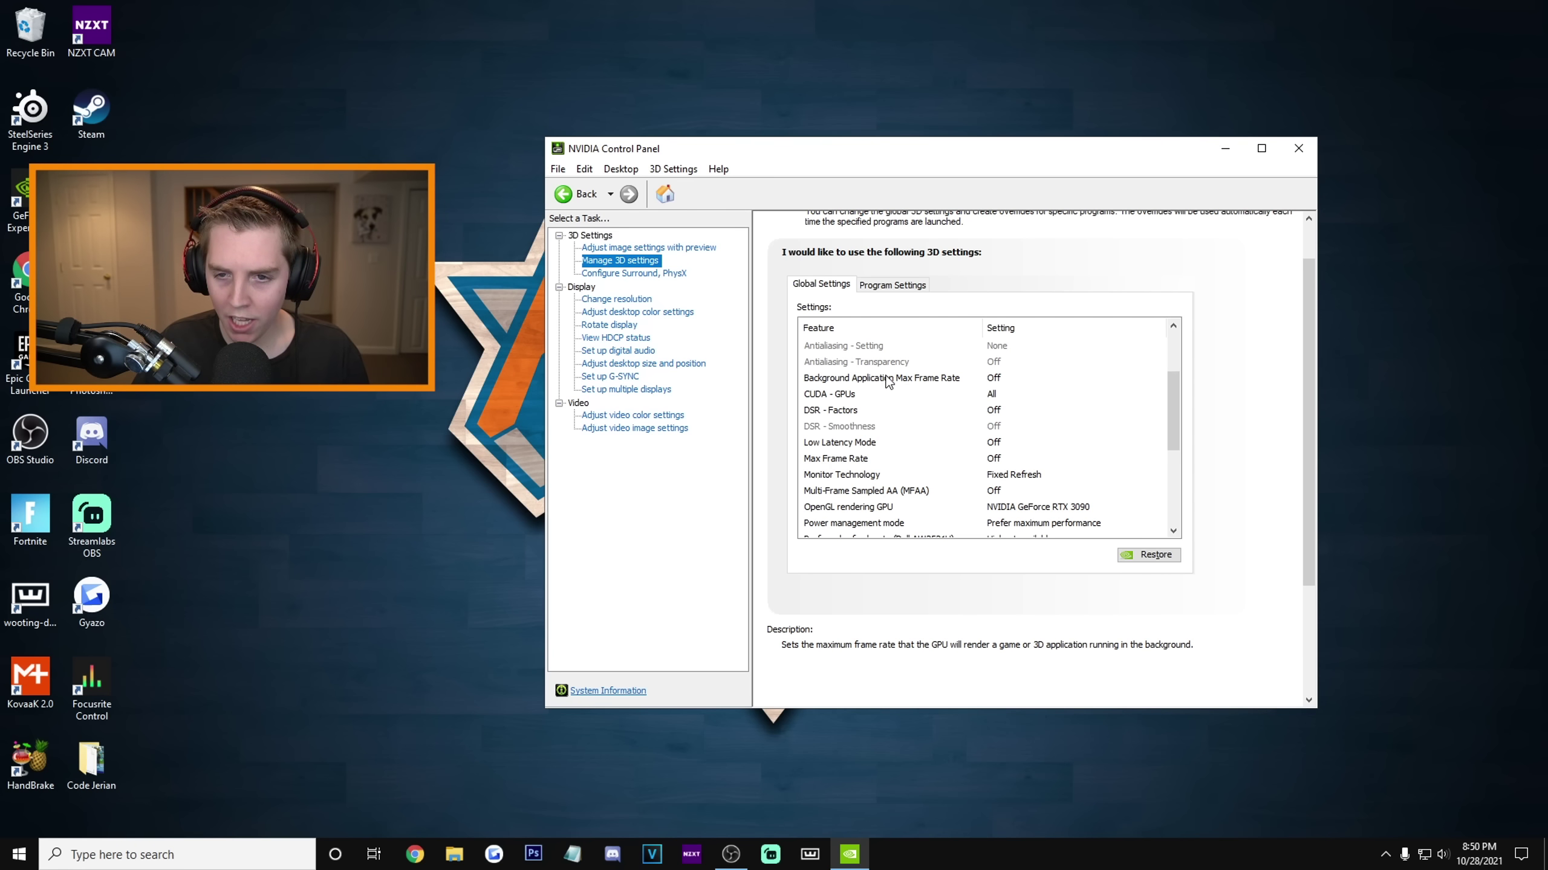
scroll(886, 381, up, 1)
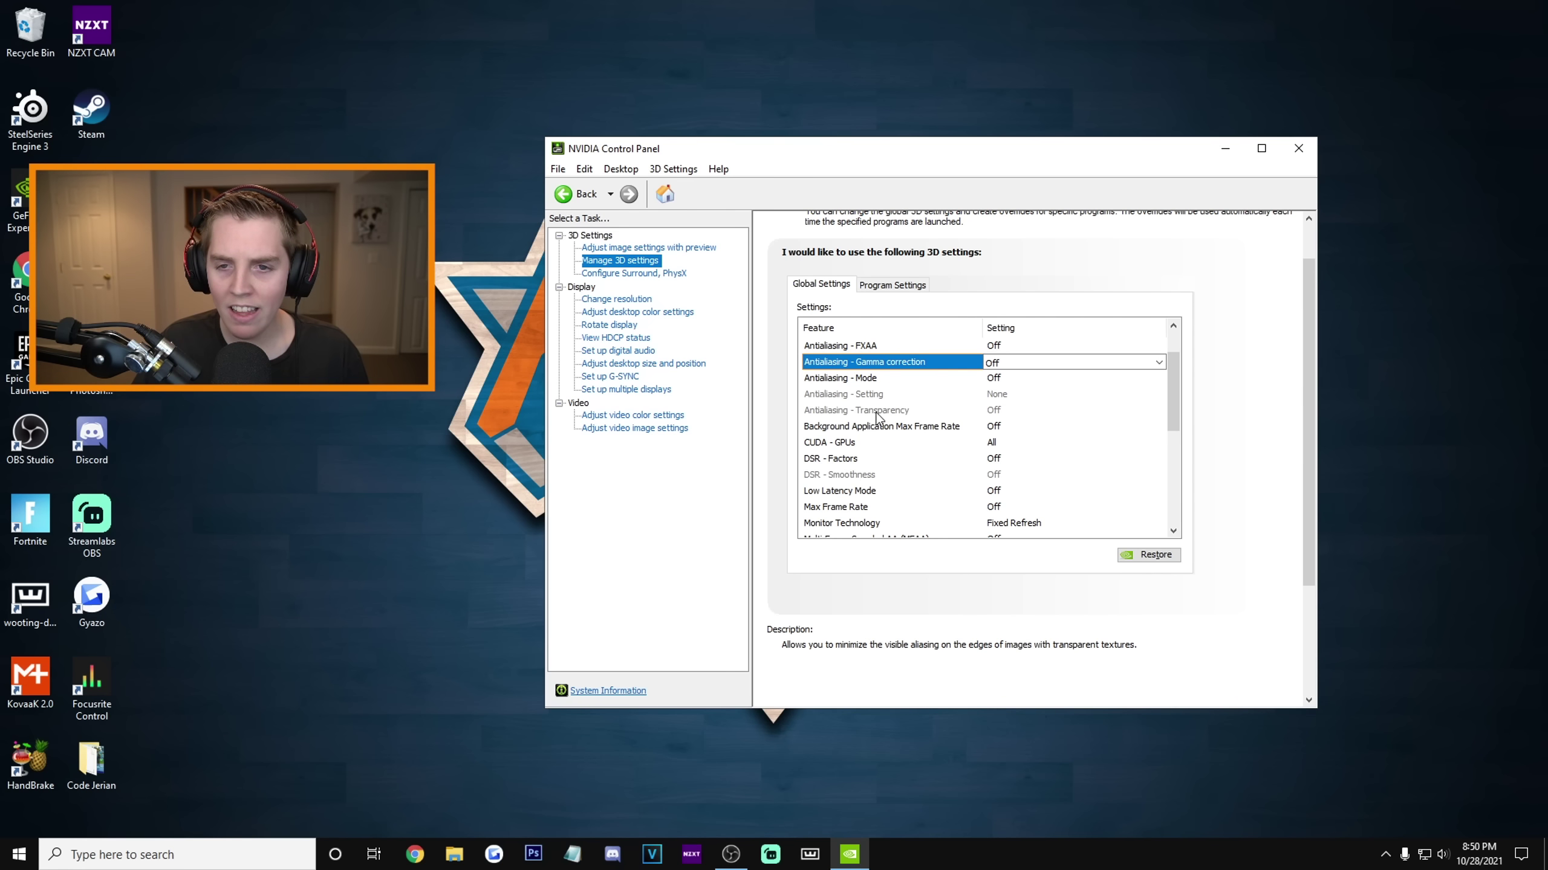
drag(1171, 395, 1171, 406)
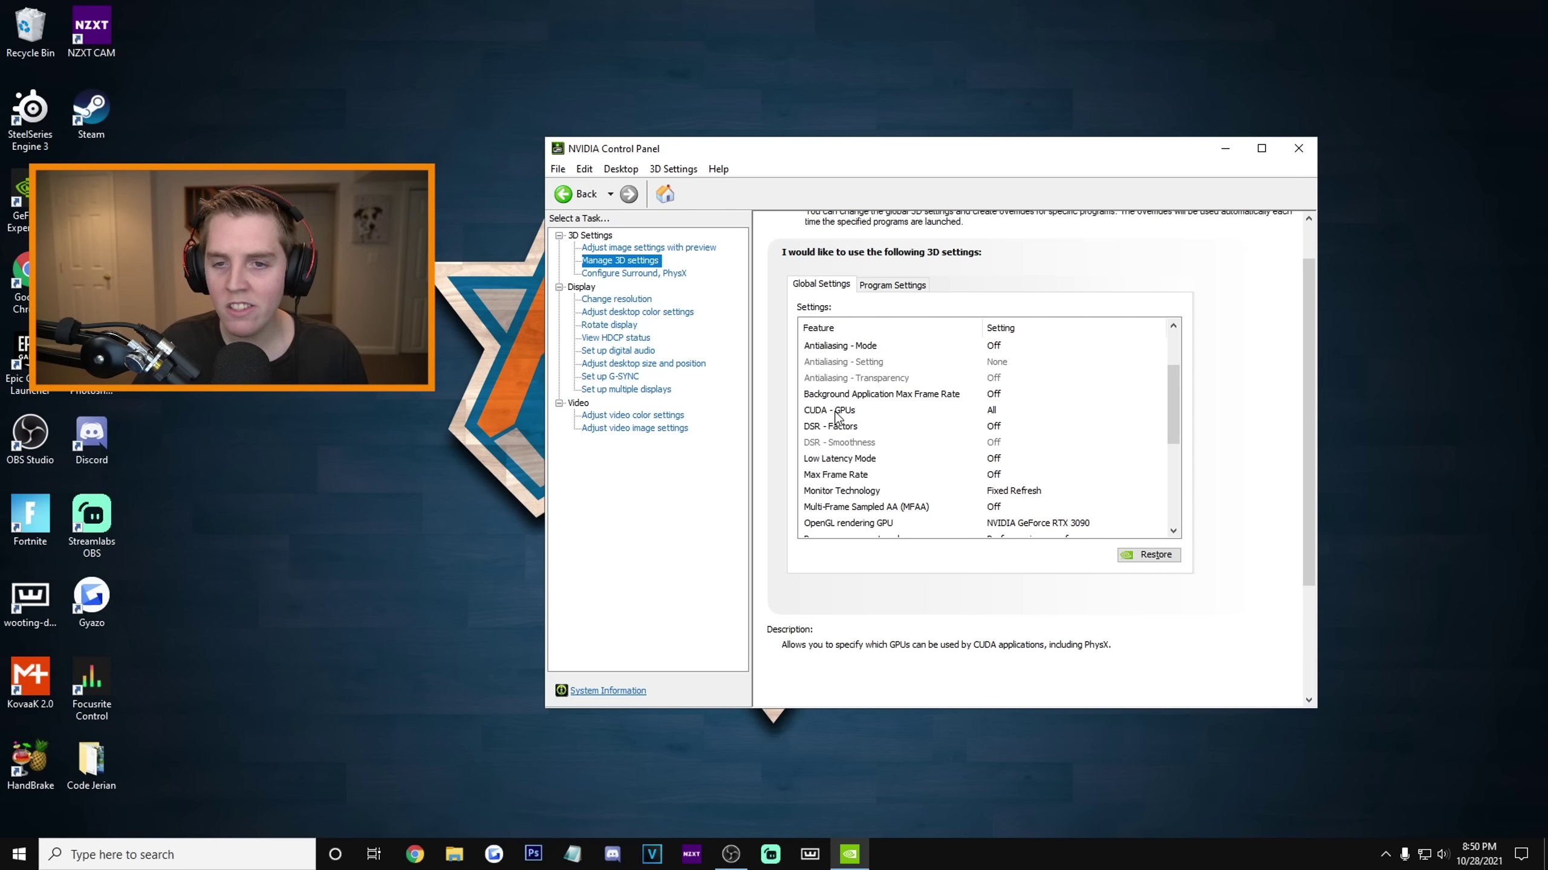
click(1000, 409)
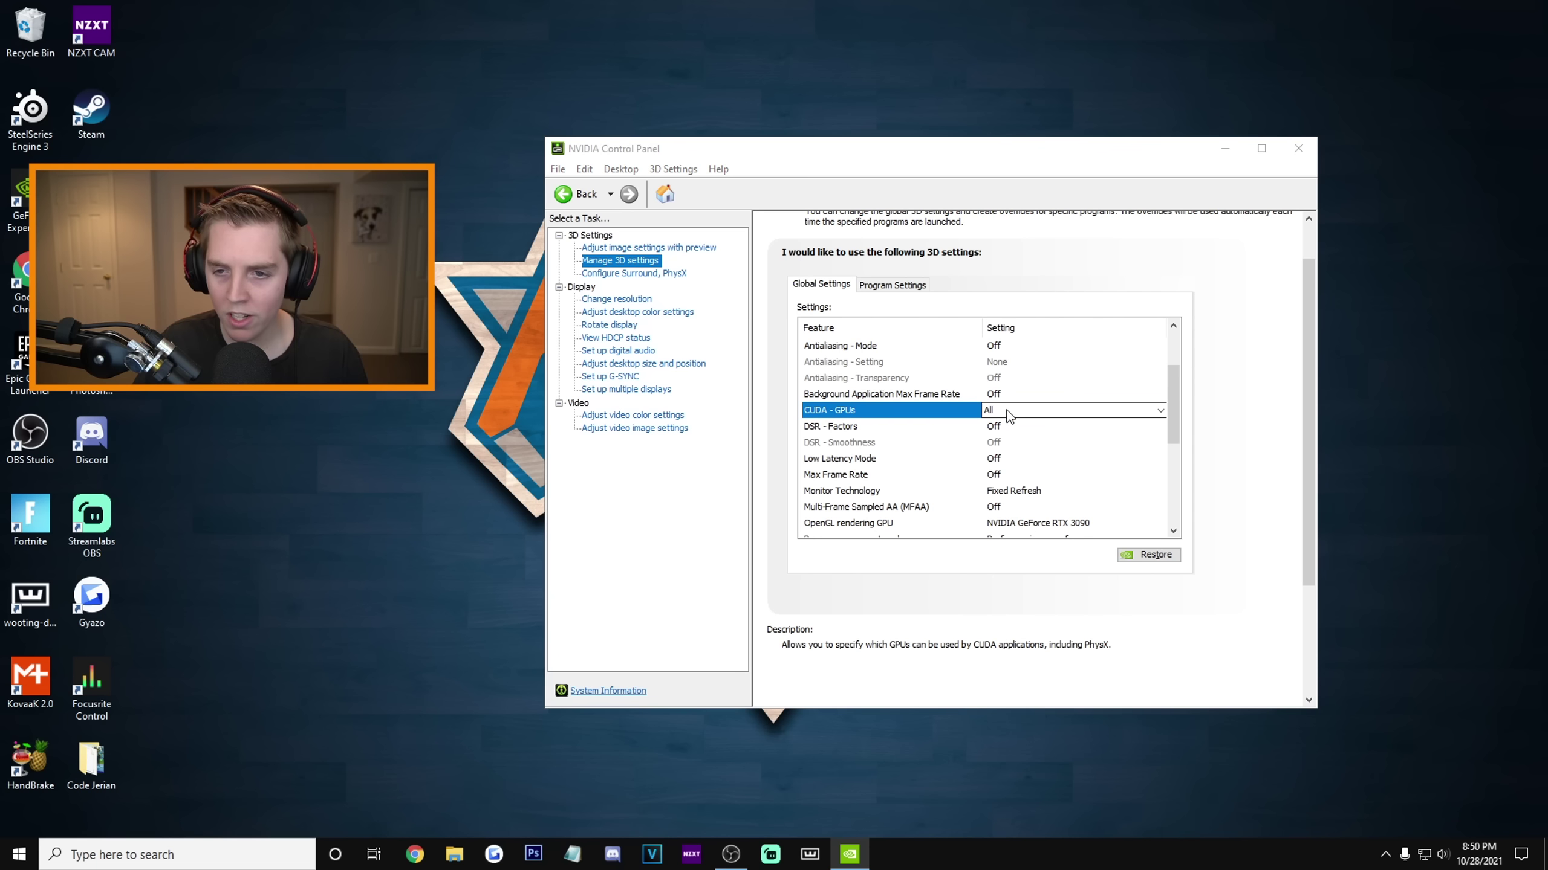
click(1015, 412)
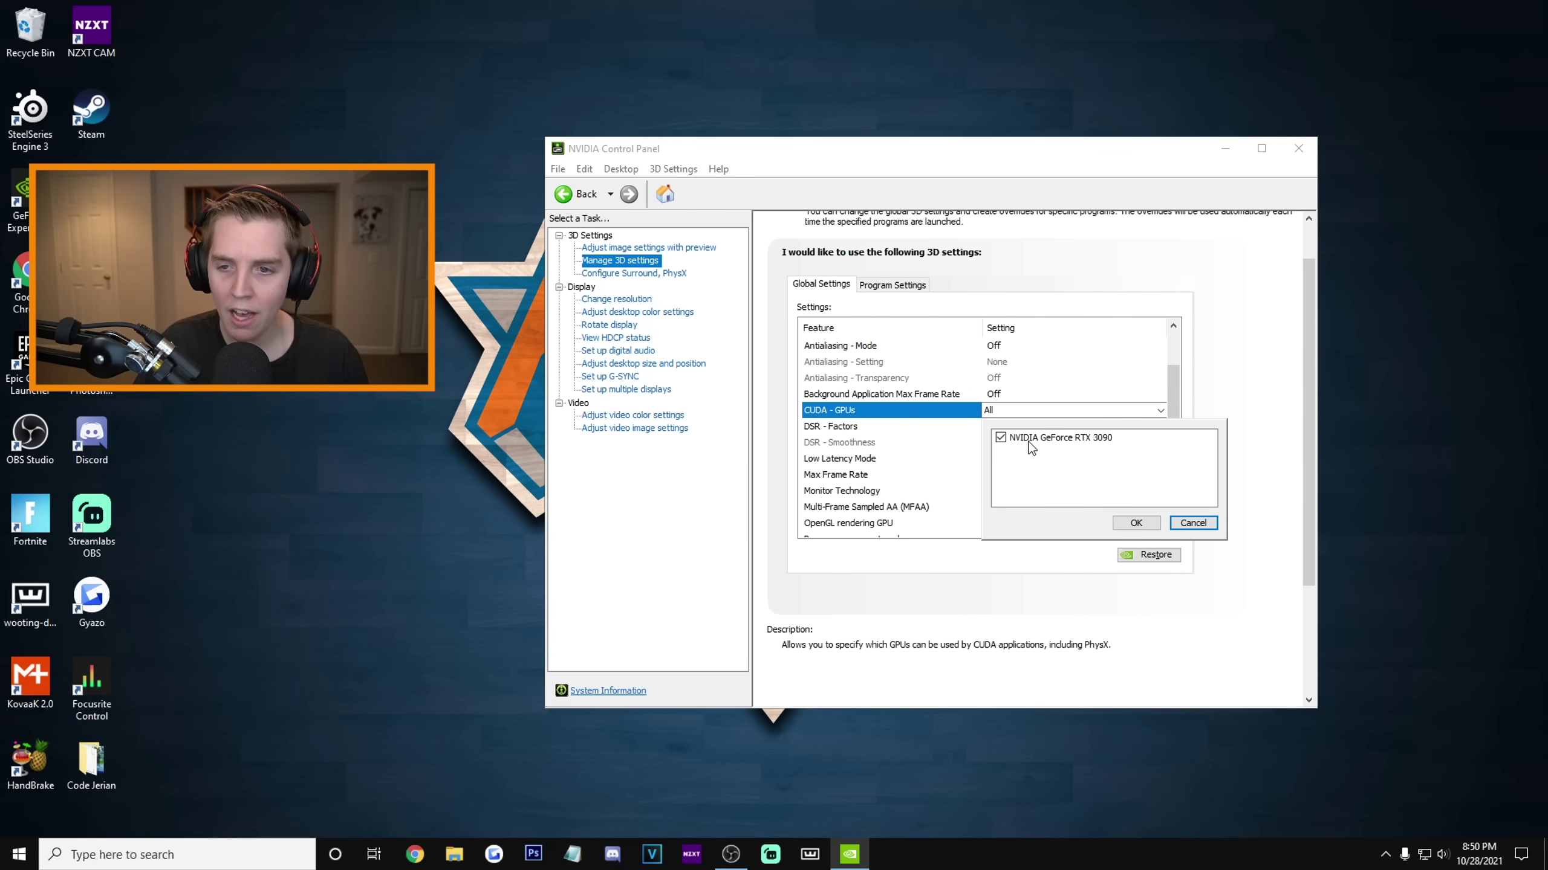
click(1135, 522)
Set Low Latency Mode and Max Frame Rate to Off in the global 3D settings
drag(1175, 389, 1175, 402)
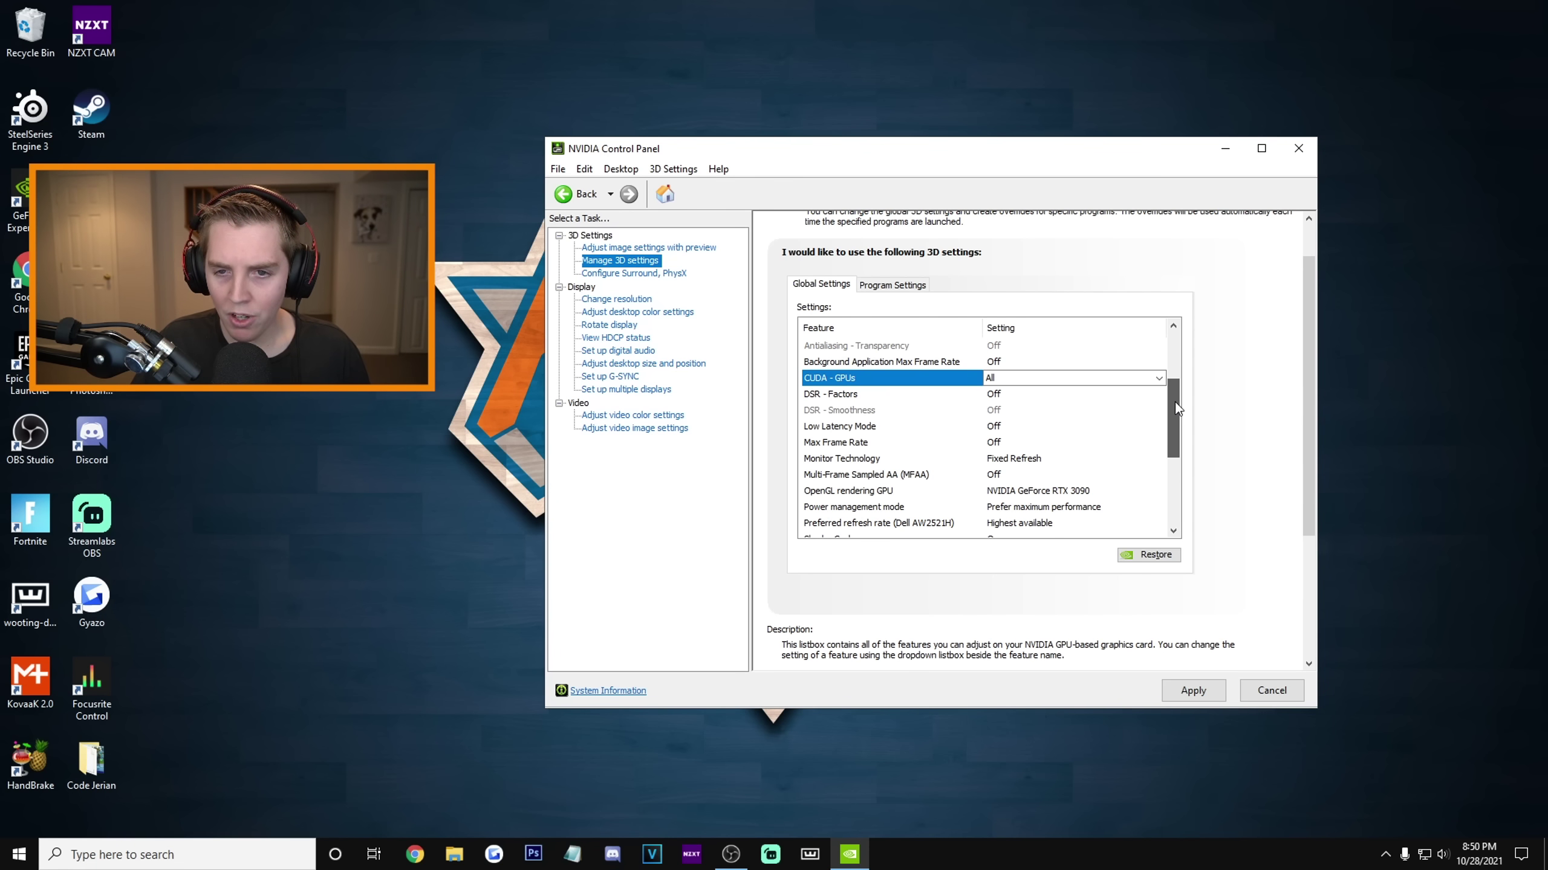
scroll(1008, 401, down, 1)
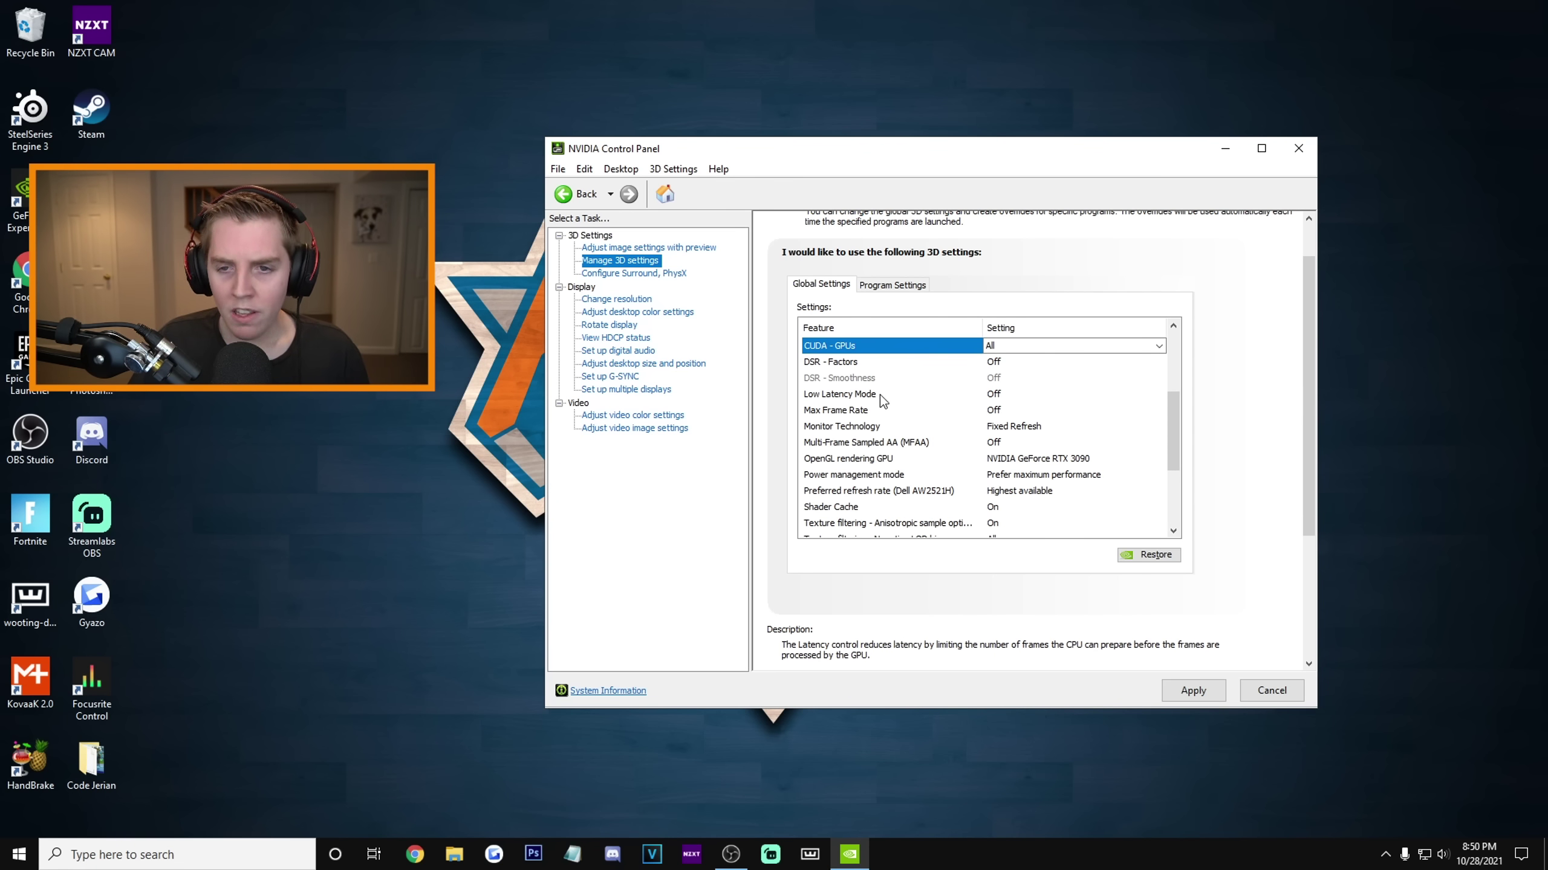
click(1002, 396)
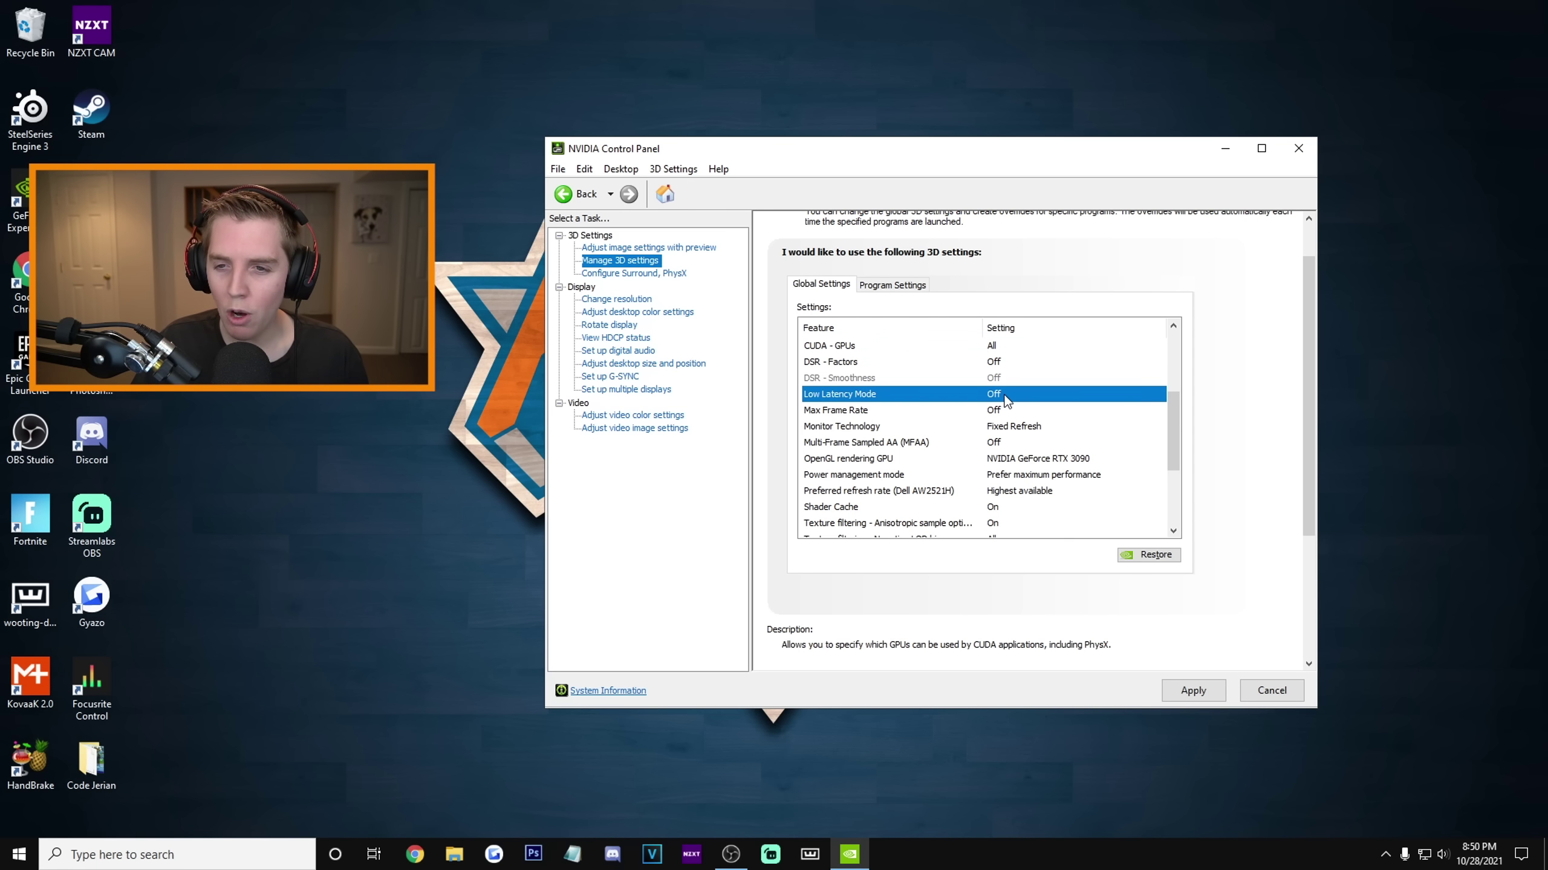
click(1006, 394)
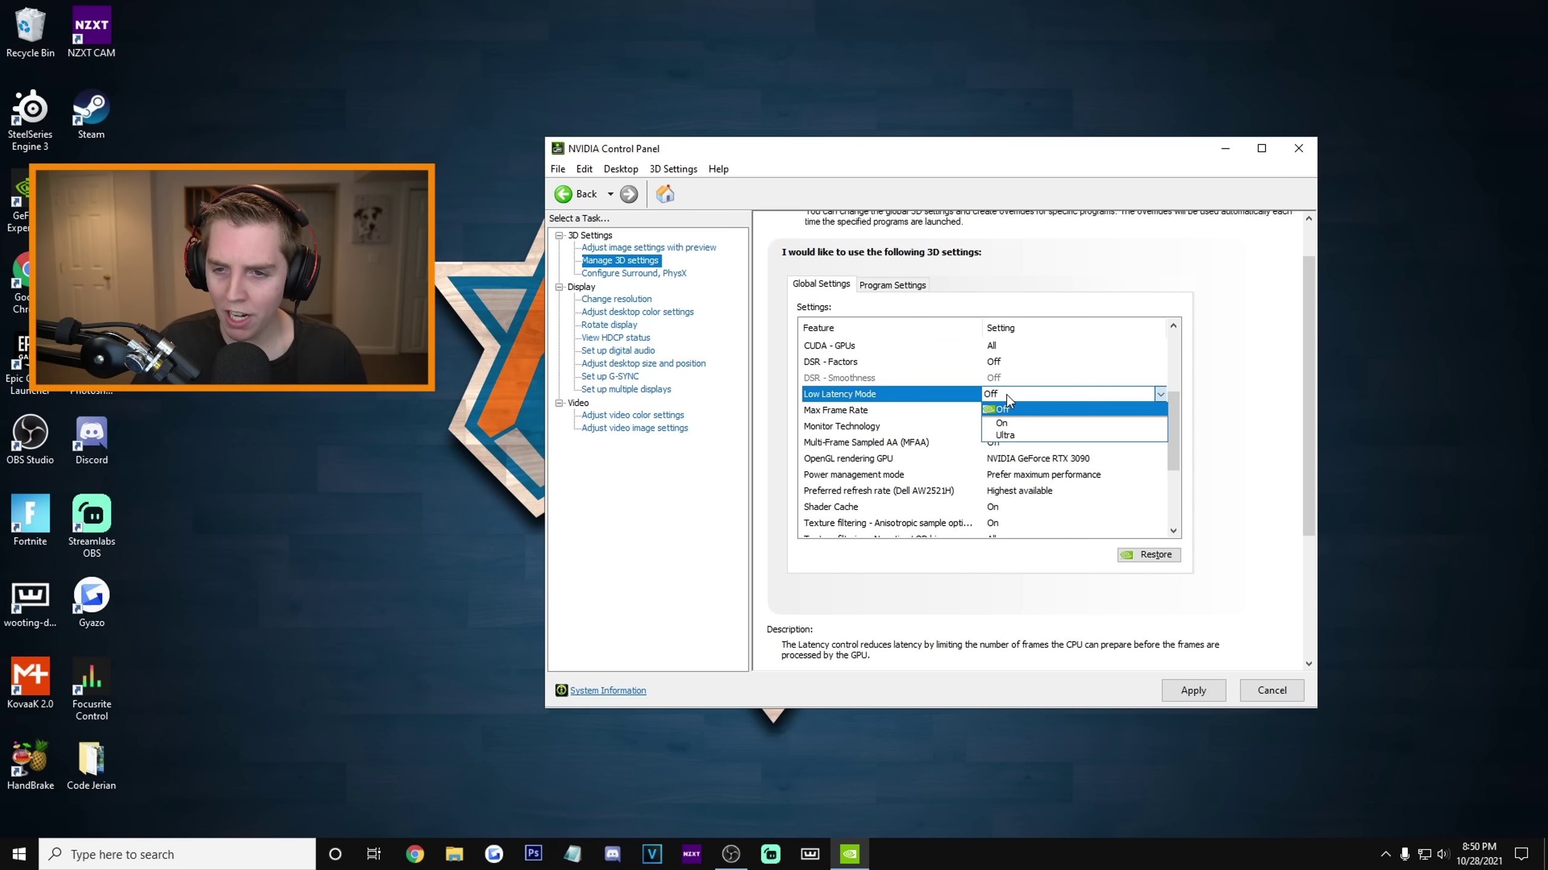
click(1009, 425)
scroll(1018, 415, up, 3)
scroll(1022, 408, down, 1)
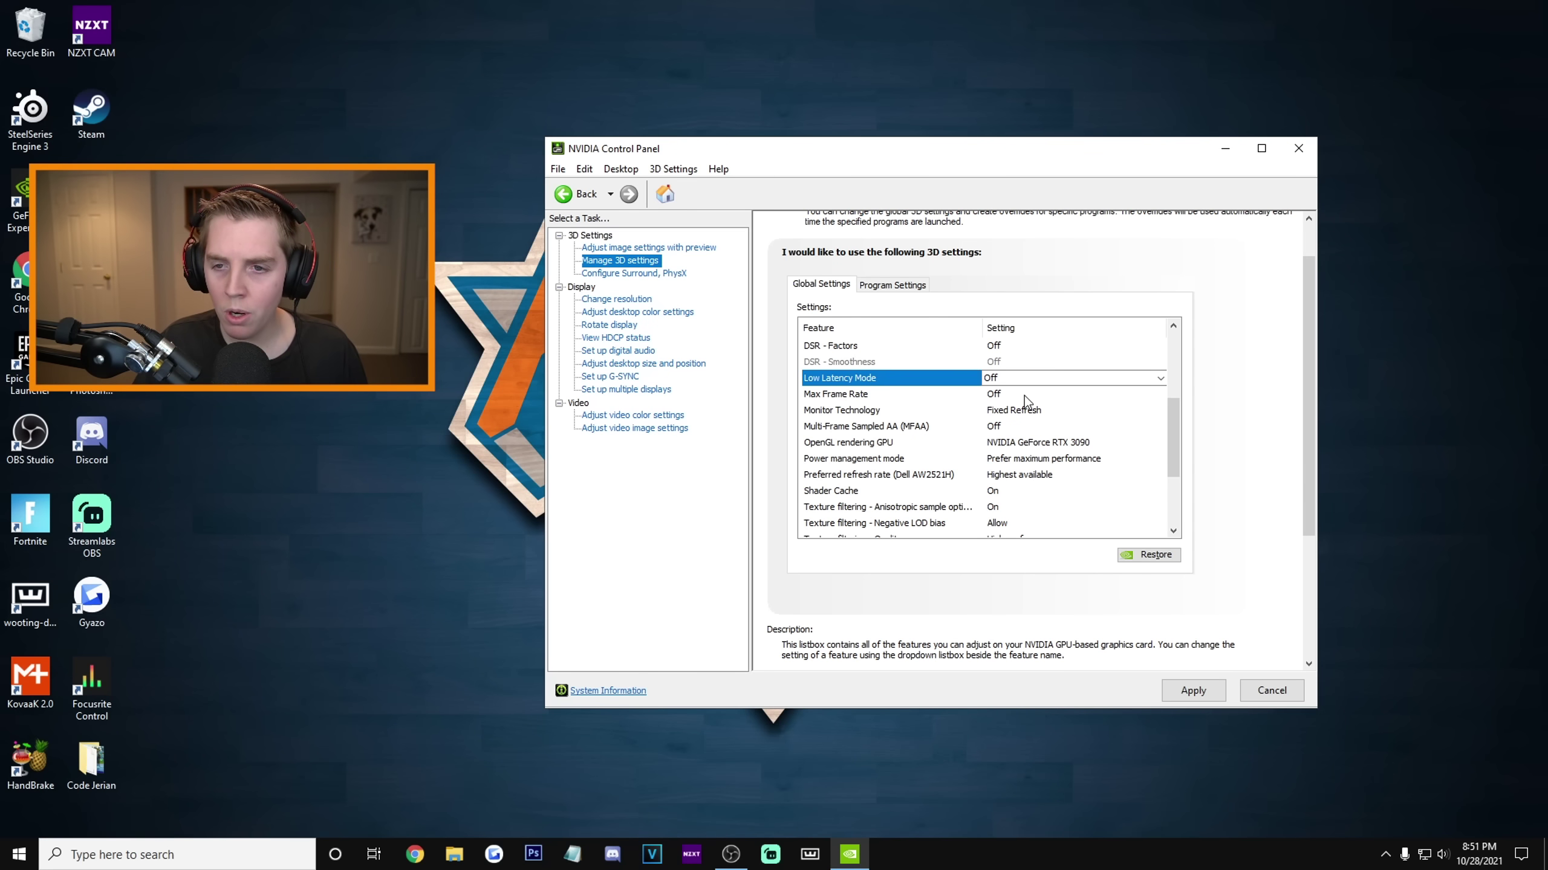
click(1024, 395)
click(1023, 395)
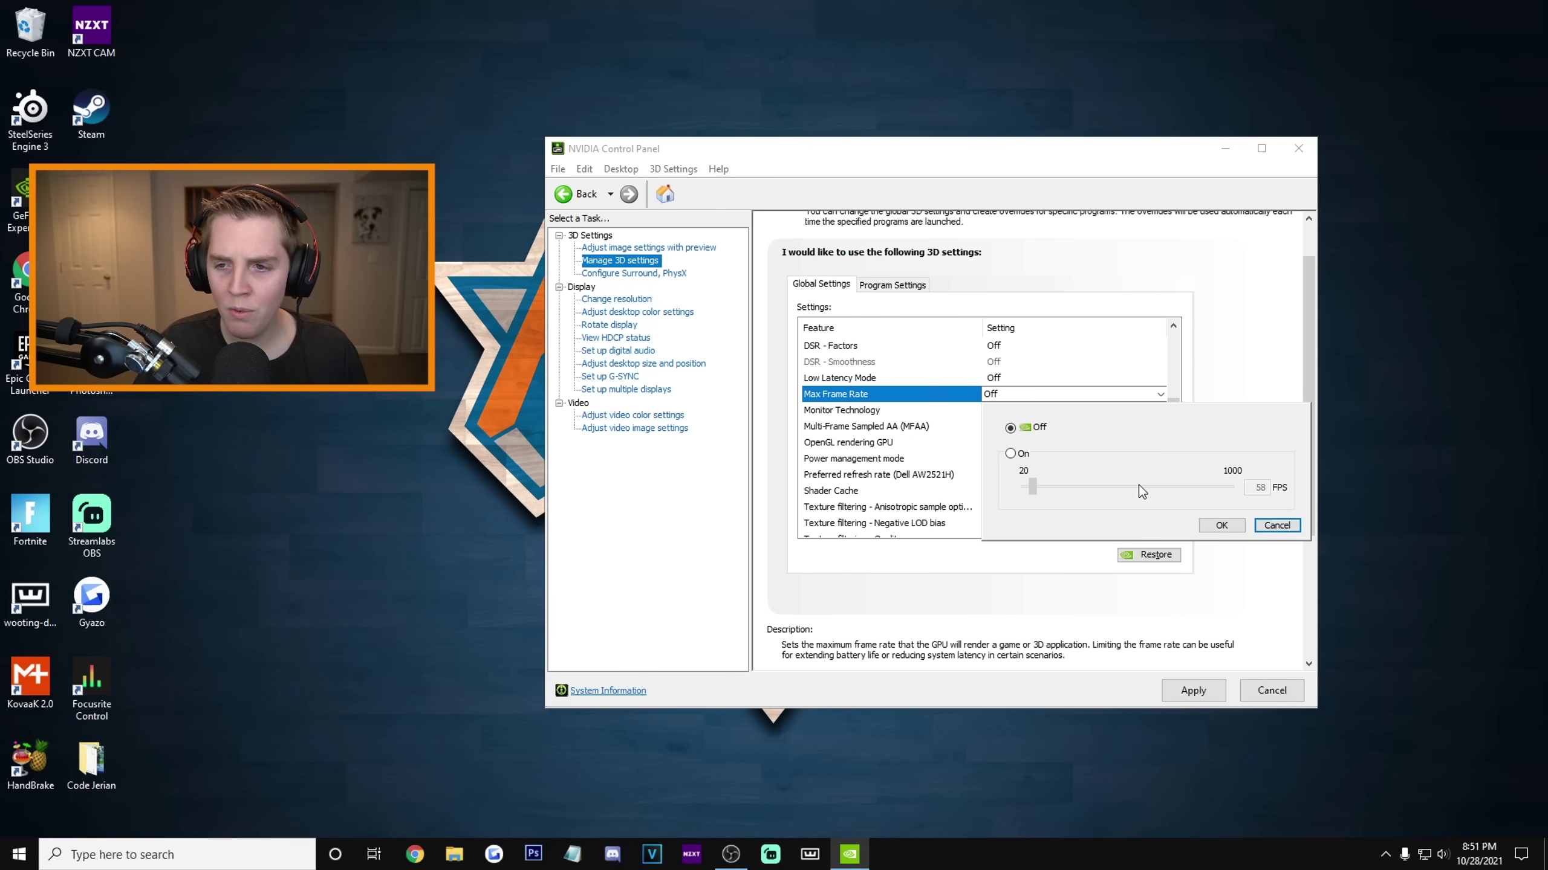
click(1210, 378)
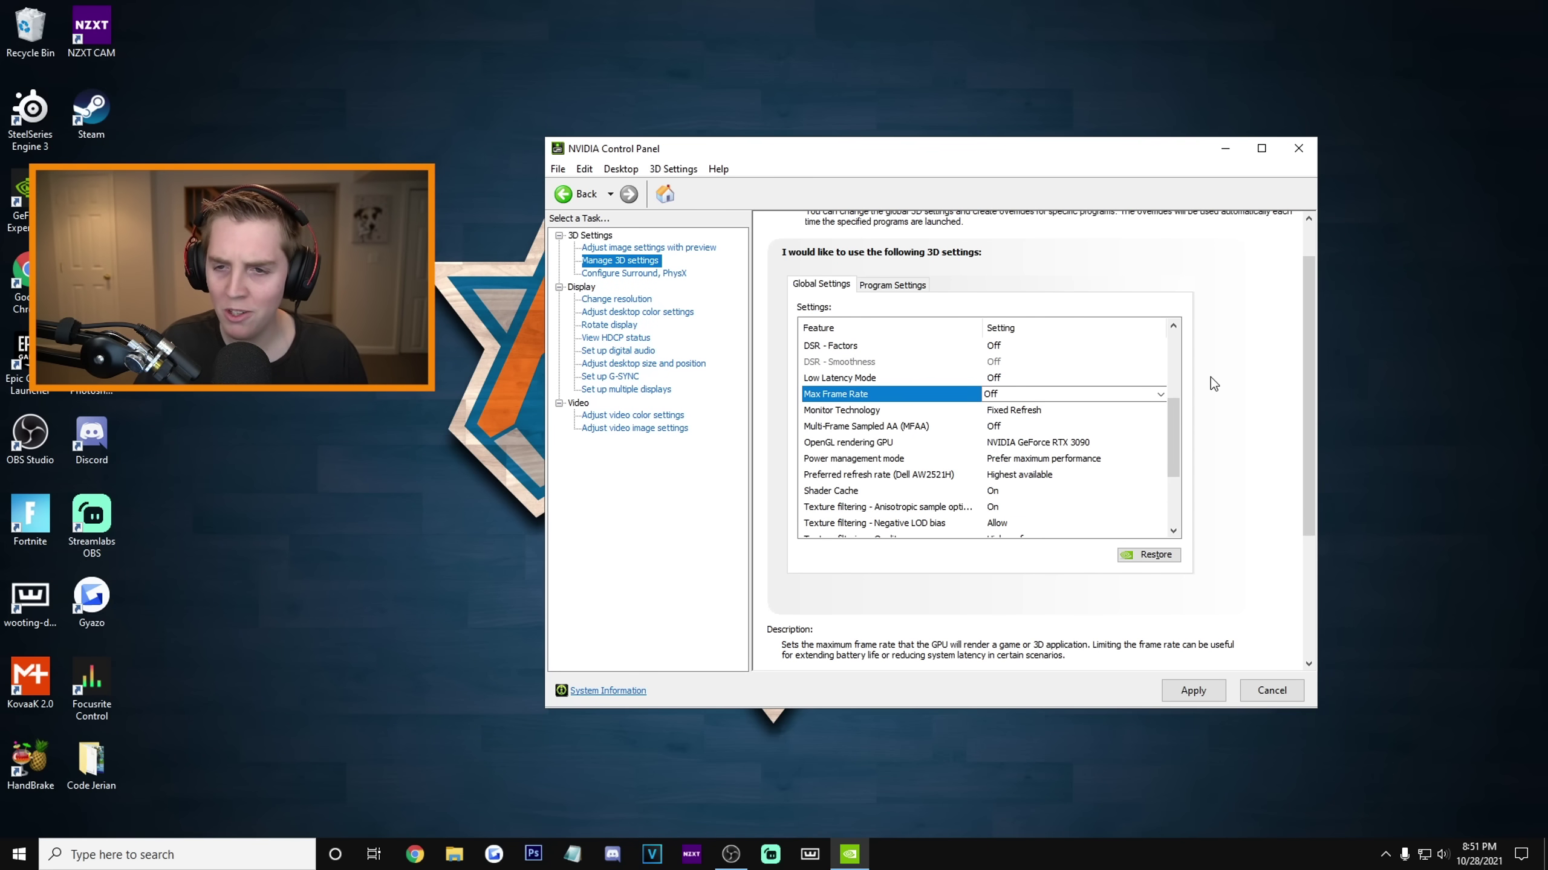
Set Monitor Technology to Fixed Refresh in the global 3D settings
scroll(1170, 419, down, 1)
click(1017, 380)
click(1018, 381)
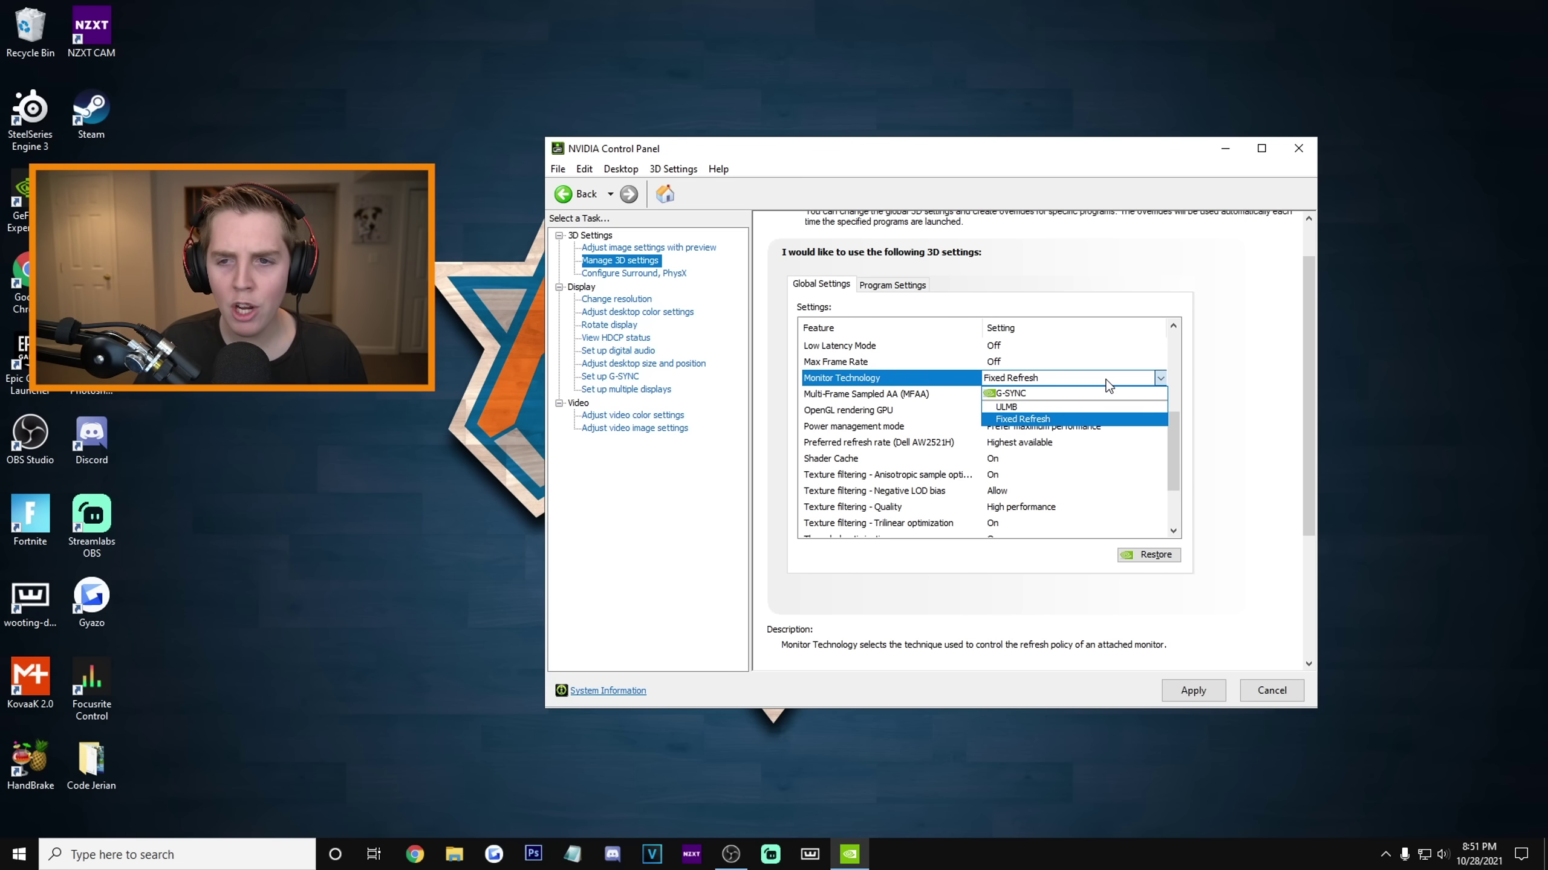
click(1029, 421)
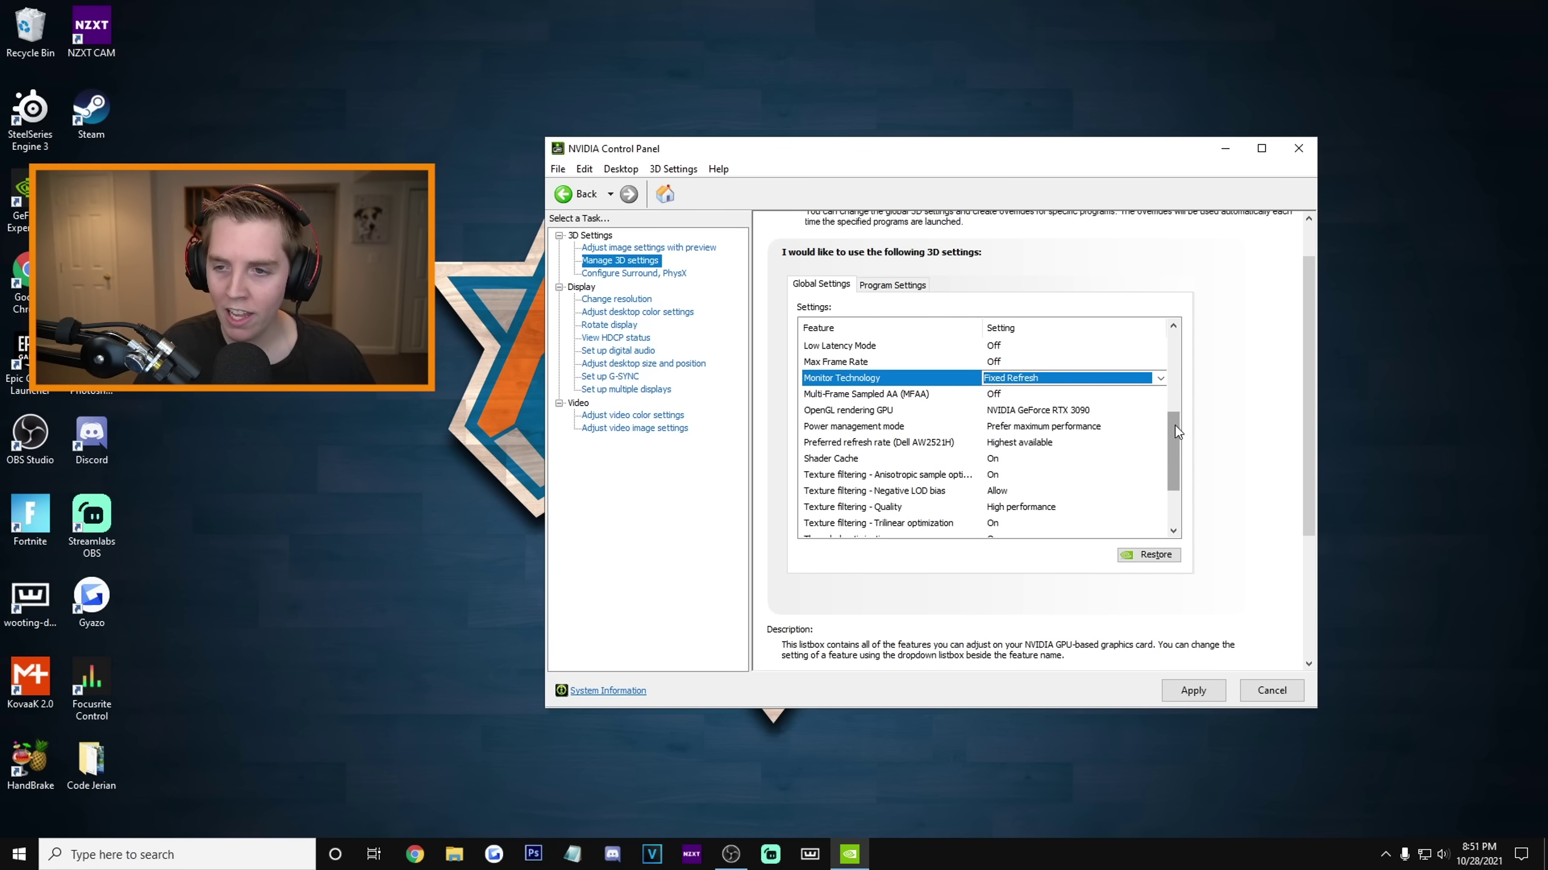
Set Power management mode to Prefer maximum performance in the global 3D settings
drag(1175, 425, 1175, 431)
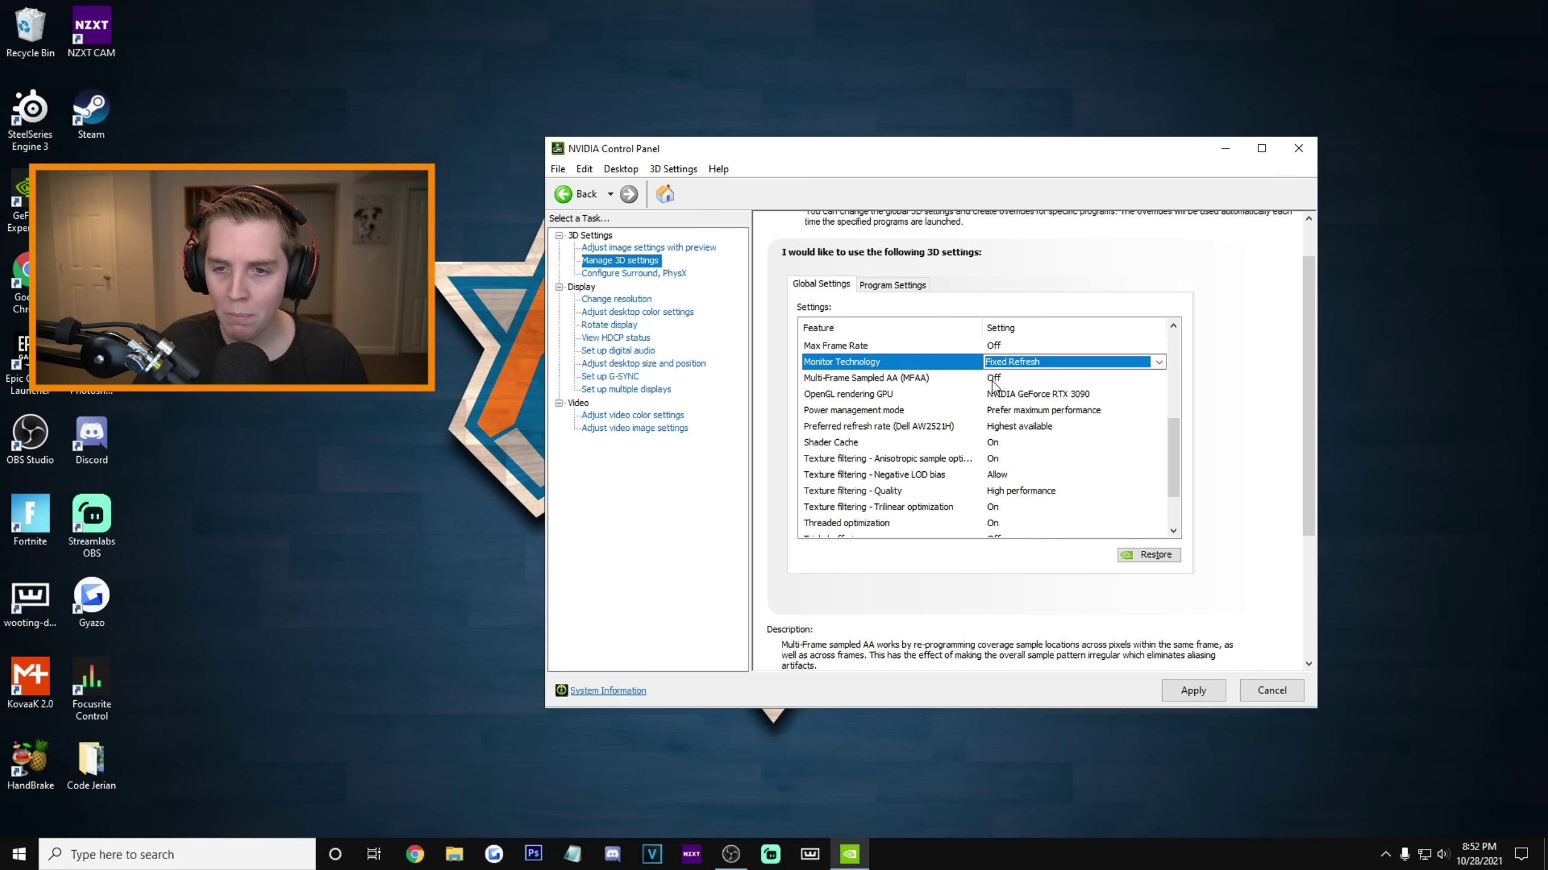
scroll(856, 385, down, 1)
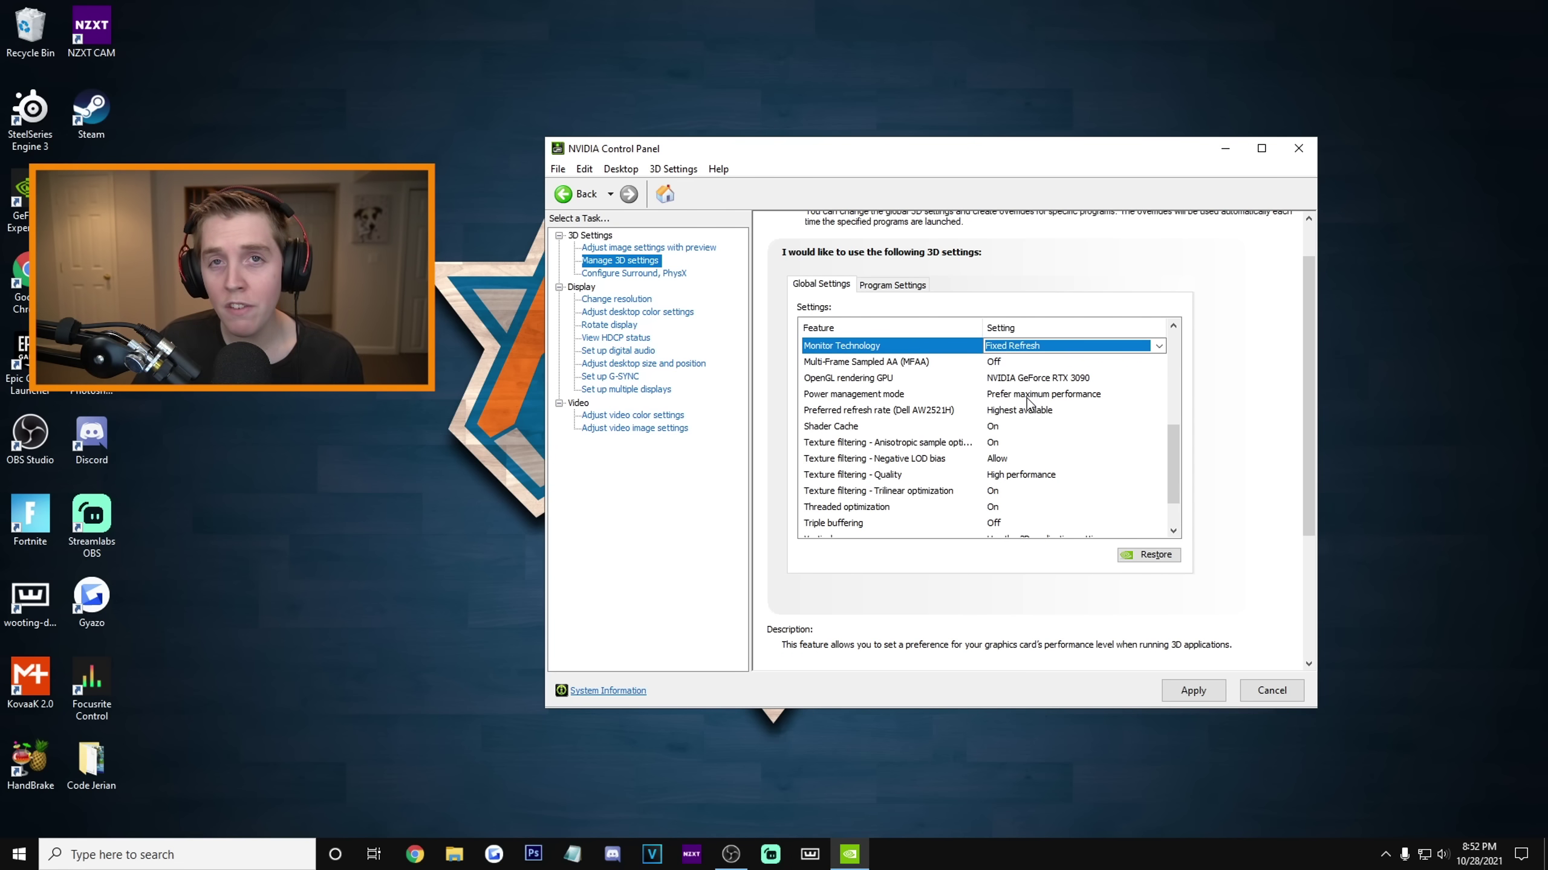
click(1060, 395)
click(1061, 394)
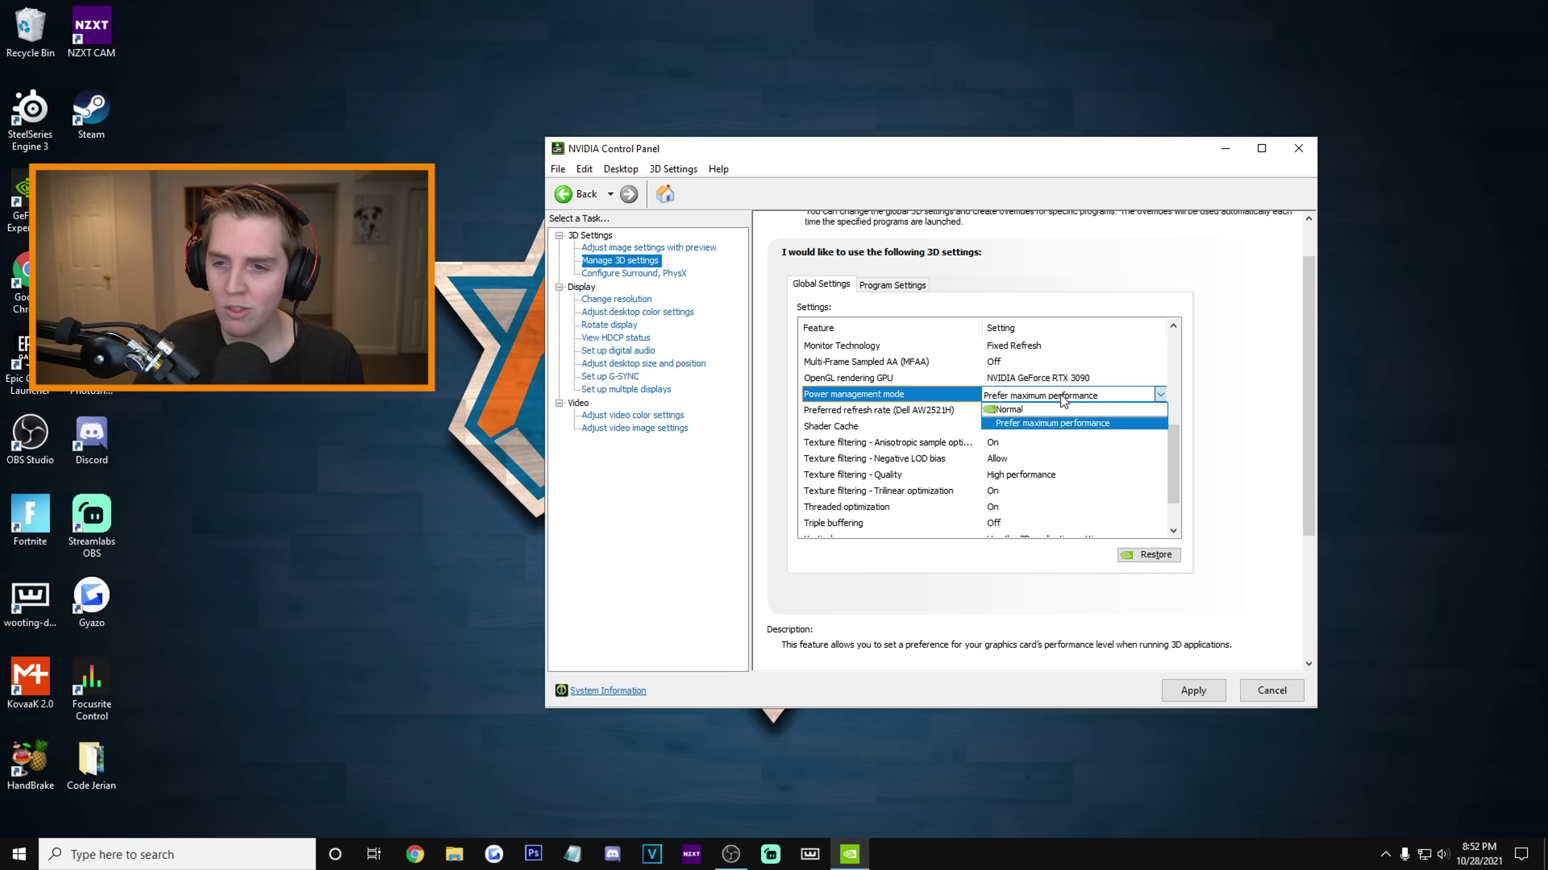
click(1041, 424)
Set the Preferred refresh rate for the Dell AW2521H to Highest available
drag(1180, 432, 1173, 452)
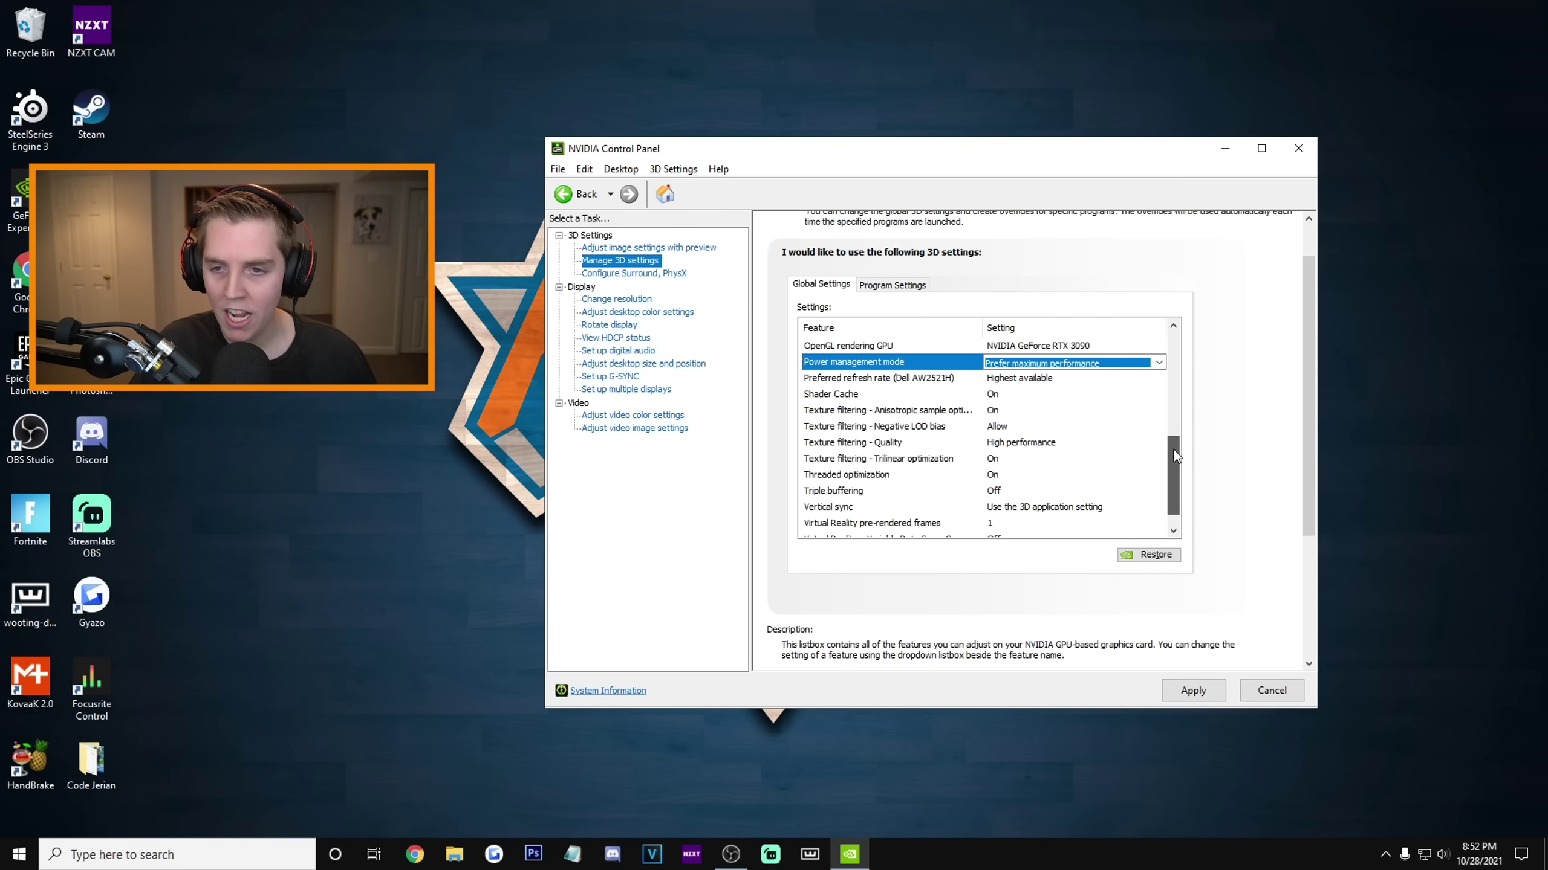
click(1030, 379)
click(1040, 379)
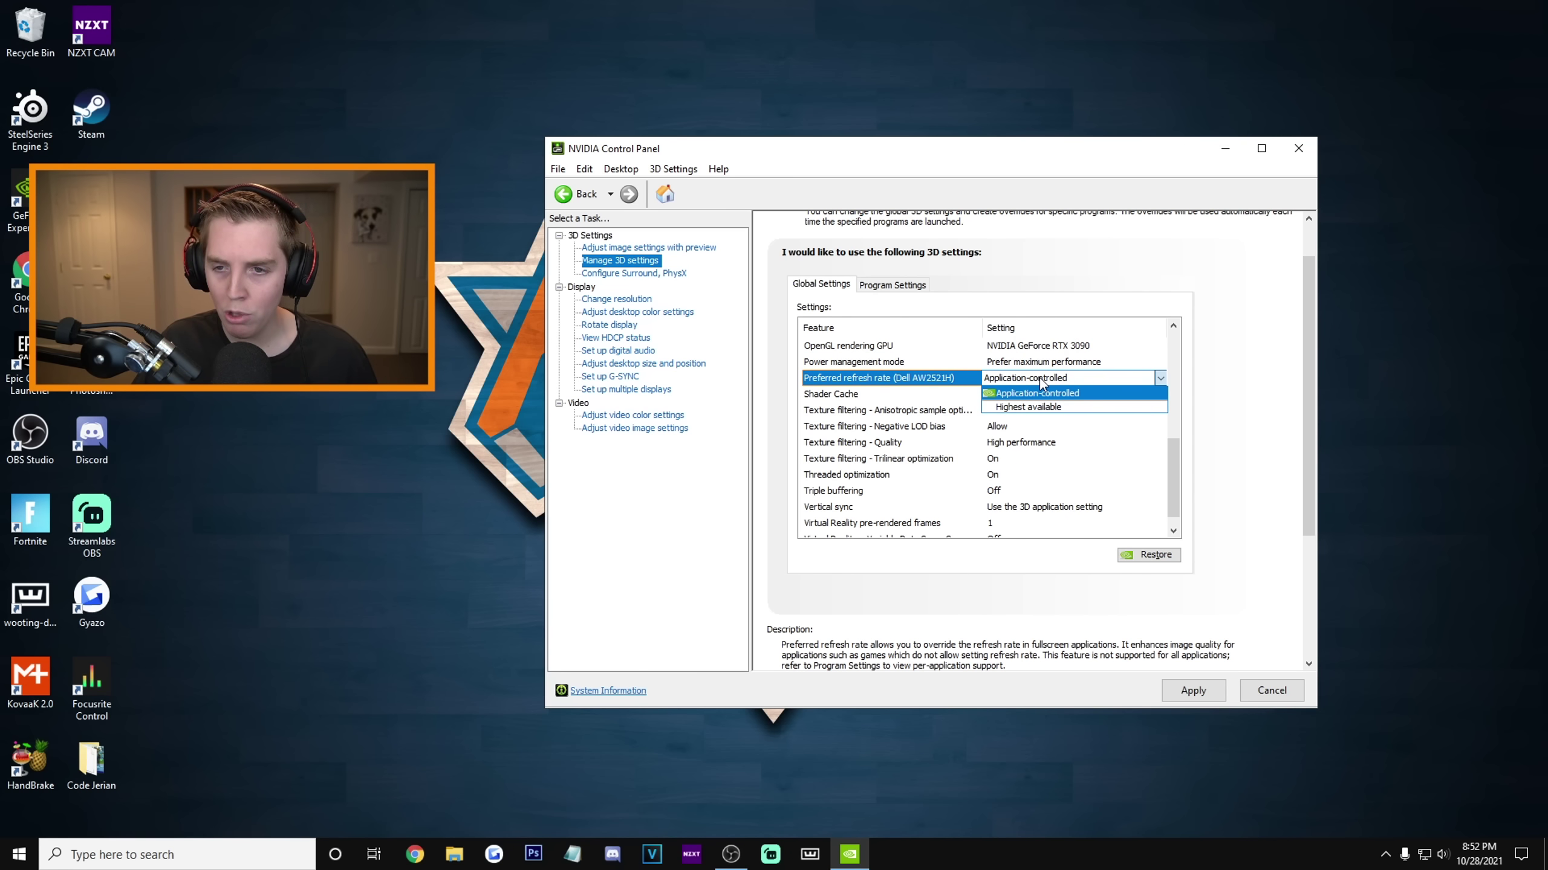
click(1028, 407)
Set Shader Cache and the texture filtering Anisotropic sample optimization to On, with Negative LOD bias on Allow
scroll(1023, 390, down, 1)
click(1016, 381)
click(916, 396)
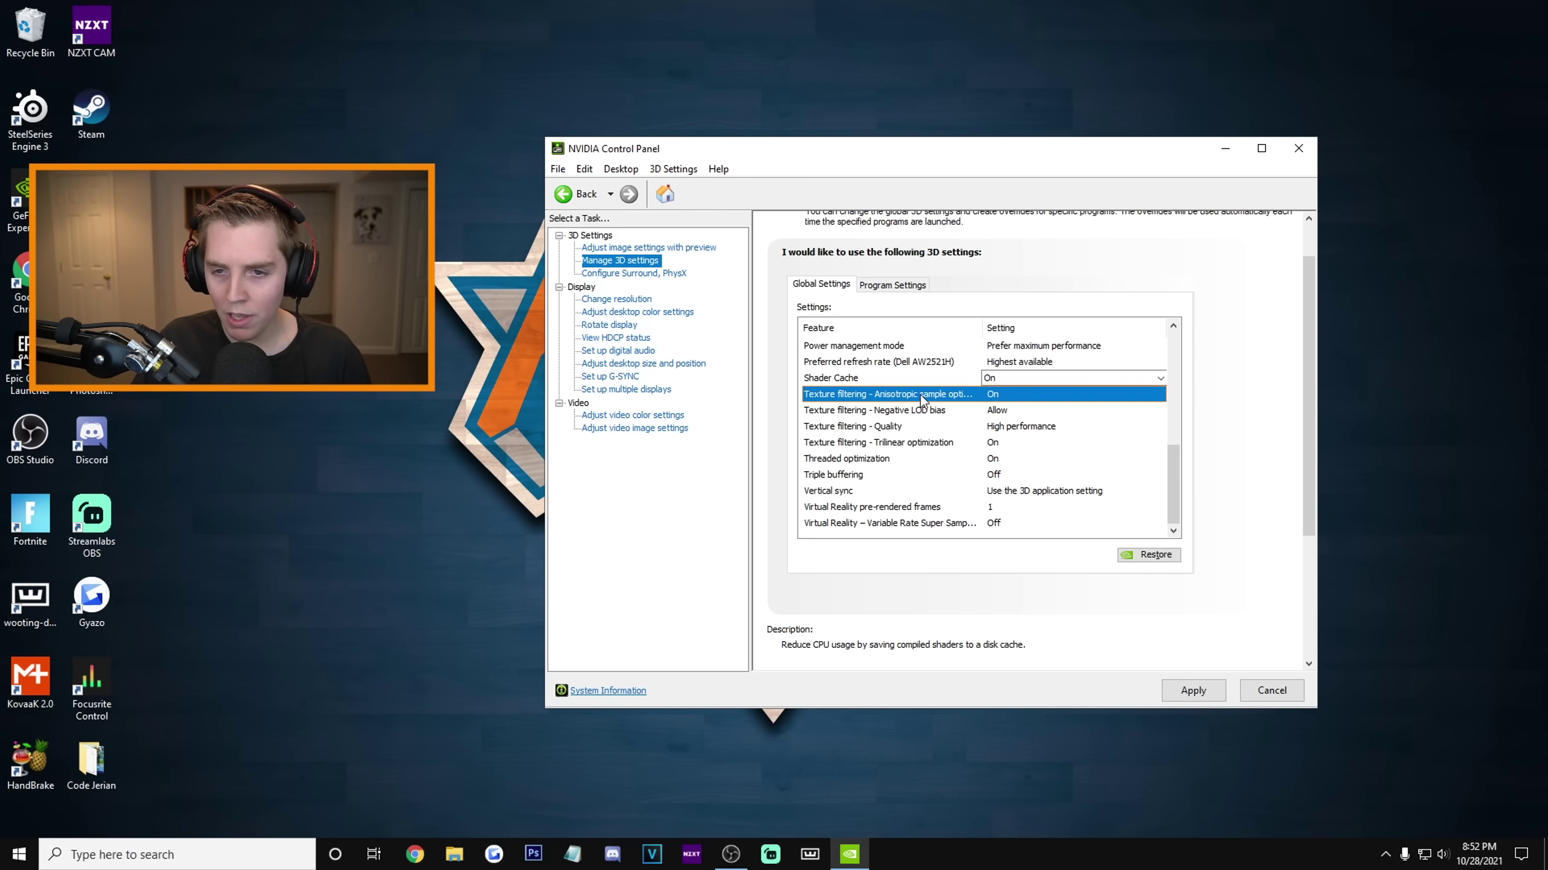
double_click(1013, 397)
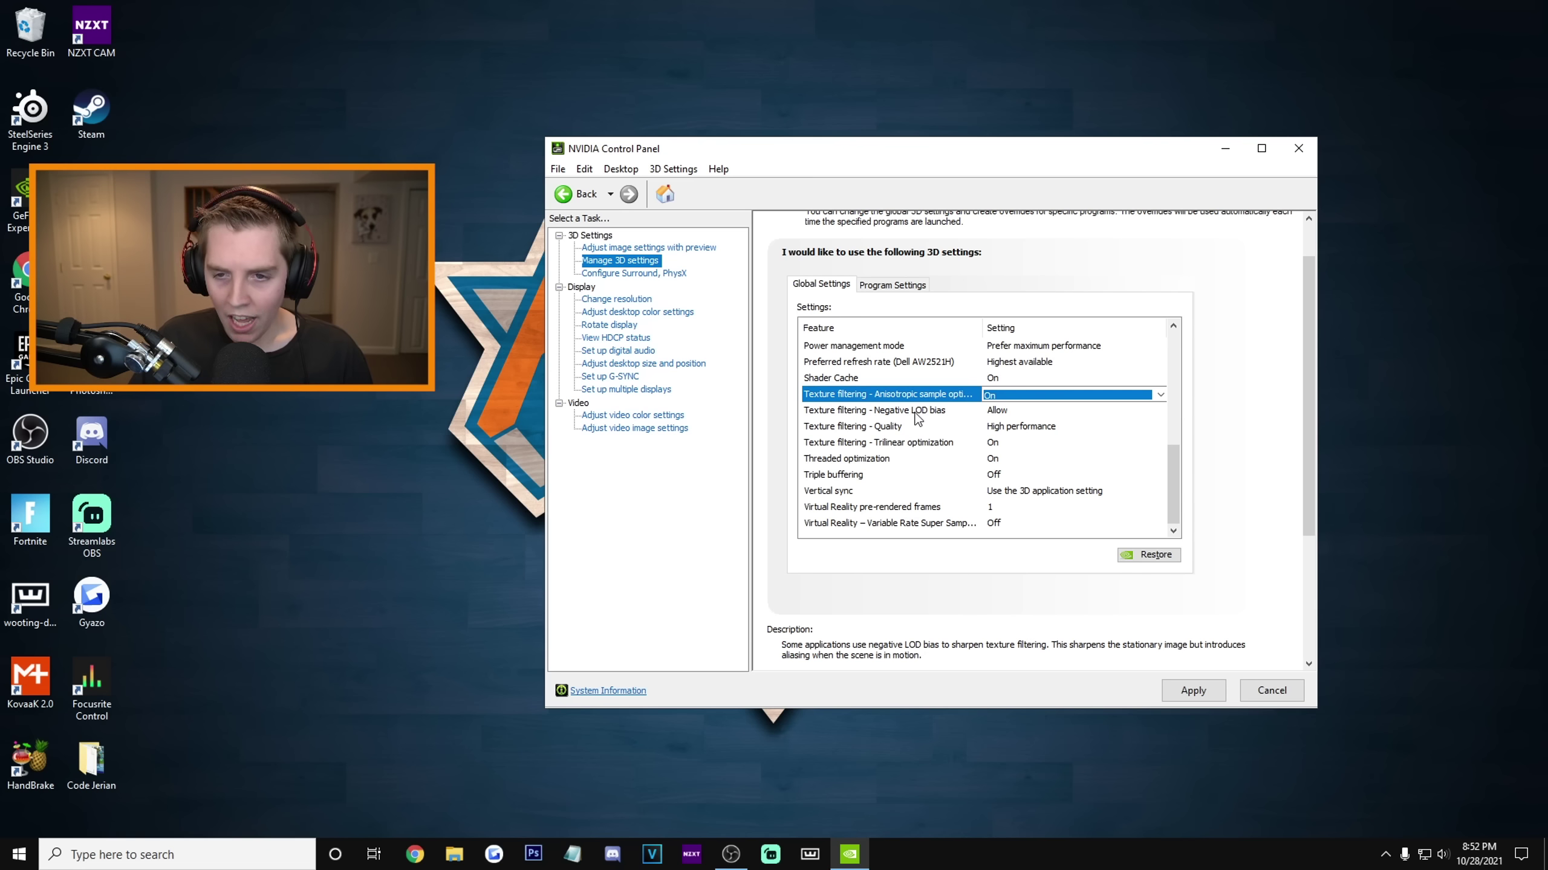
click(1002, 413)
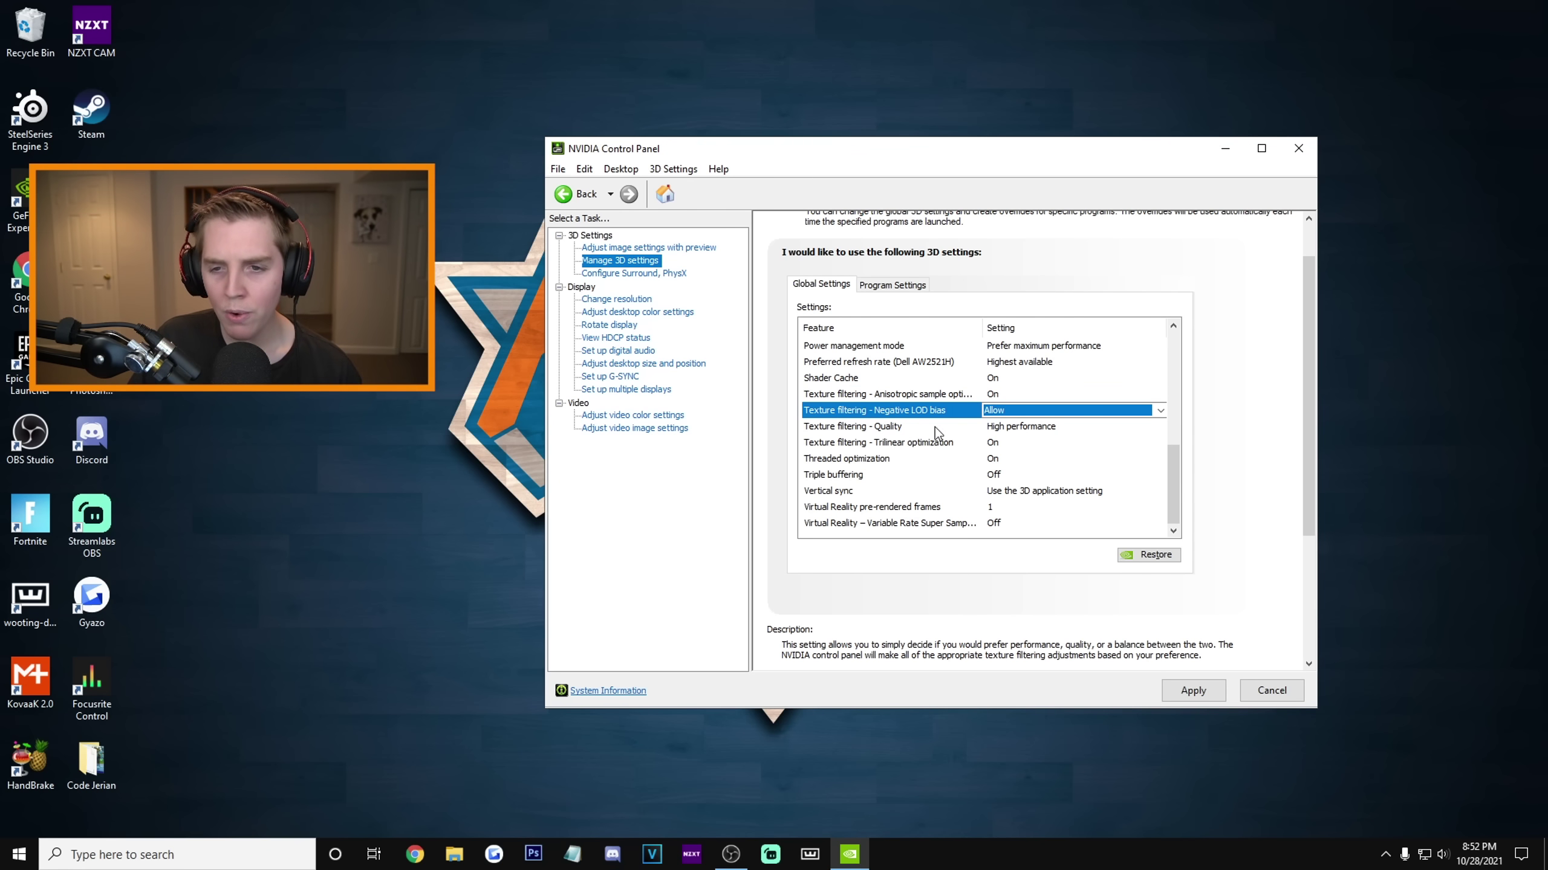
Set Texture filtering - Quality to High performance and Texture filtering - Trilinear optimization to On
click(1002, 426)
click(1003, 426)
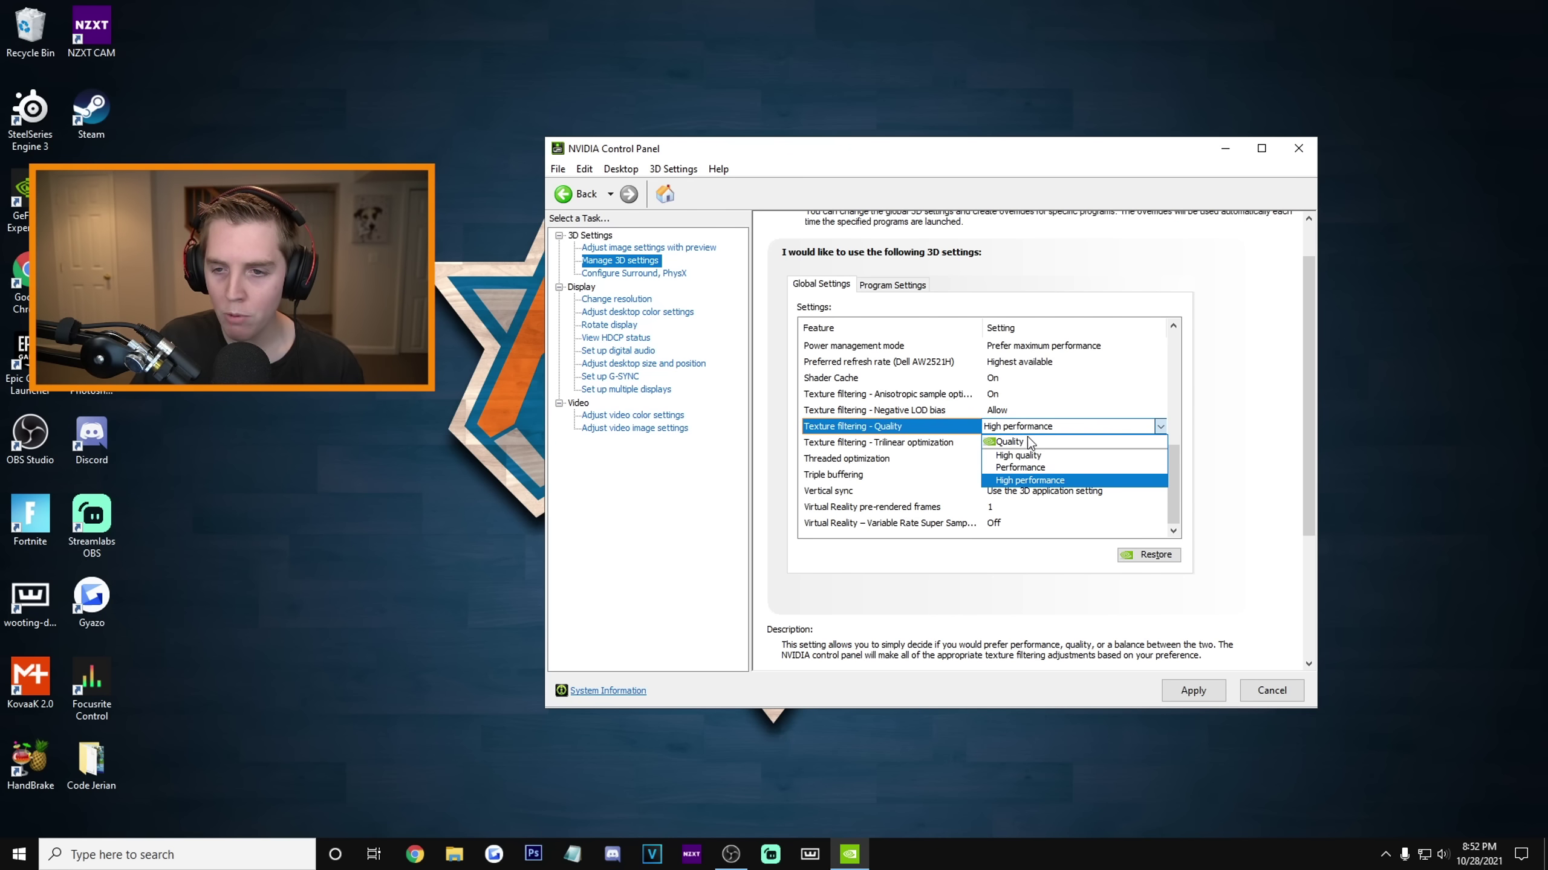
click(1028, 437)
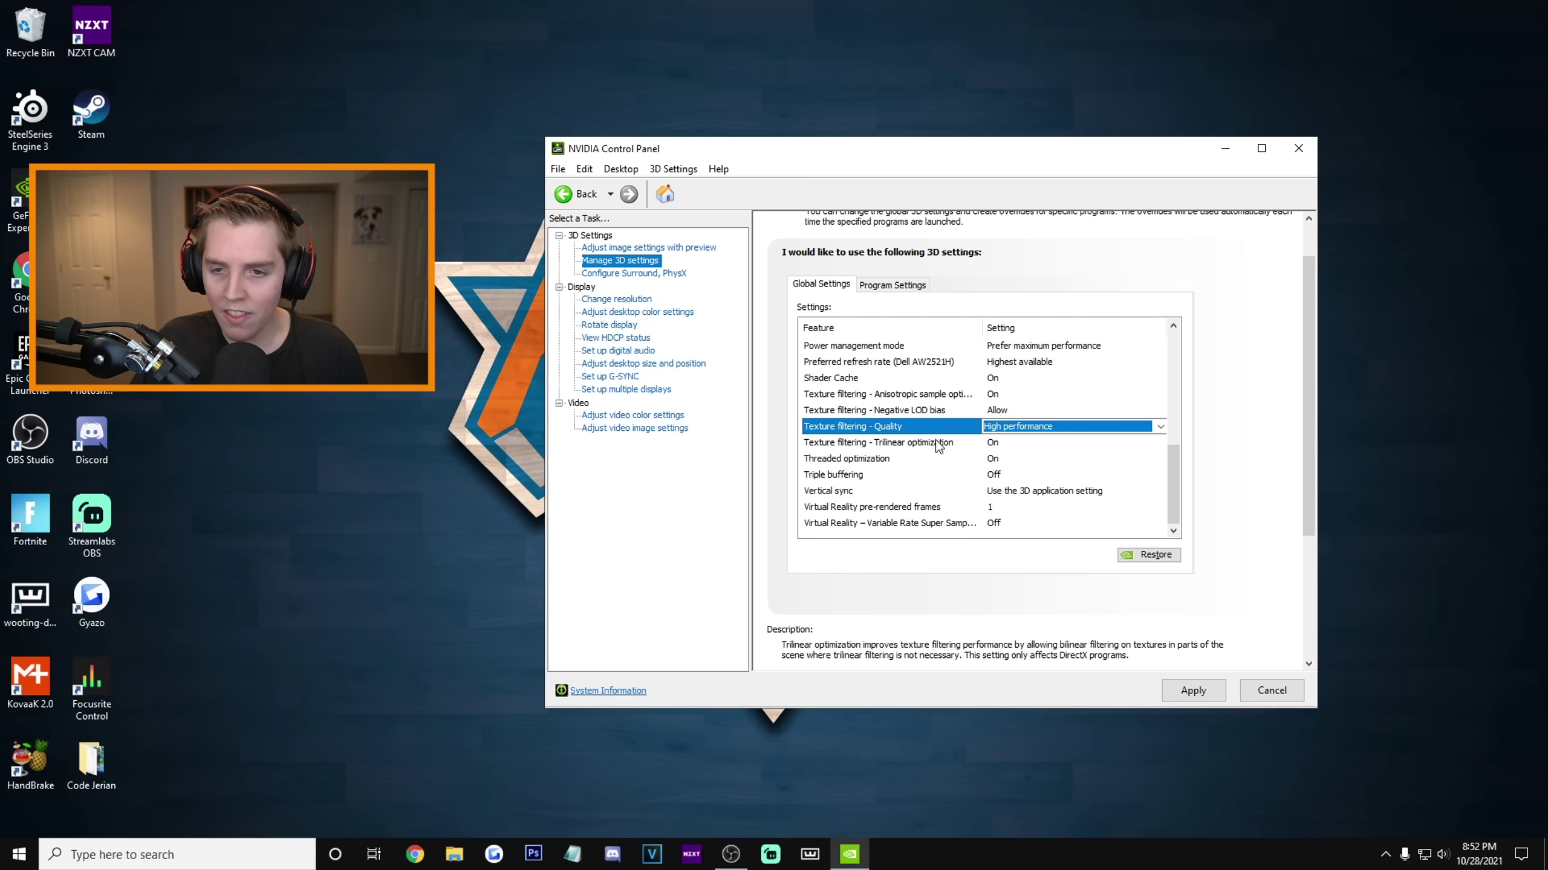
click(1010, 443)
click(1011, 445)
click(1011, 444)
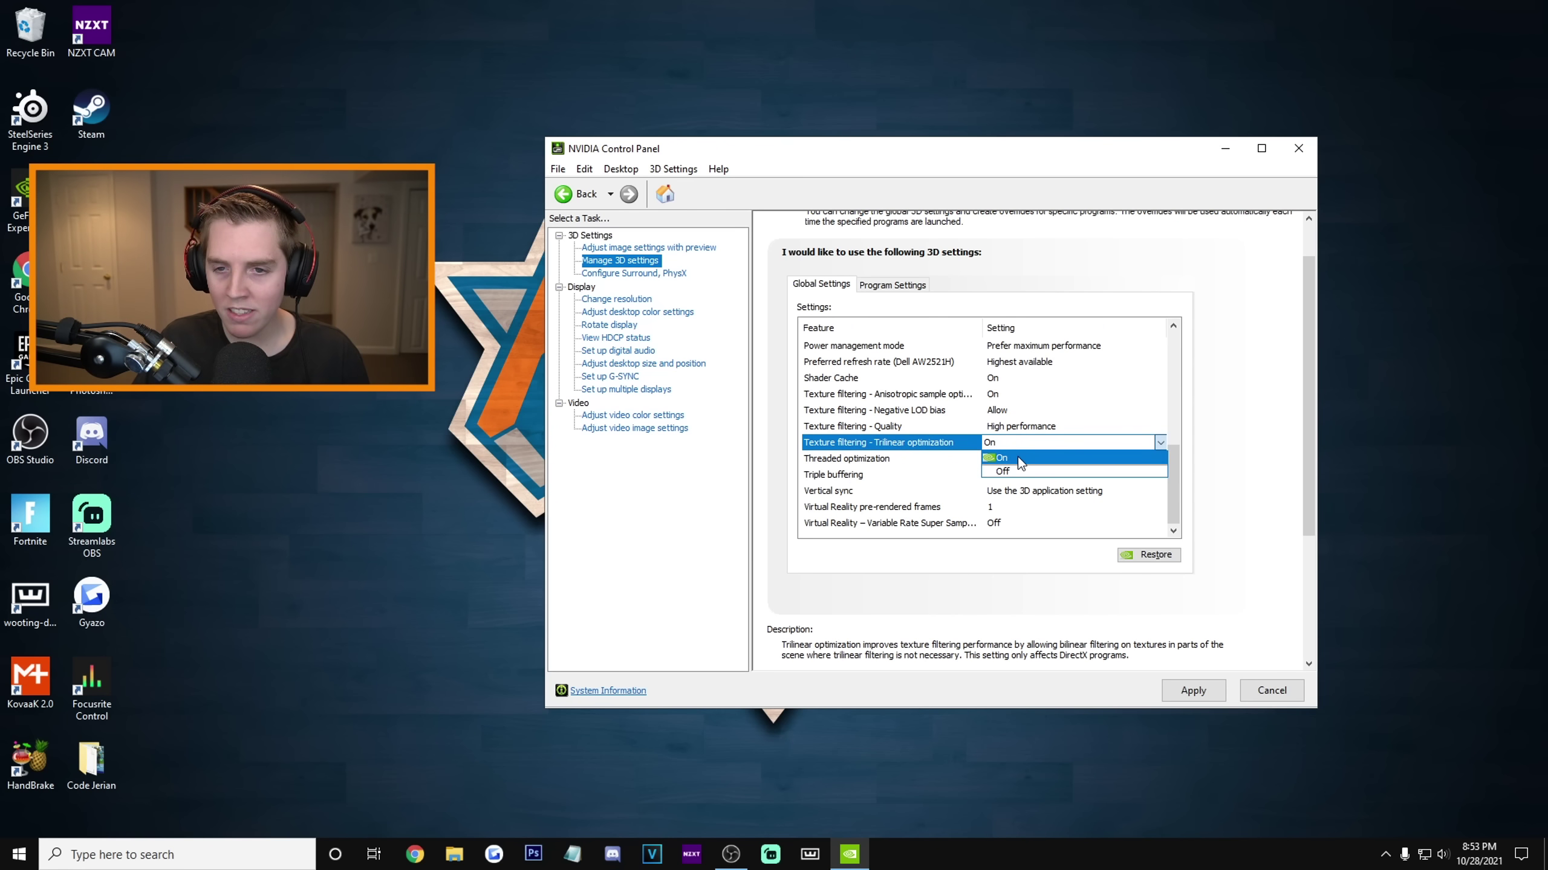
click(1019, 463)
Set Threaded optimization to On and Vertical sync to Off in the global 3D settings
click(1012, 458)
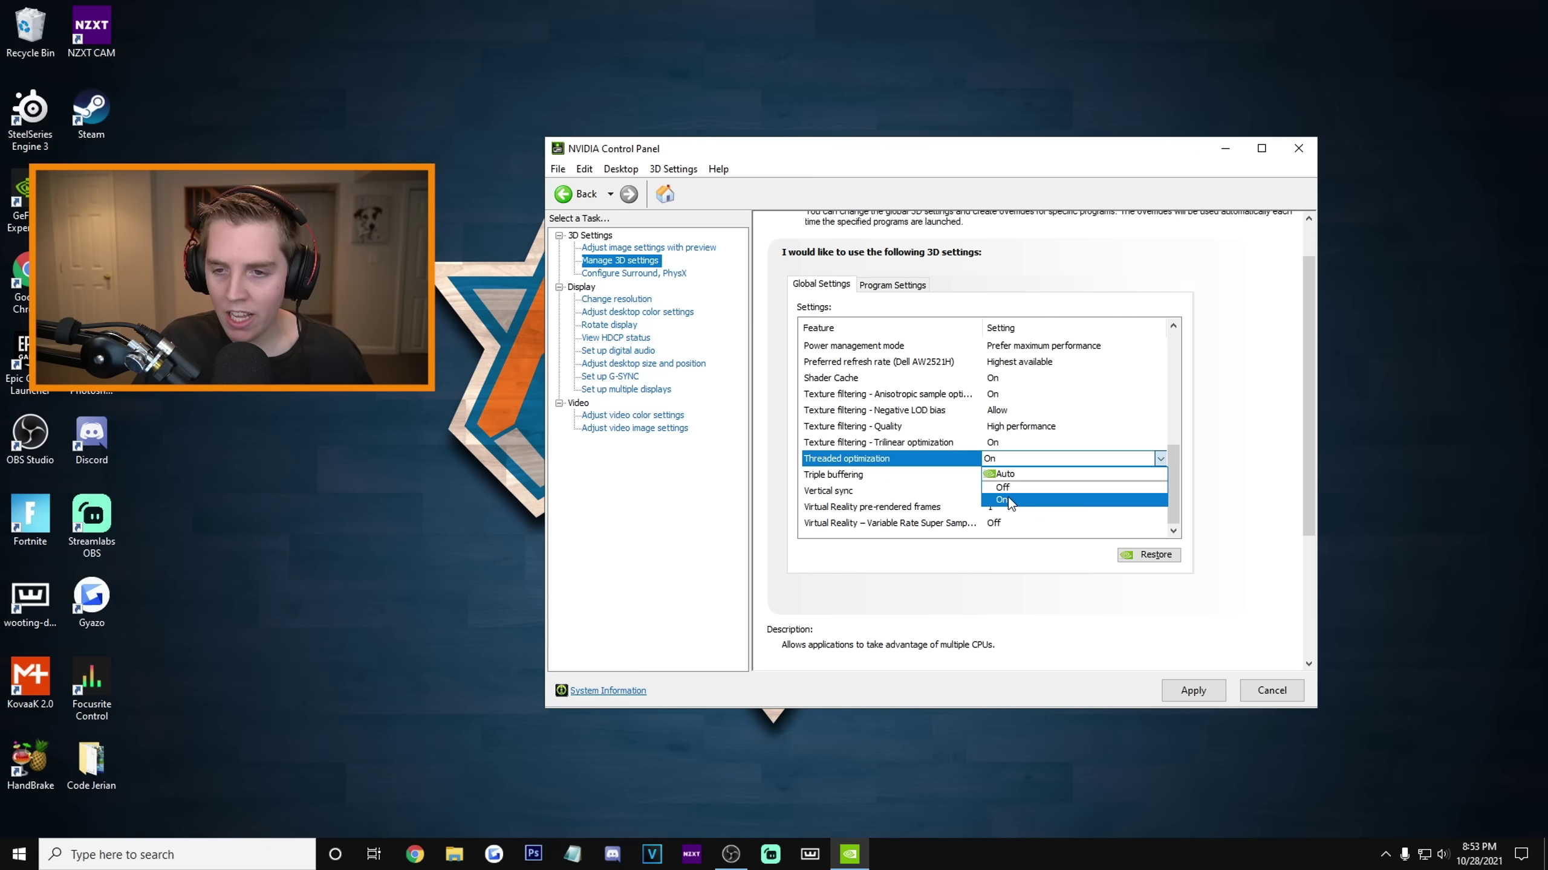
click(1008, 499)
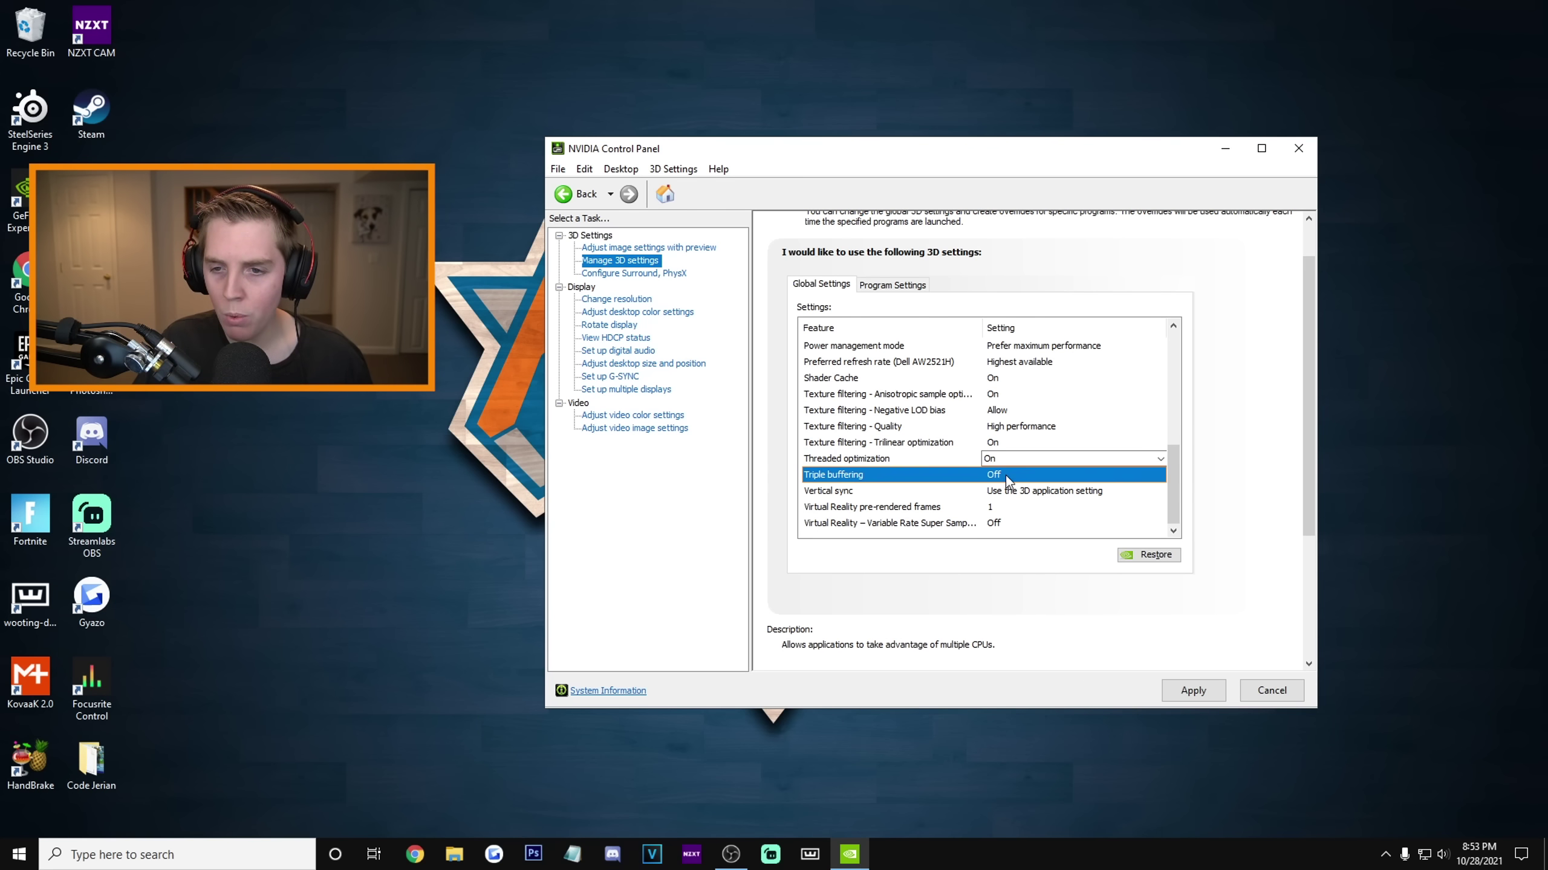
click(1007, 491)
click(1008, 493)
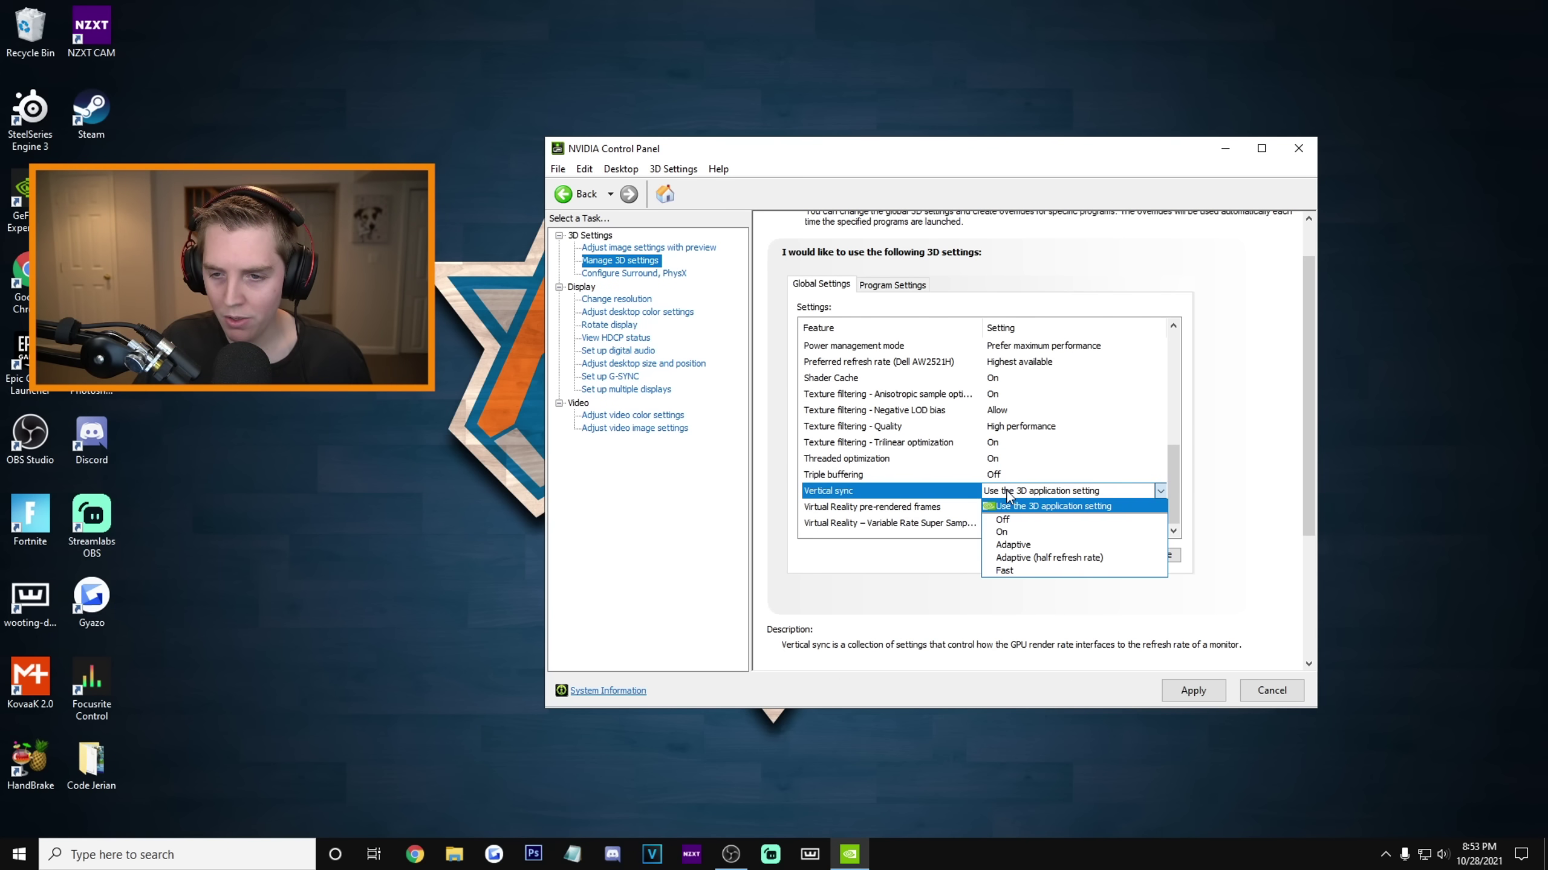
click(1017, 517)
Set Virtual Reality pre-rendered frames to 1 and apply the changed global 3D settings
scroll(975, 463, down, 5)
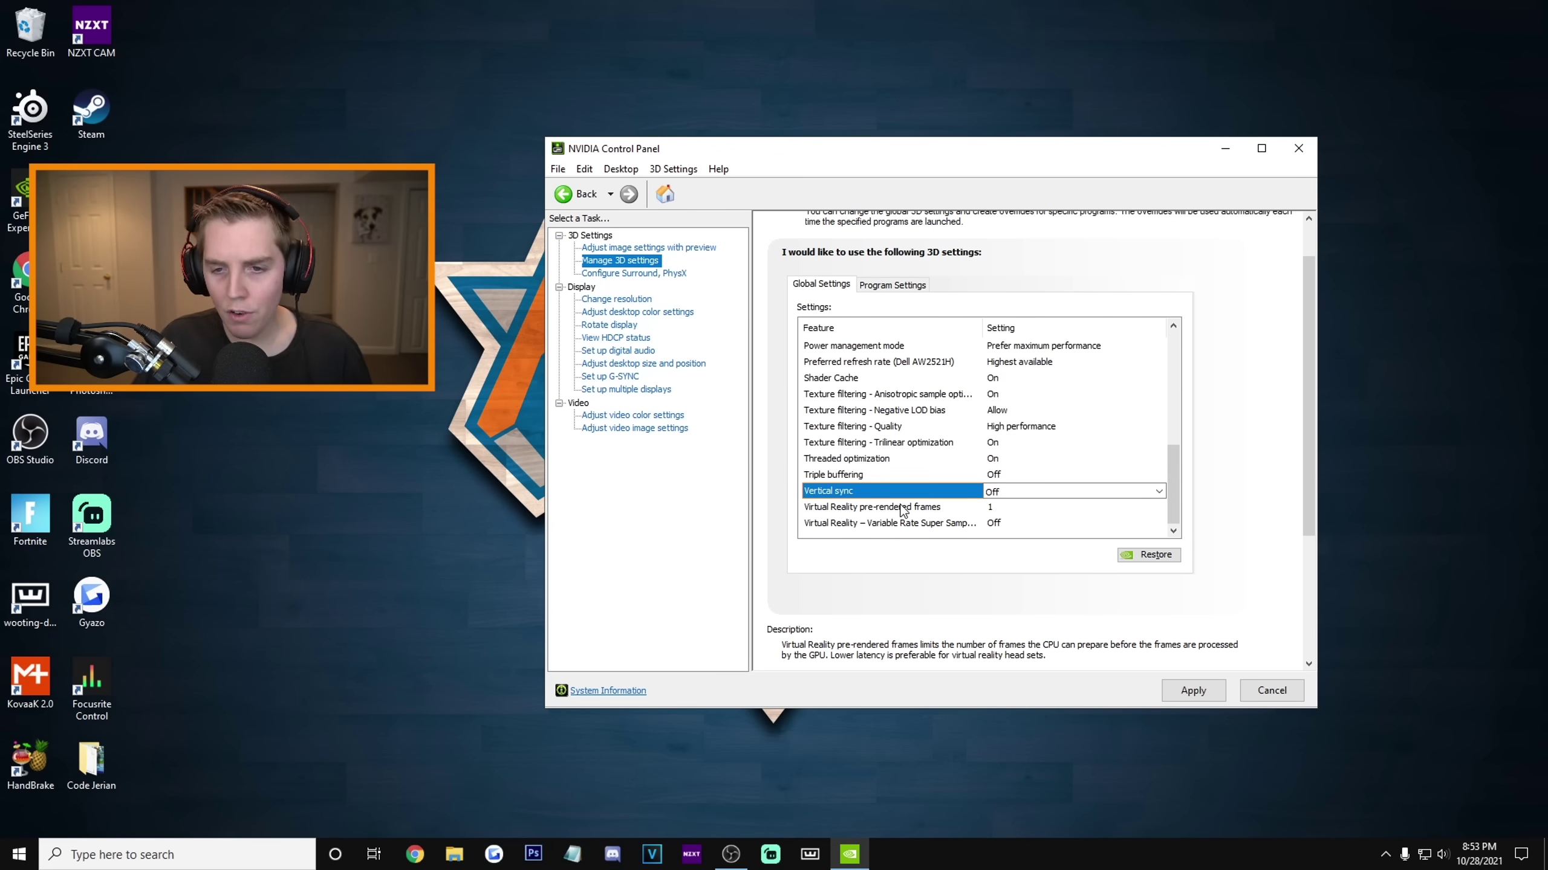
click(1004, 506)
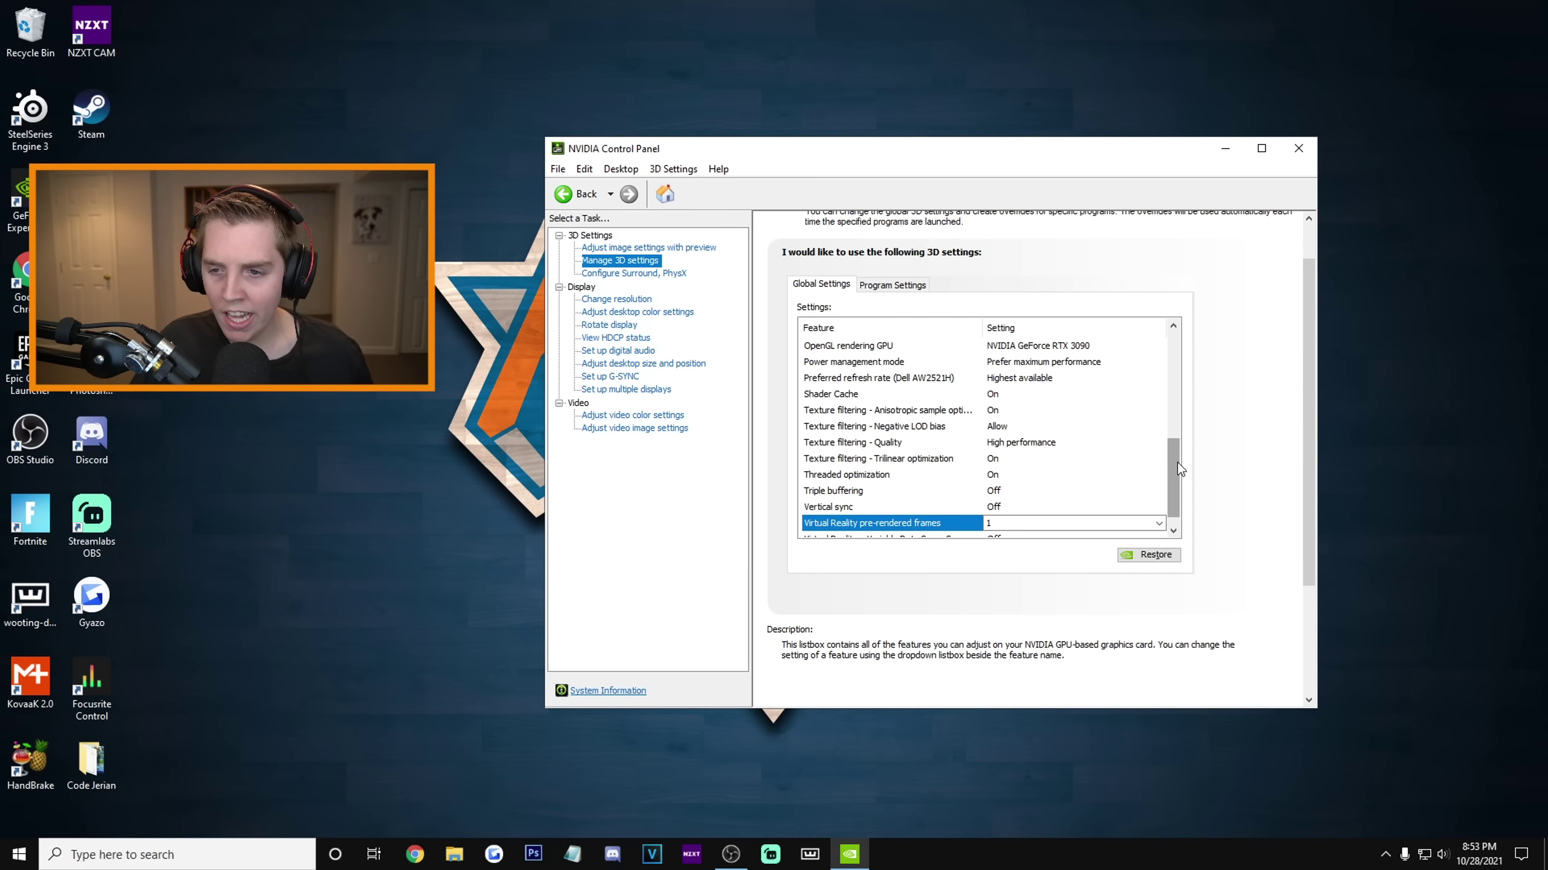
drag(1176, 465, 1206, 268)
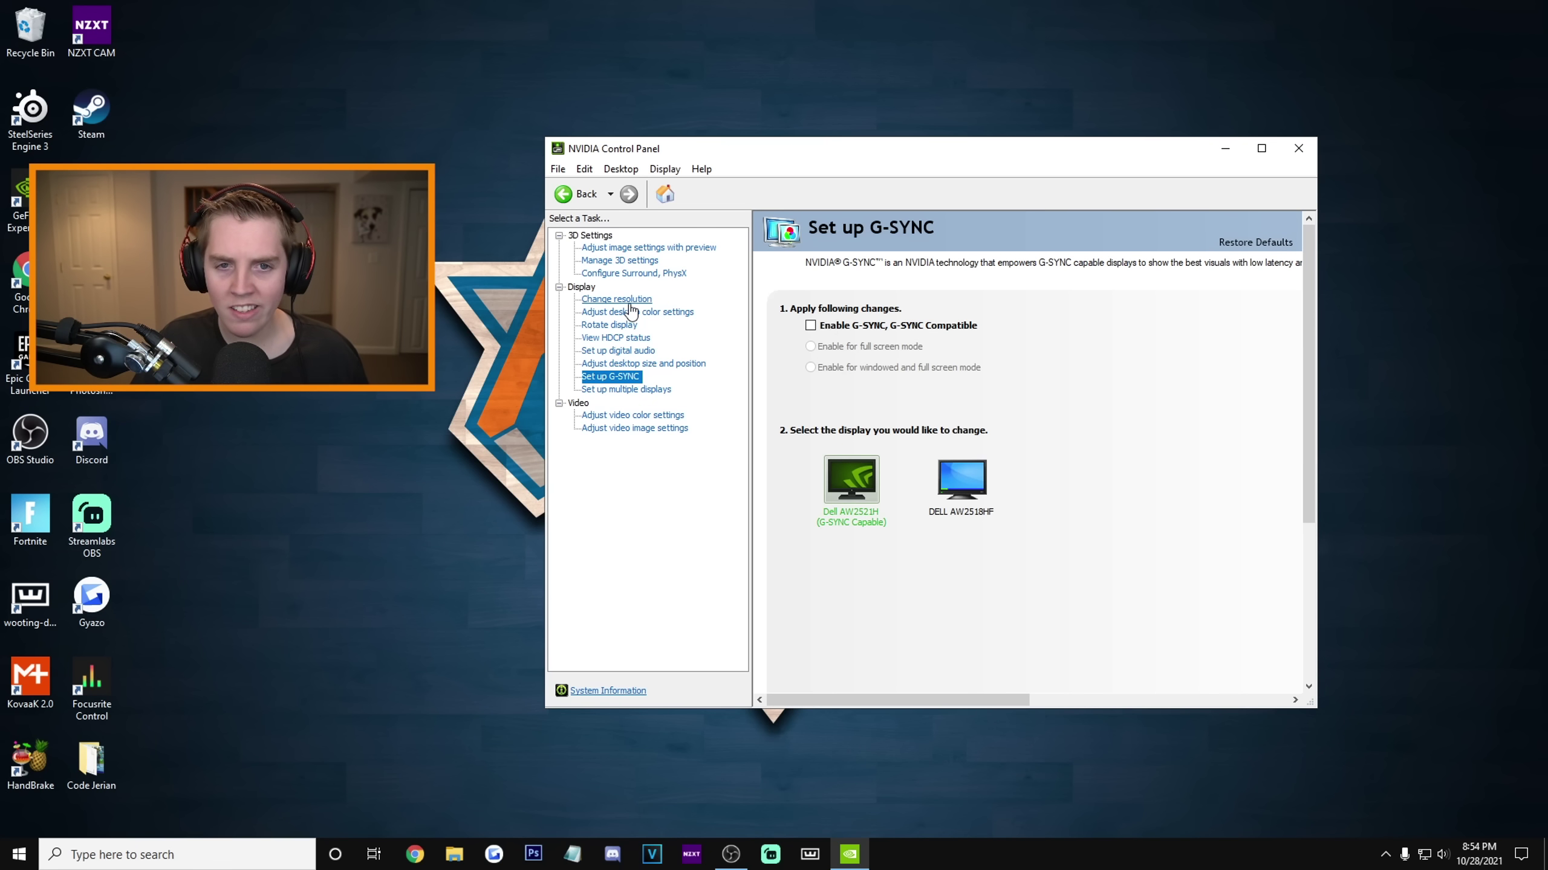
Open the Change Resolution page and review the resolution and refresh rate options for the Dell AW2521H
click(646, 299)
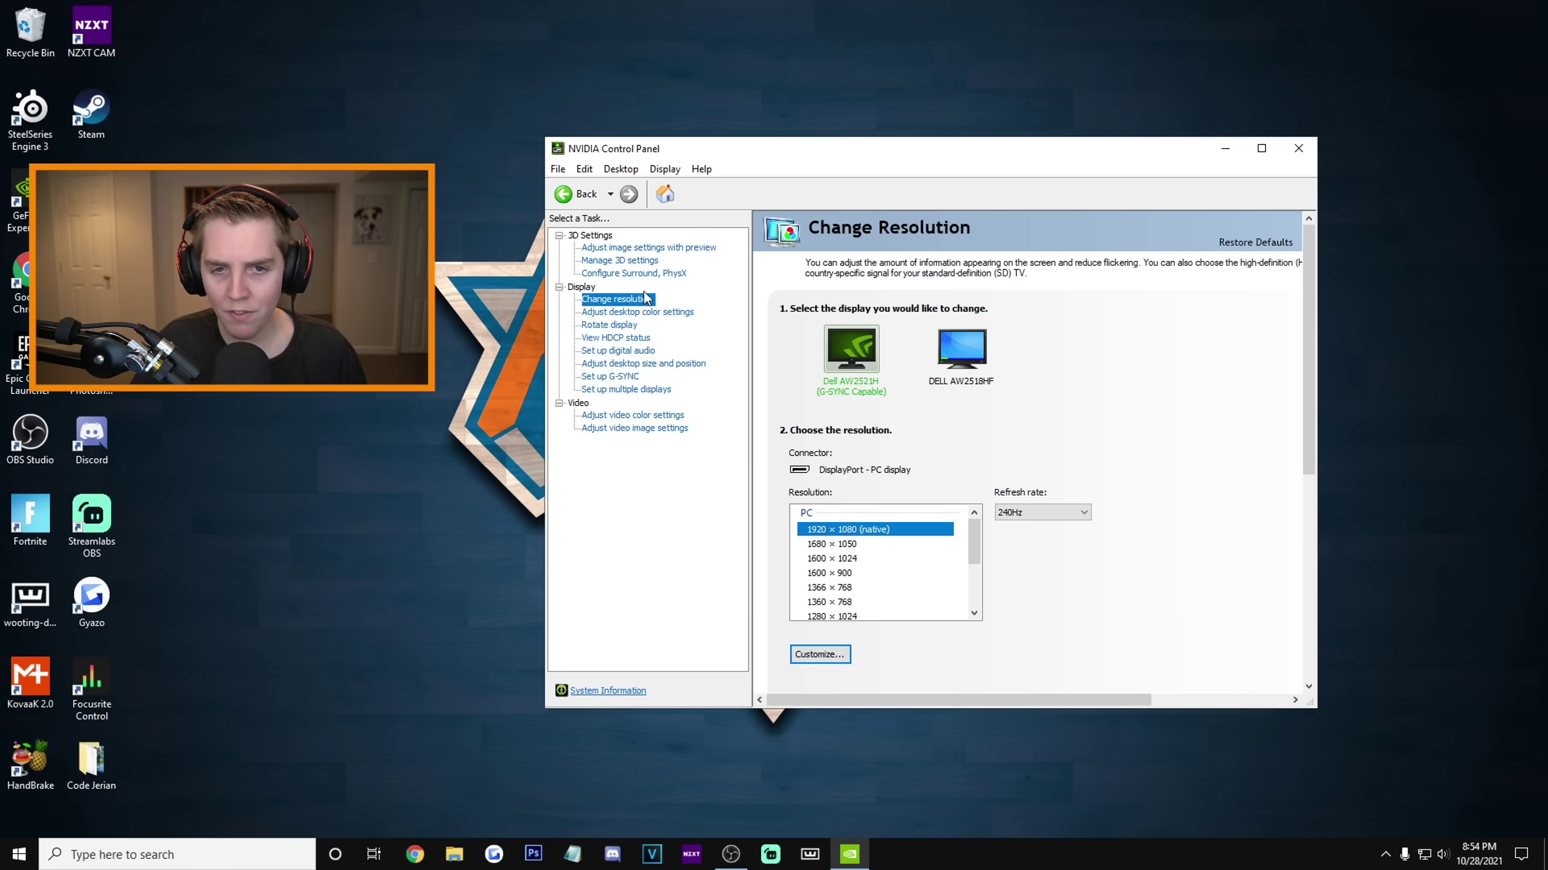
drag(1308, 283, 1307, 327)
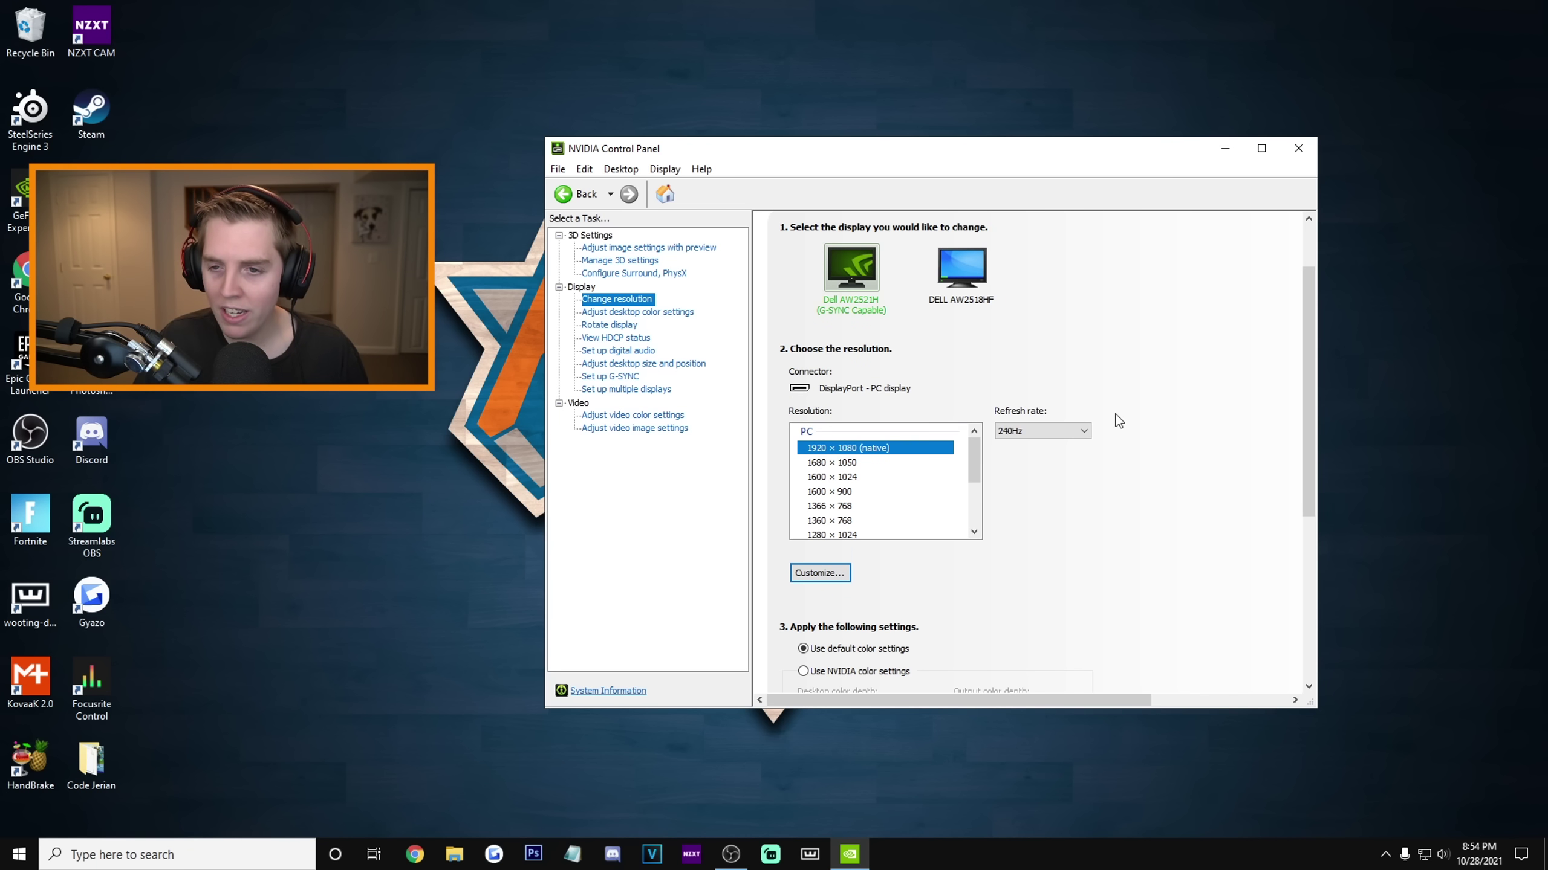
drag(1307, 284, 1281, 361)
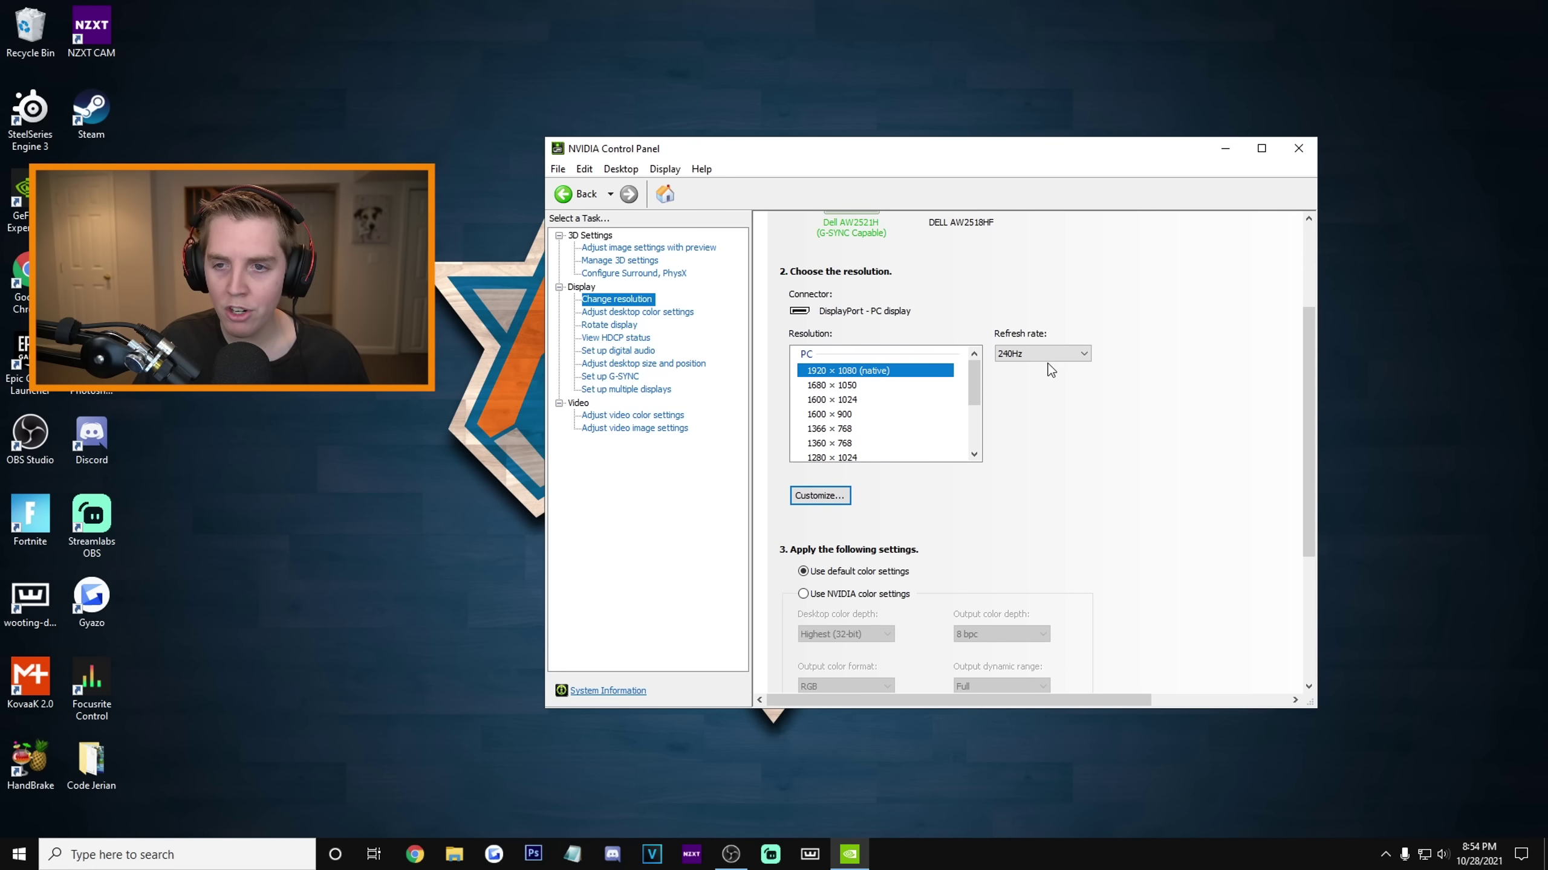
Set the Dell AW2521H's refresh rate to 240Hz at 1920 × 1080 (native), apply it and keep the change
click(1037, 354)
click(1036, 353)
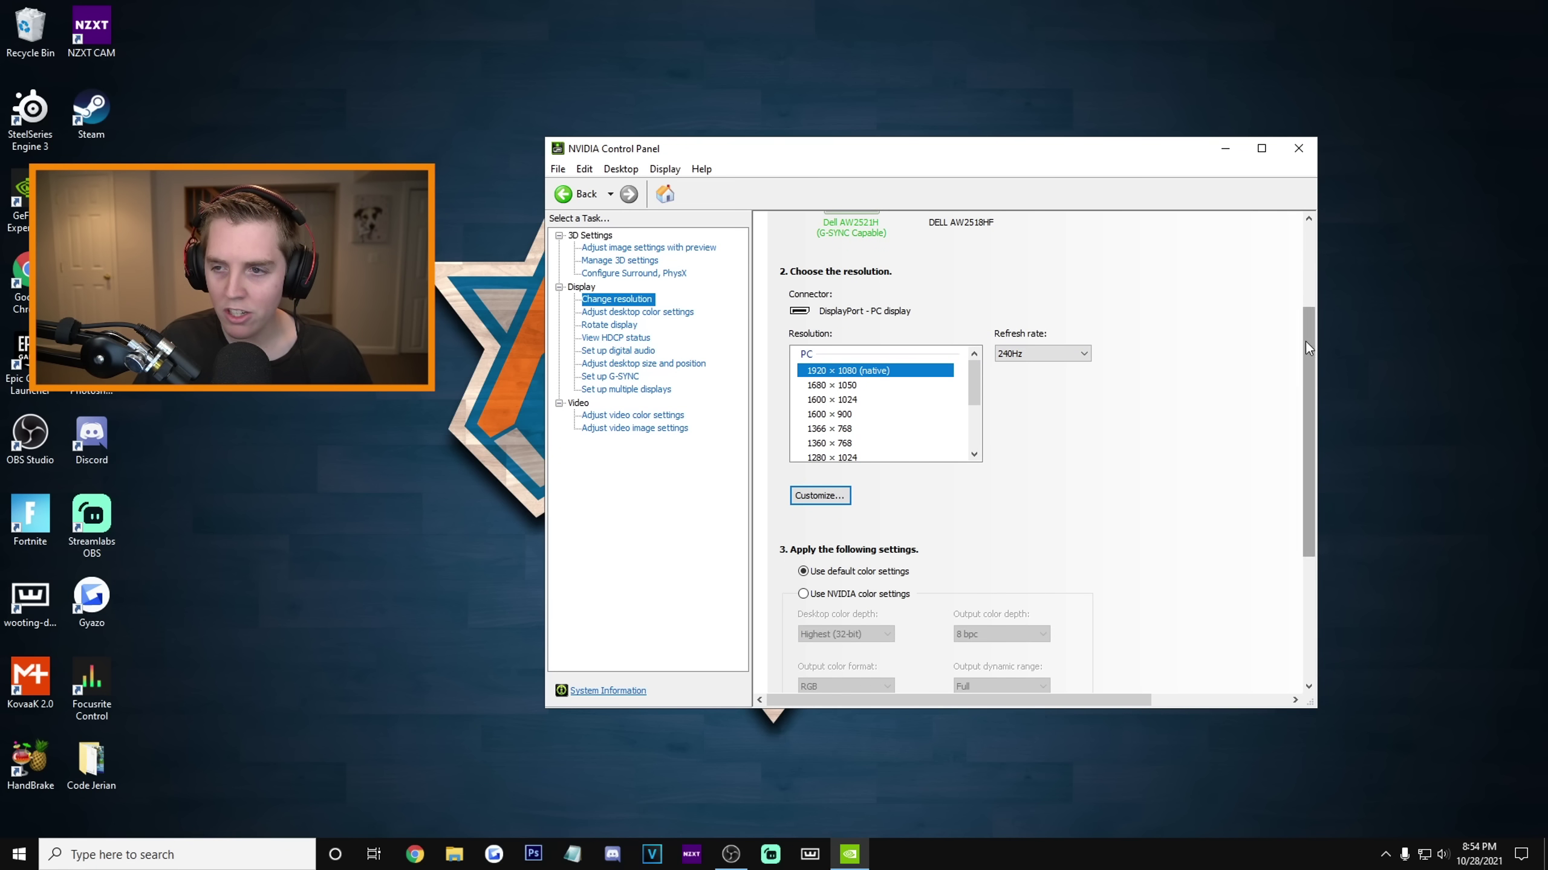
drag(1306, 341, 1306, 323)
drag(974, 434, 948, 385)
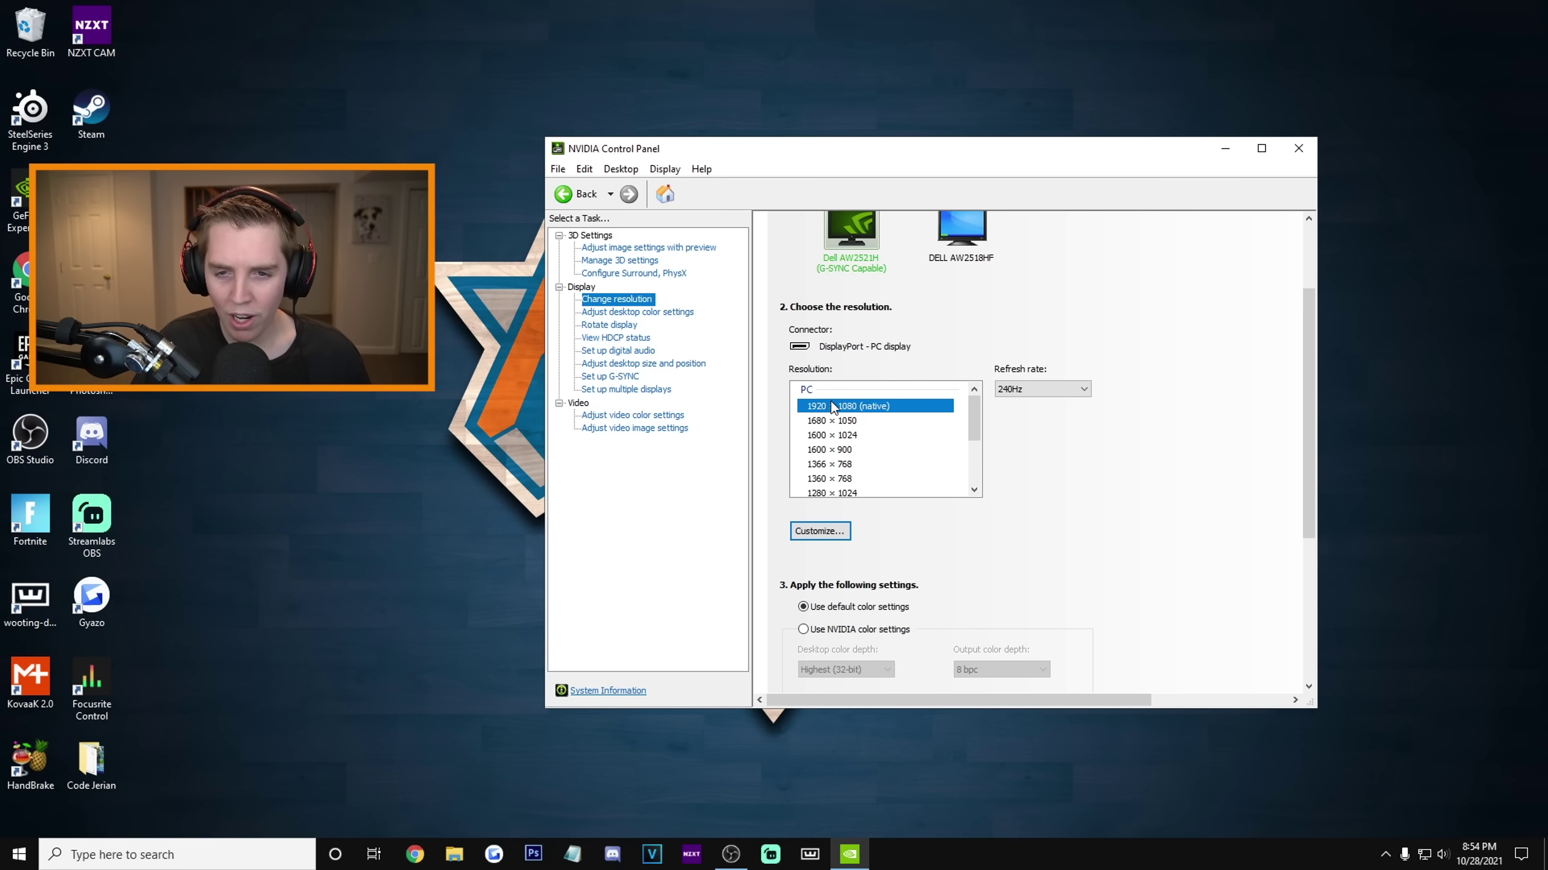
click(1022, 387)
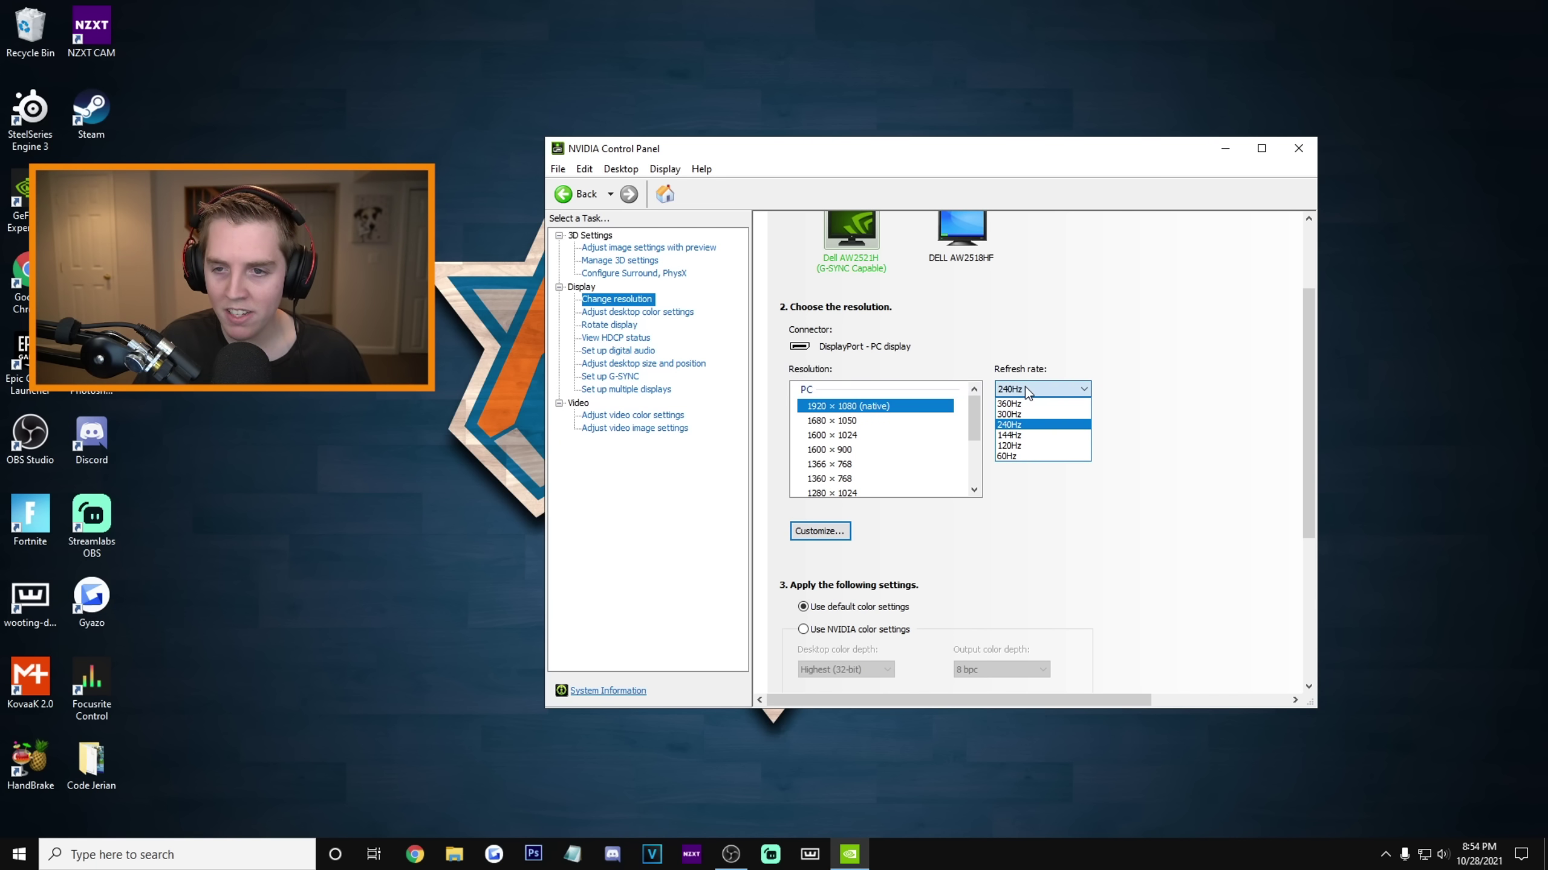
click(1021, 426)
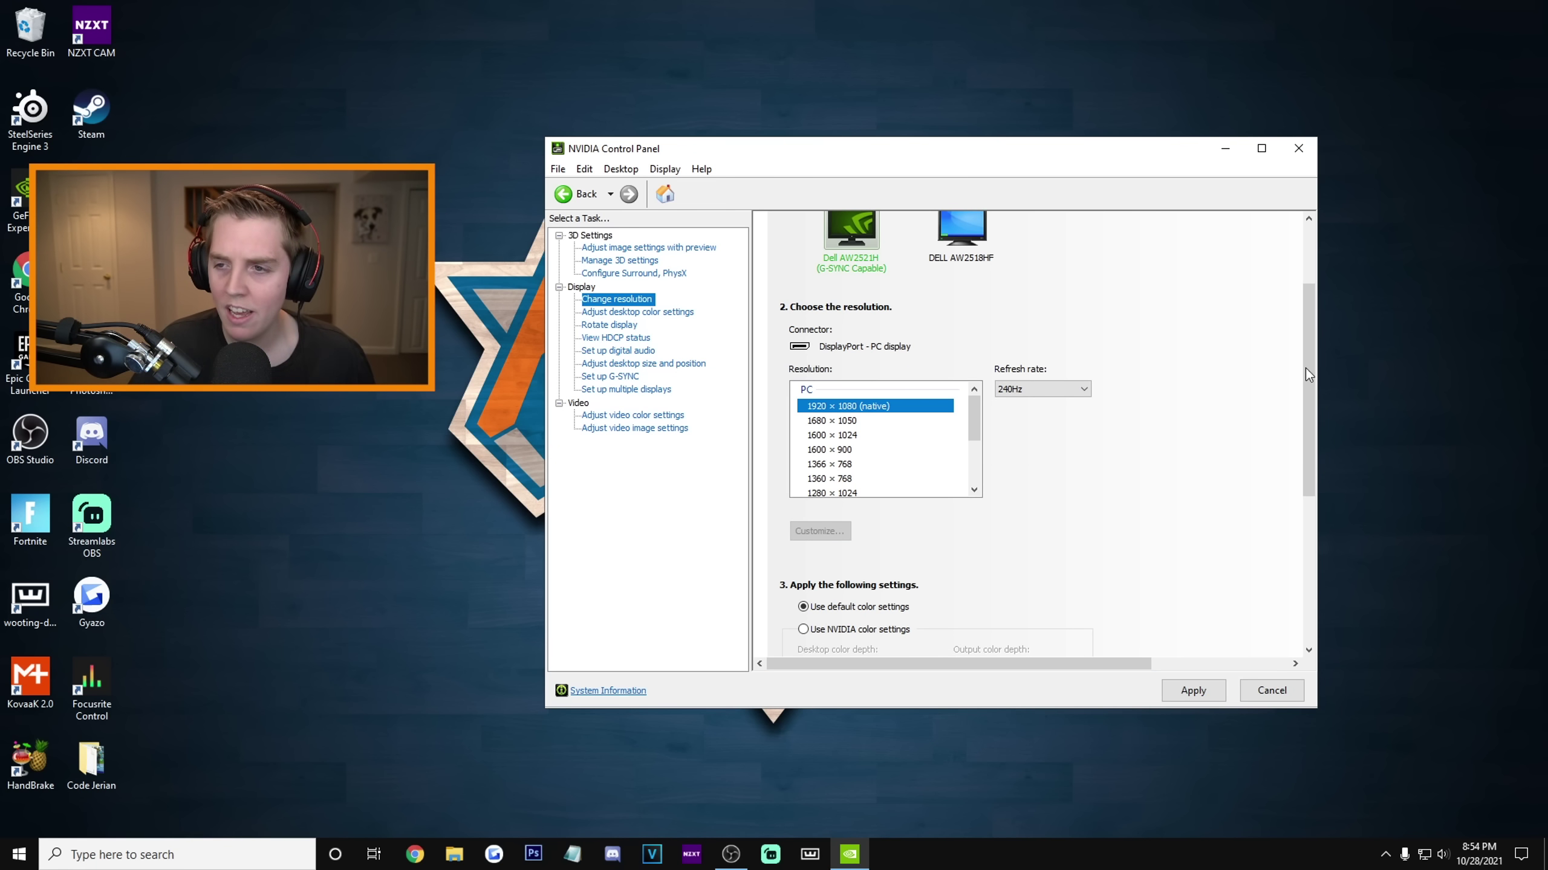
scroll(1311, 322, down, 5)
click(1192, 690)
click(1015, 462)
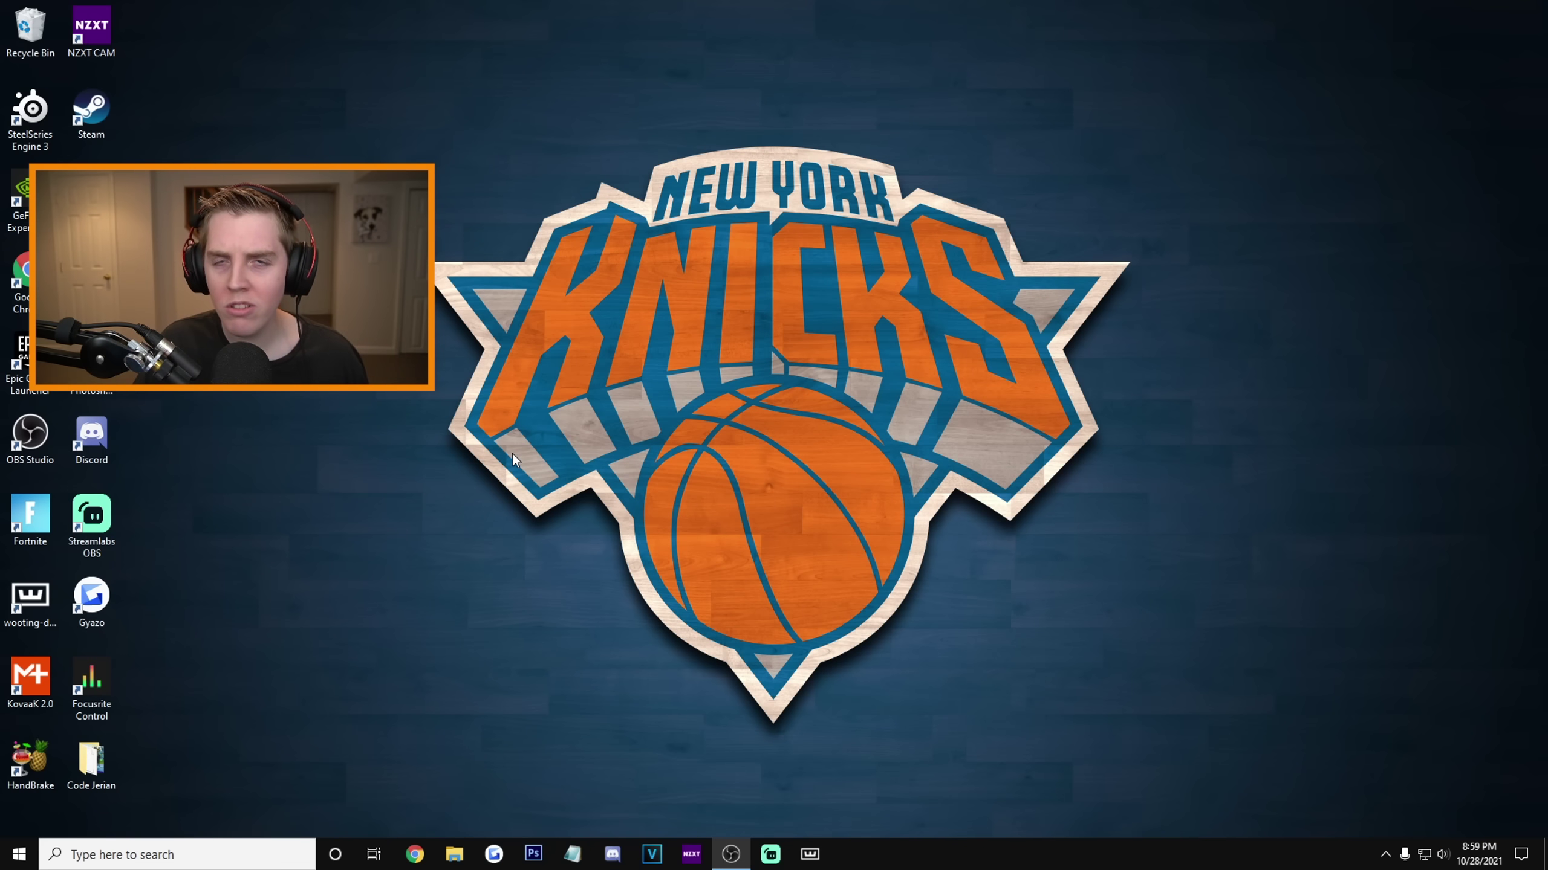
Open the Windows Graphics settings page through a system search for "graphics"
key(super+s)
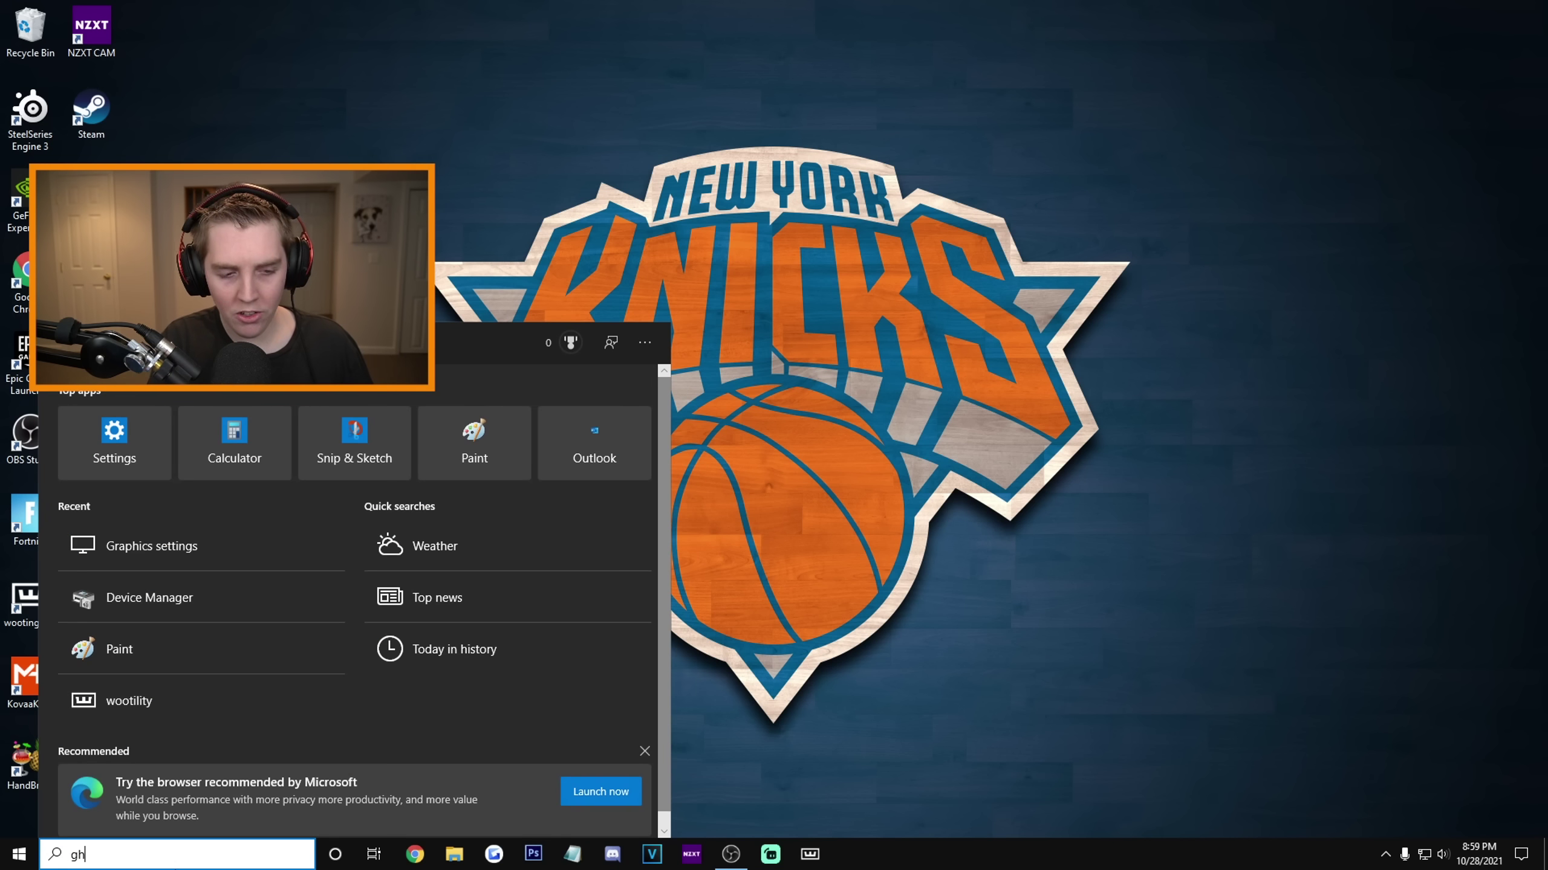
text(graphic)
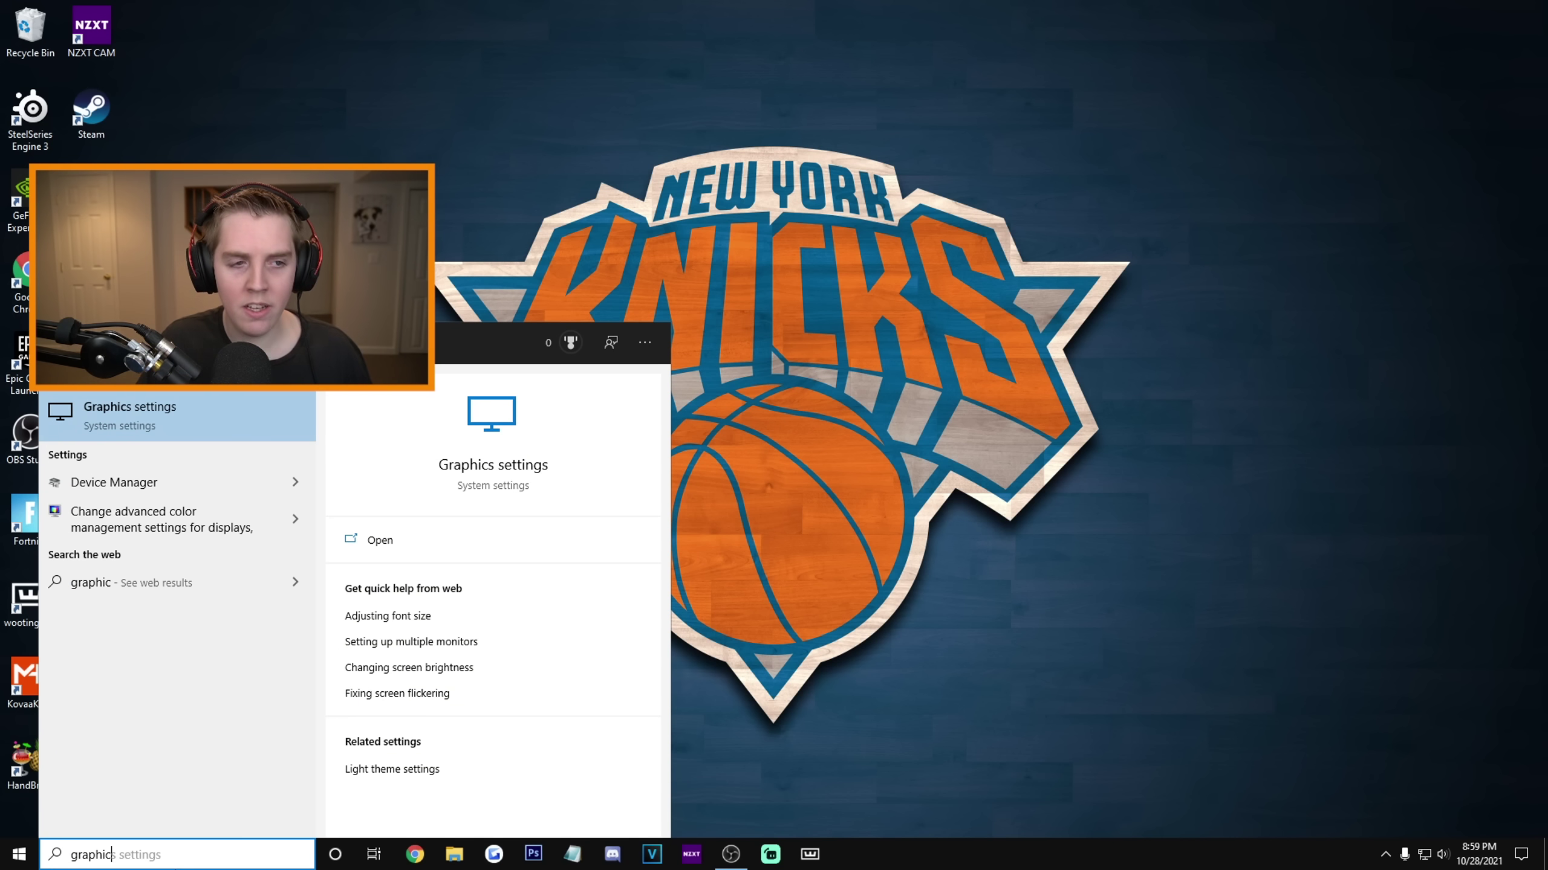
key(Return)
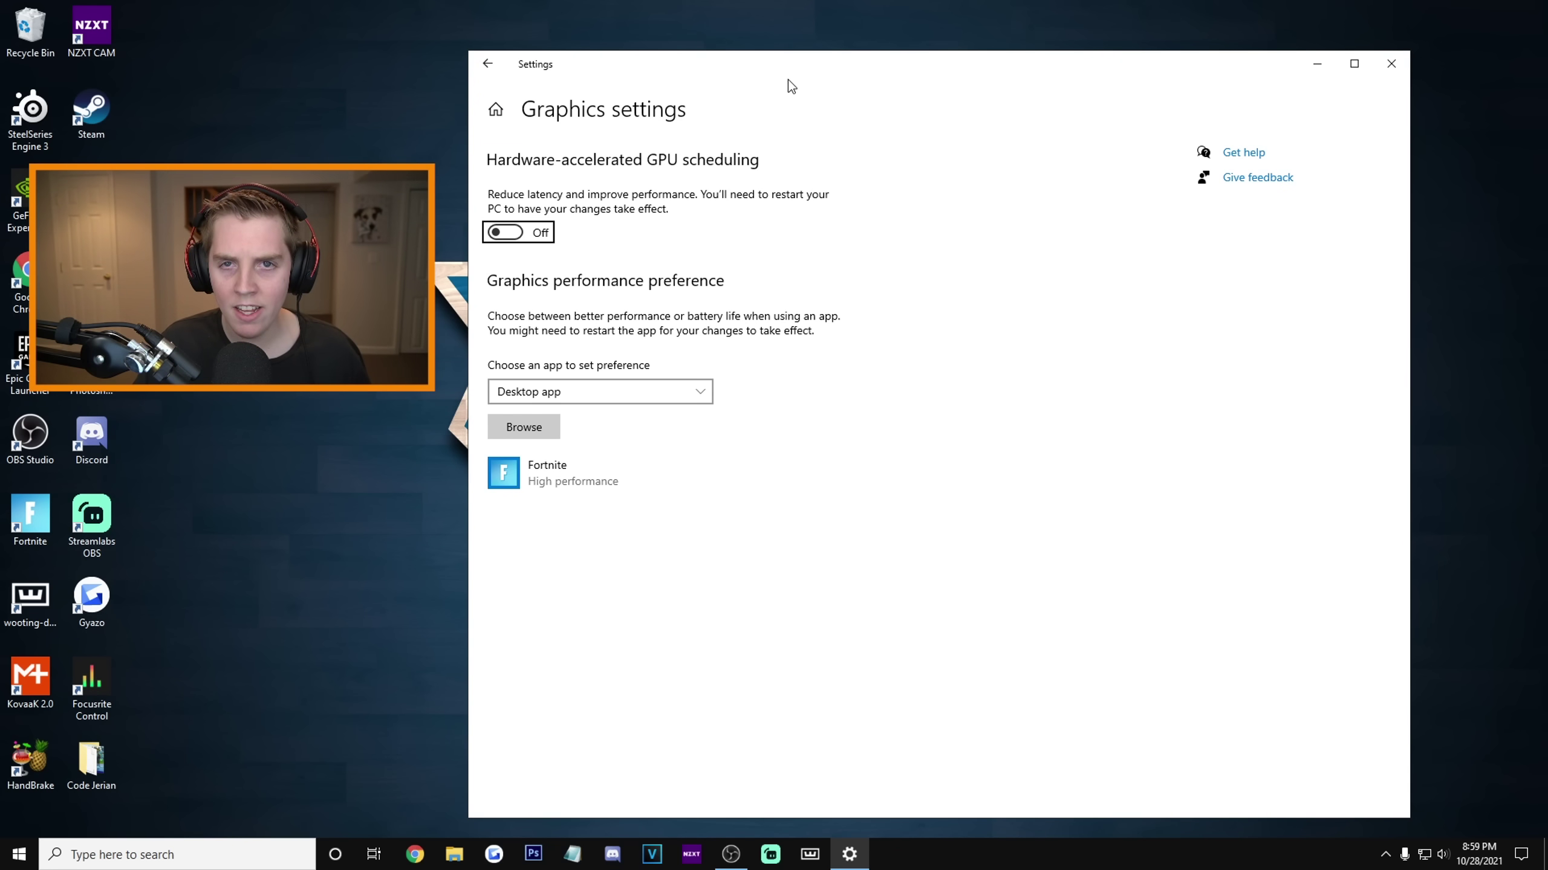
drag(786, 69, 786, 56)
click(130, 852)
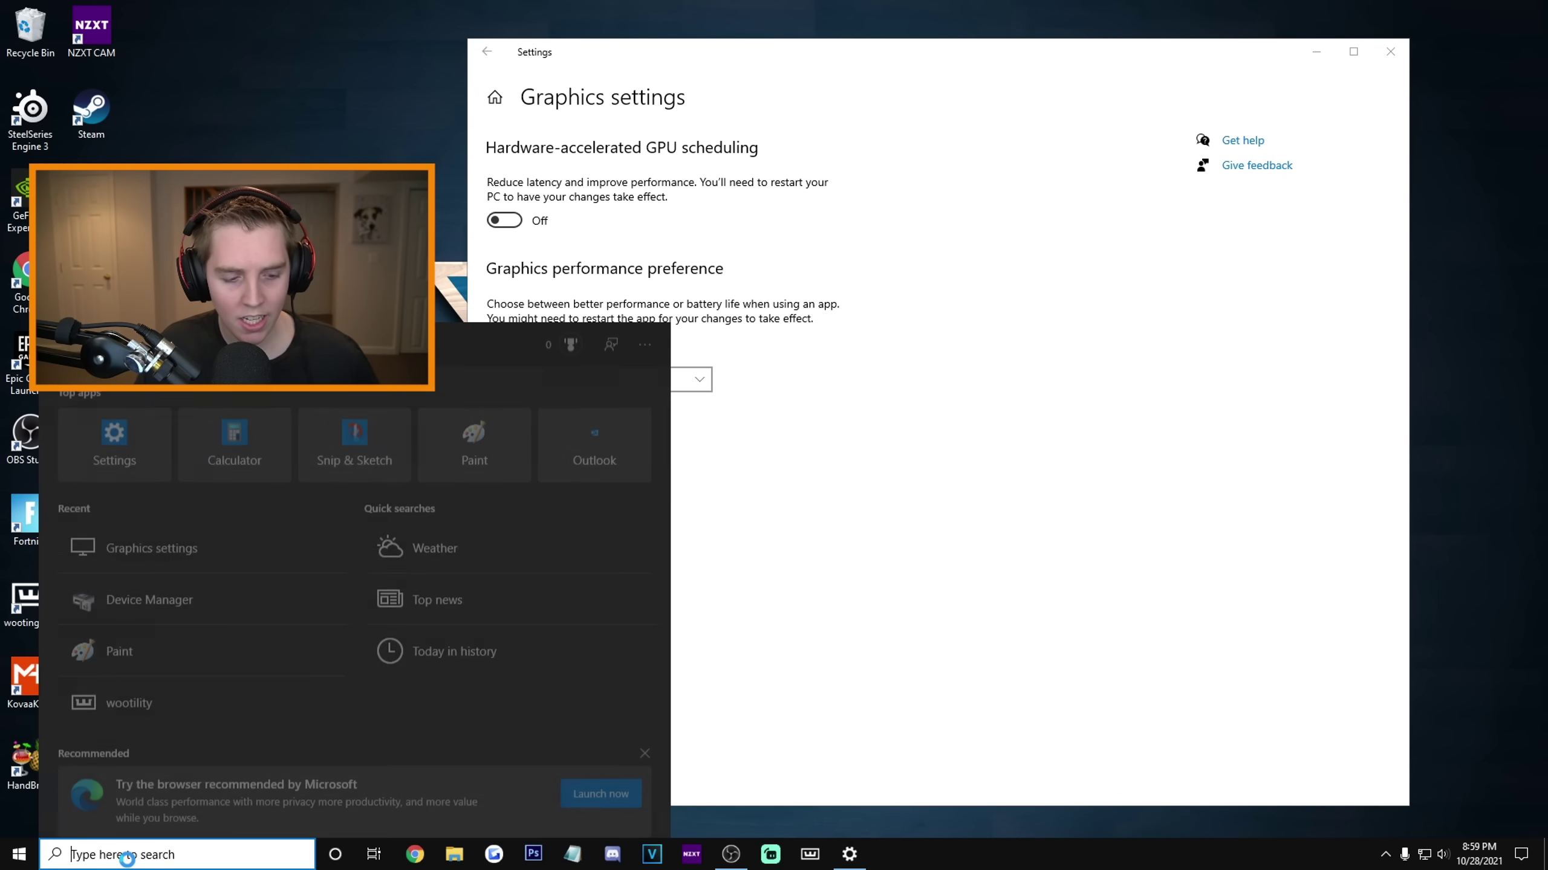
text(gra)
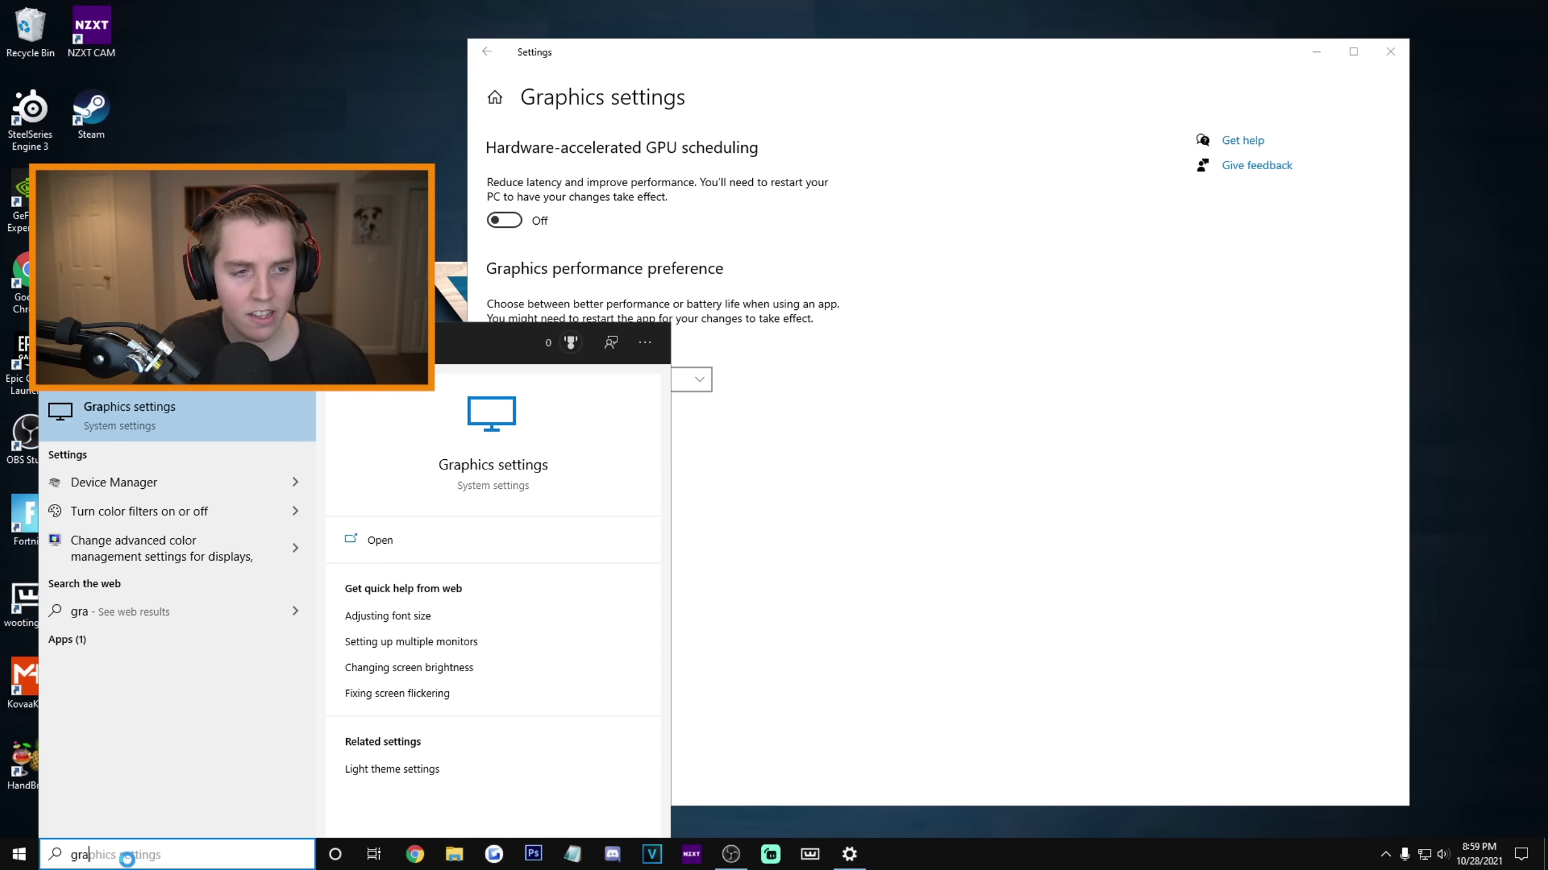
click(210, 400)
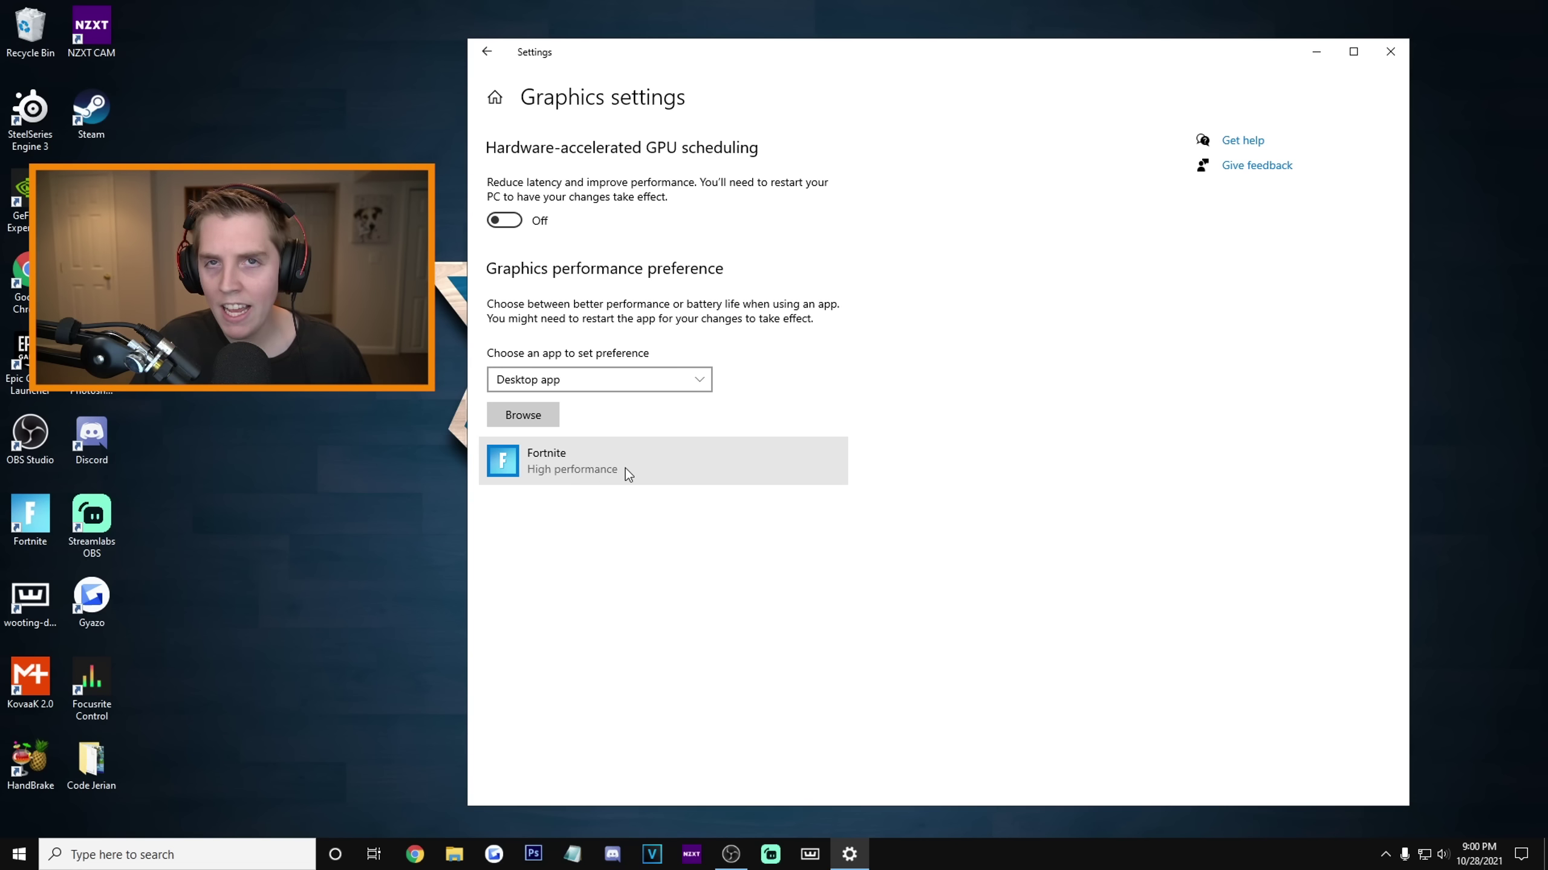
Browse for a desktop app to set a graphics preference and go to the Program Files folder
click(536, 417)
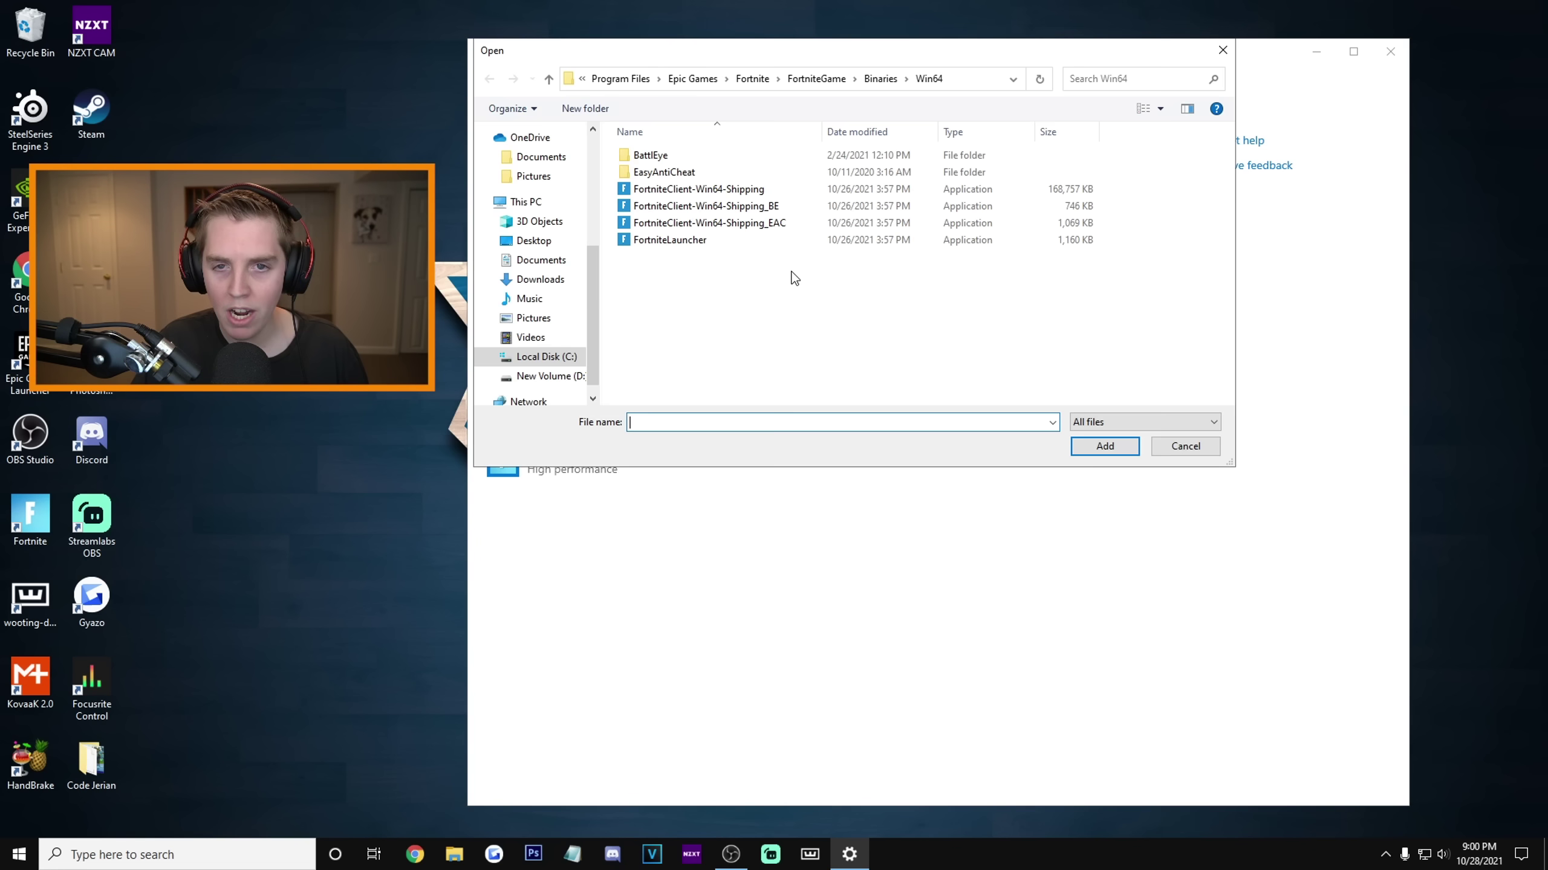
click(637, 81)
drag(1226, 165, 1224, 276)
scroll(1202, 252, up, 6)
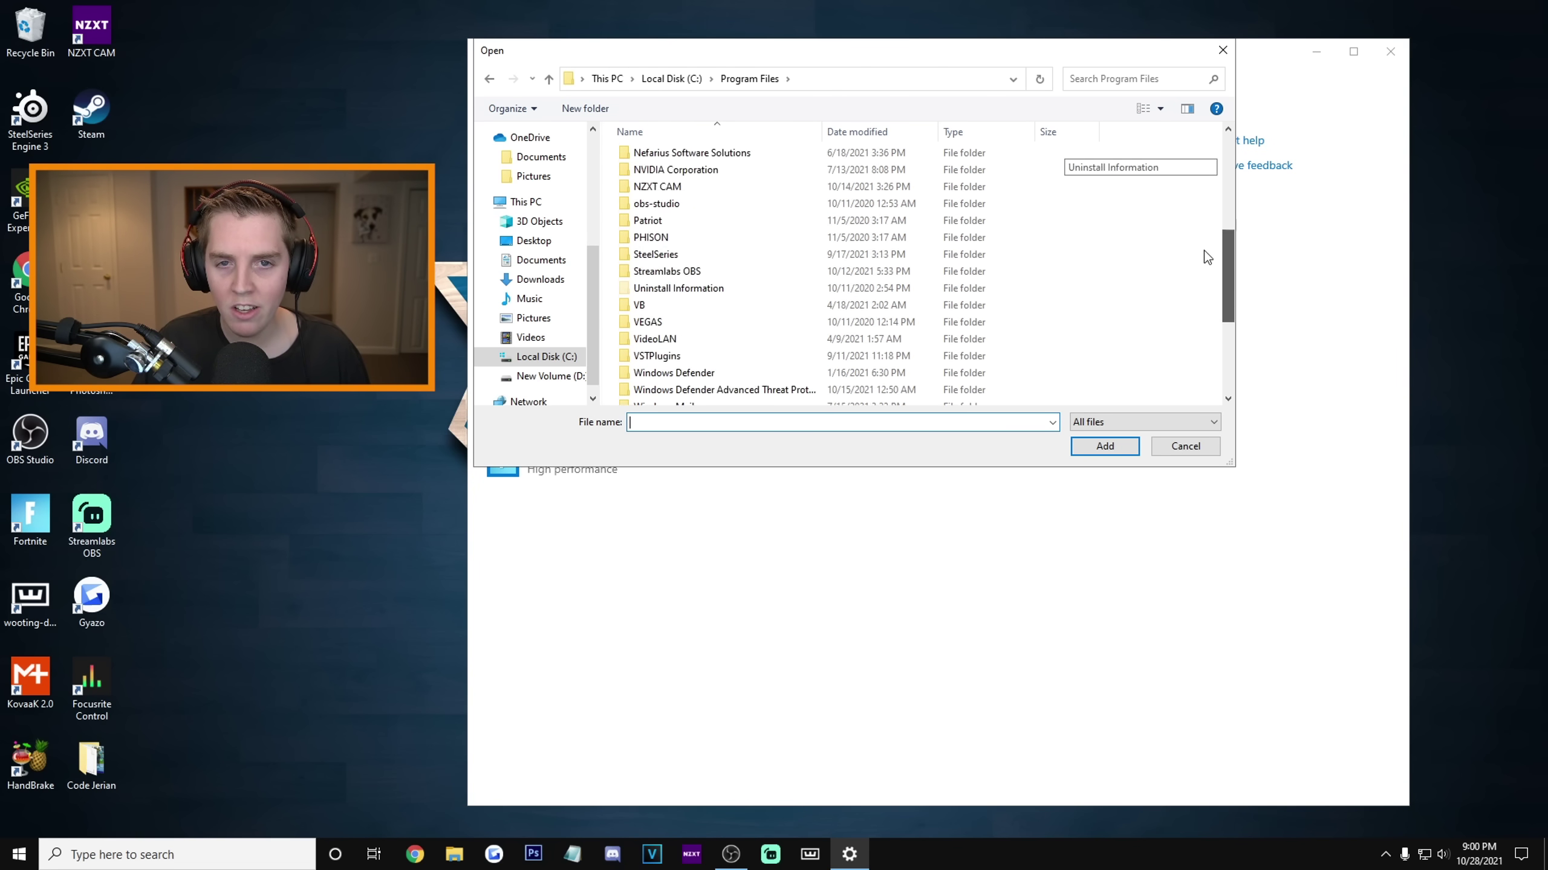
scroll(732, 238, down, 2)
scroll(723, 228, up, 2)
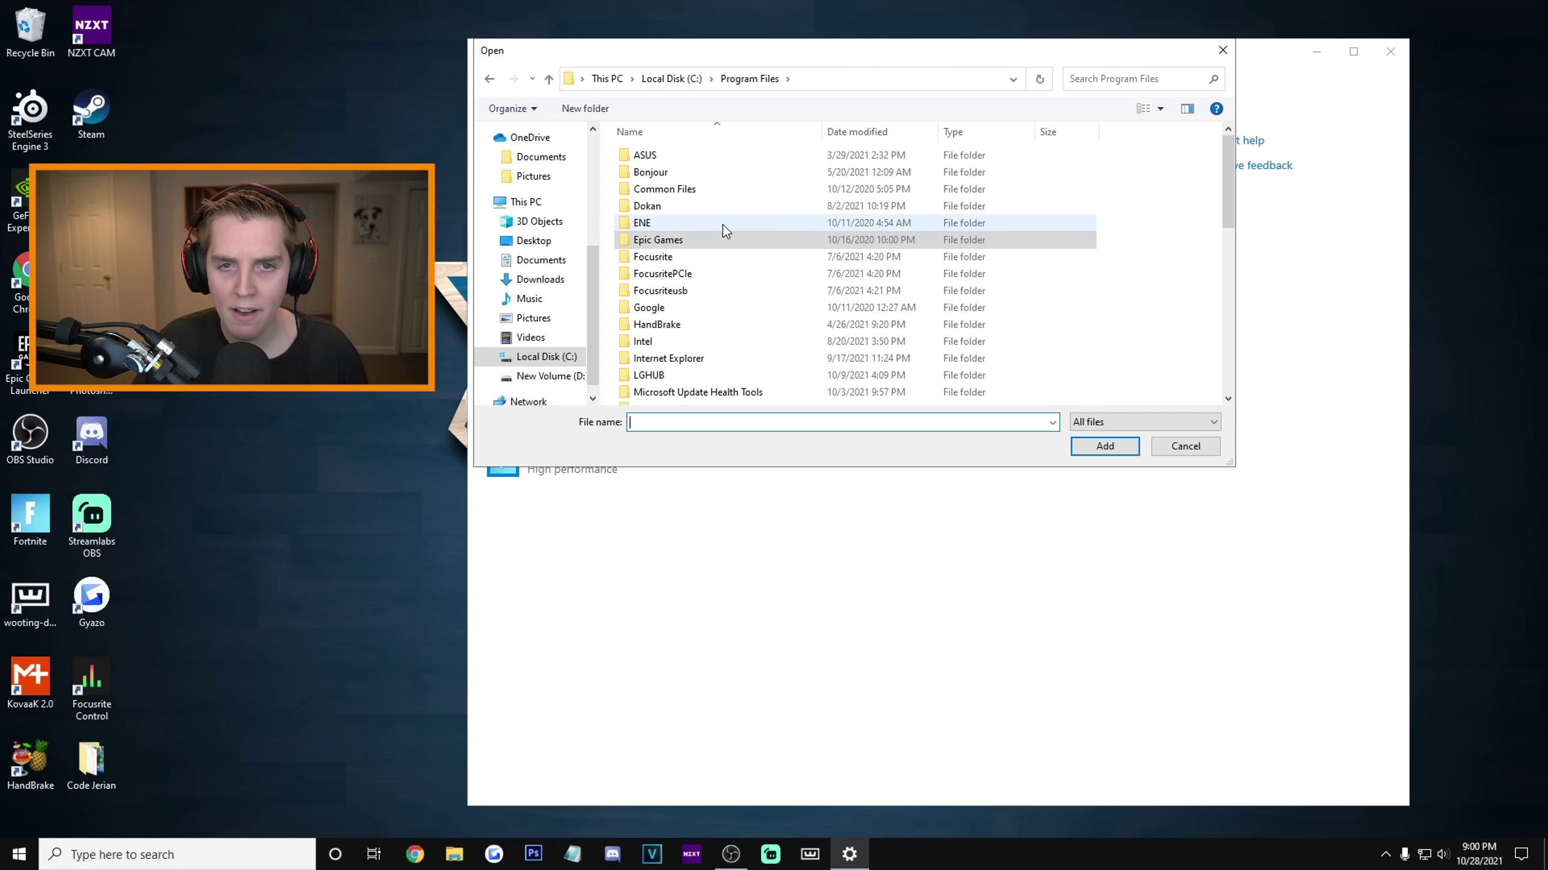
Try to add FortniteClient-Win64-Shipping from Epic Games > Fortnite > FortniteGame > Binaries > Win64 to the graphics preference apps
double_click(691, 240)
double_click(686, 191)
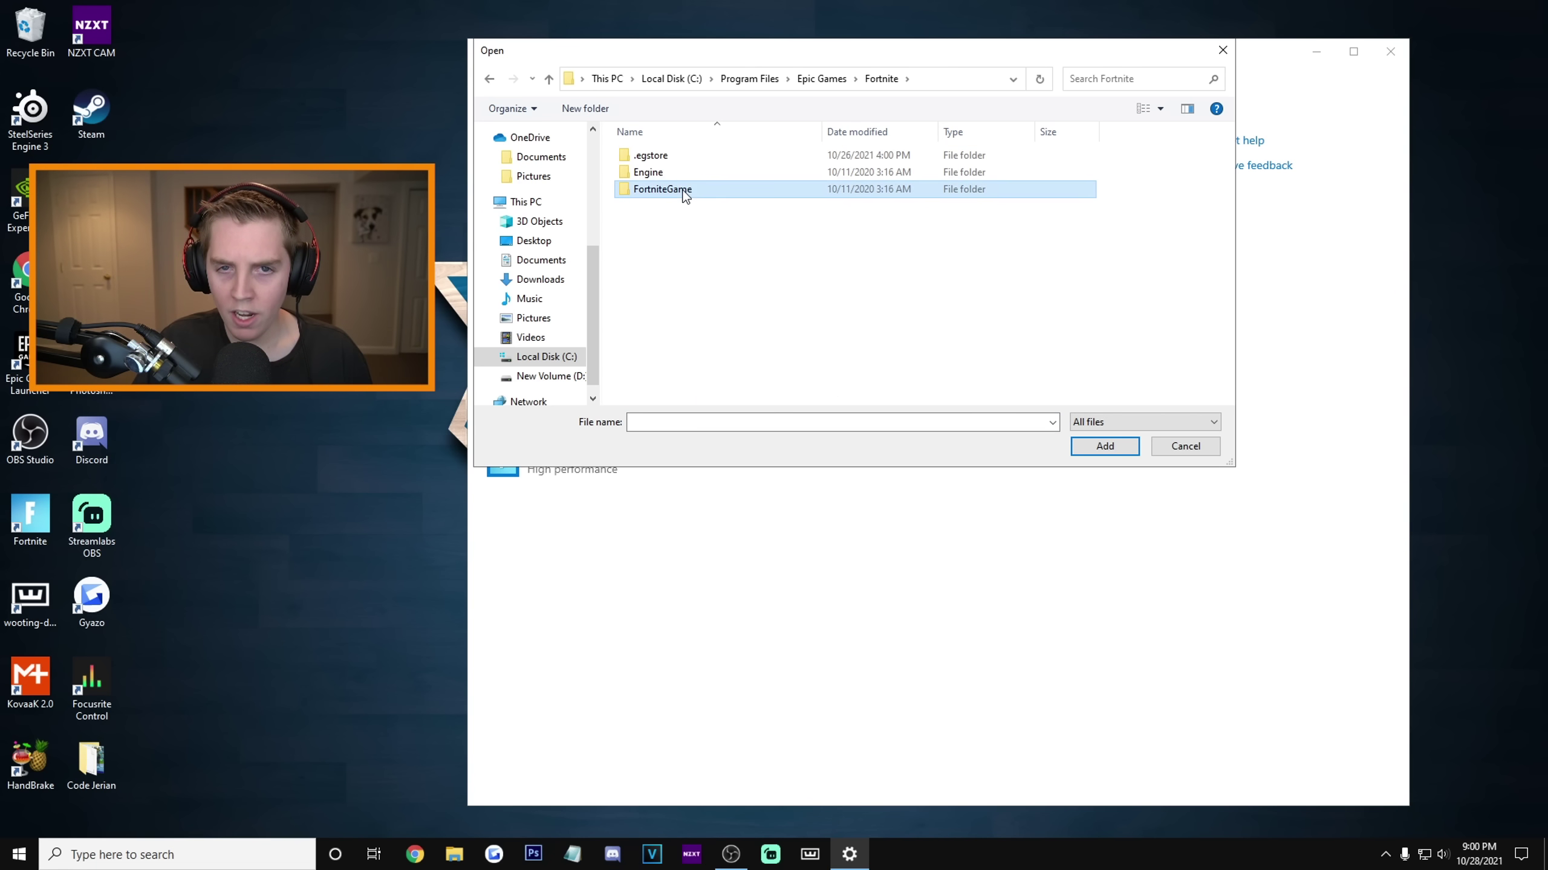
double_click(684, 193)
double_click(675, 170)
double_click(676, 173)
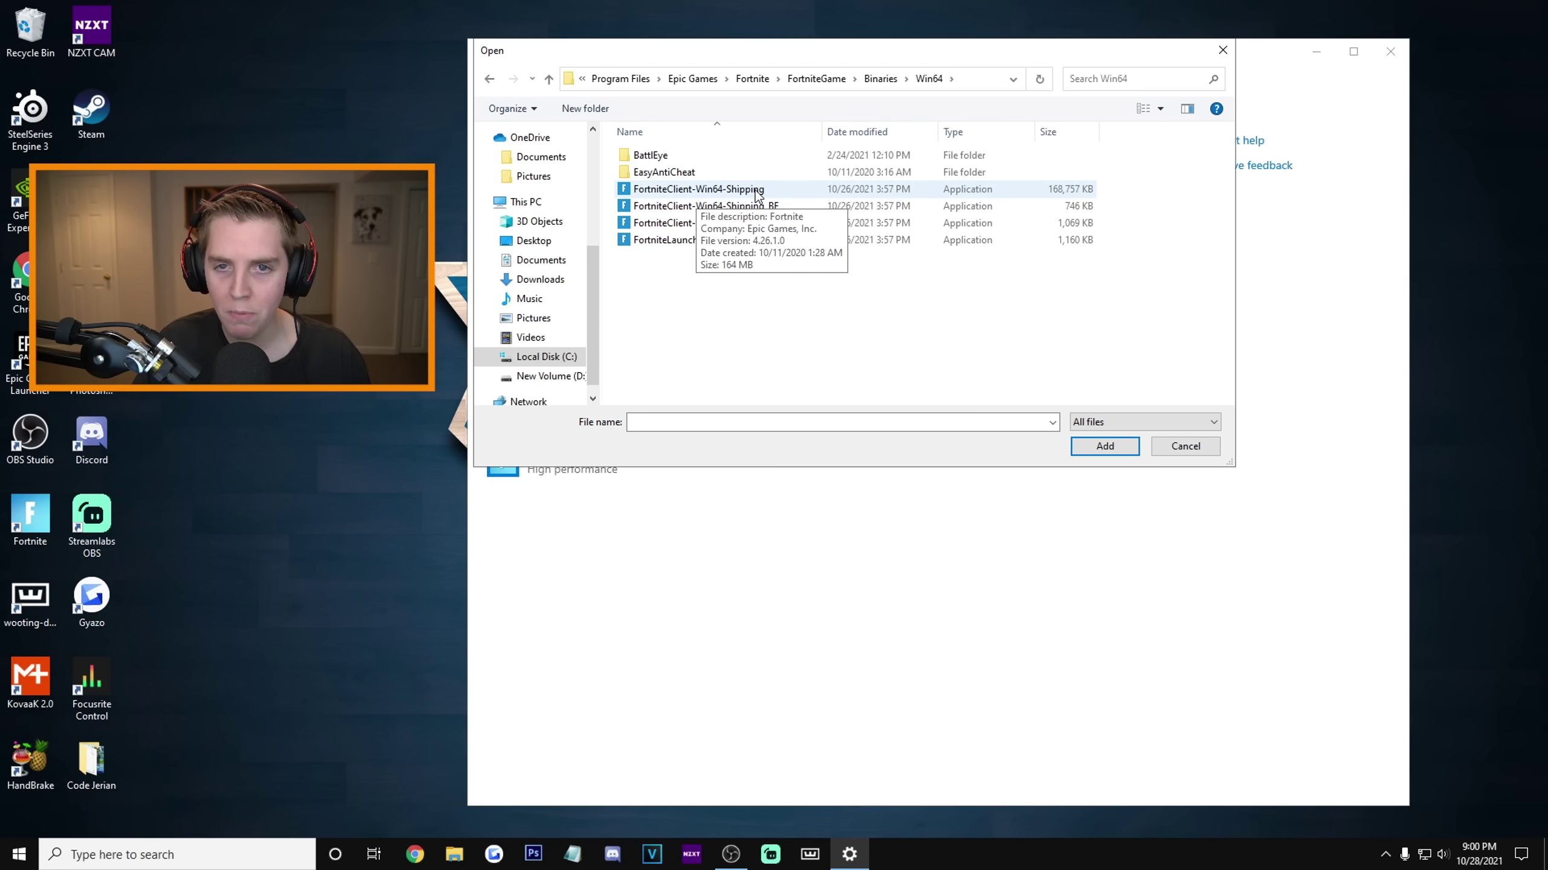
click(757, 192)
click(1105, 446)
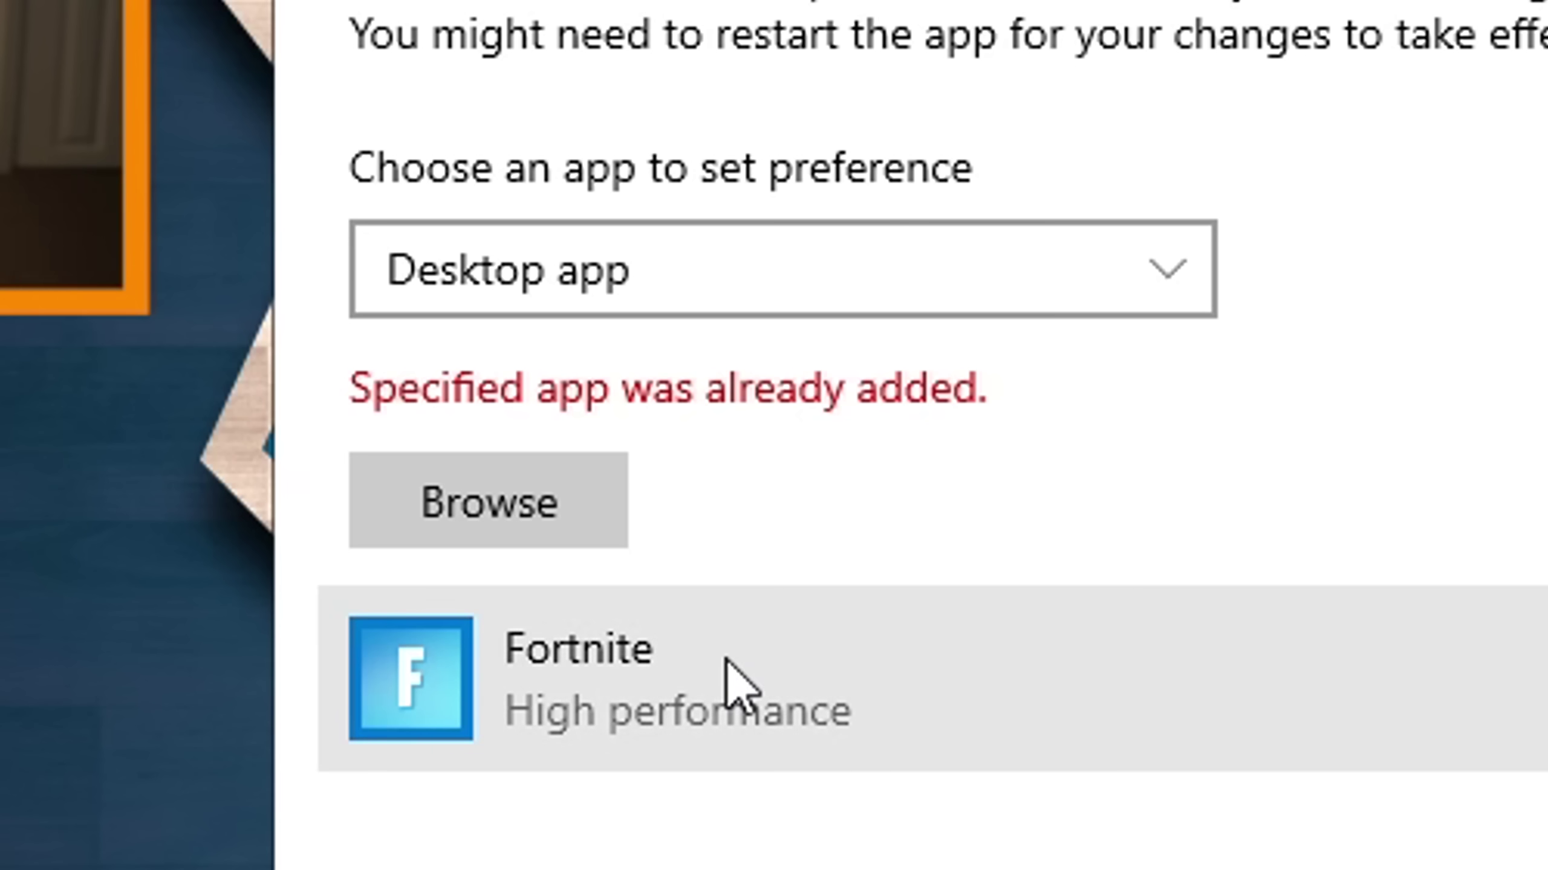
Open Fortnite's graphics preference options and save High performance as its preference
click(585, 487)
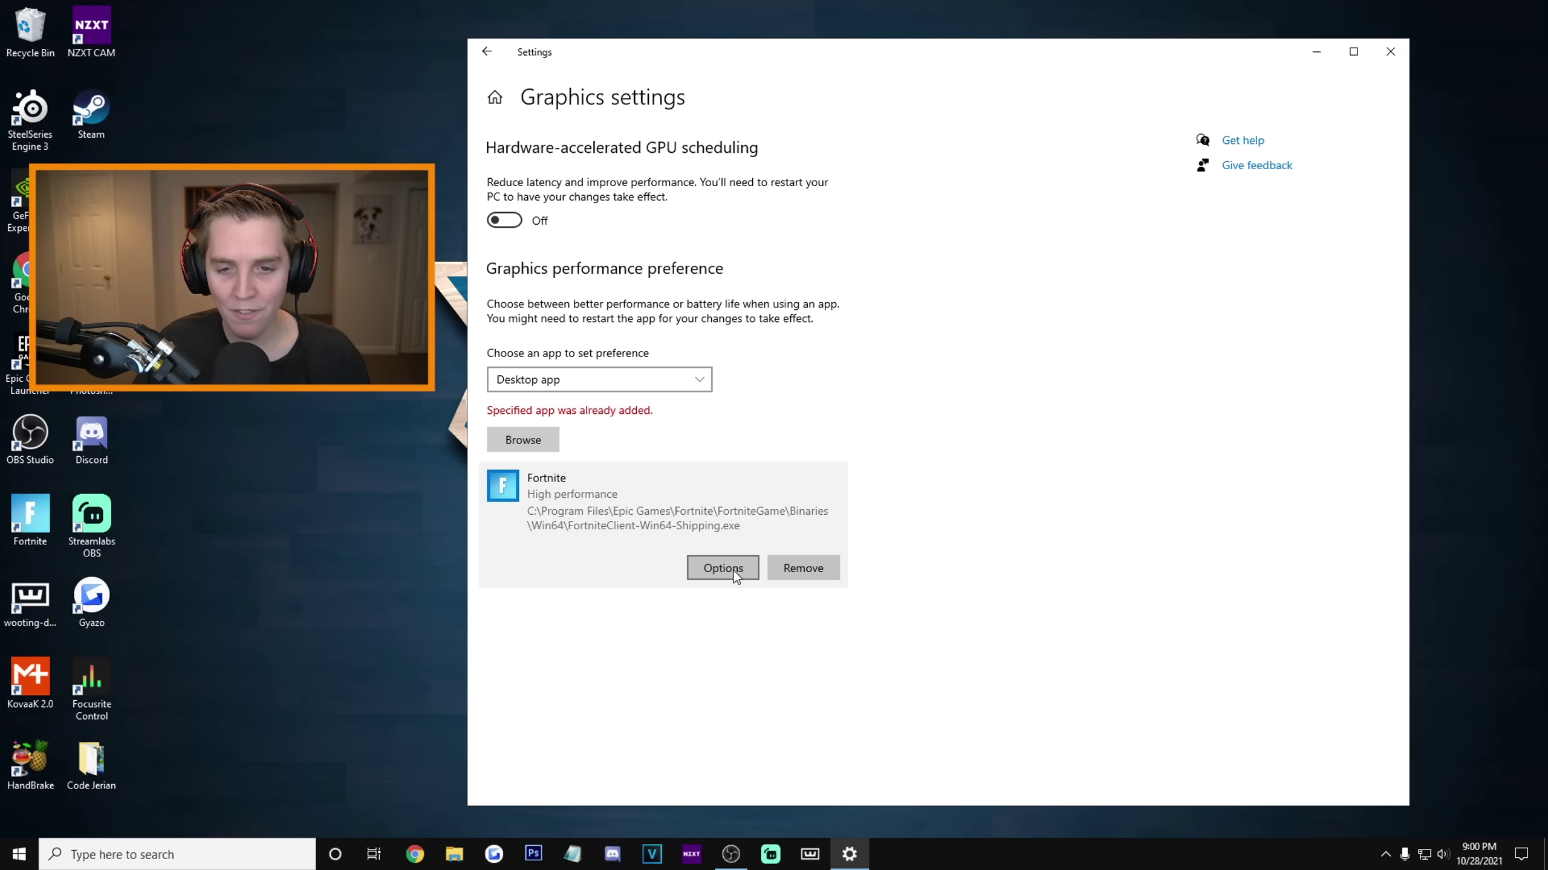
click(723, 568)
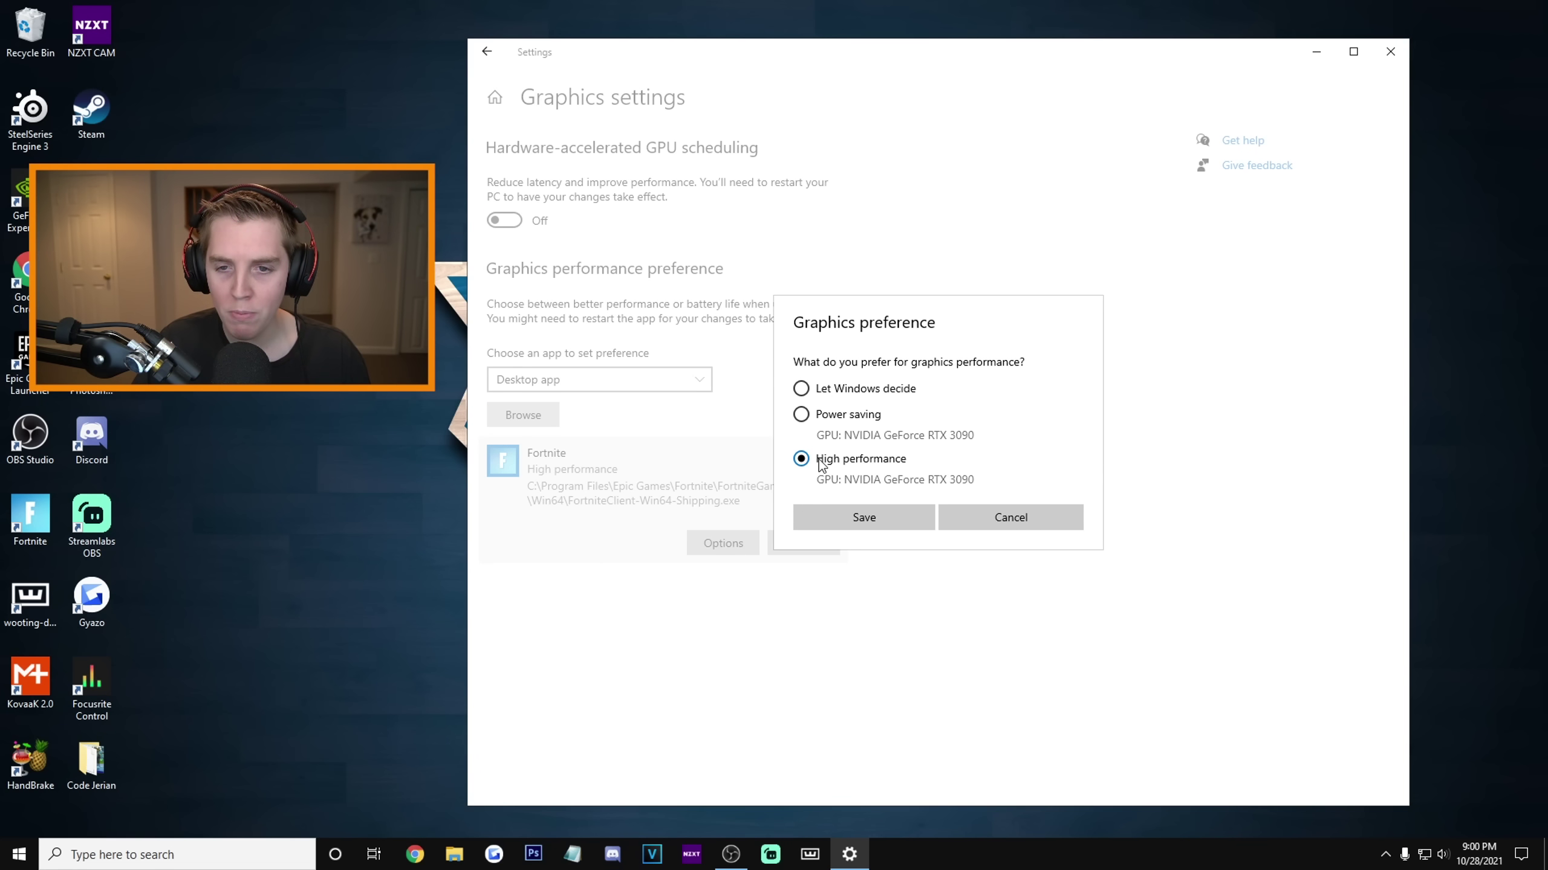
click(875, 510)
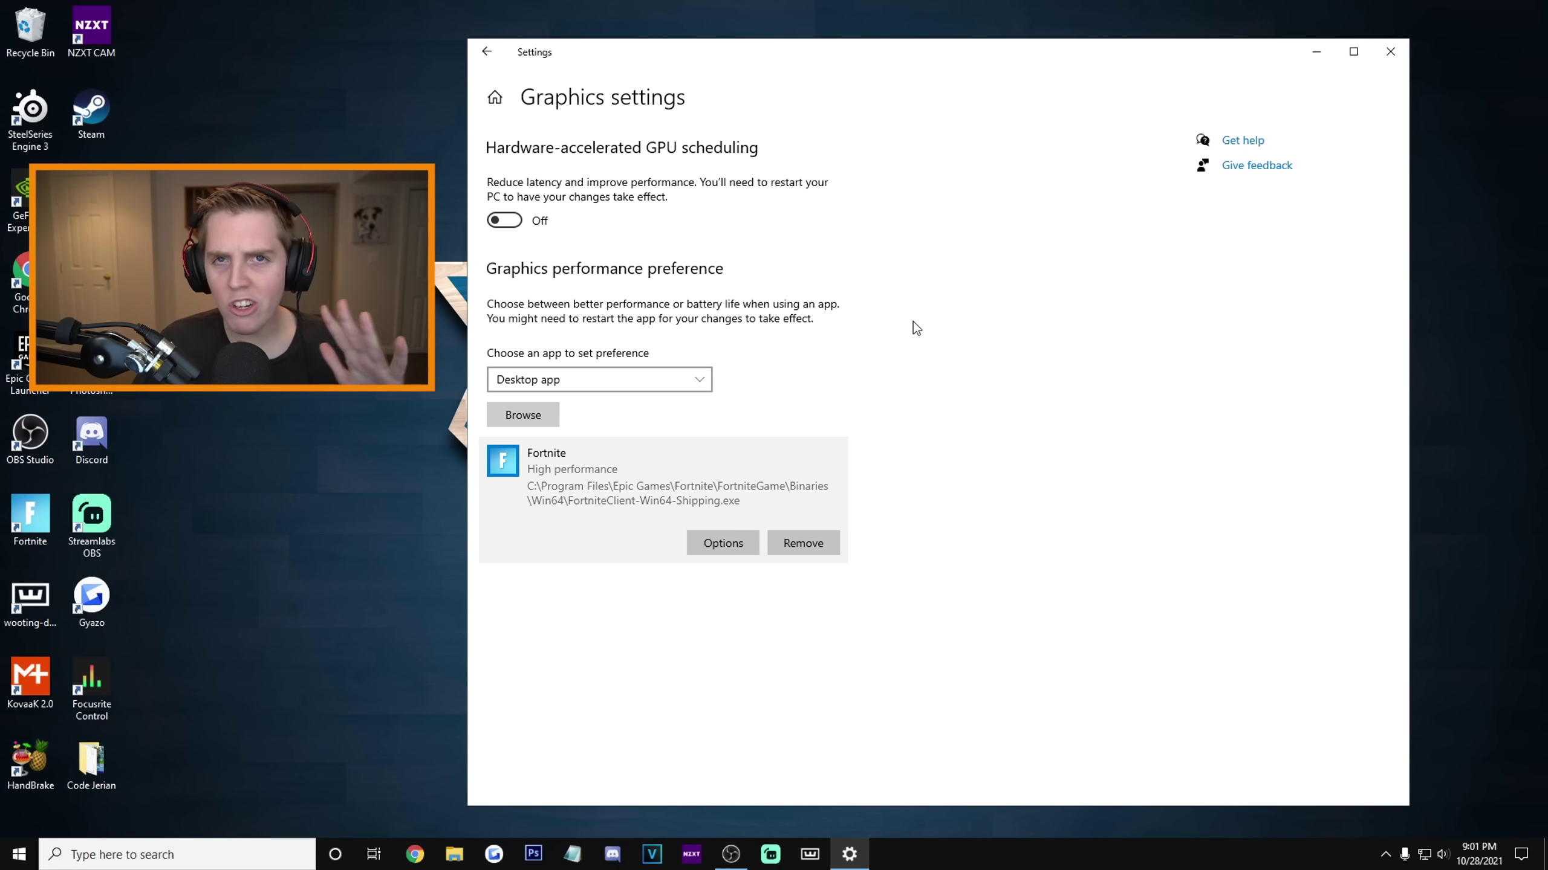
Search the system for "Settings" and open the Windows Settings app
click(167, 854)
text(Setti)
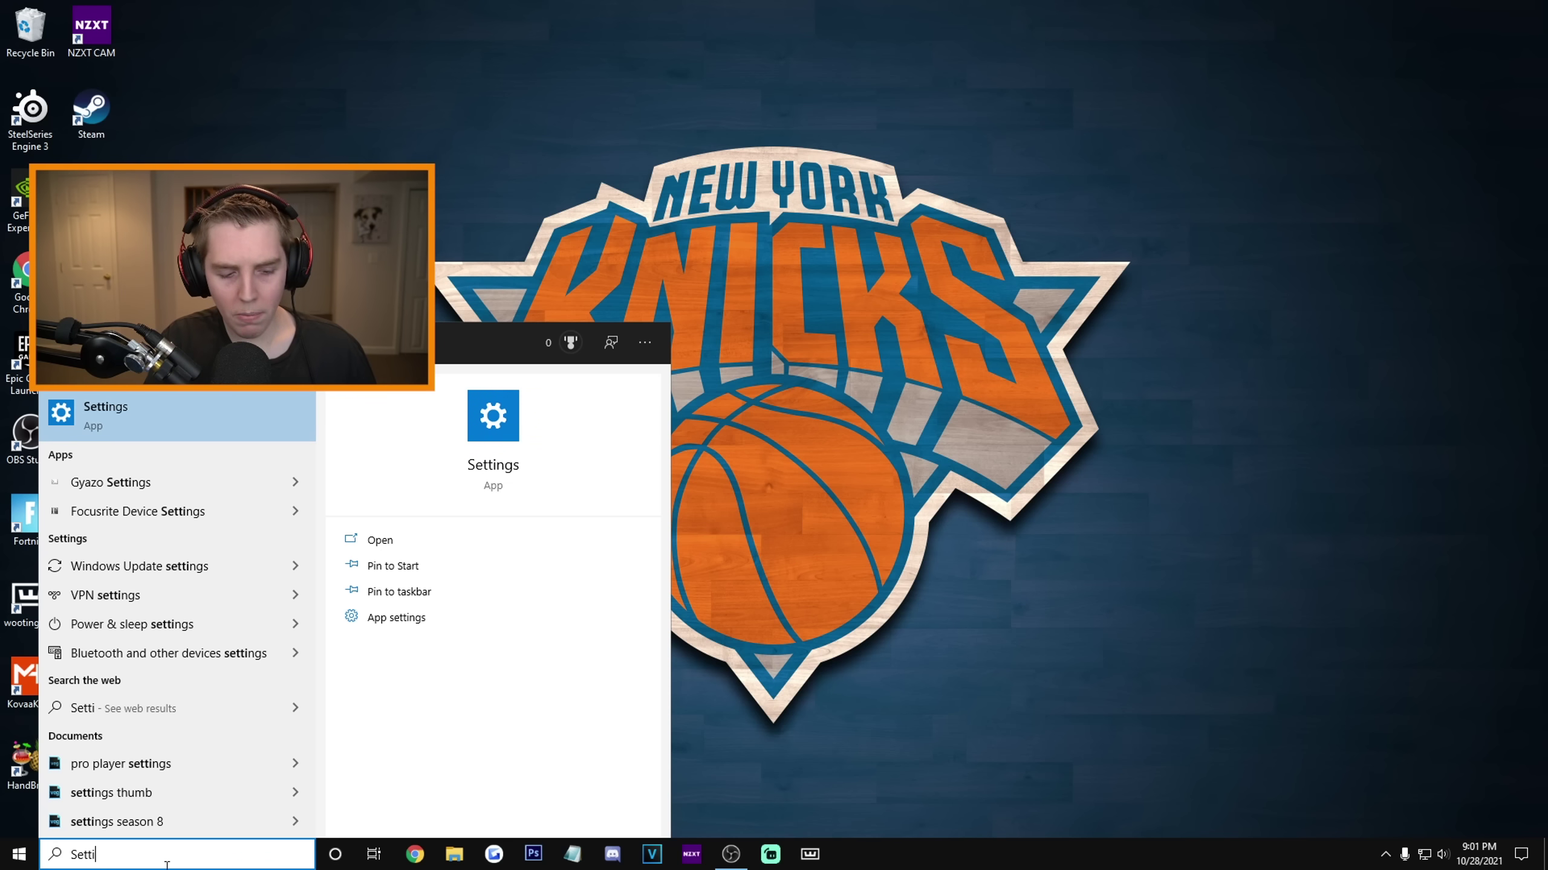
text(ngs)
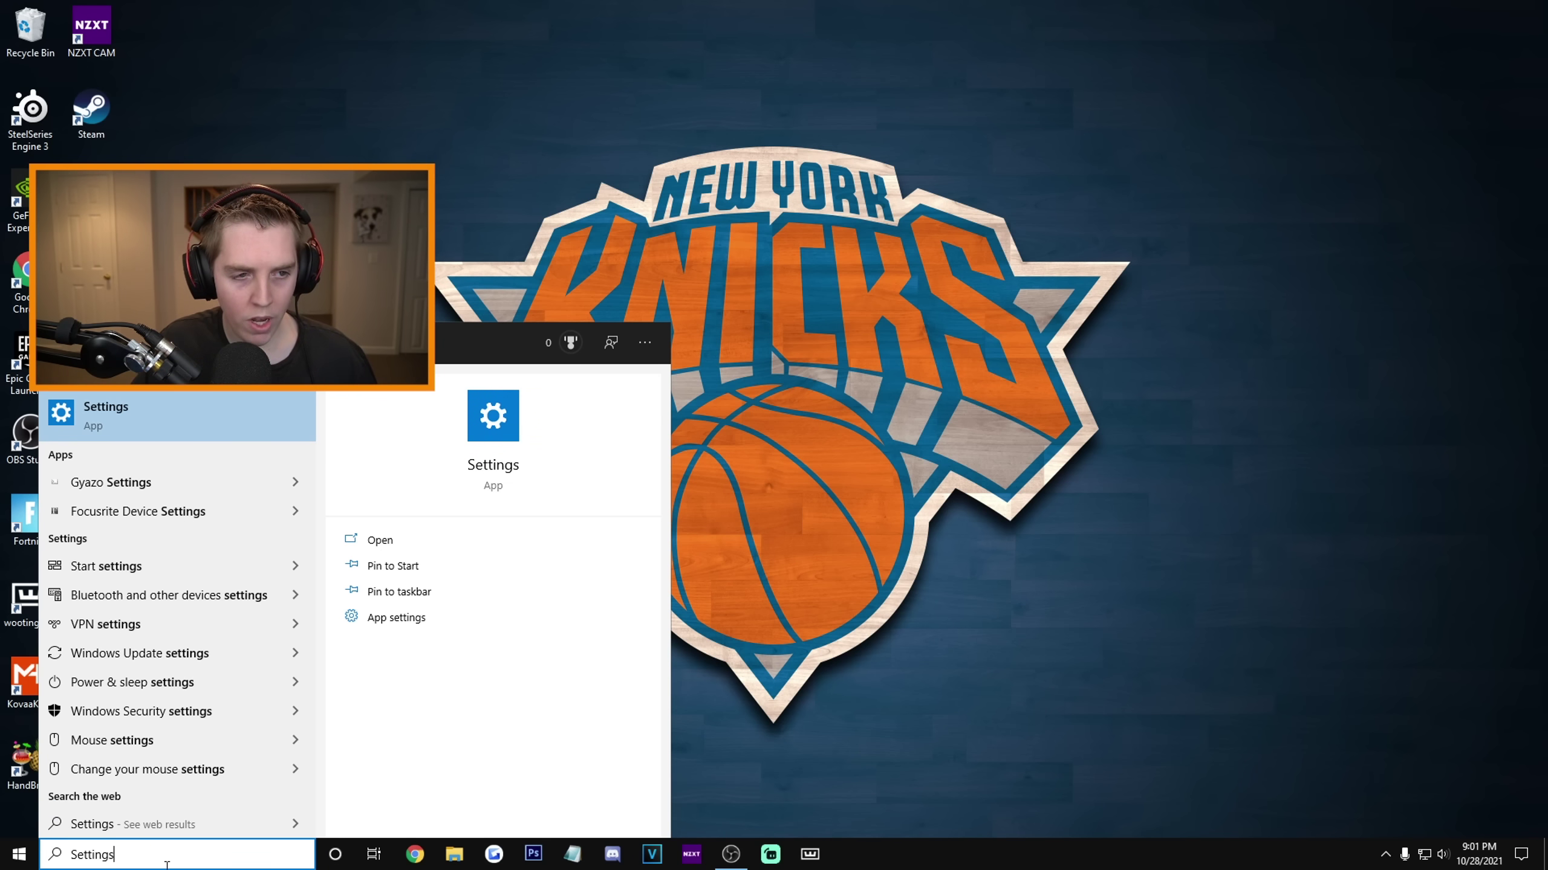
click(217, 426)
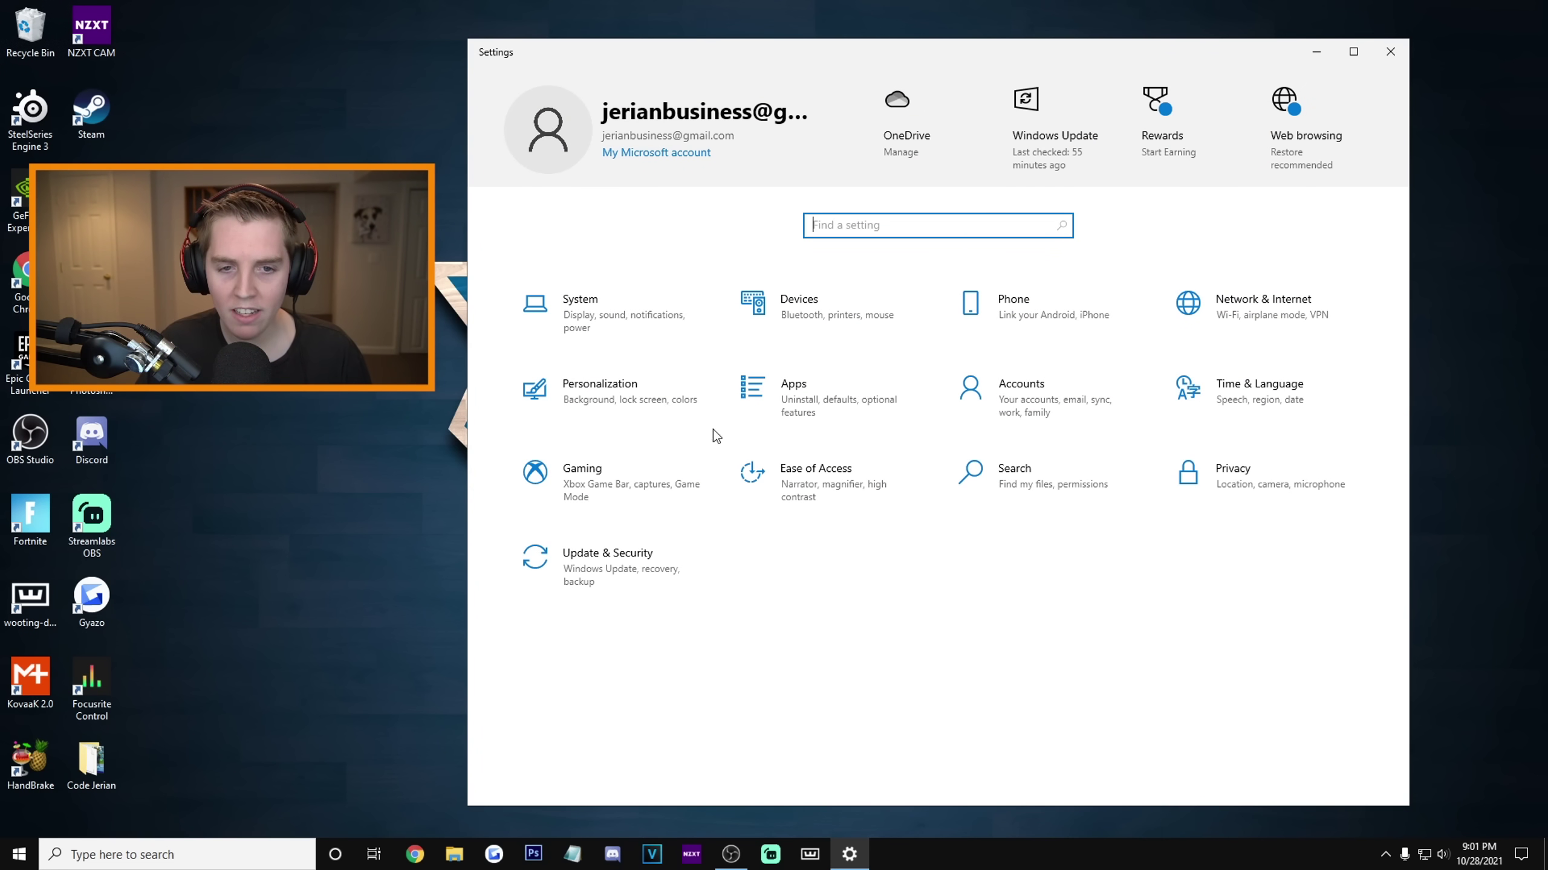
Open the Gaming settings and check the Xbox Game Bar toggle, controller option and keyboard shortcuts
click(614, 478)
scroll(980, 267, down, 2)
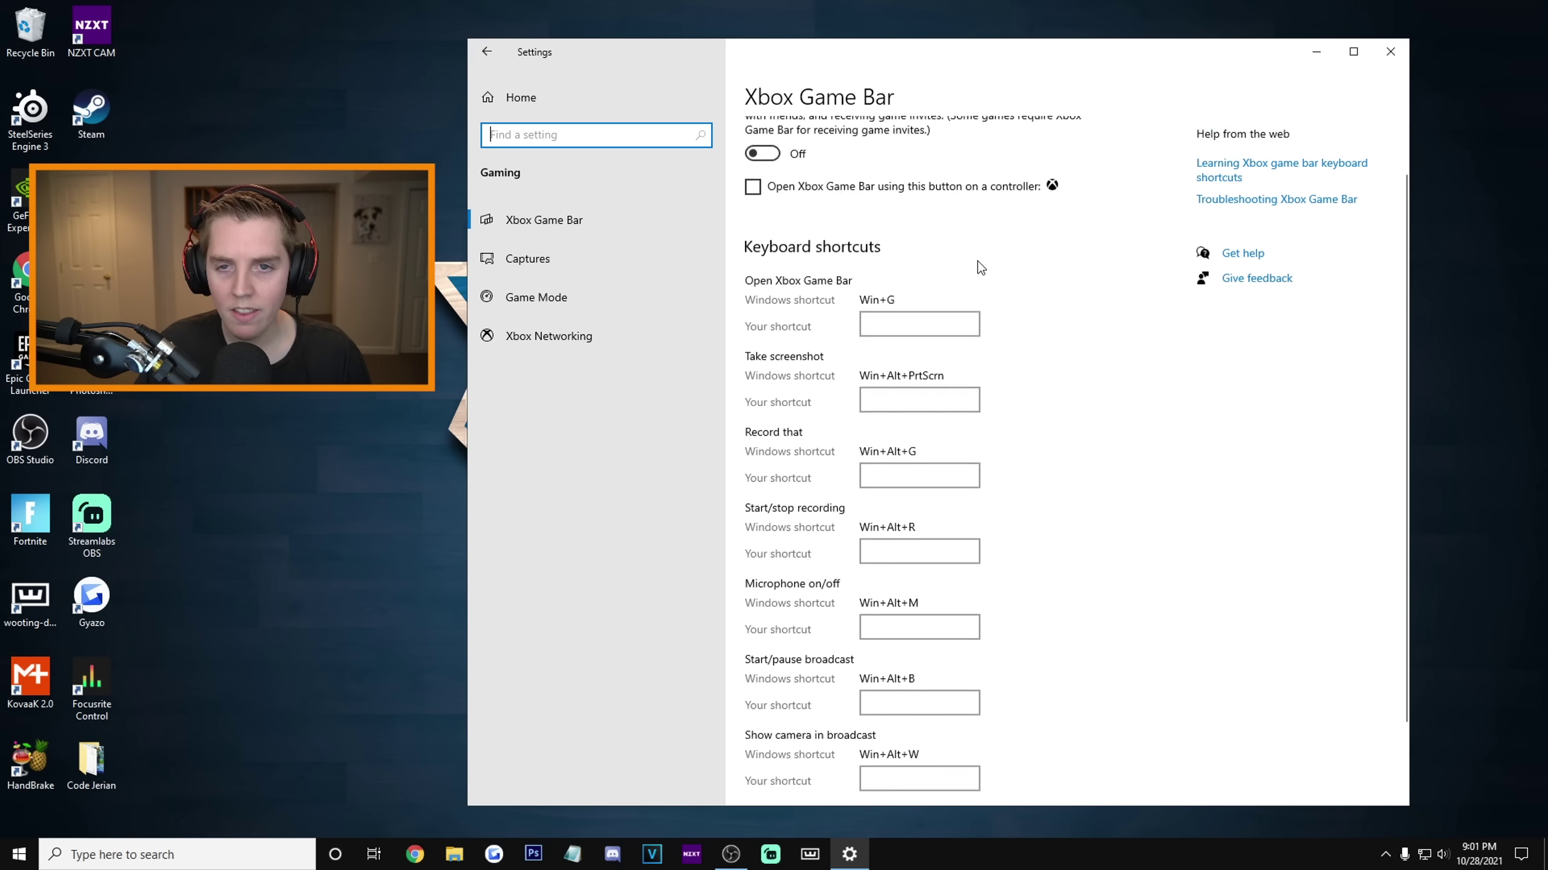
scroll(980, 267, up, 2)
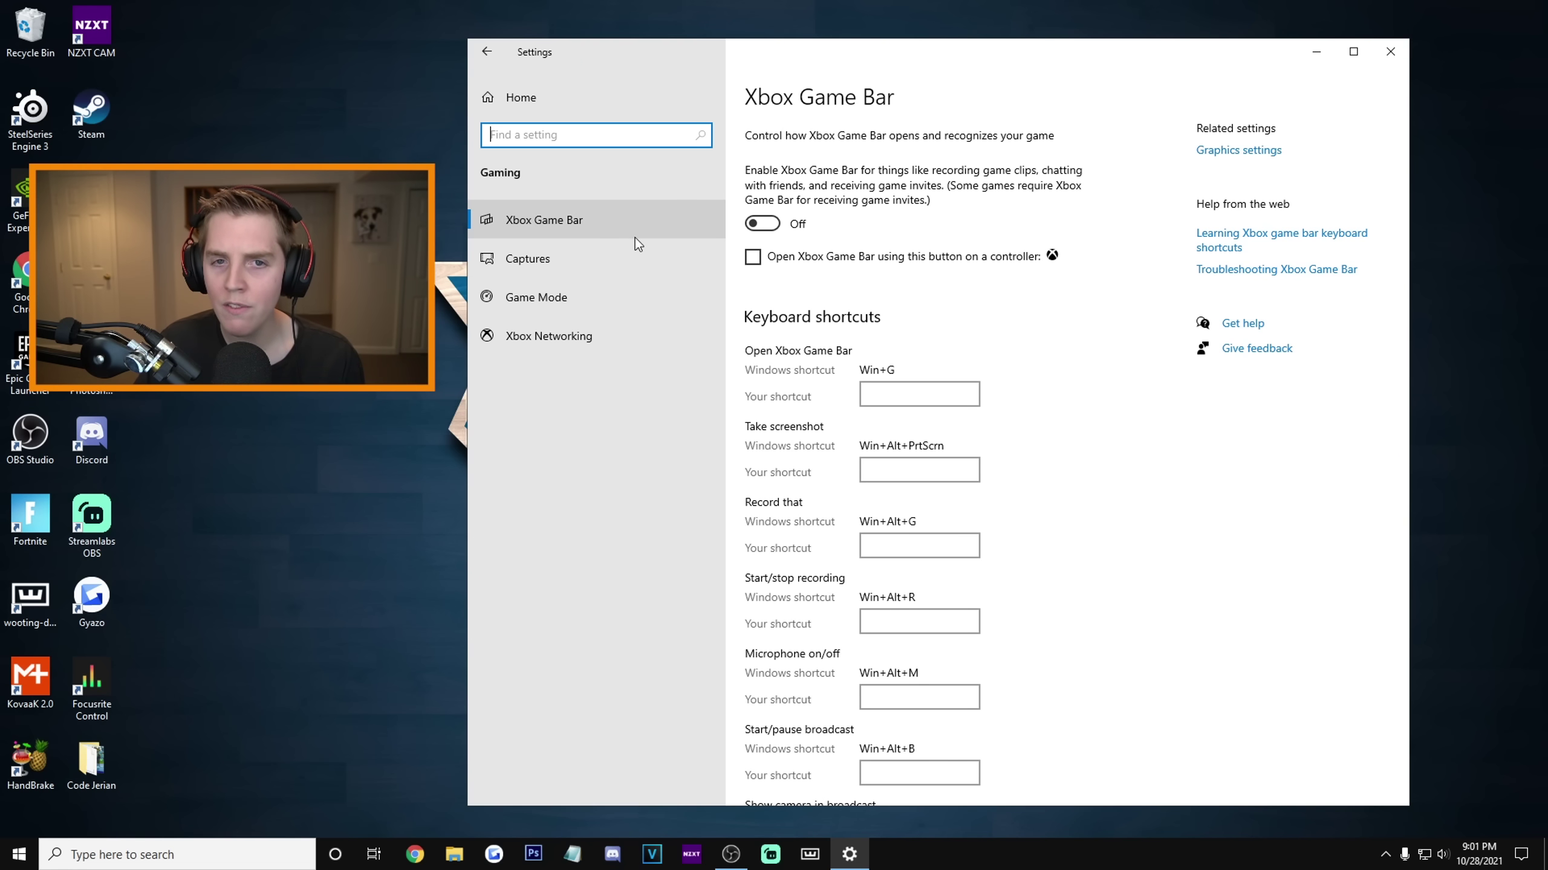
click(622, 225)
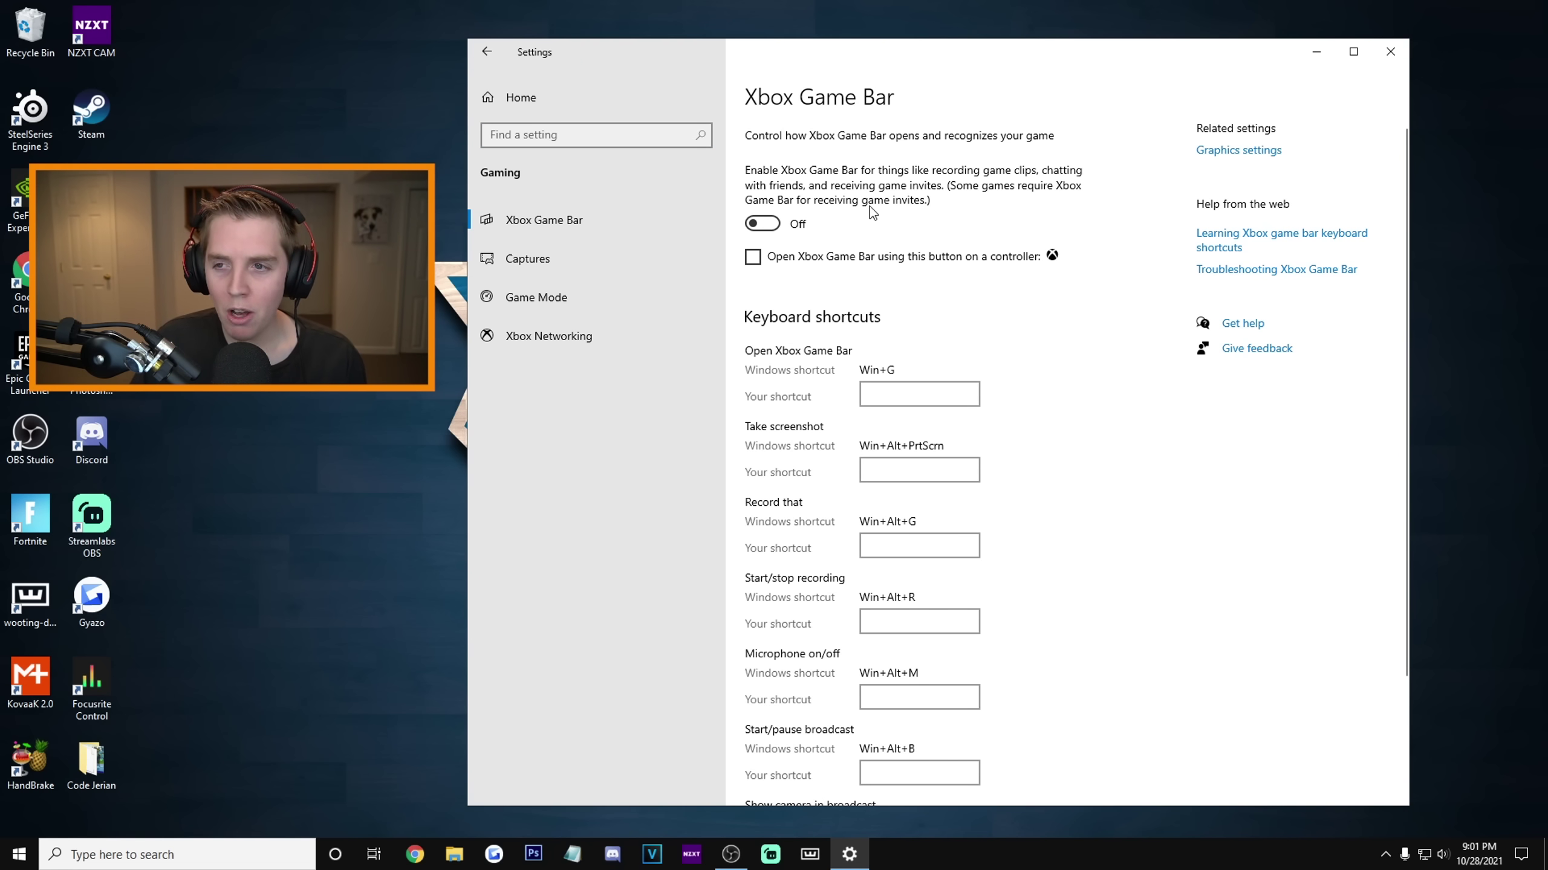
scroll(896, 211, down, 4)
scroll(1060, 274, up, 4)
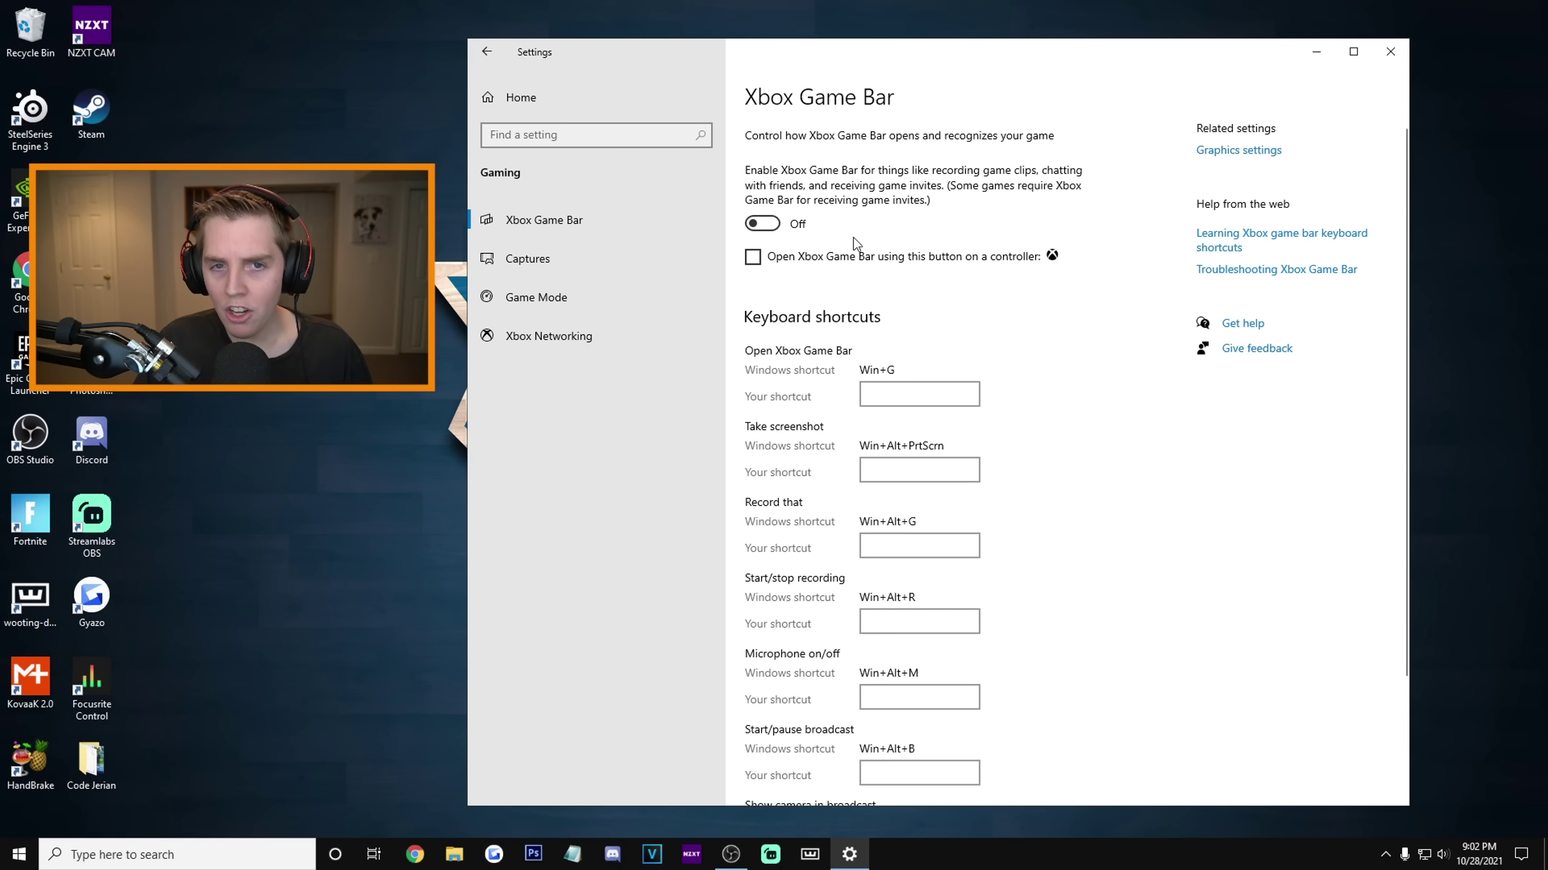
Check the Game Mode toggle, view the related Graphics settings page and return from it
click(599, 297)
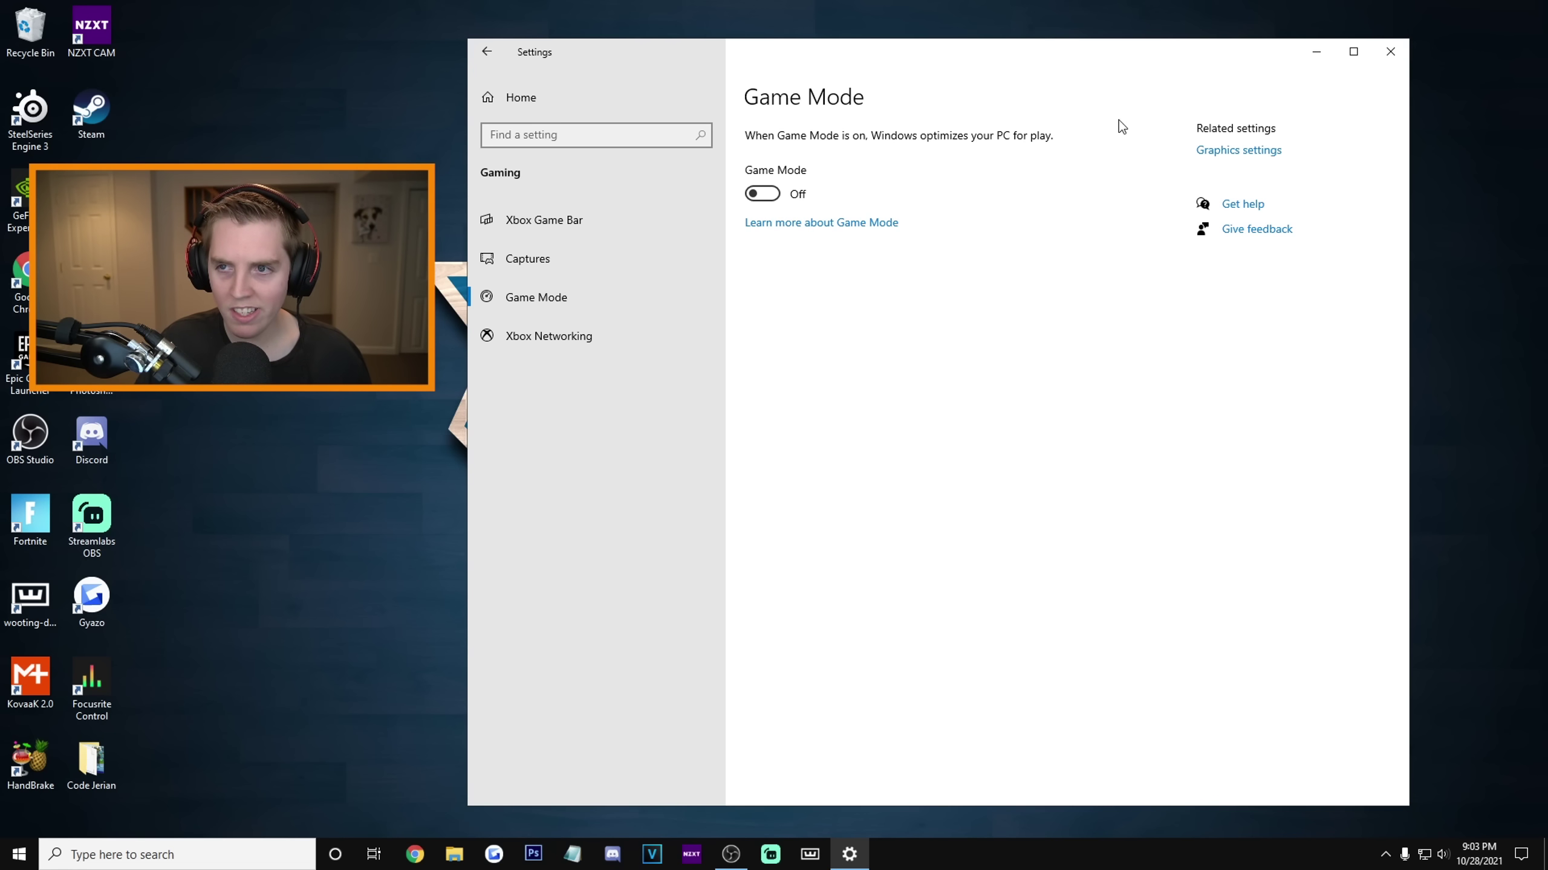
click(1233, 152)
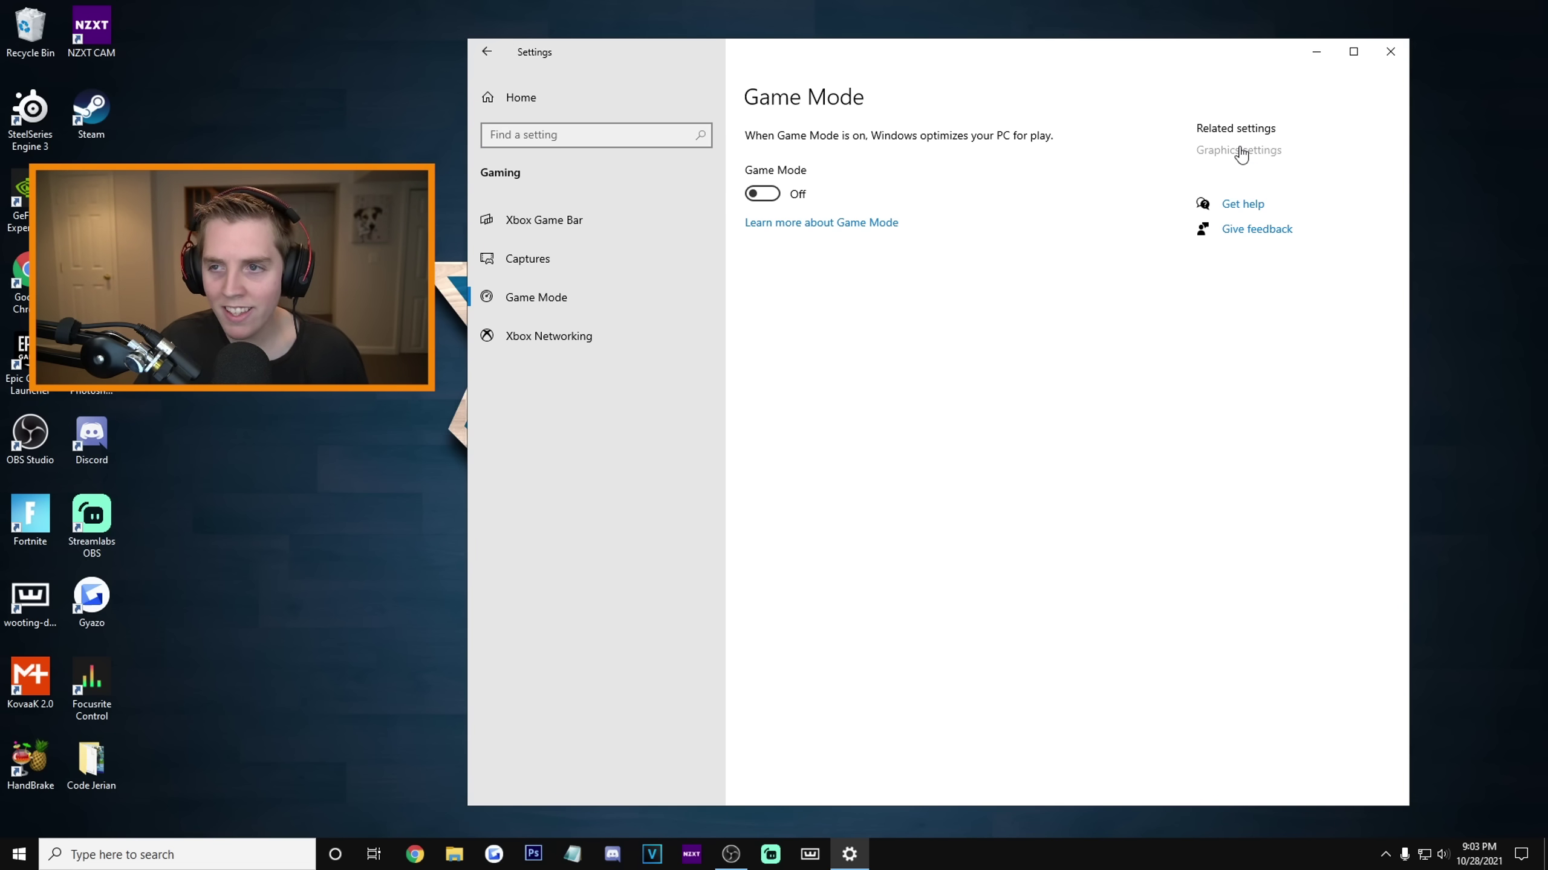
click(1237, 150)
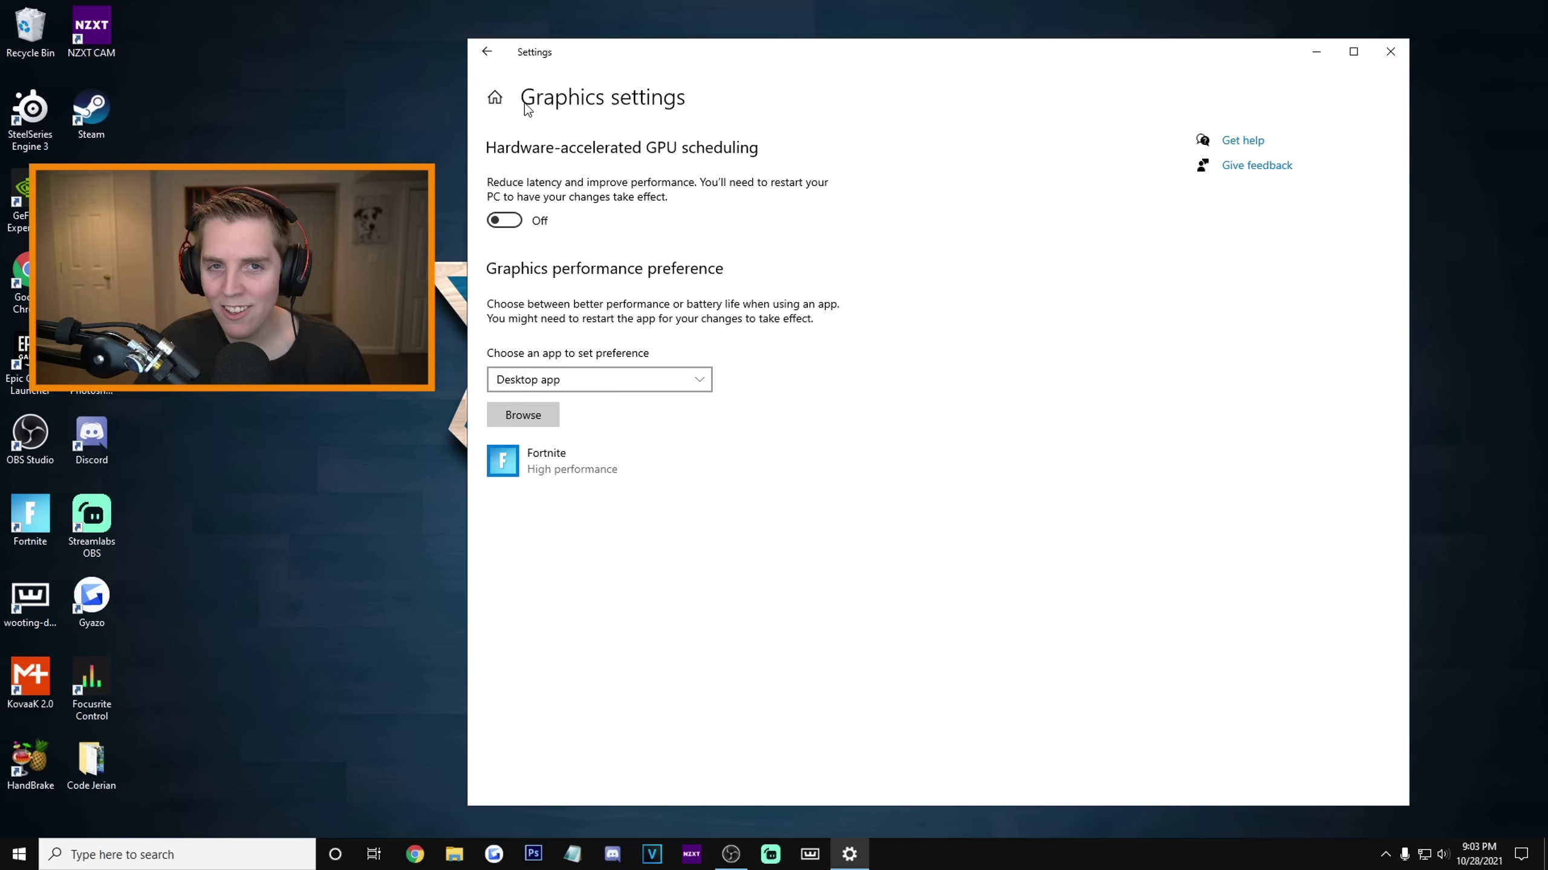
click(488, 52)
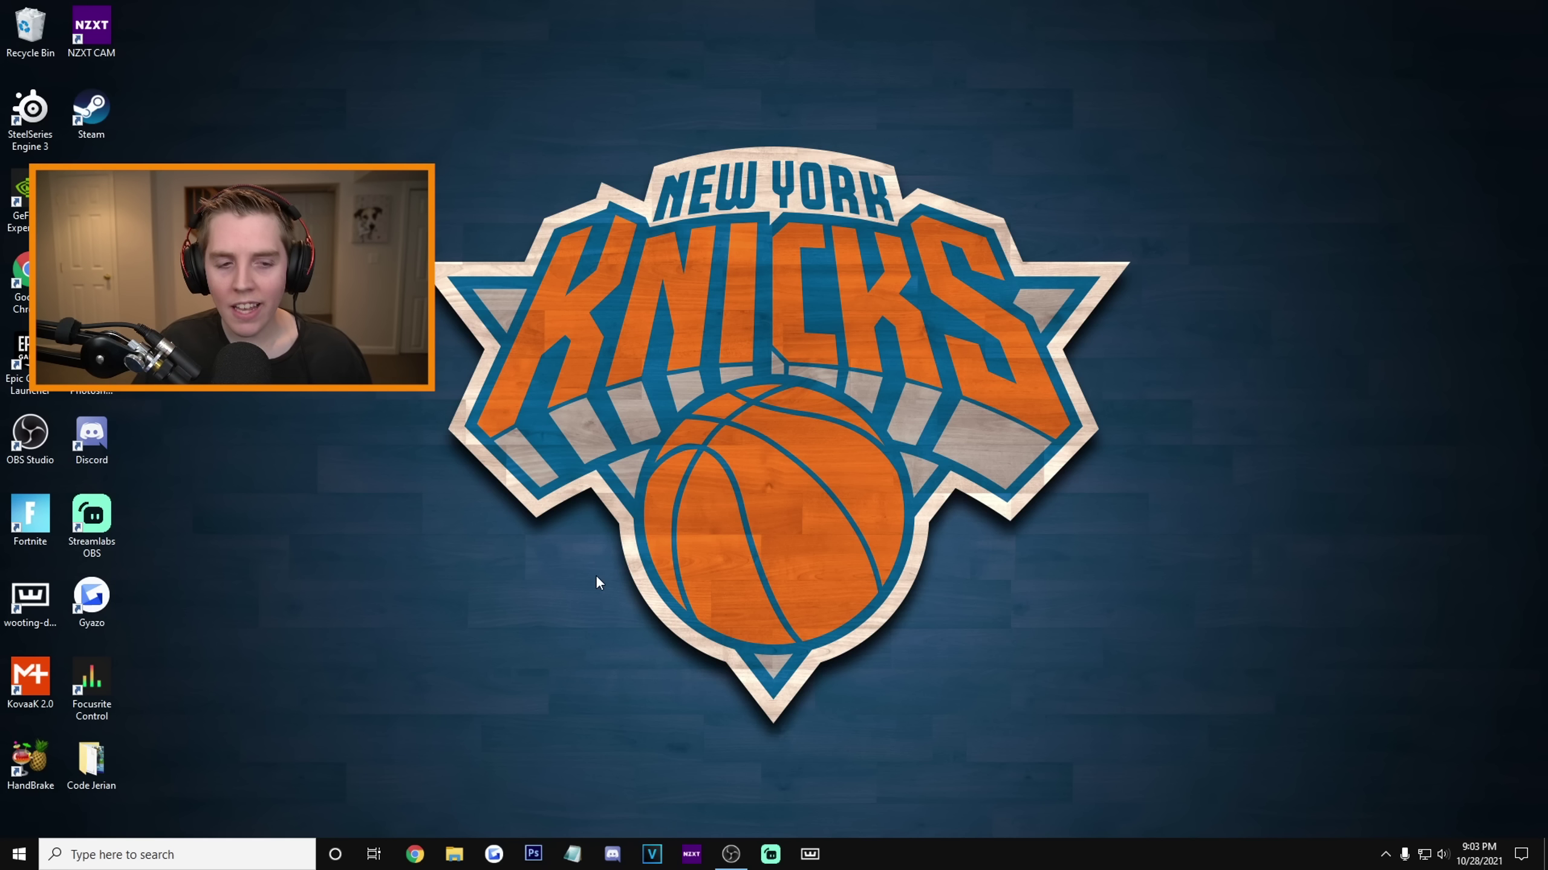
Open the Startup Apps settings through a system search and review which apps launch at login
click(185, 851)
text(Settingstar)
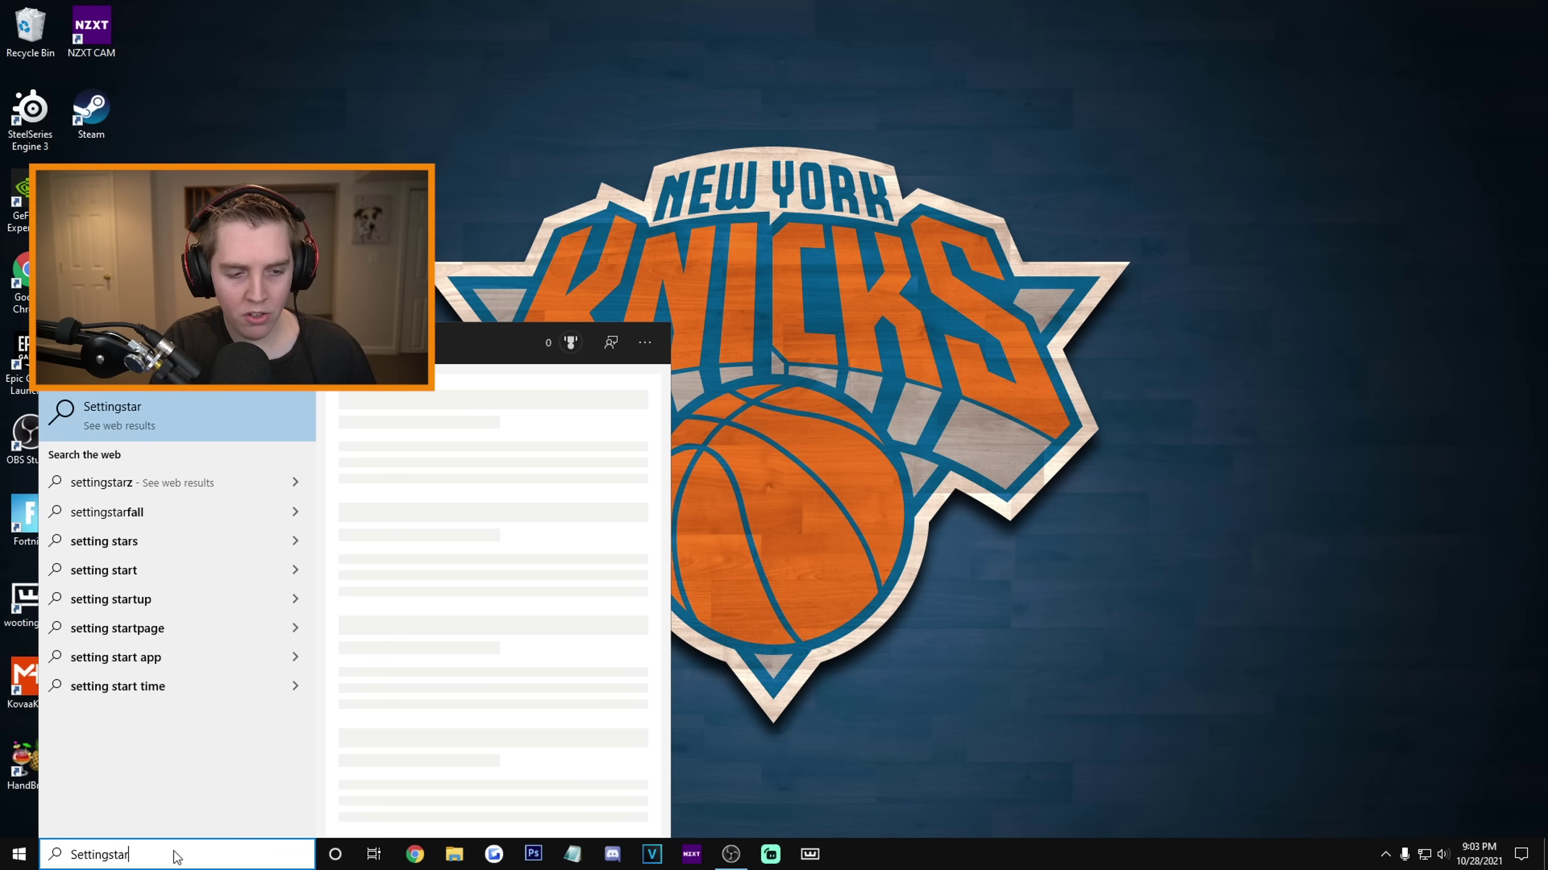
key(BackSpace)
key(BackSpace)
key(BackSpace)
key(BackSpace)
key(BackSpace)
key(BackSpace)
key(BackSpace)
key(BackSpace)
key(BackSpace)
text(tart)
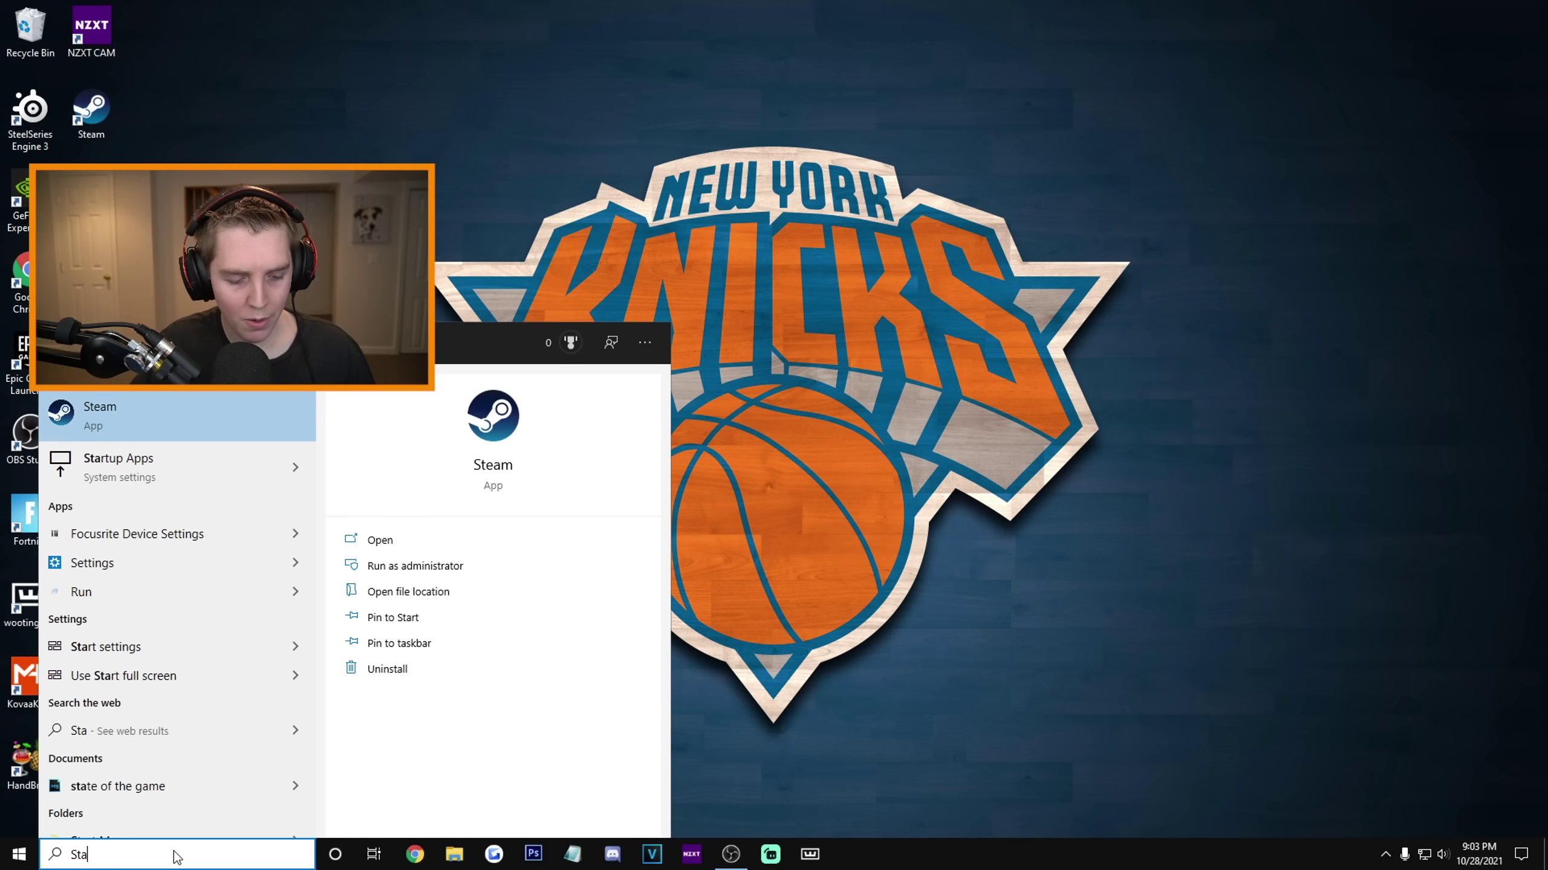
click(177, 412)
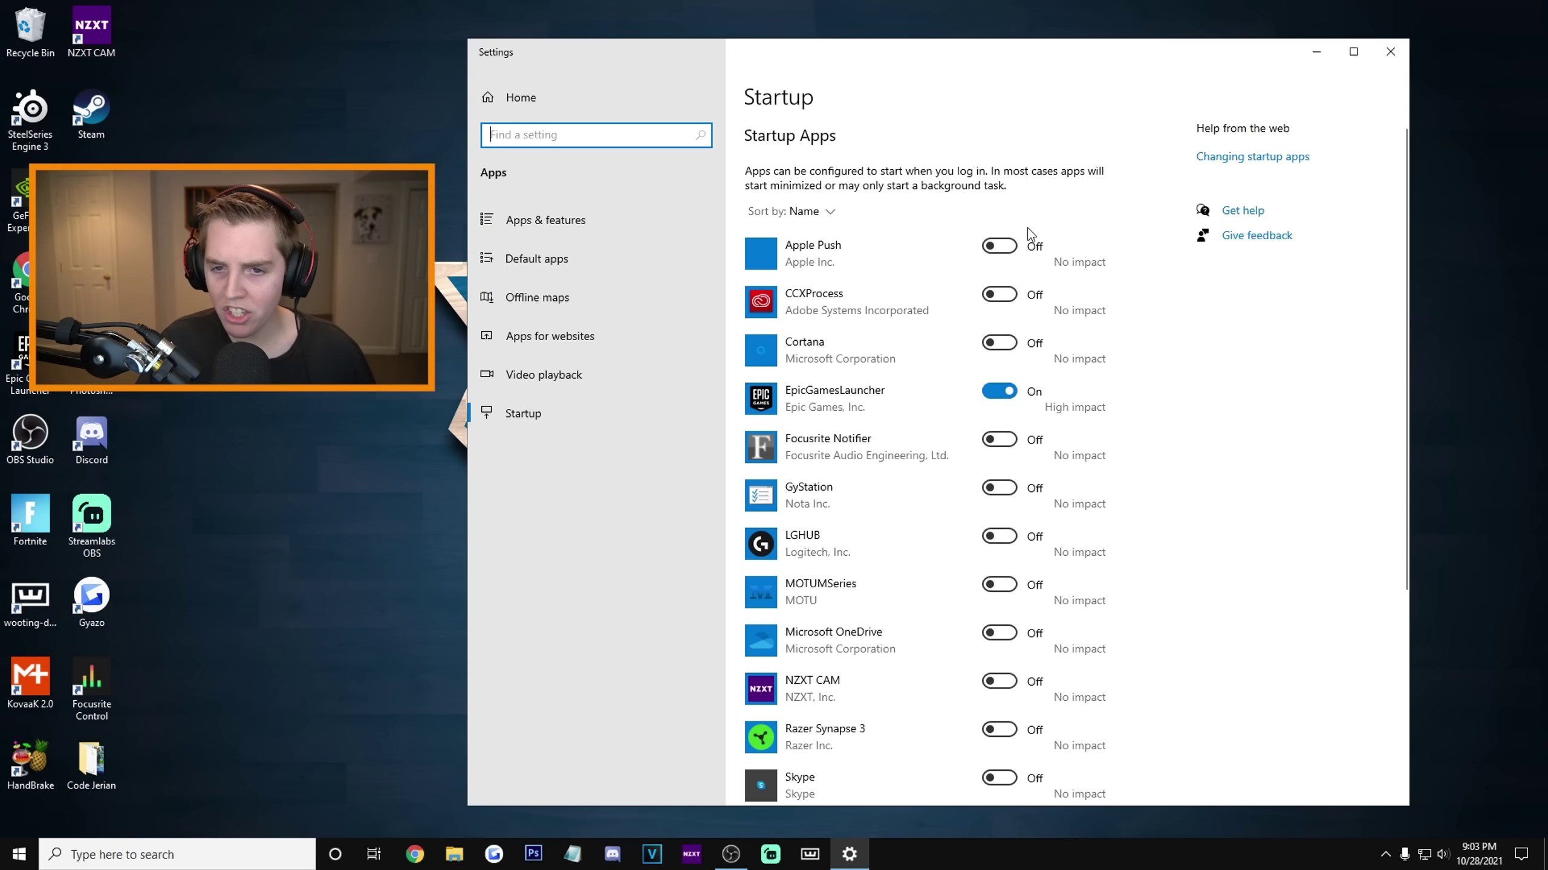
scroll(922, 241, down, 5)
scroll(900, 241, up, 5)
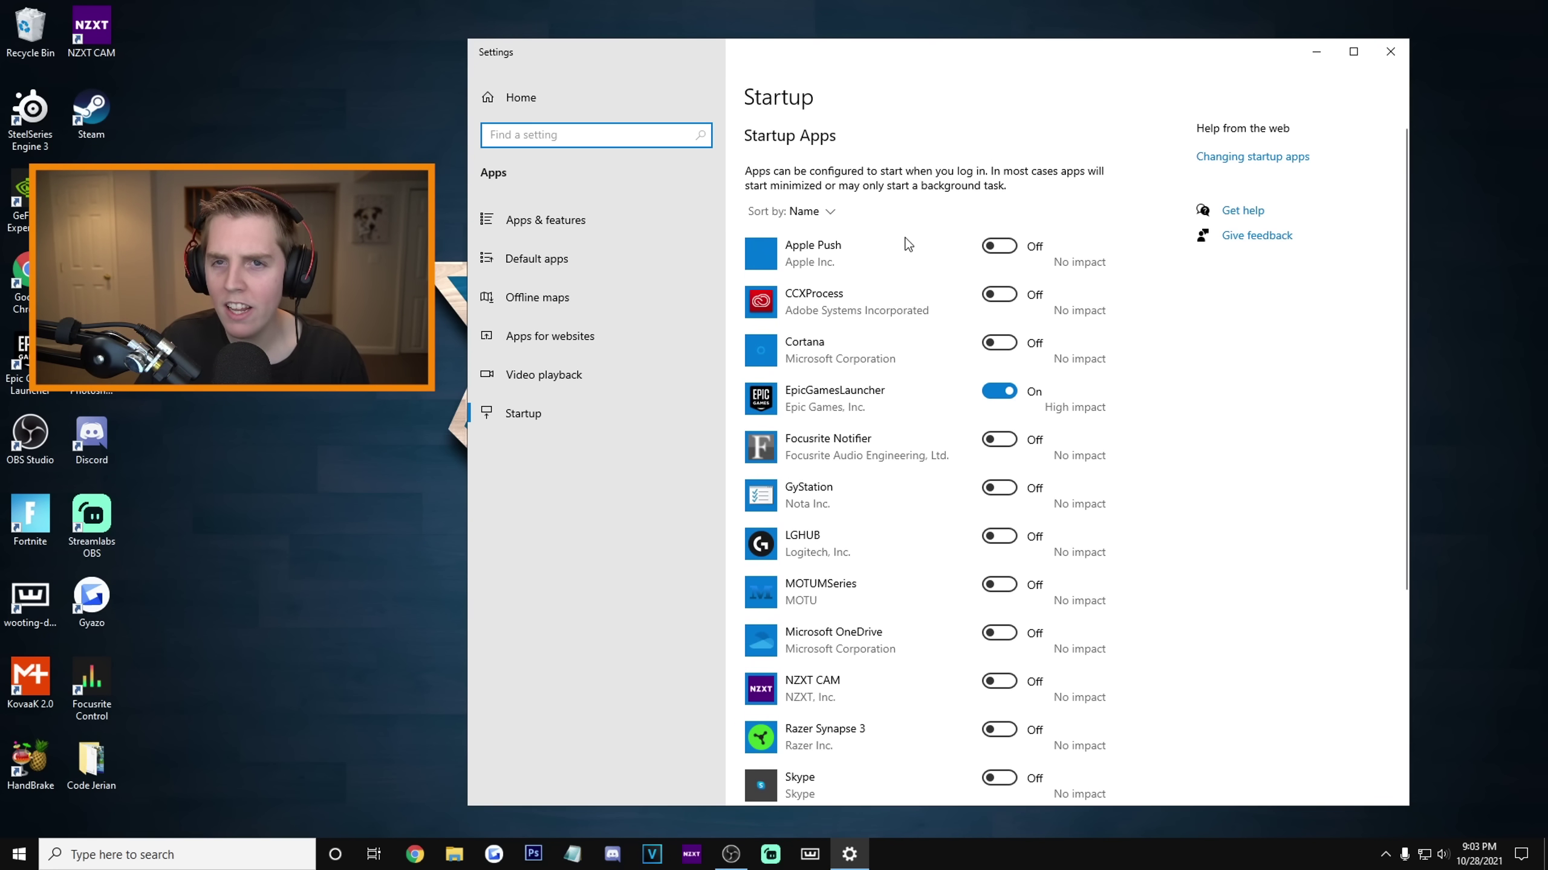
Go through the whole Startup Apps list and check each app's on/off state and startup impact
scroll(908, 243, down, 3)
scroll(911, 219, up, 3)
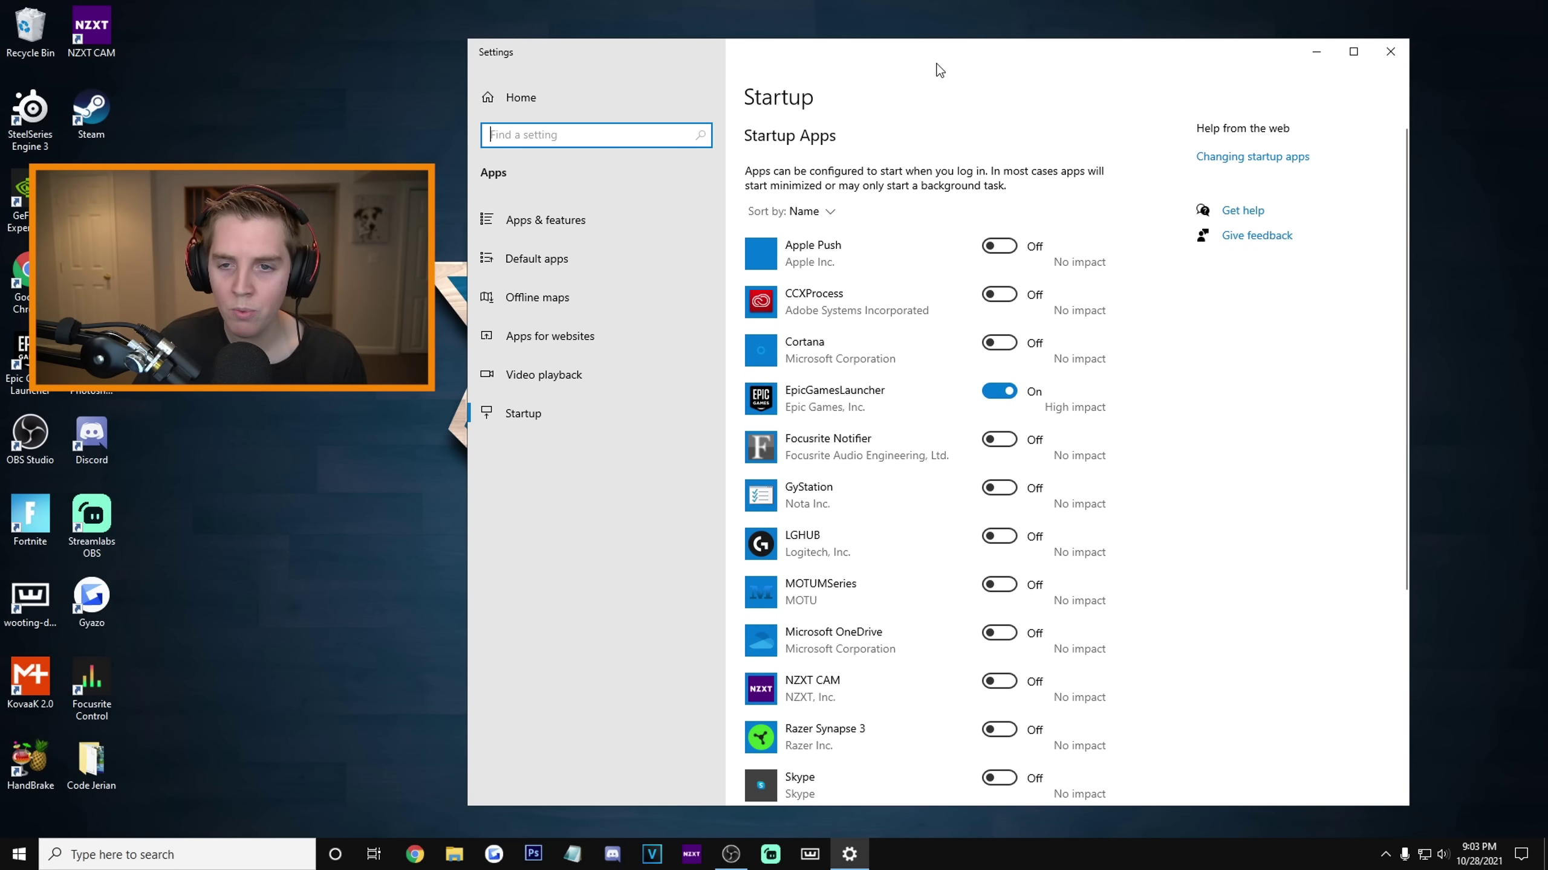
drag(938, 68, 965, 68)
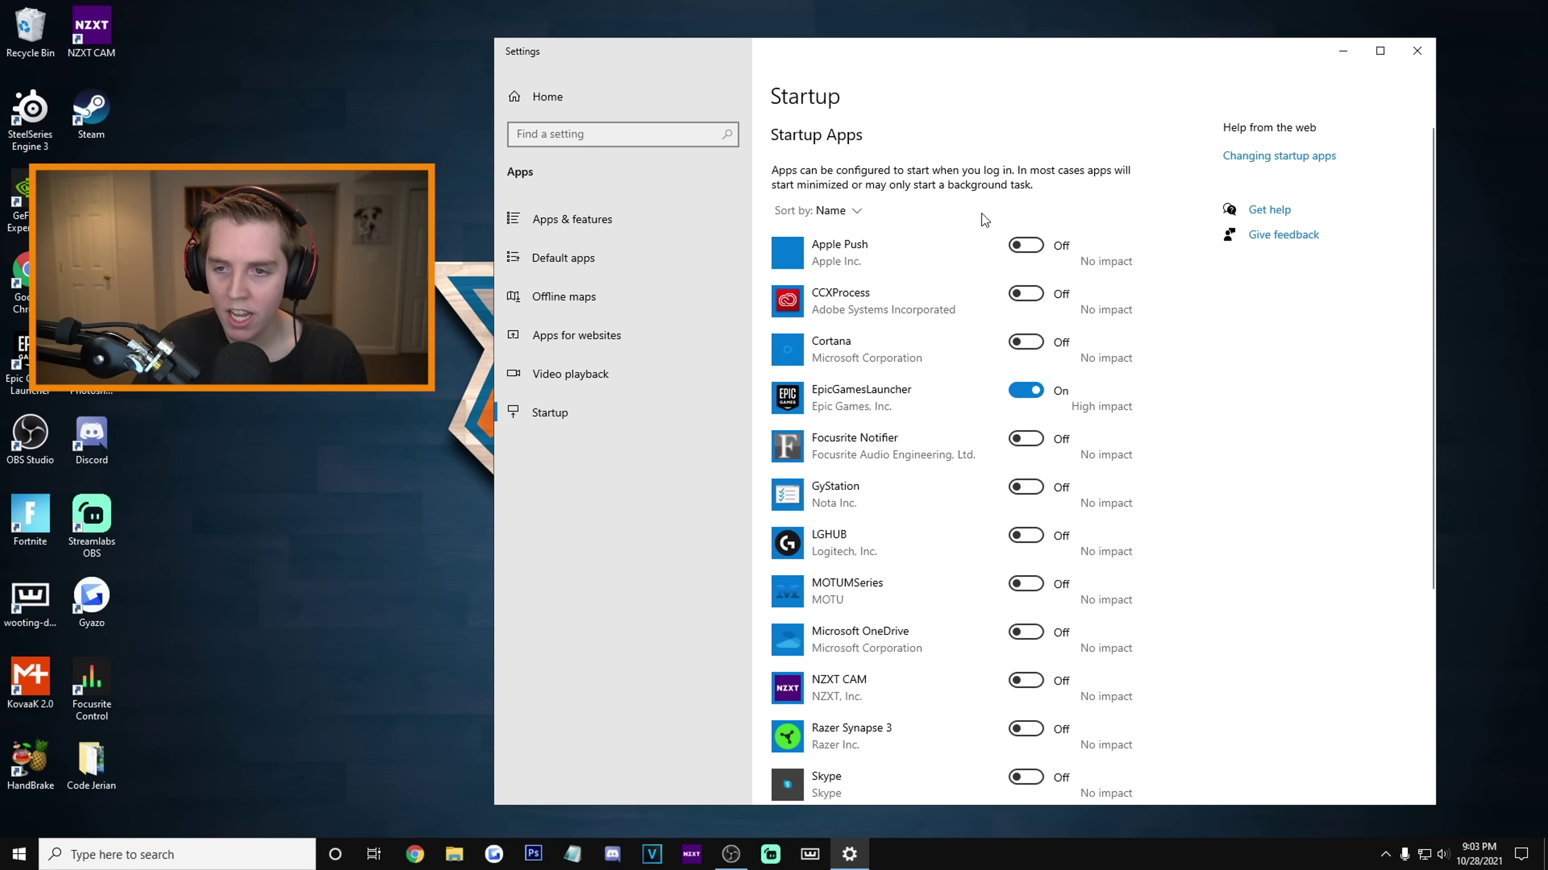
scroll(1036, 244, down, 5)
scroll(999, 256, up, 5)
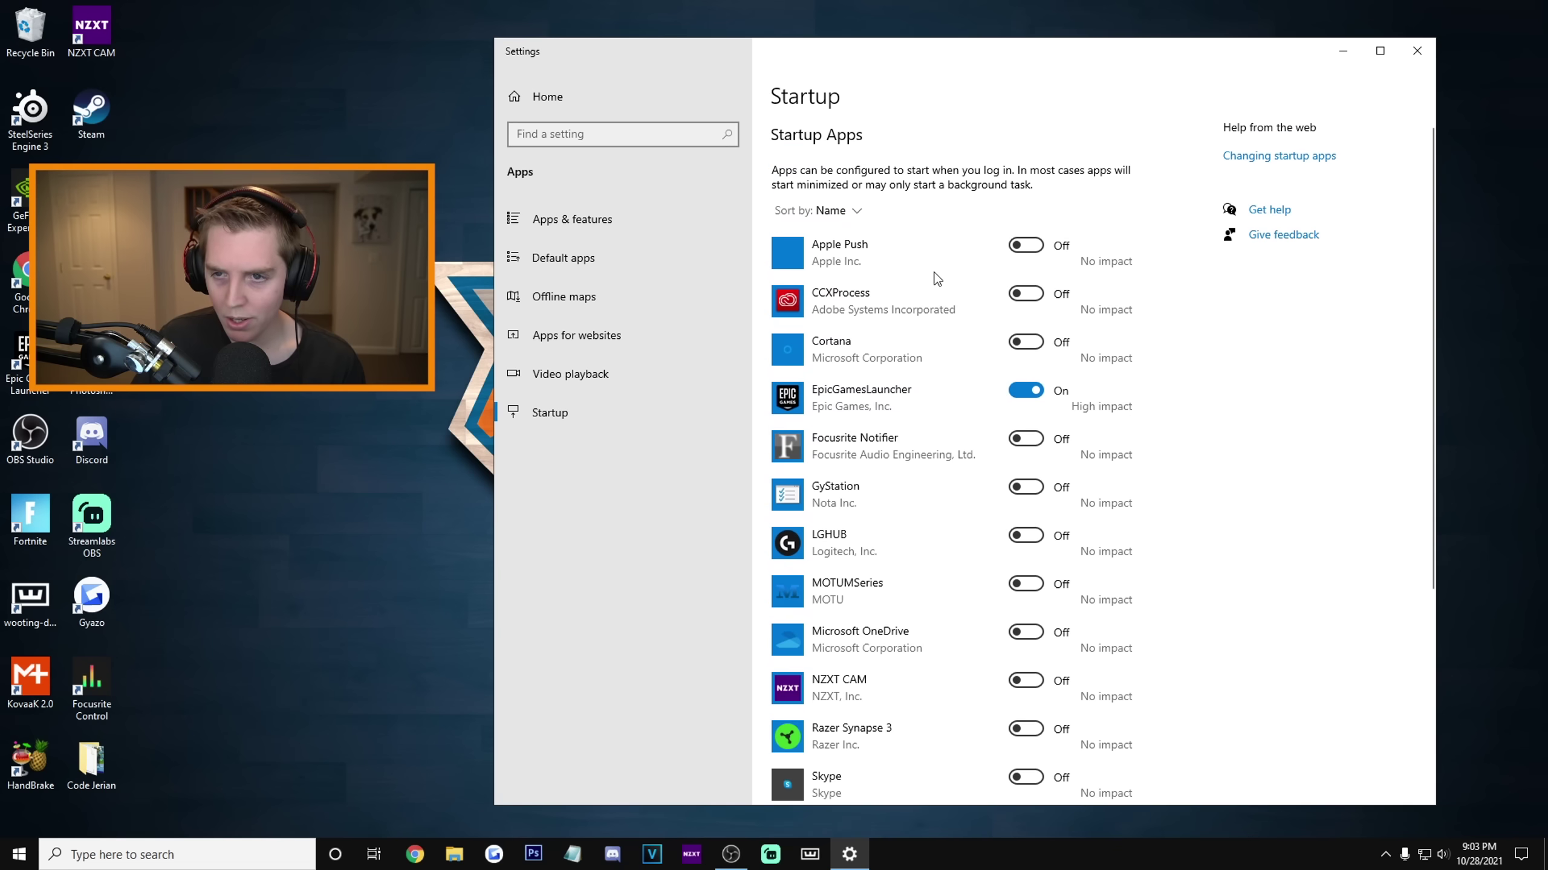
scroll(979, 251, down, 2)
scroll(987, 271, up, 2)
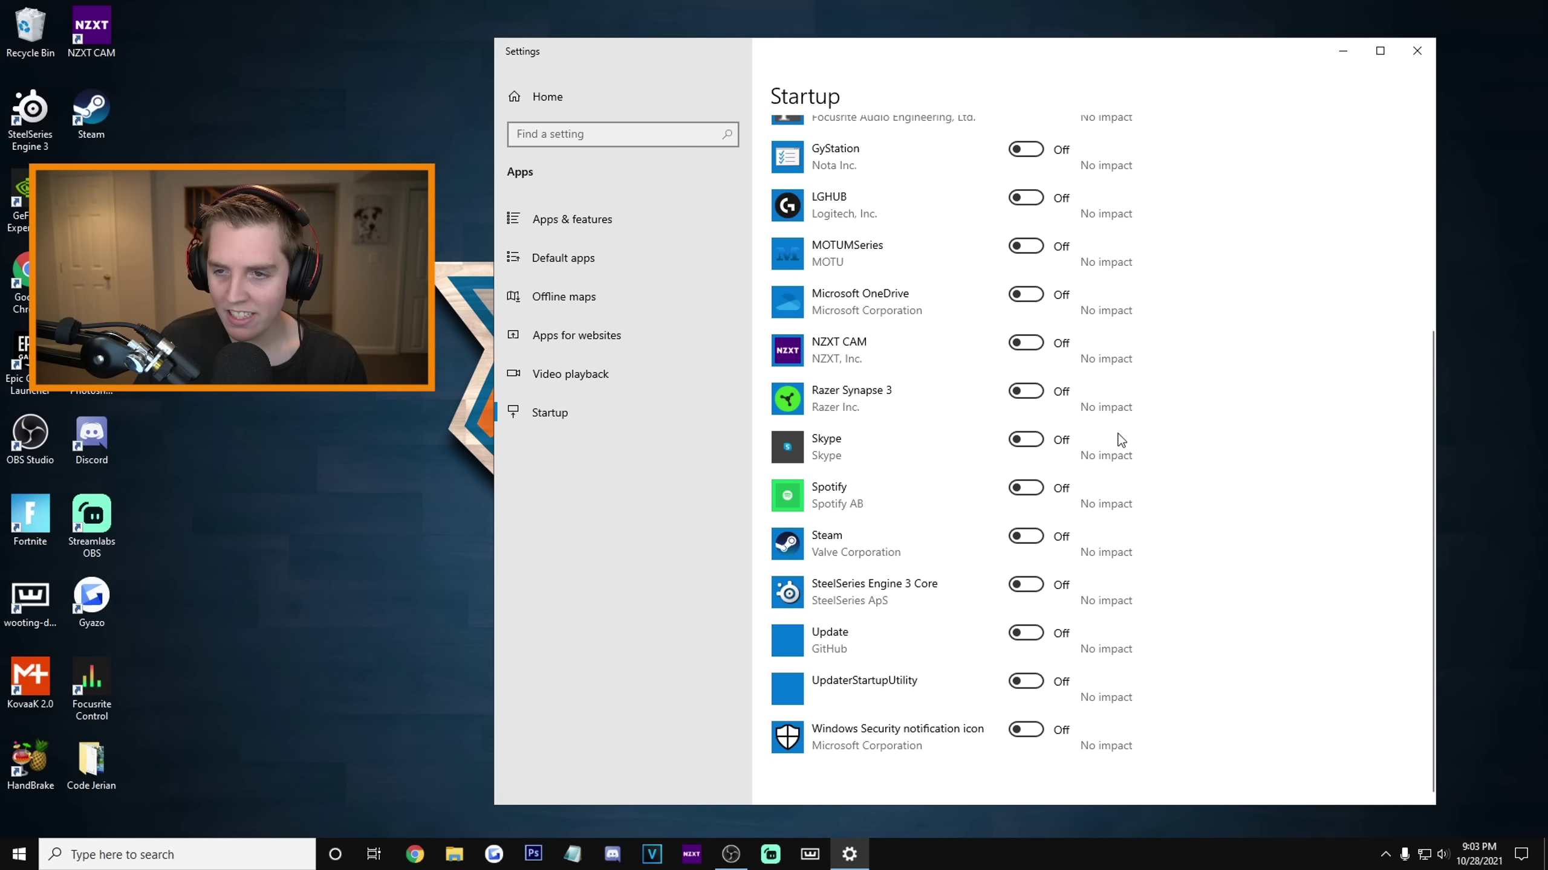
scroll(1120, 426, up, 5)
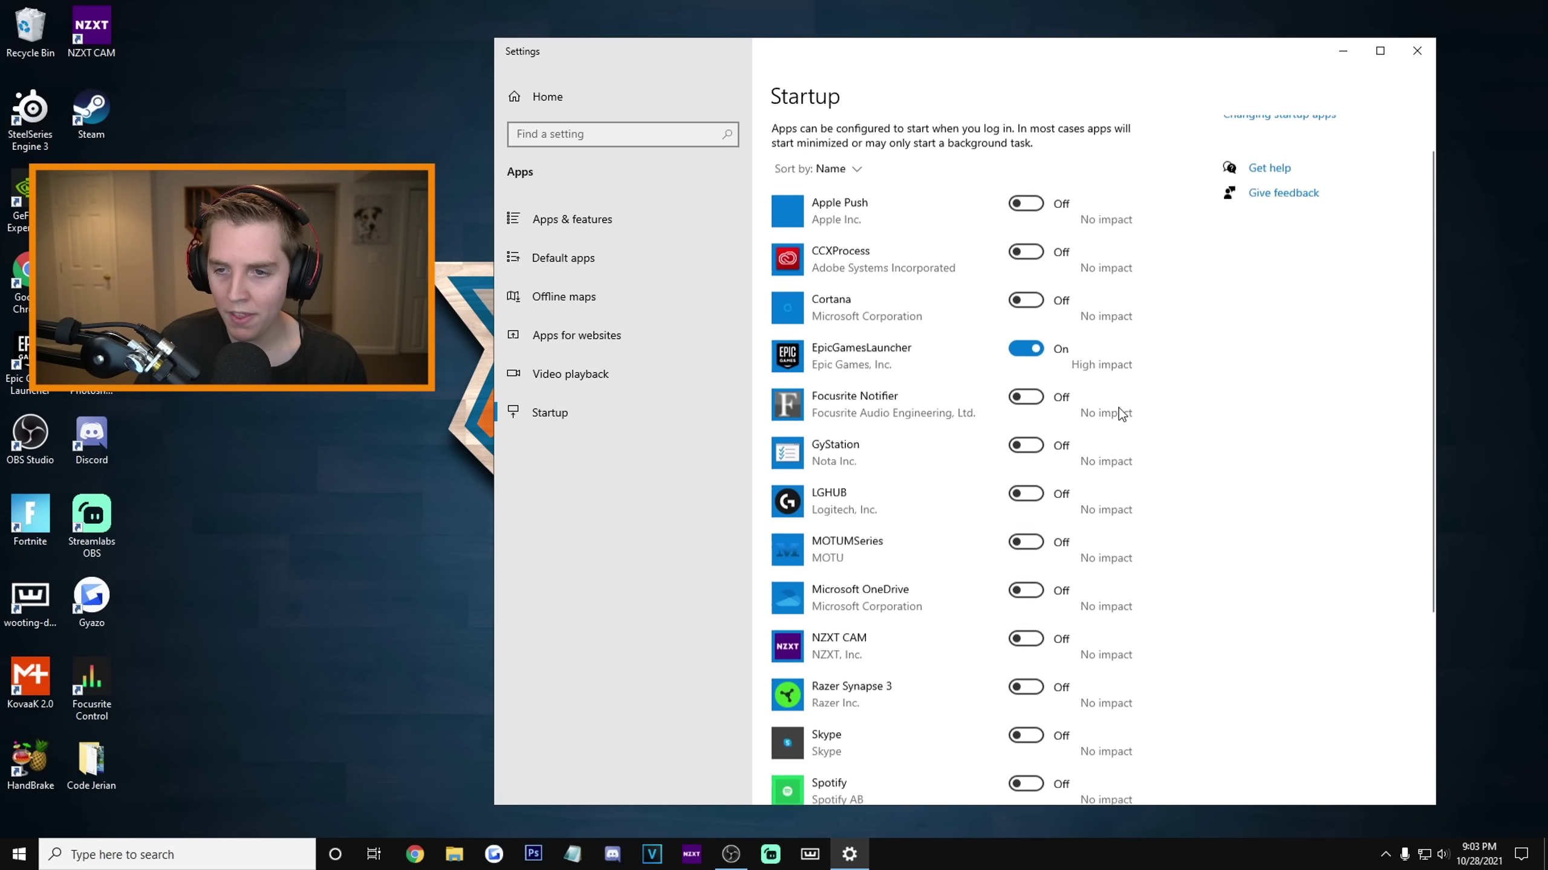
Switch the NZXT CAM startup entry on and back off
scroll(1036, 354, down, 2)
click(1030, 329)
scroll(1049, 337, down, 3)
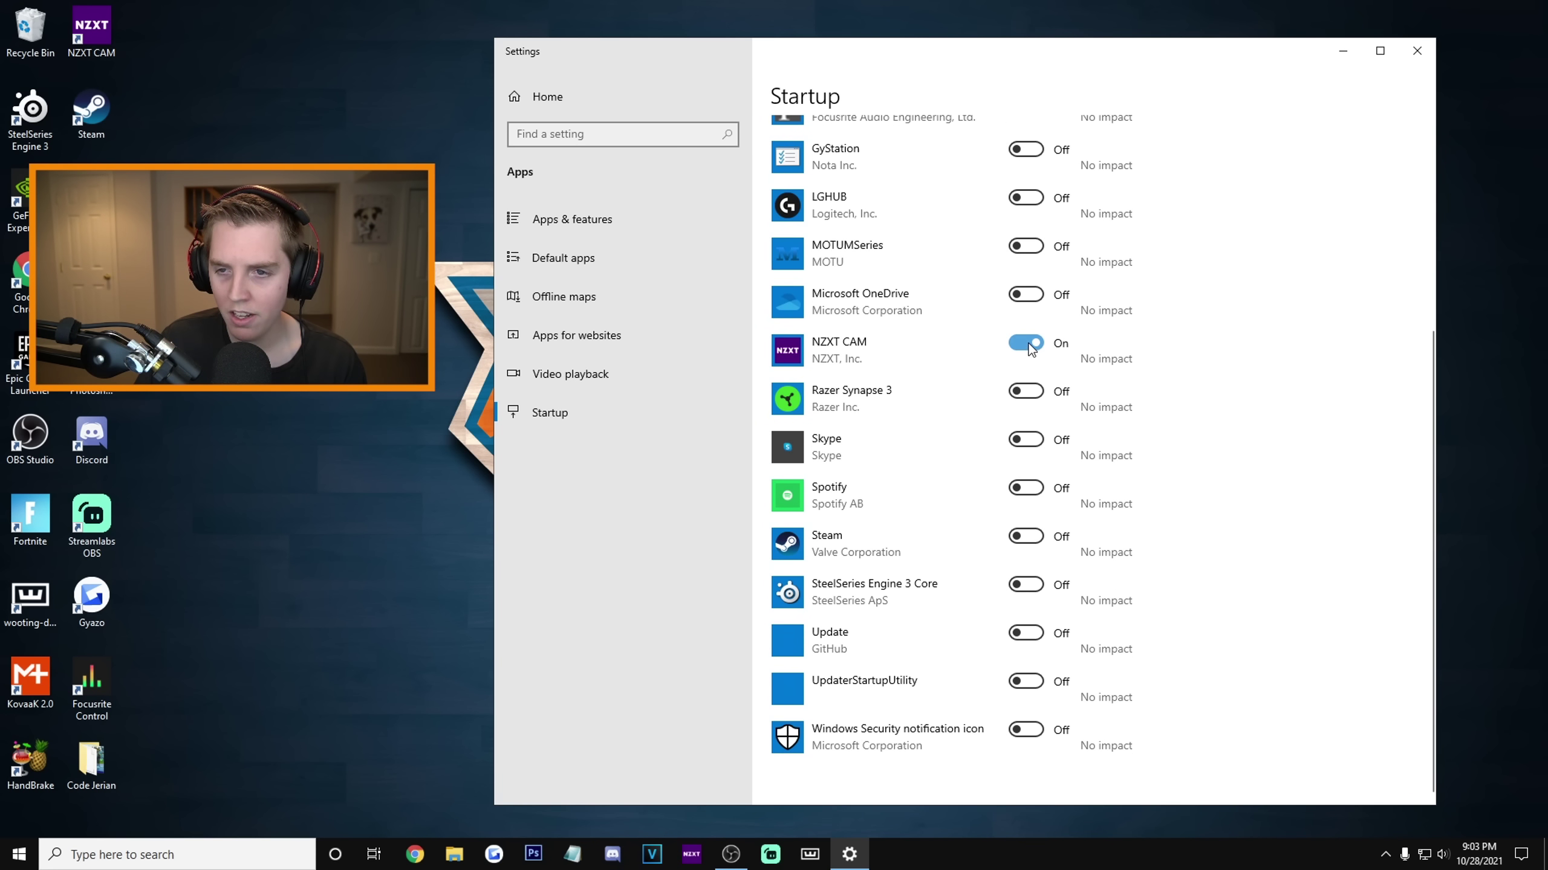
scroll(1106, 343, up, 4)
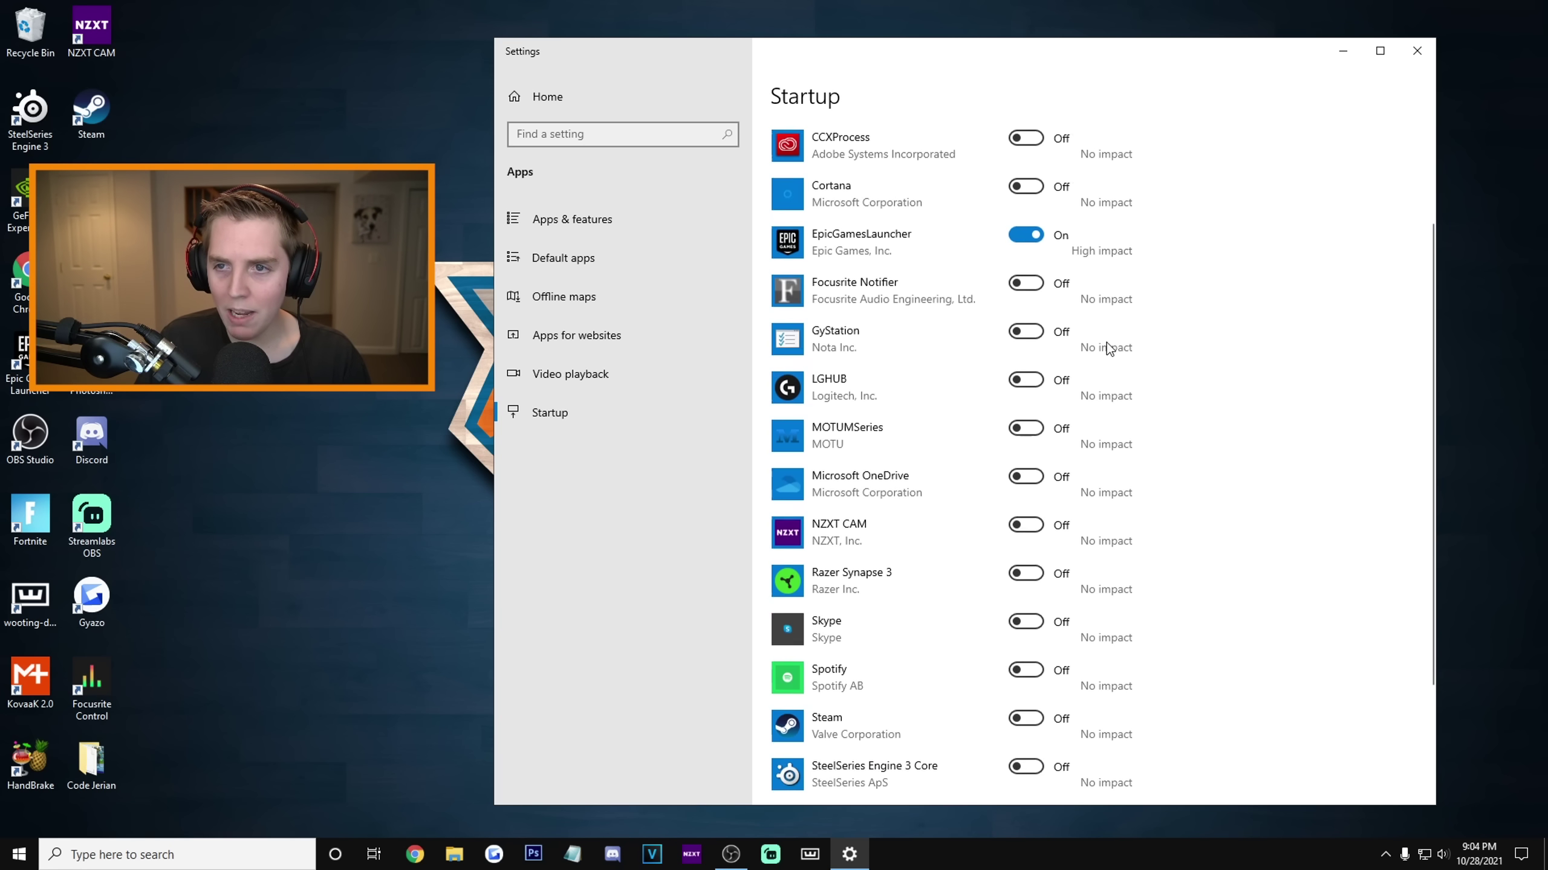
Recheck the Startup Apps list from first to last entry for unneeded programs that still launch at login
scroll(1121, 325, down, 4)
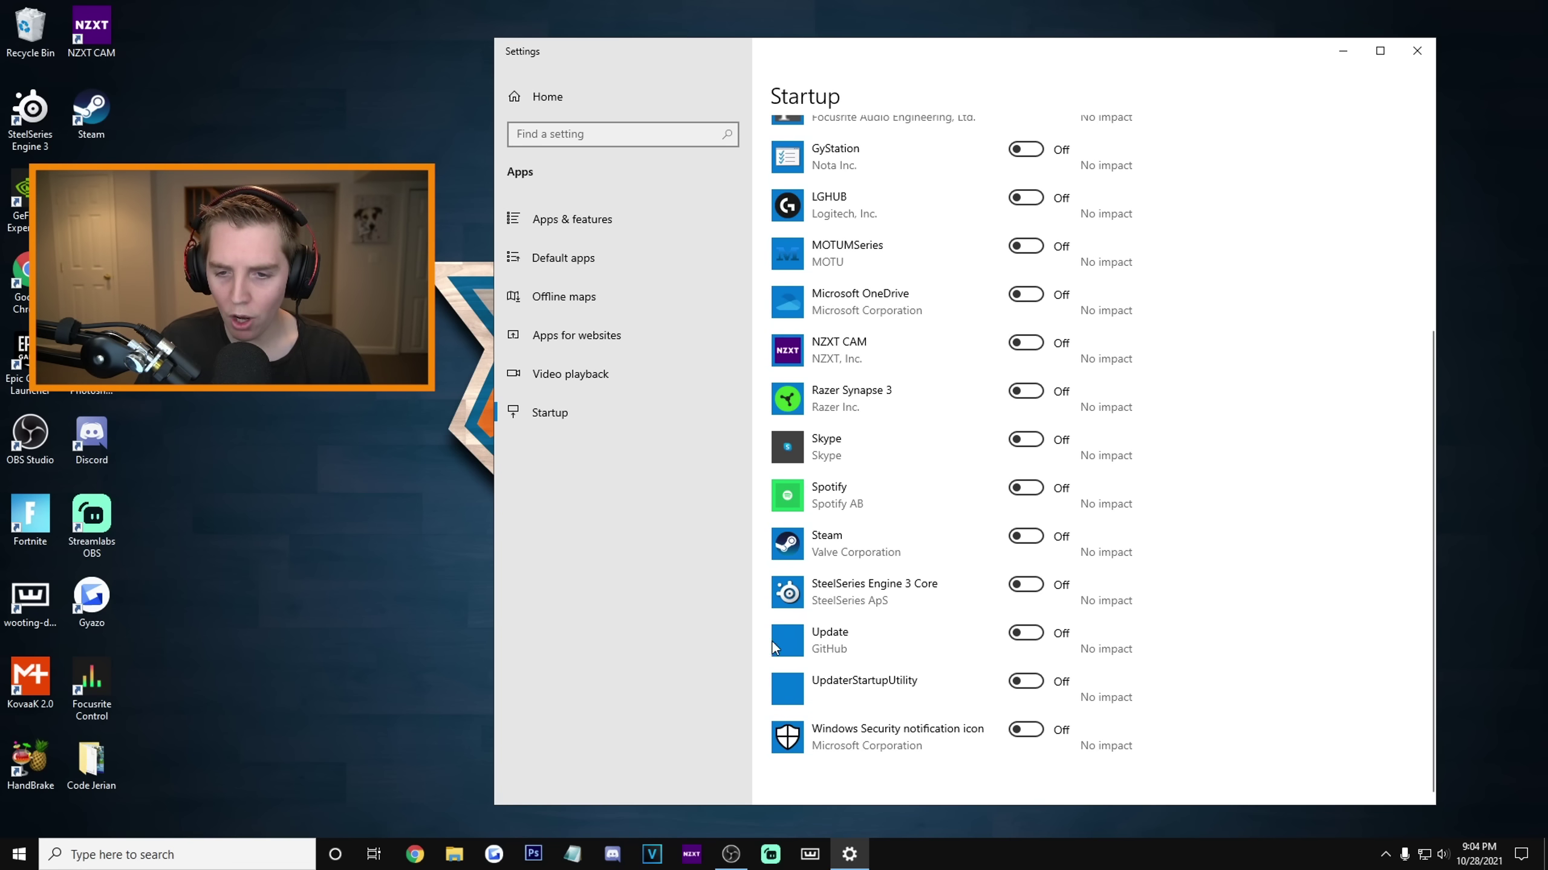
scroll(969, 457, up, 2)
scroll(980, 423, up, 4)
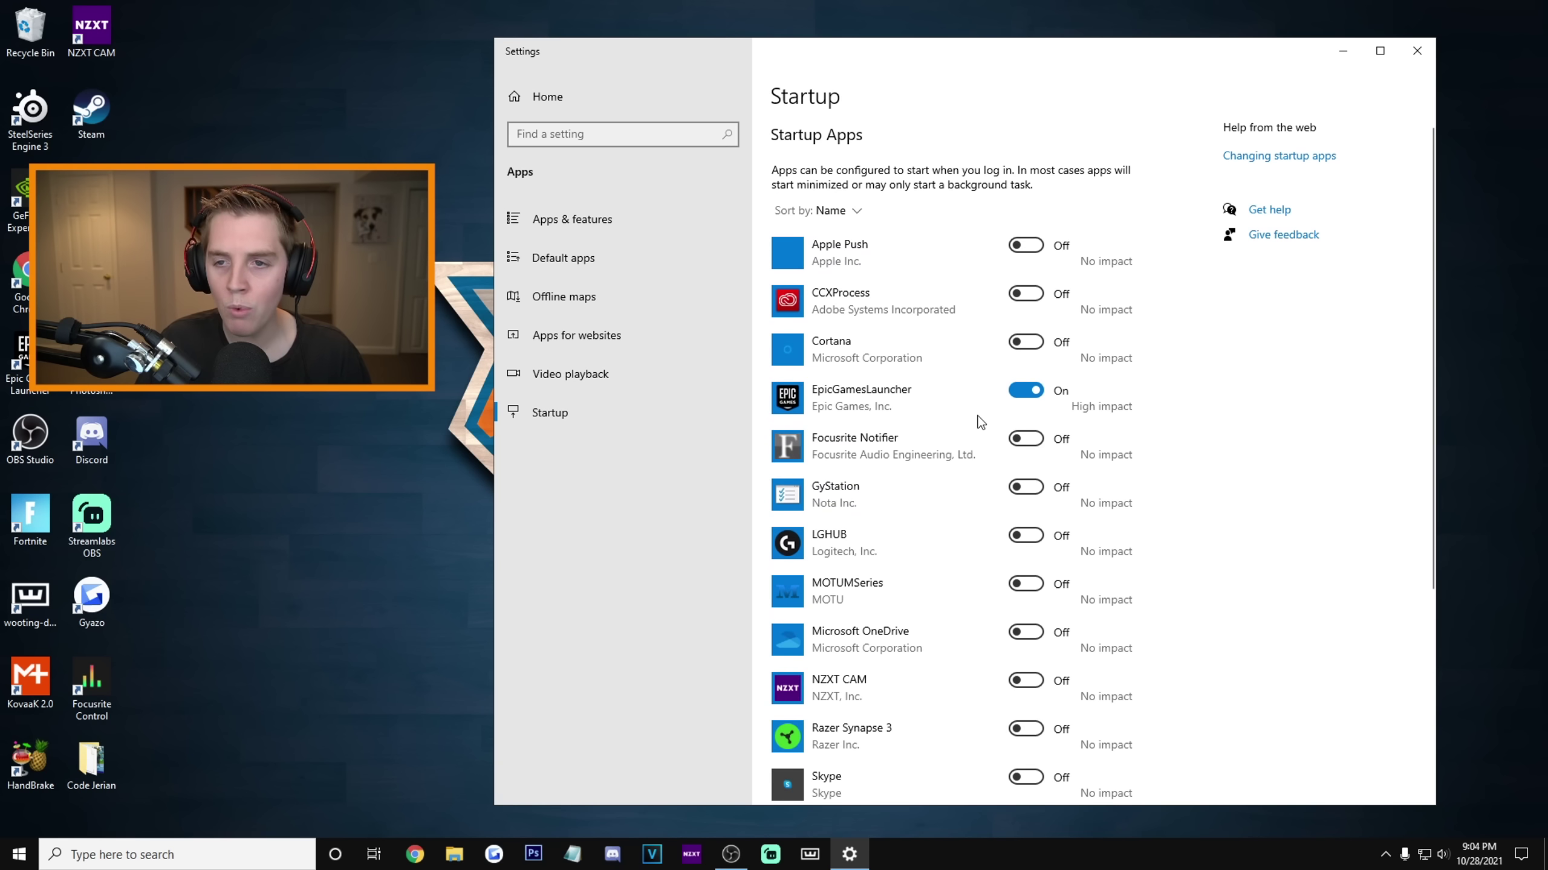
scroll(978, 396, down, 2)
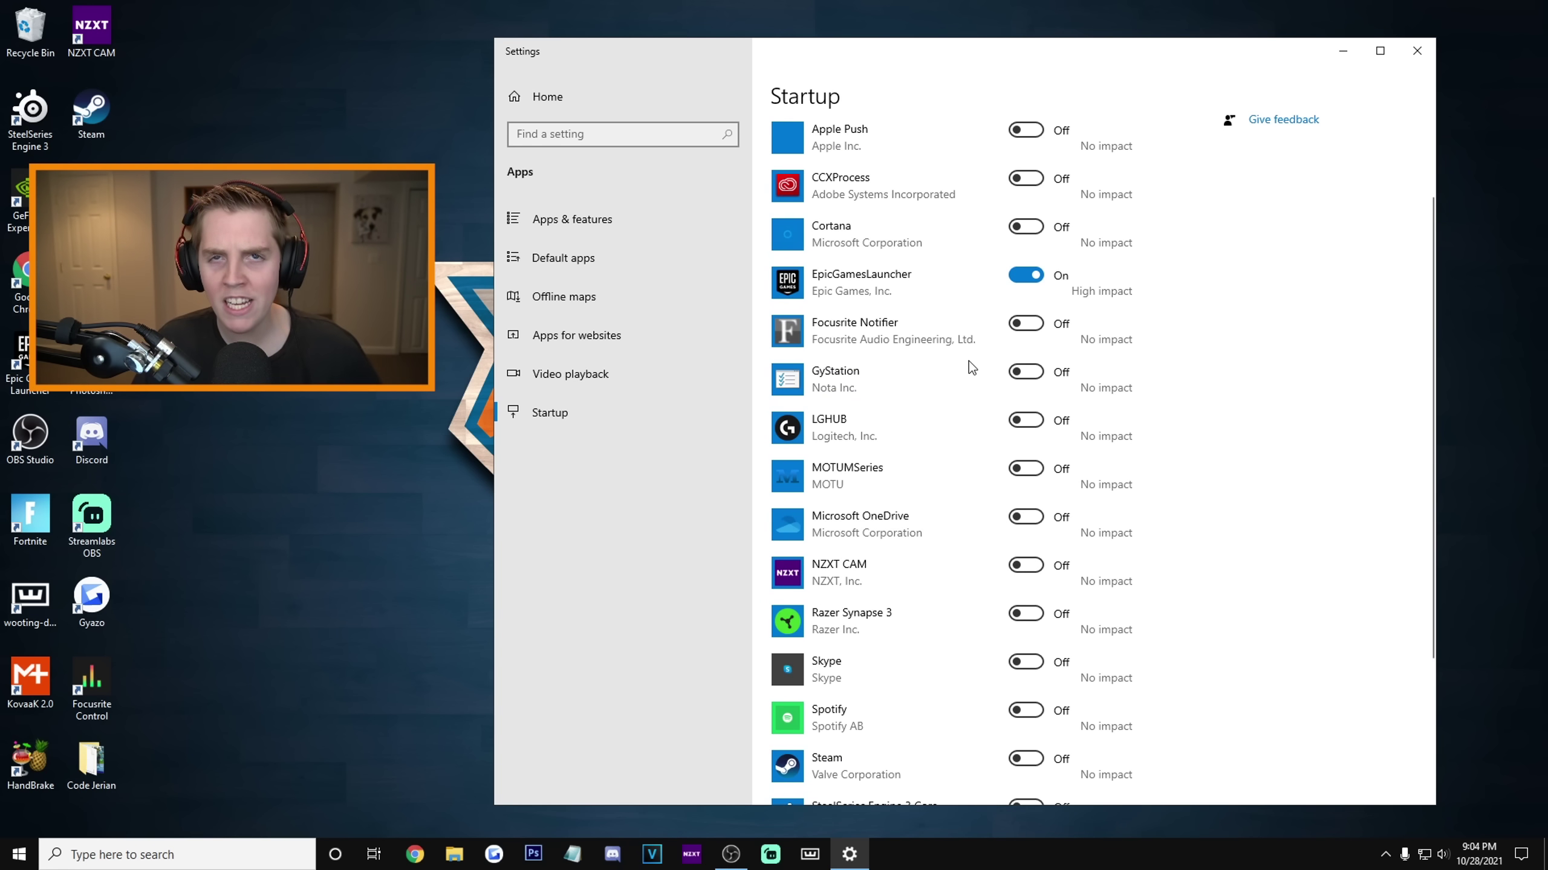
scroll(969, 362, up, 2)
scroll(993, 330, down, 4)
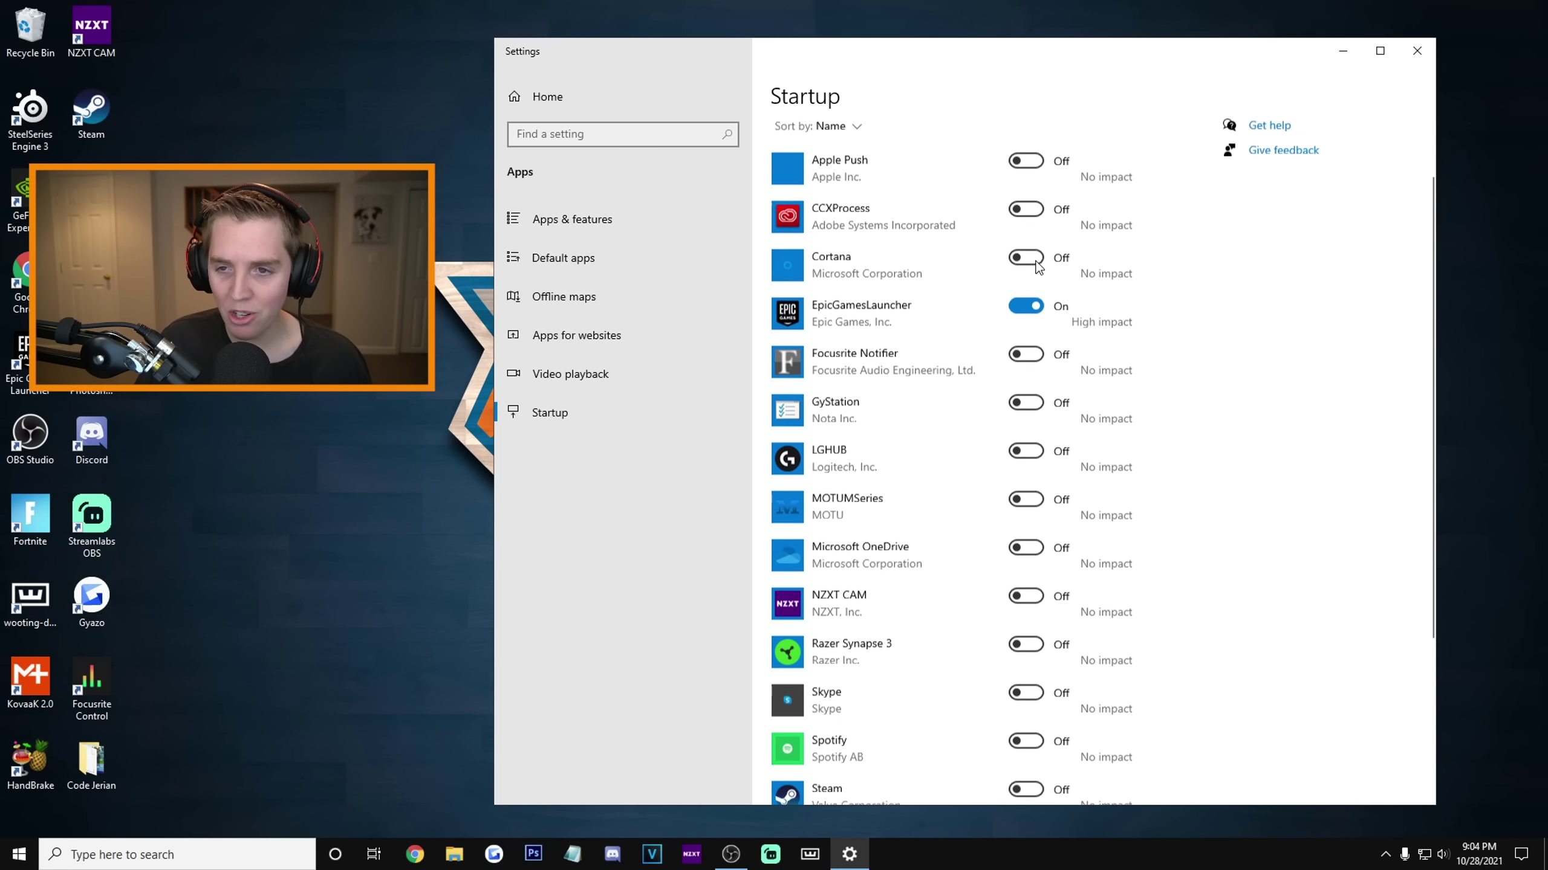
scroll(976, 344, down, 2)
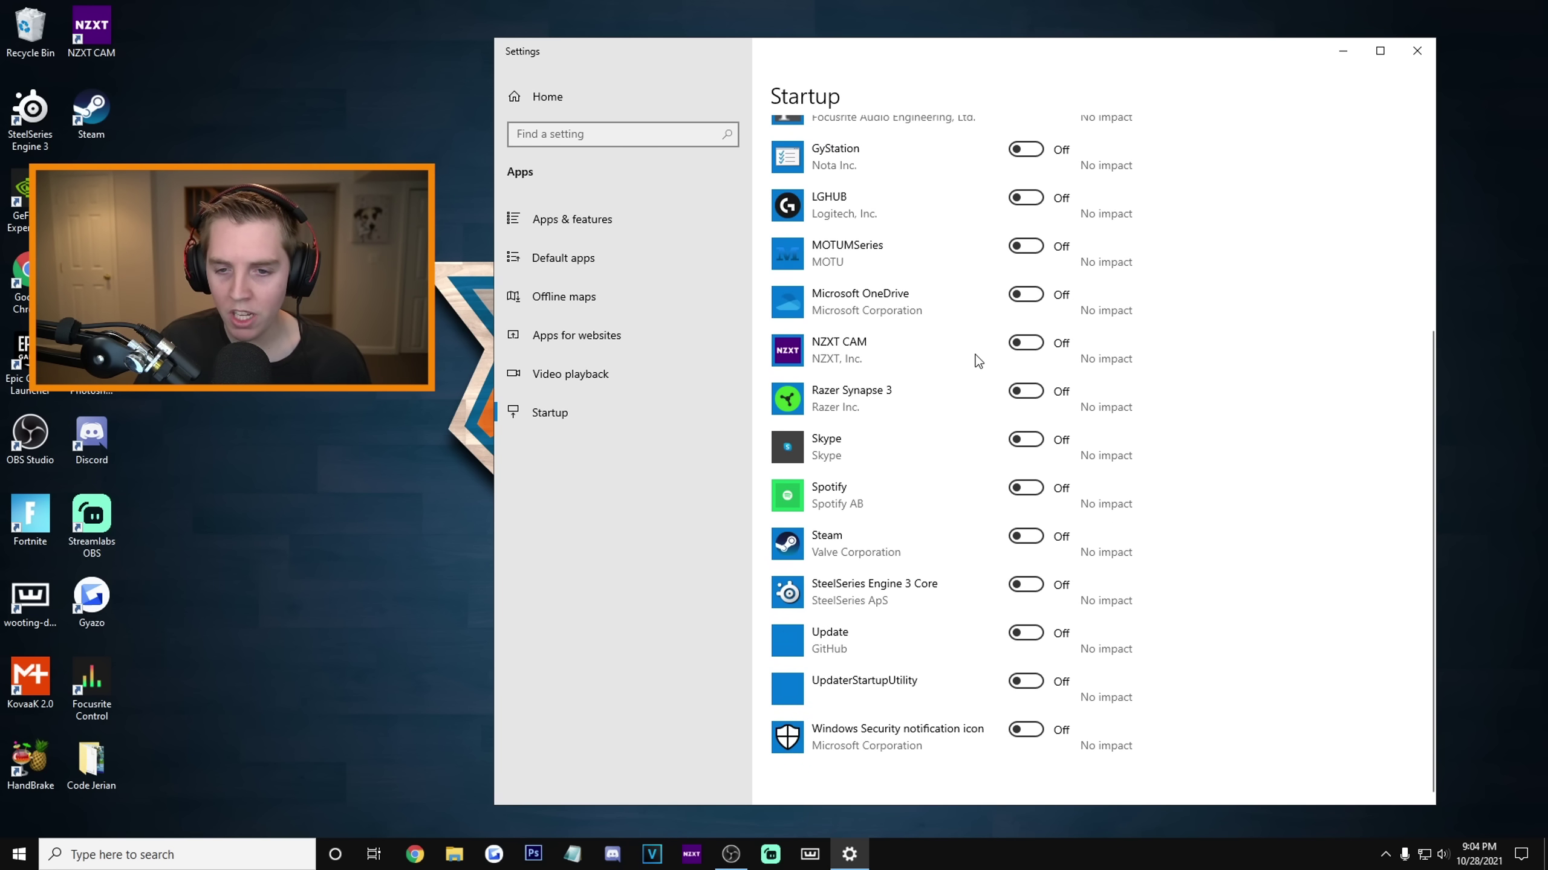
scroll(976, 347, up, 6)
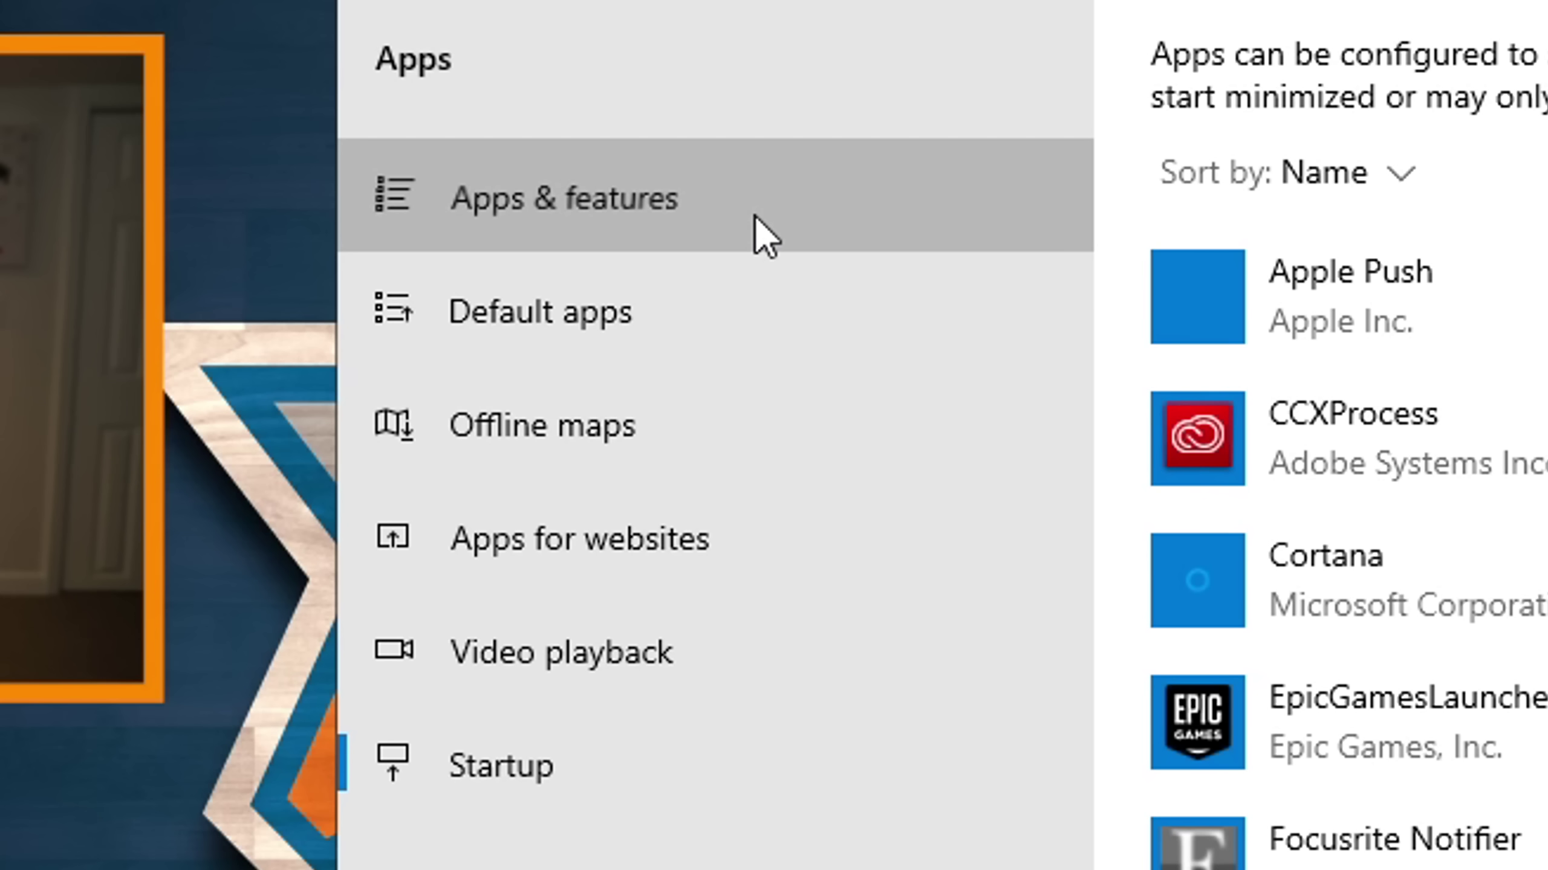
Open the Apps & features settings and look through the installed apps for unused programs
click(635, 229)
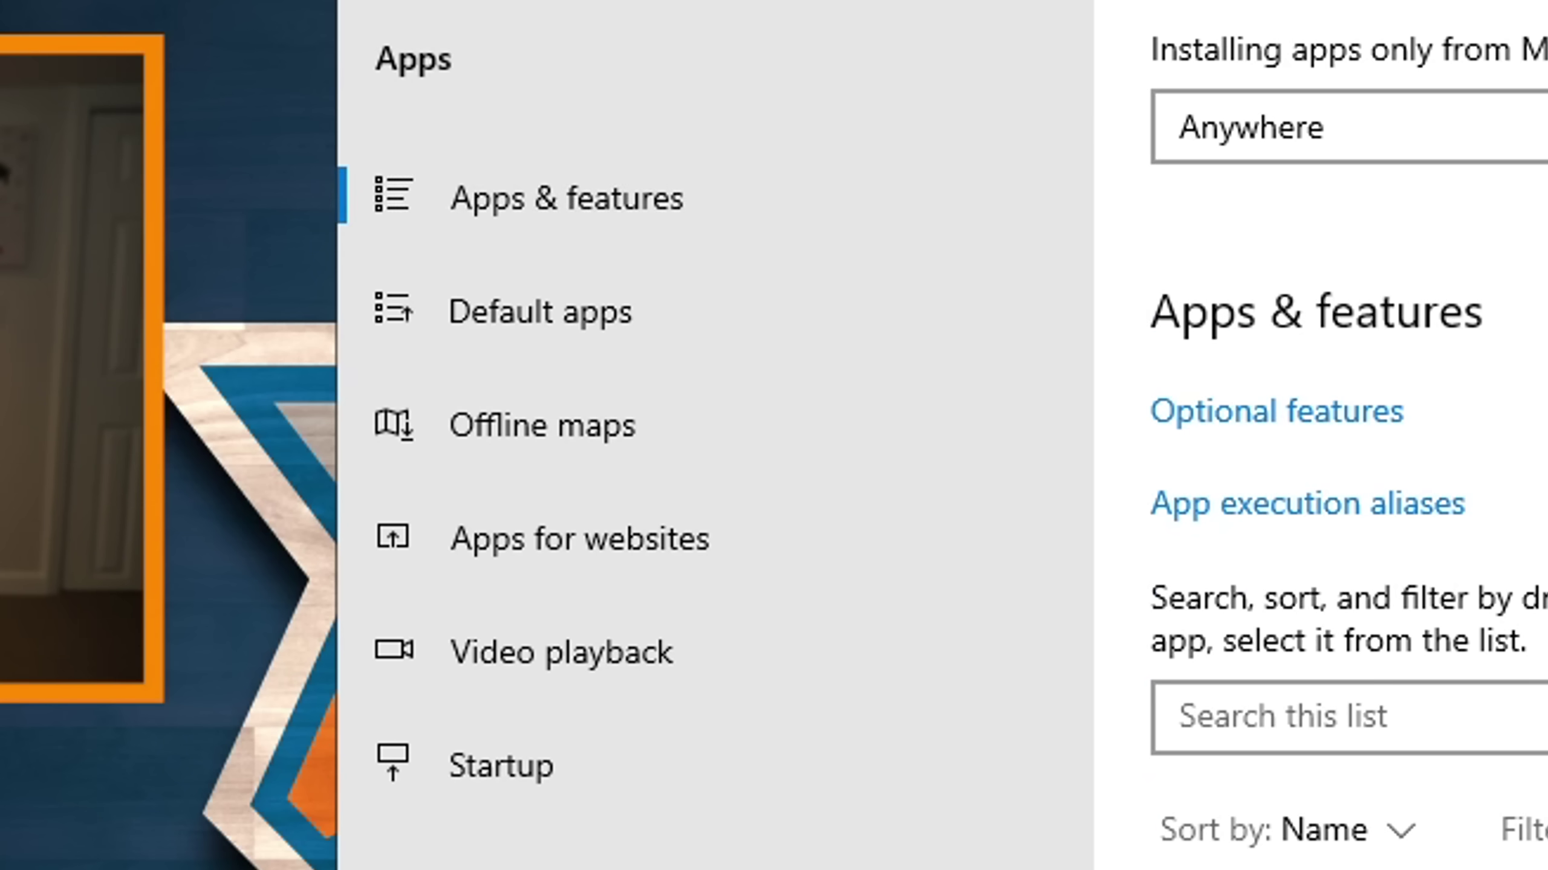
scroll(1052, 278, down, 20)
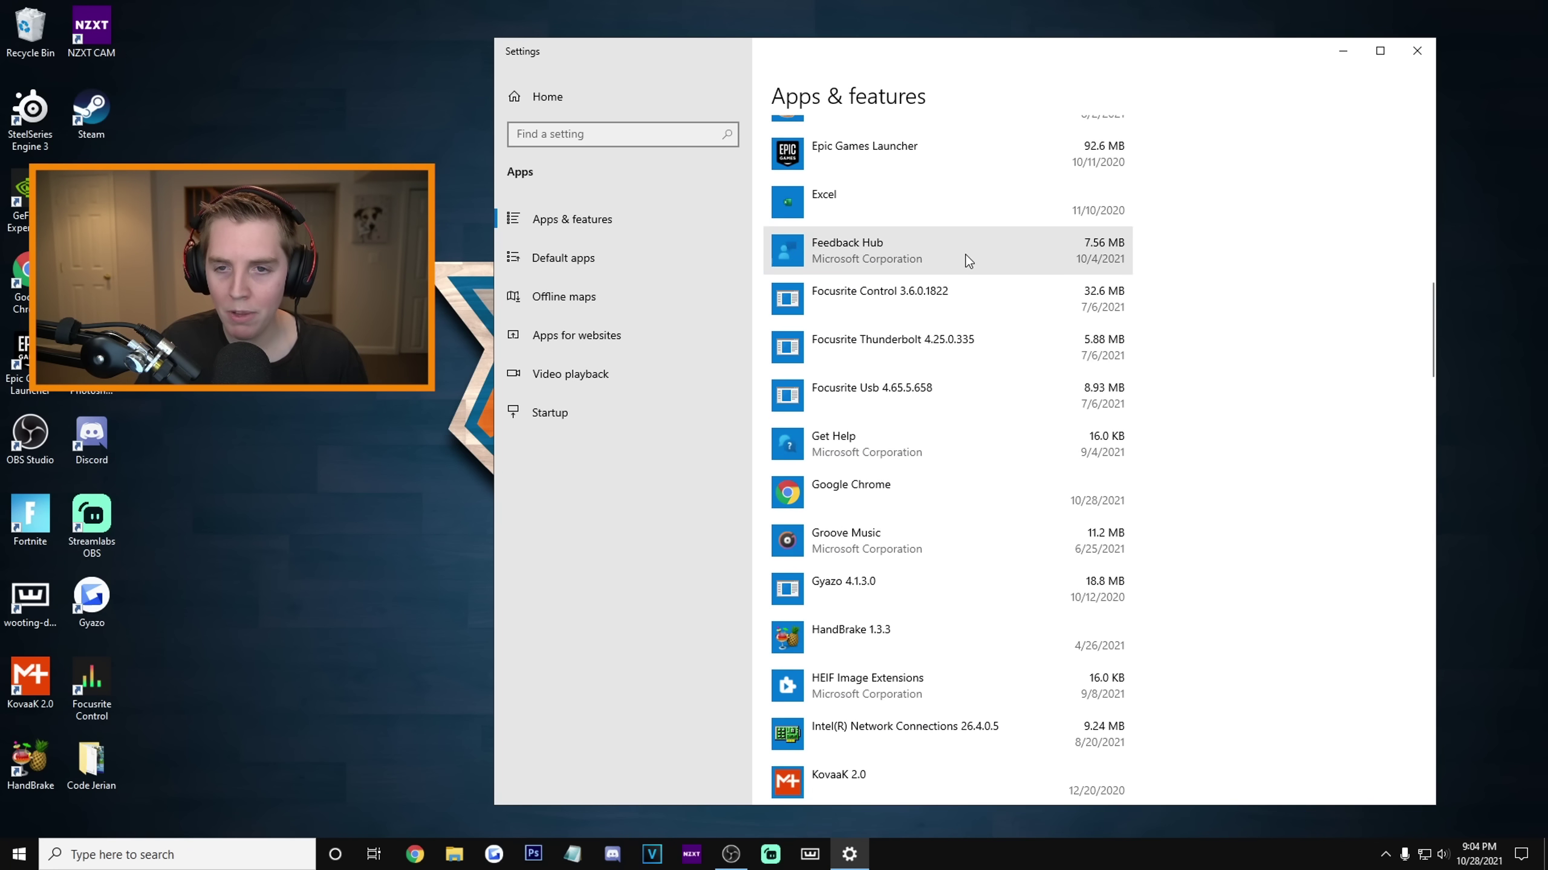
scroll(971, 265, down, 20)
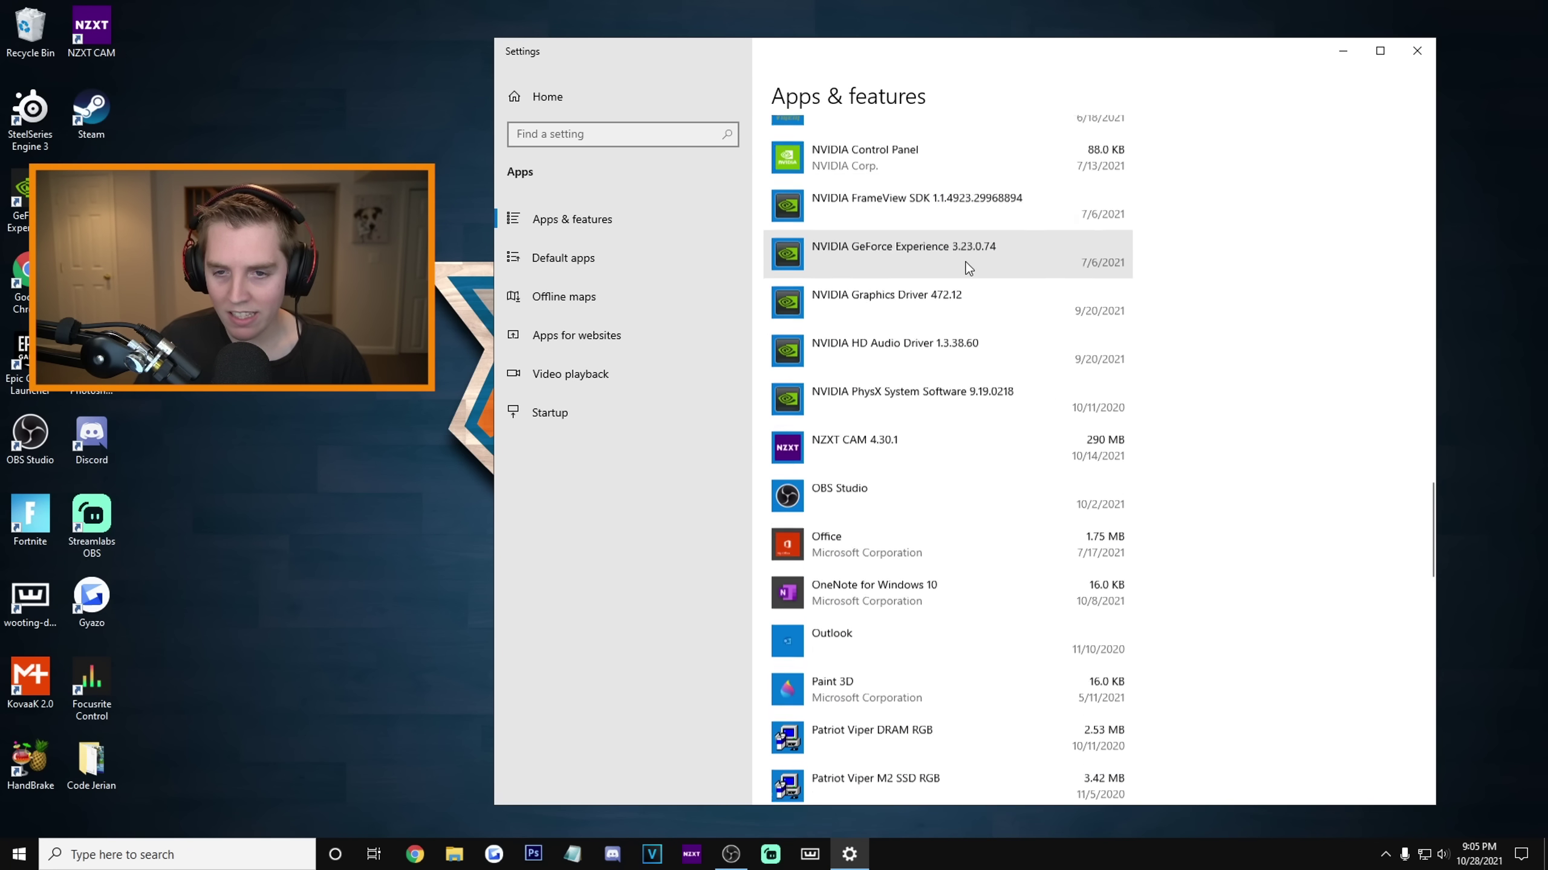
scroll(963, 276, down, 20)
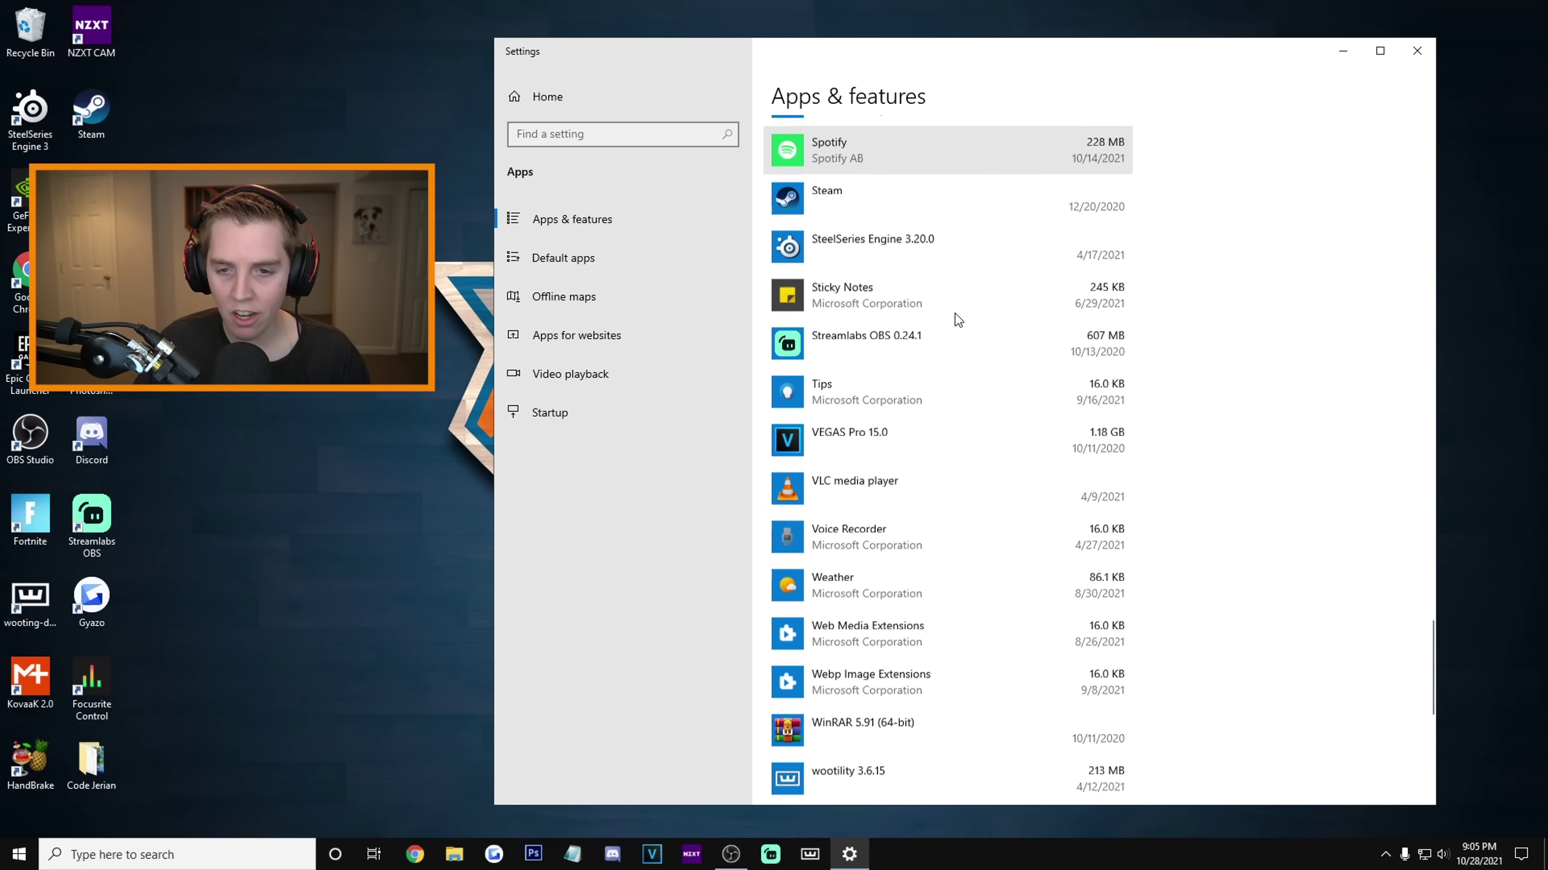
scroll(924, 294, down, 4)
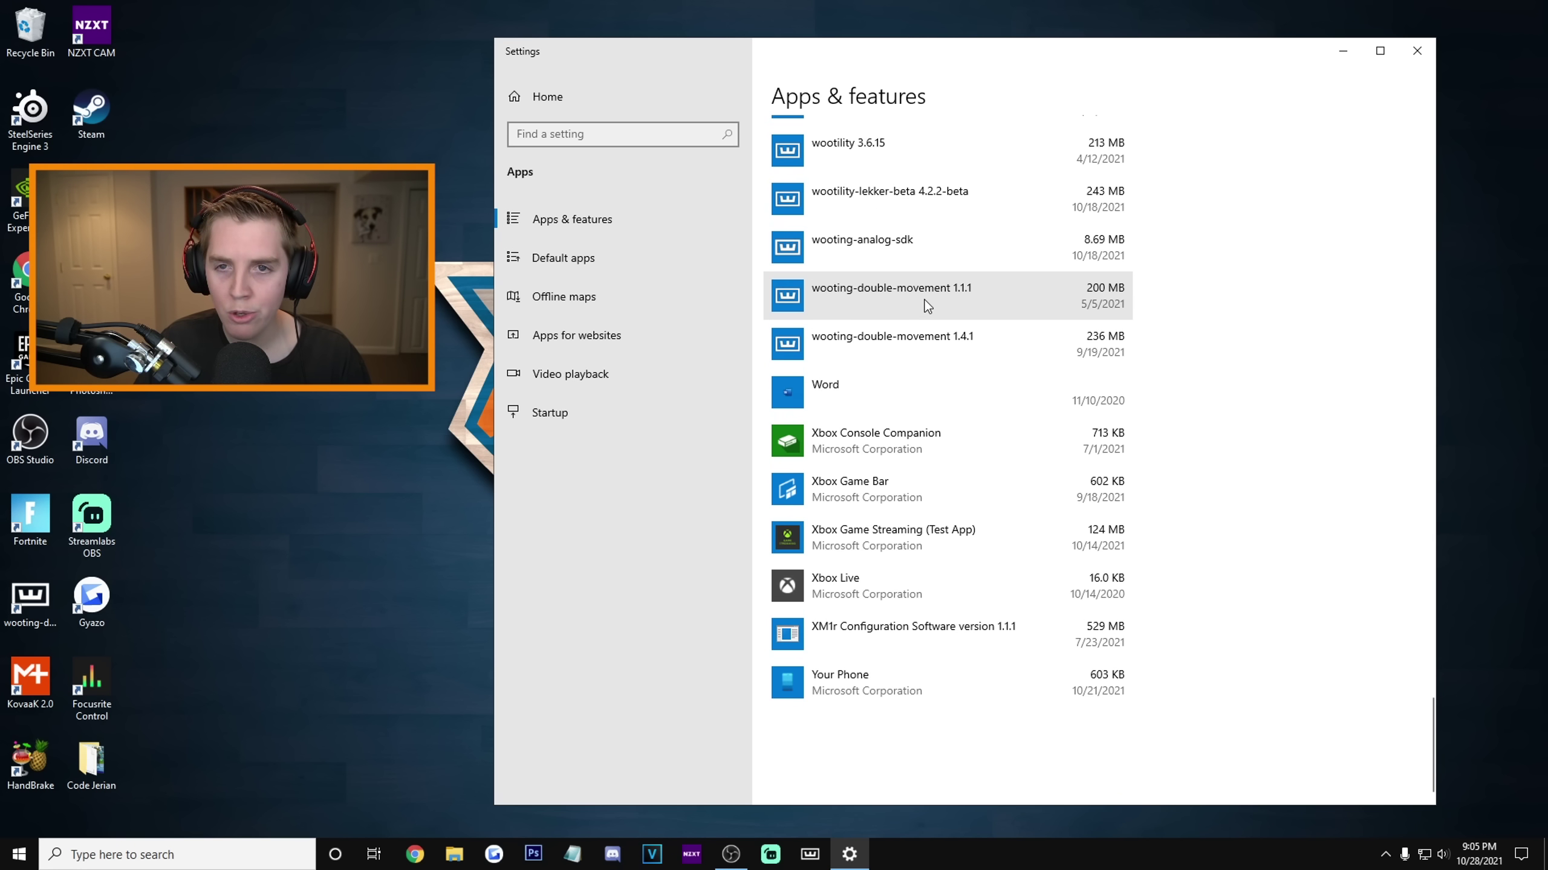
Uninstall wootility 3.6.15 from the installed apps and confirm its removal
scroll(924, 305, up, 4)
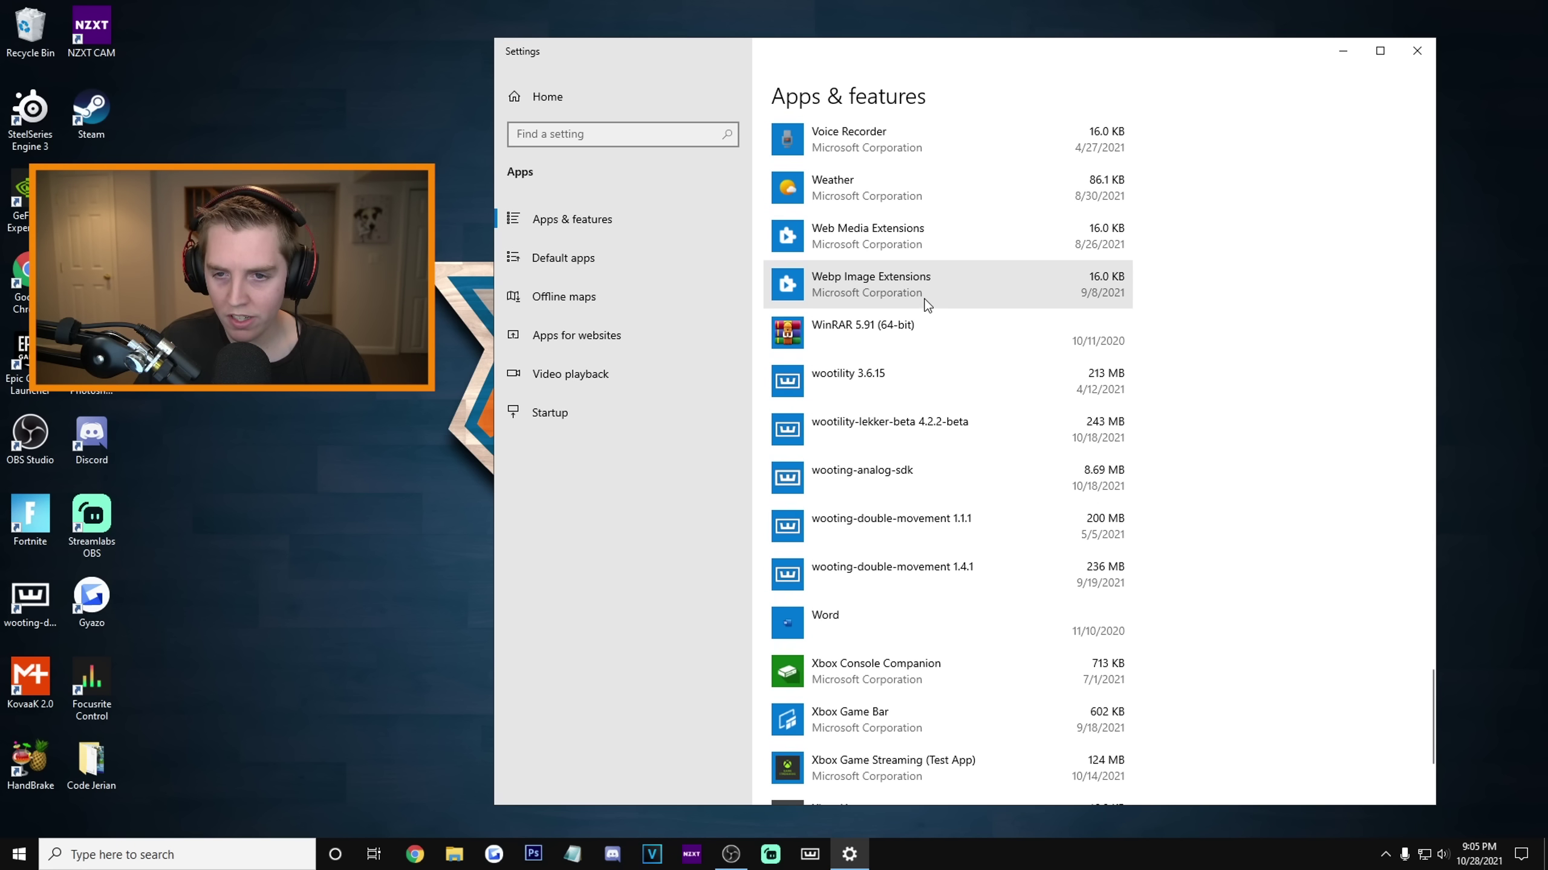
click(871, 385)
click(1087, 449)
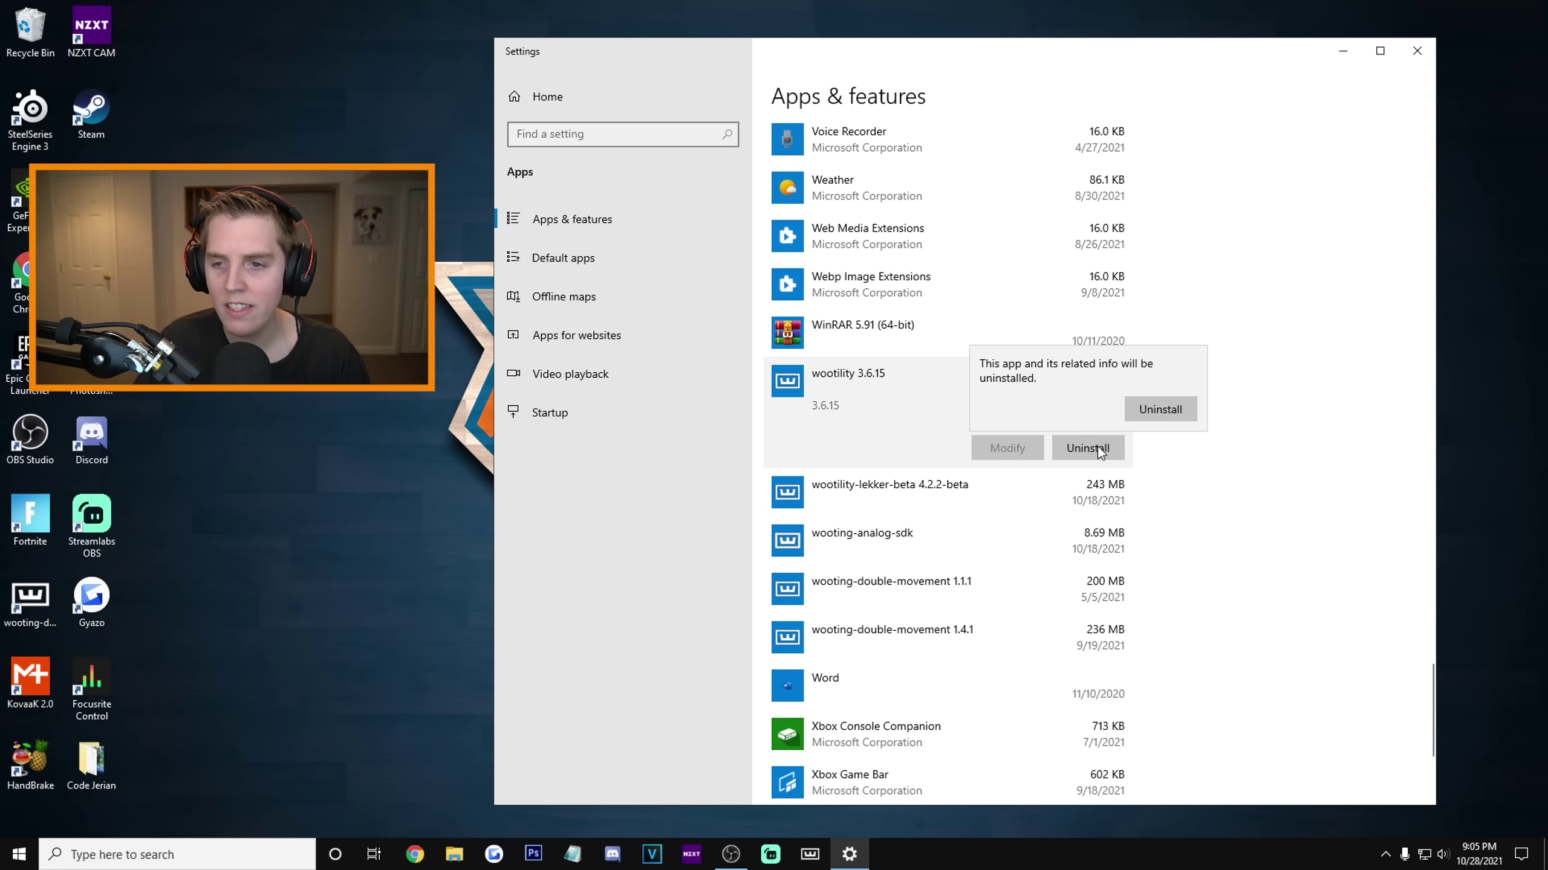
click(1179, 408)
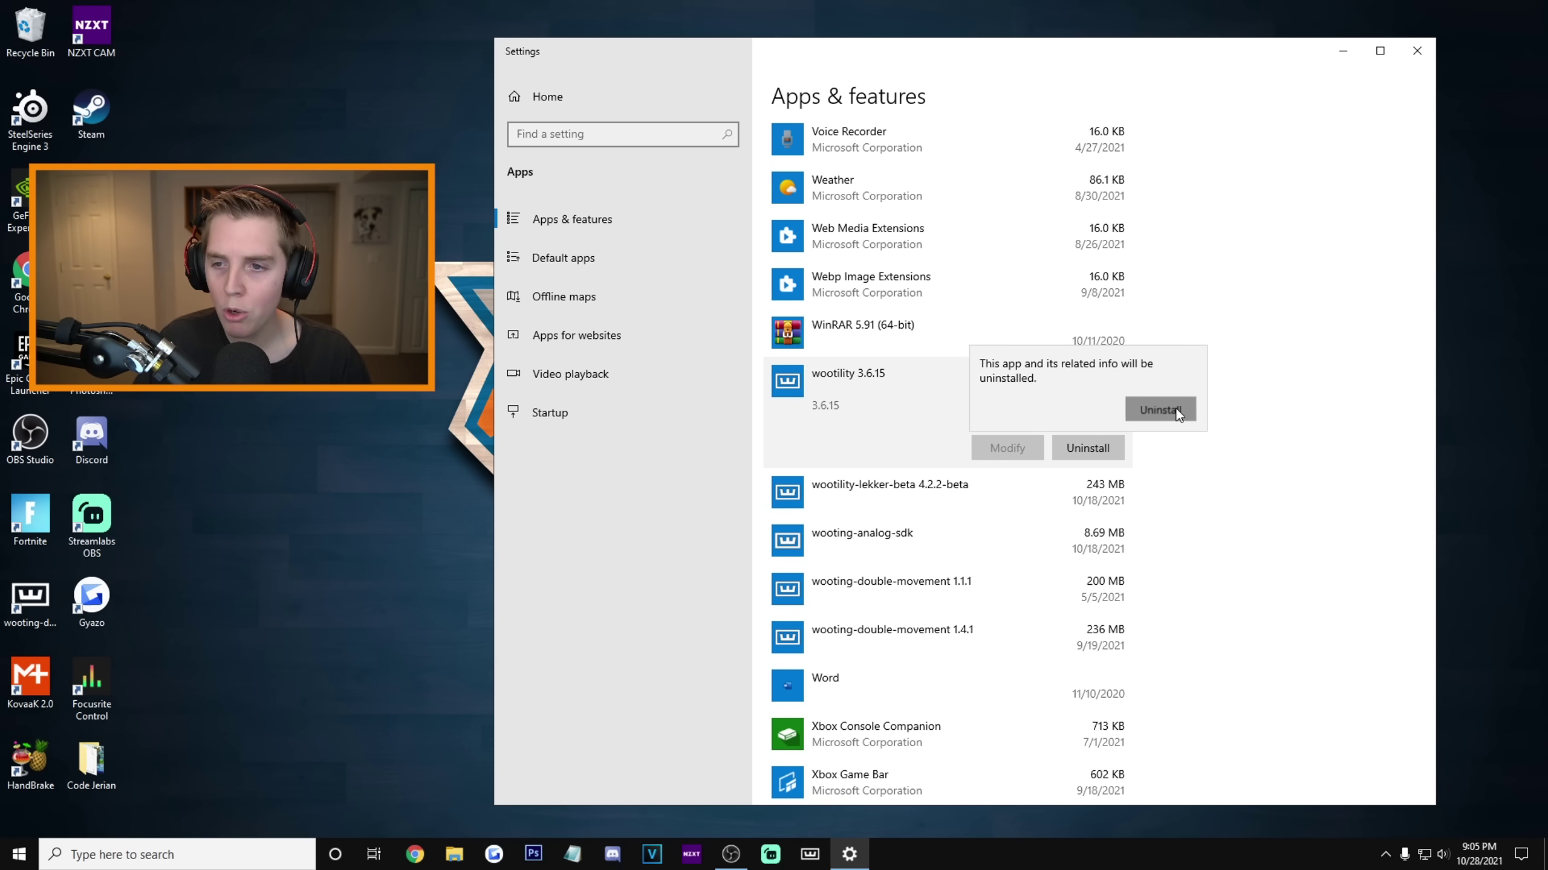
click(767, 480)
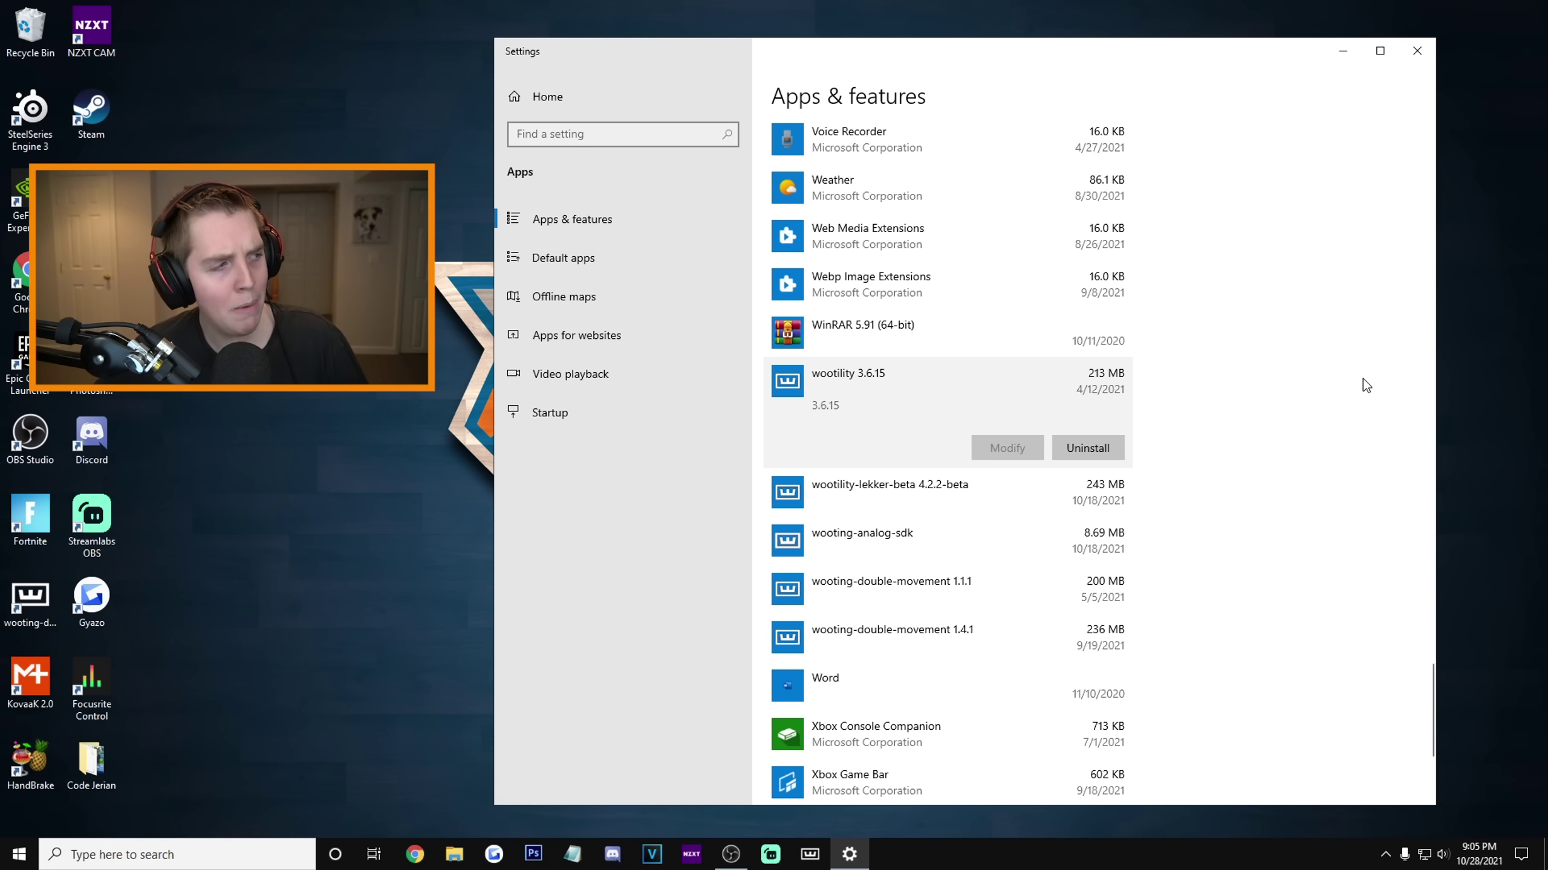
Examine the remaining installed apps for other programs that are no longer needed
scroll(1269, 384, up, 5)
scroll(1270, 383, down, 8)
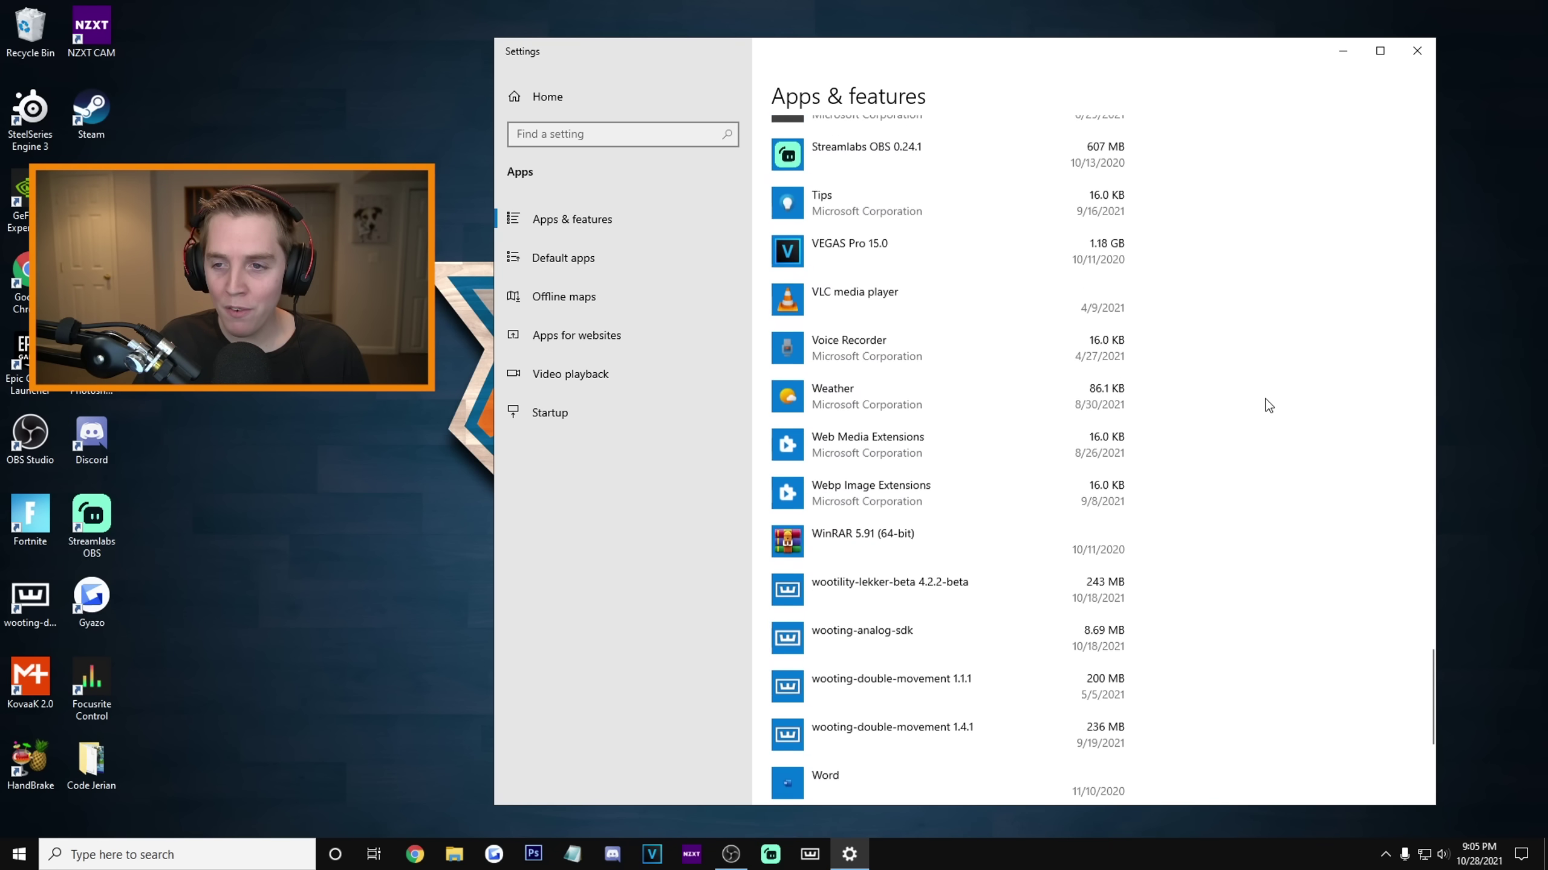
scroll(1271, 385, up, 5)
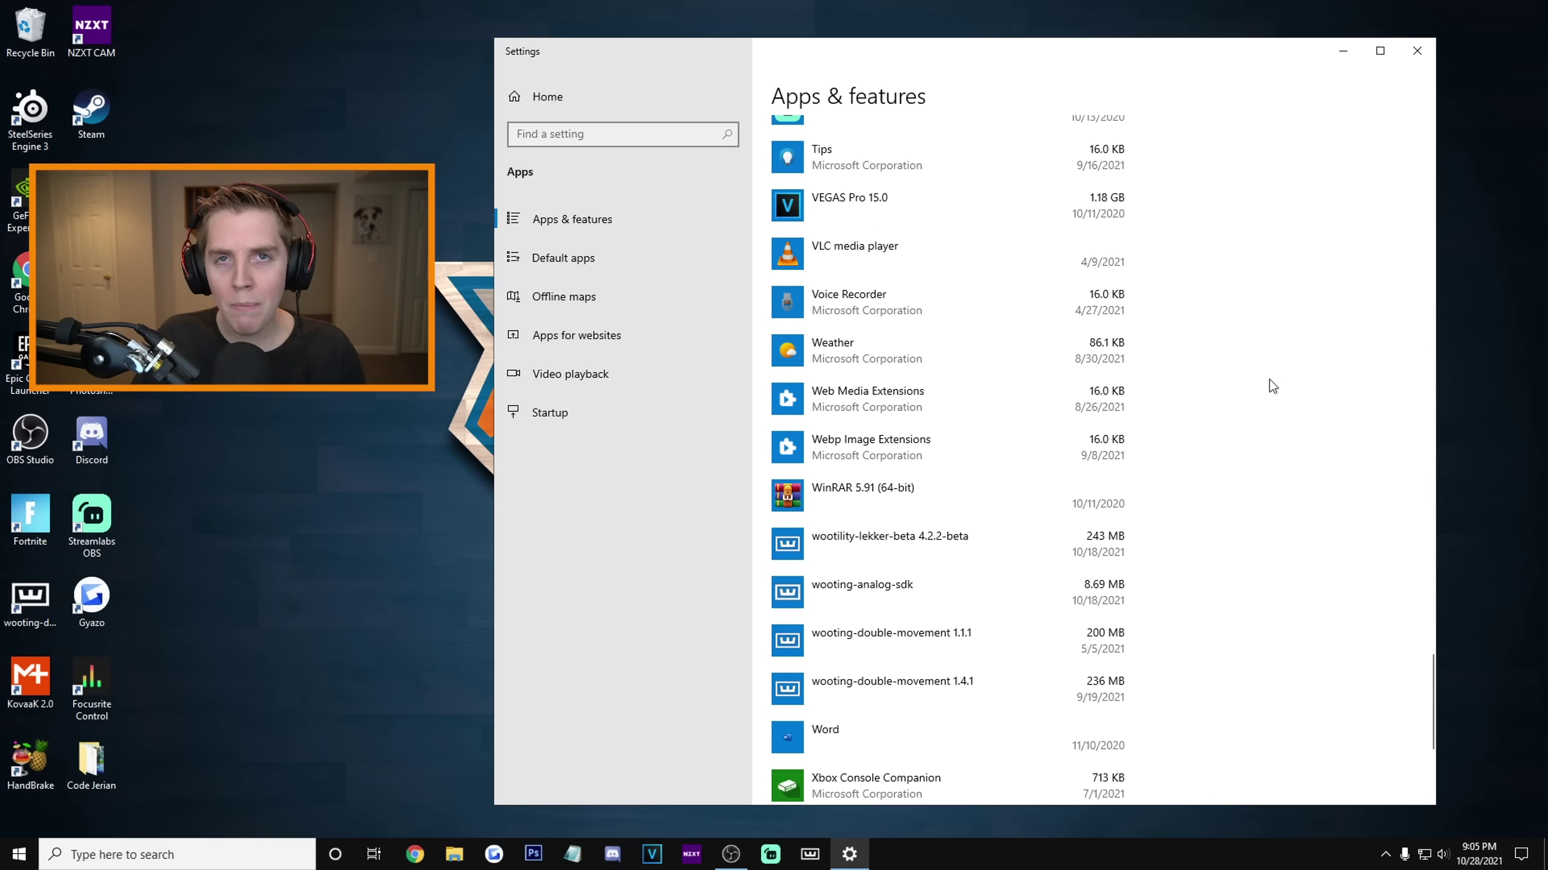
scroll(1269, 380, up, 13)
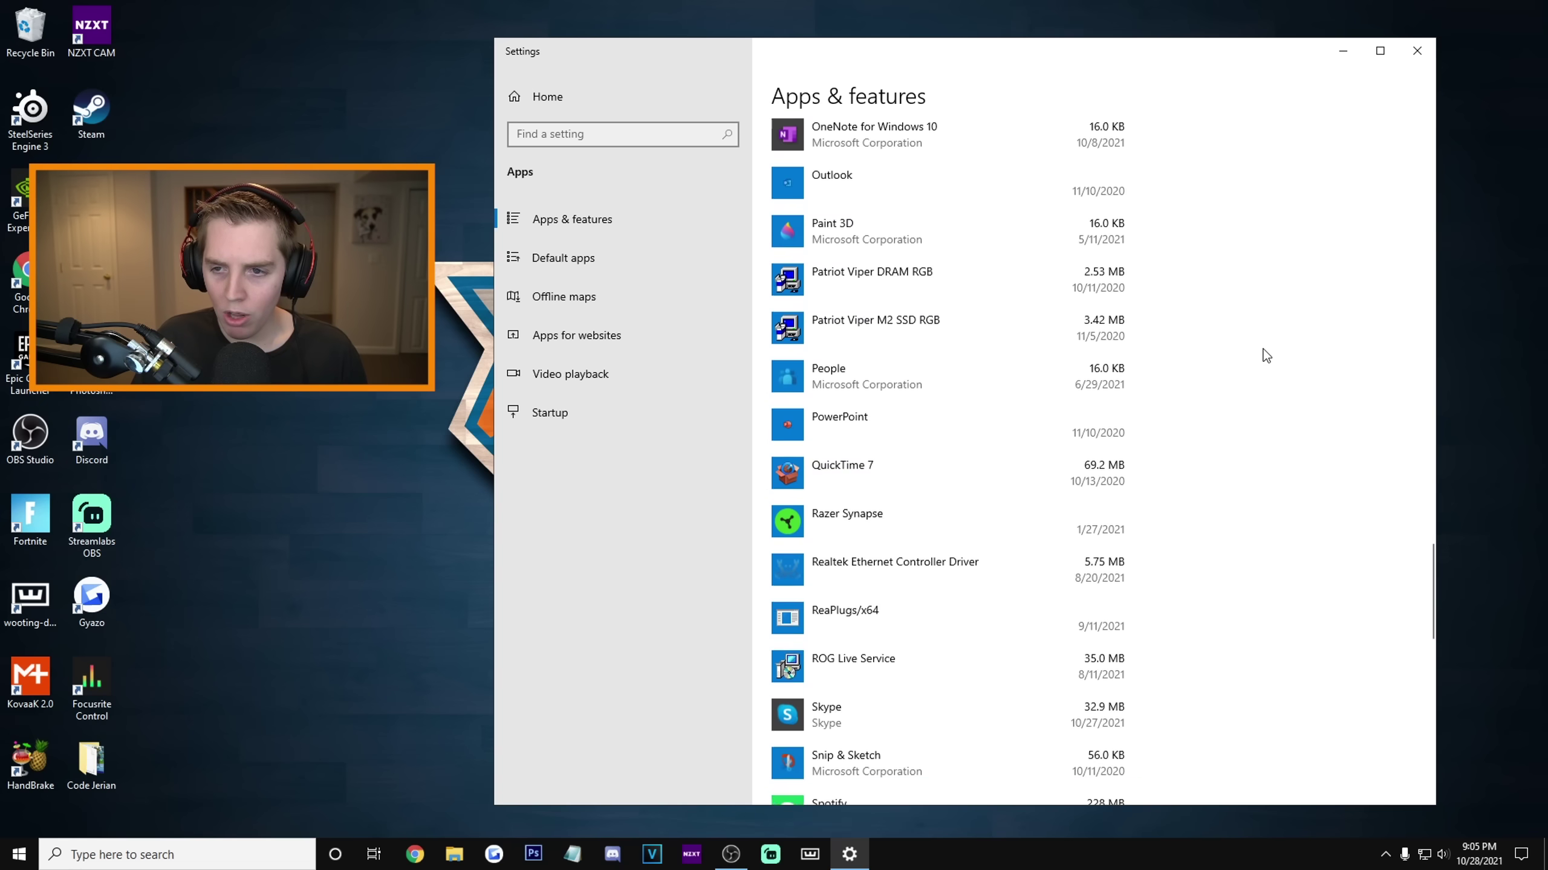
scroll(1264, 355, up, 4)
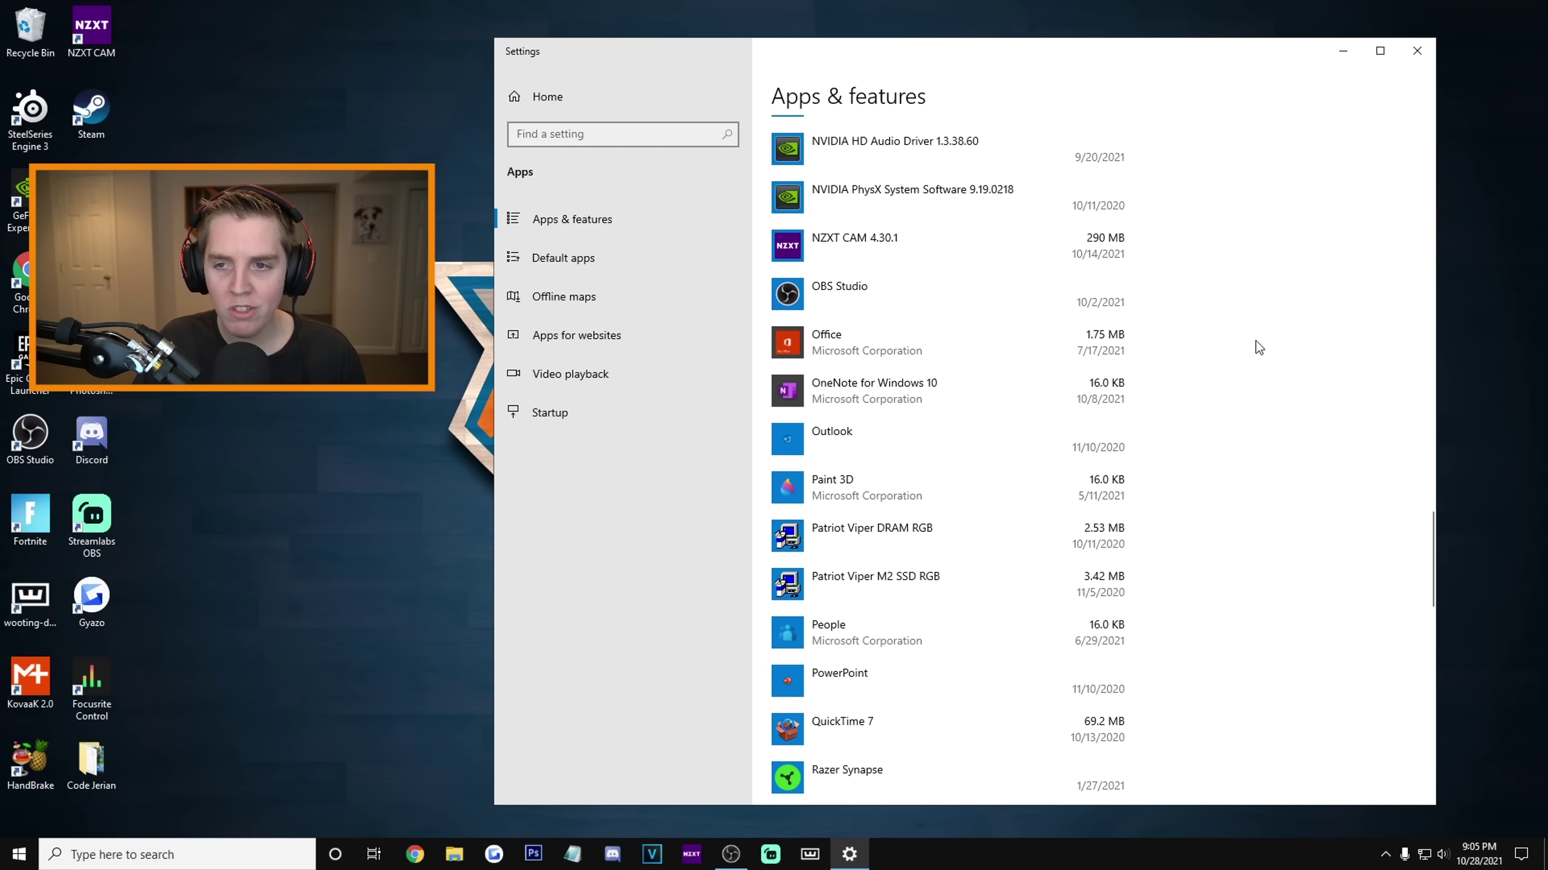
scroll(1258, 343, up, 4)
scroll(1255, 335, up, 11)
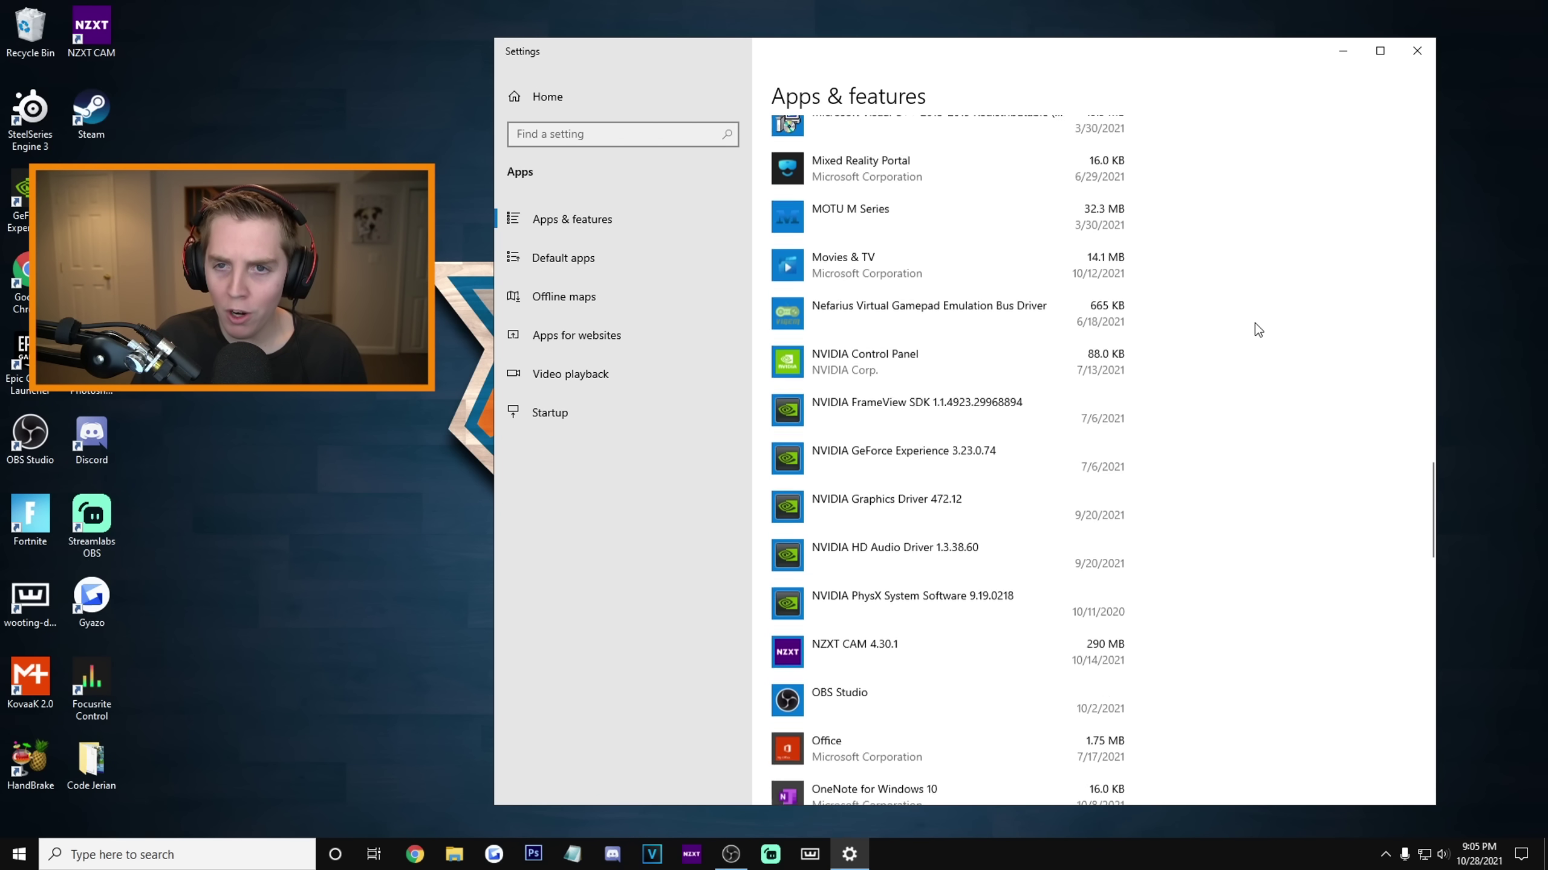
scroll(1224, 319, down, 4)
scroll(1203, 309, up, 15)
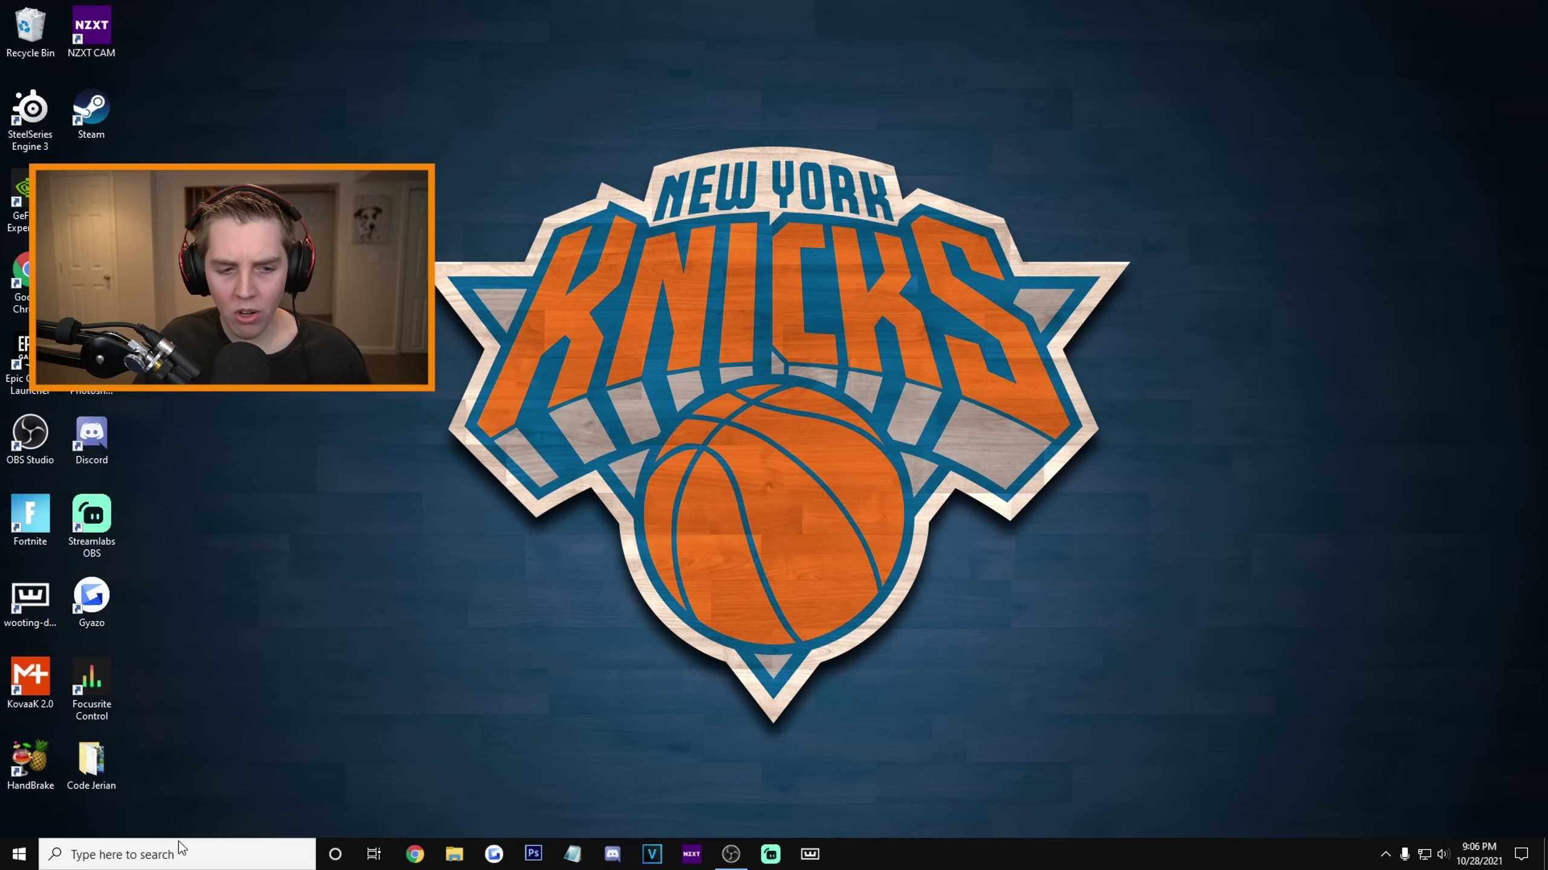
Search the system for "power & s" and open the Power & sleep settings
click(181, 852)
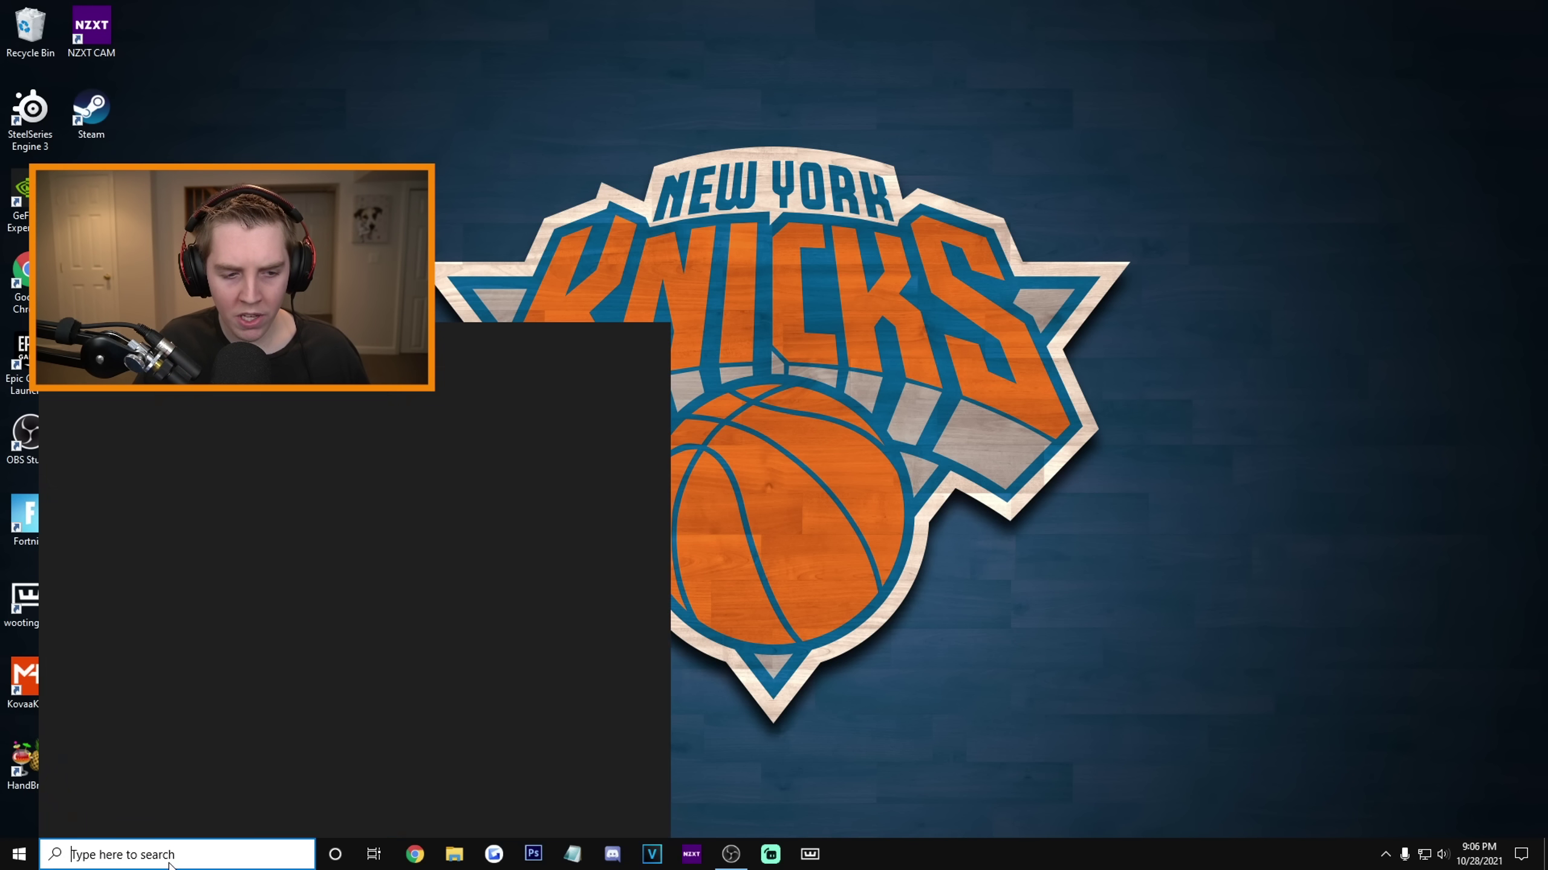
text(power)
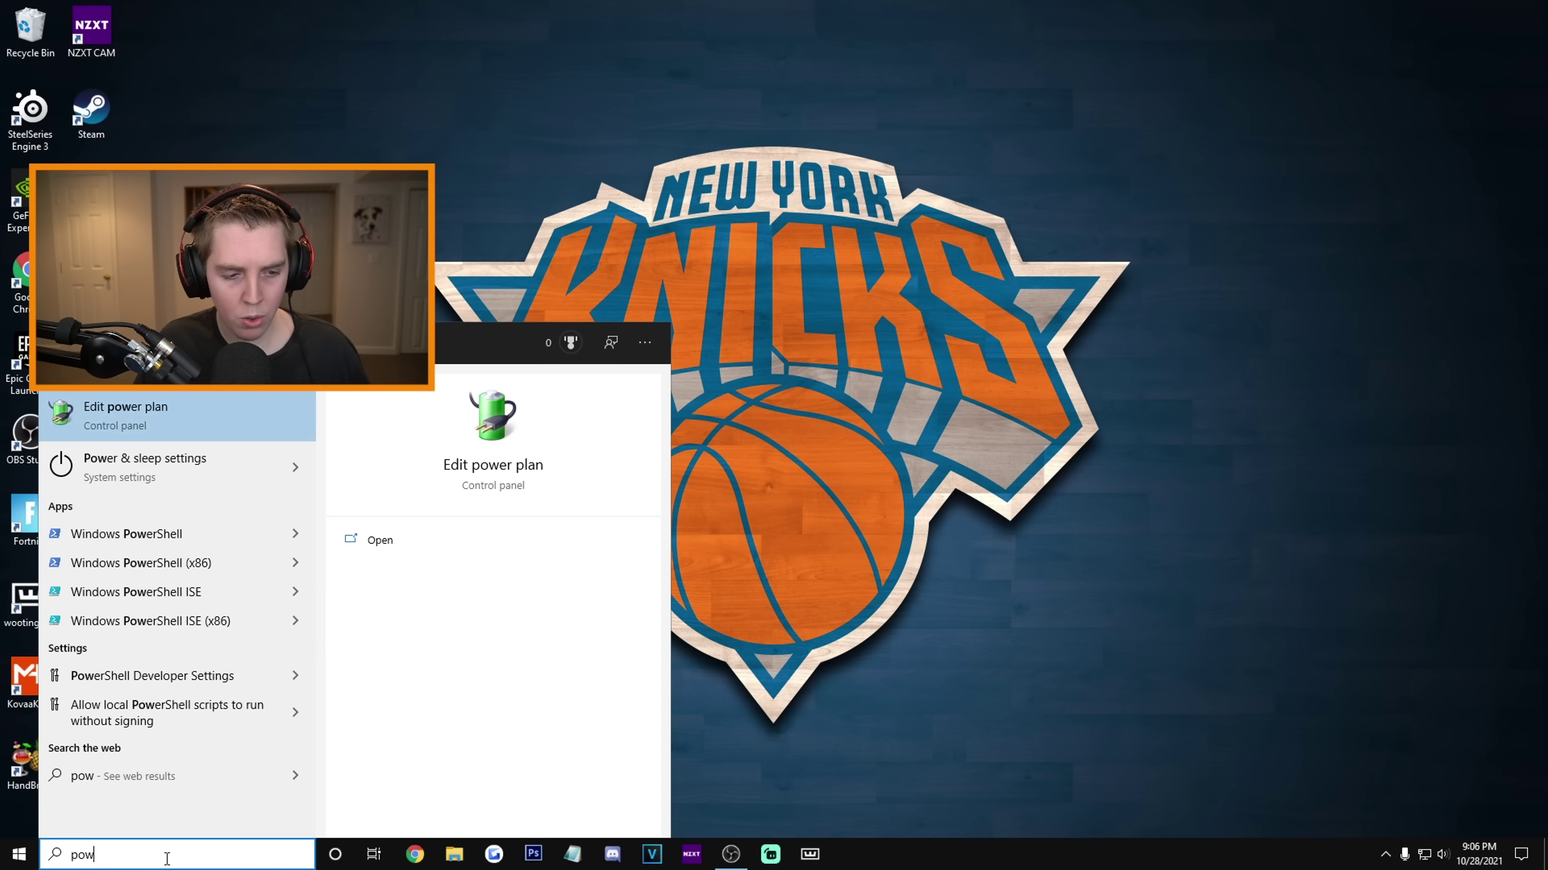
text( & s)
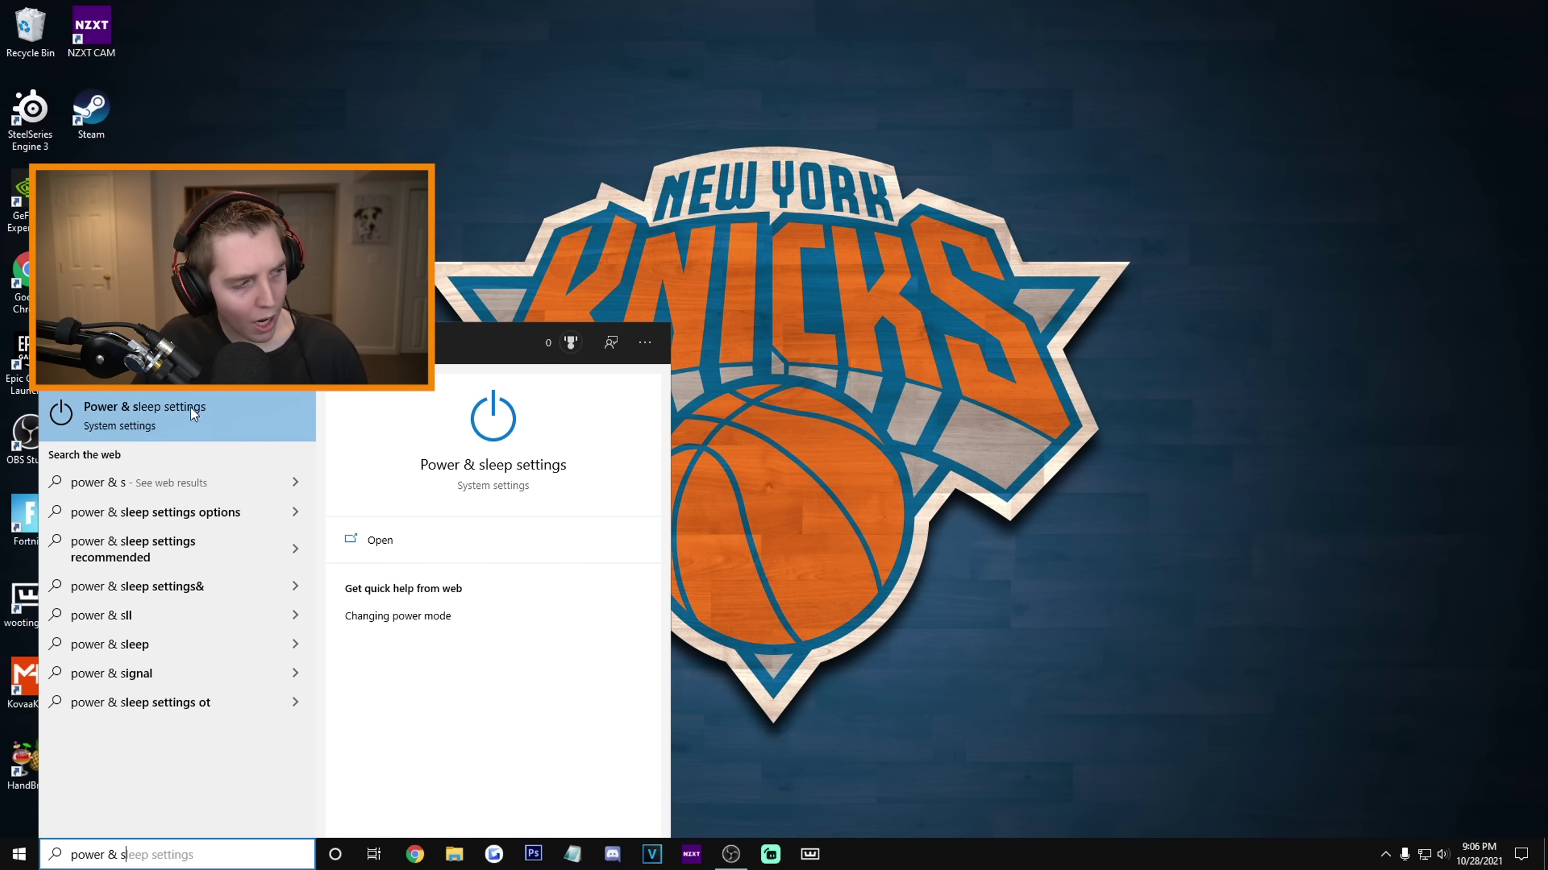
click(220, 408)
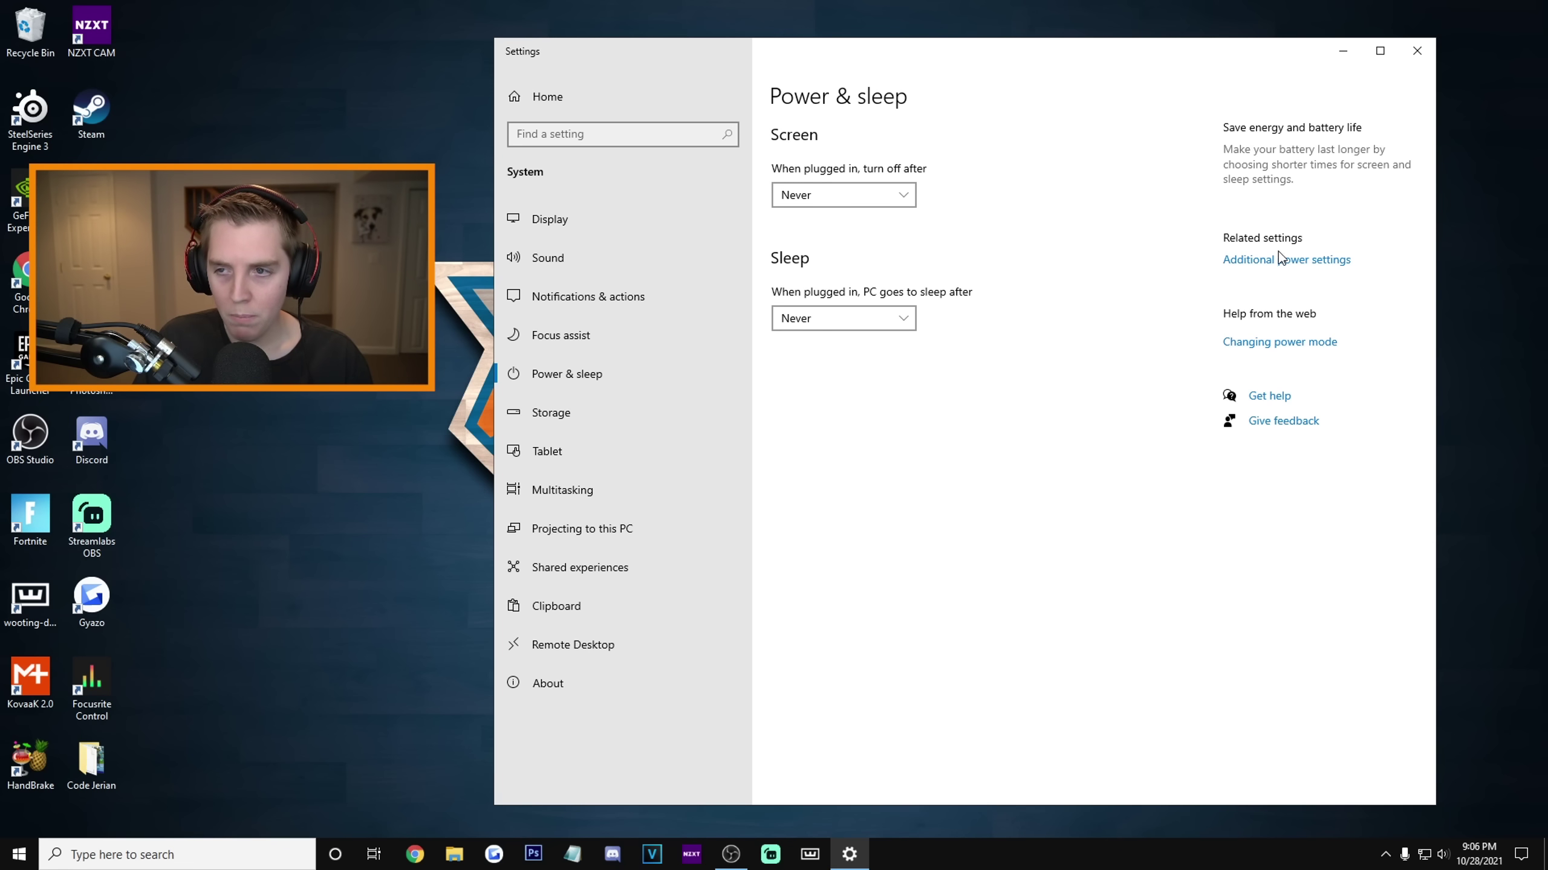
Open the additional power settings, leaving only Power Options open, and collapse its list of additional plans
click(1262, 261)
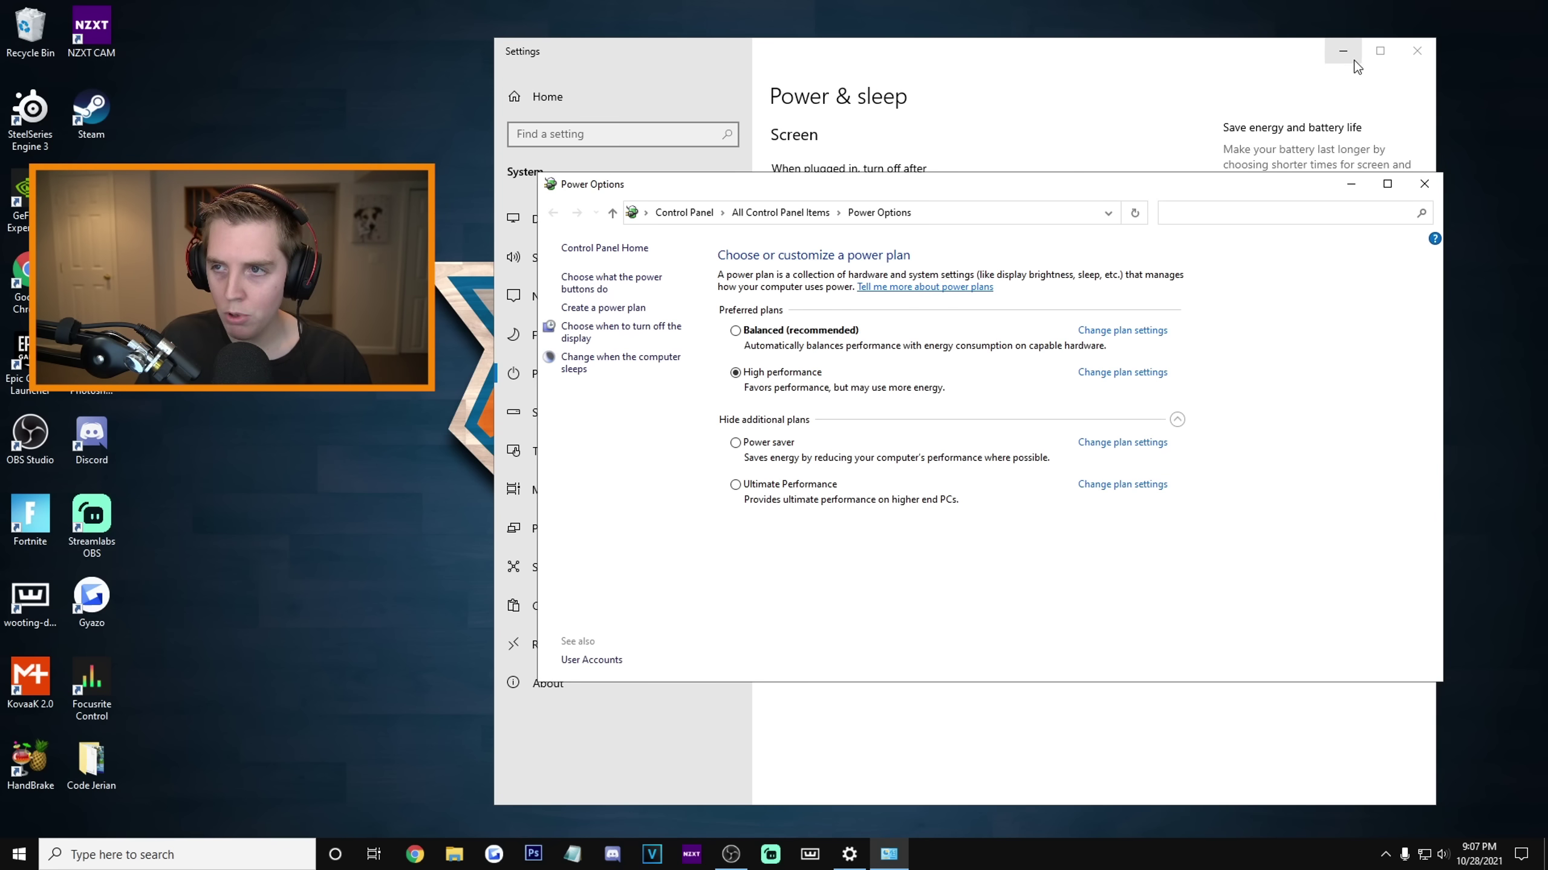
click(1405, 52)
drag(946, 187, 917, 182)
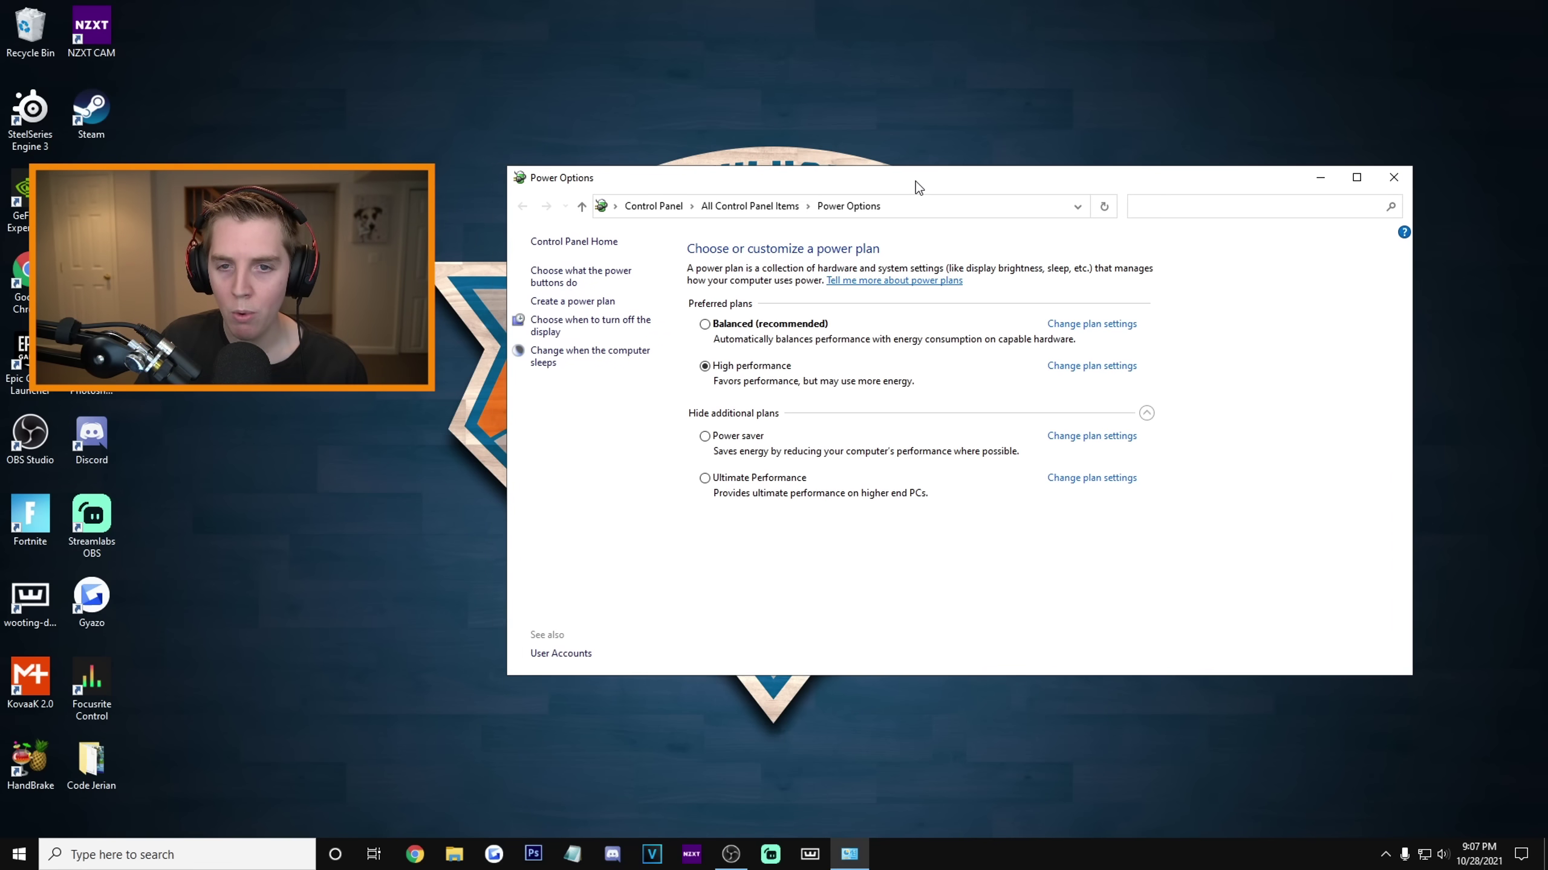
click(1146, 415)
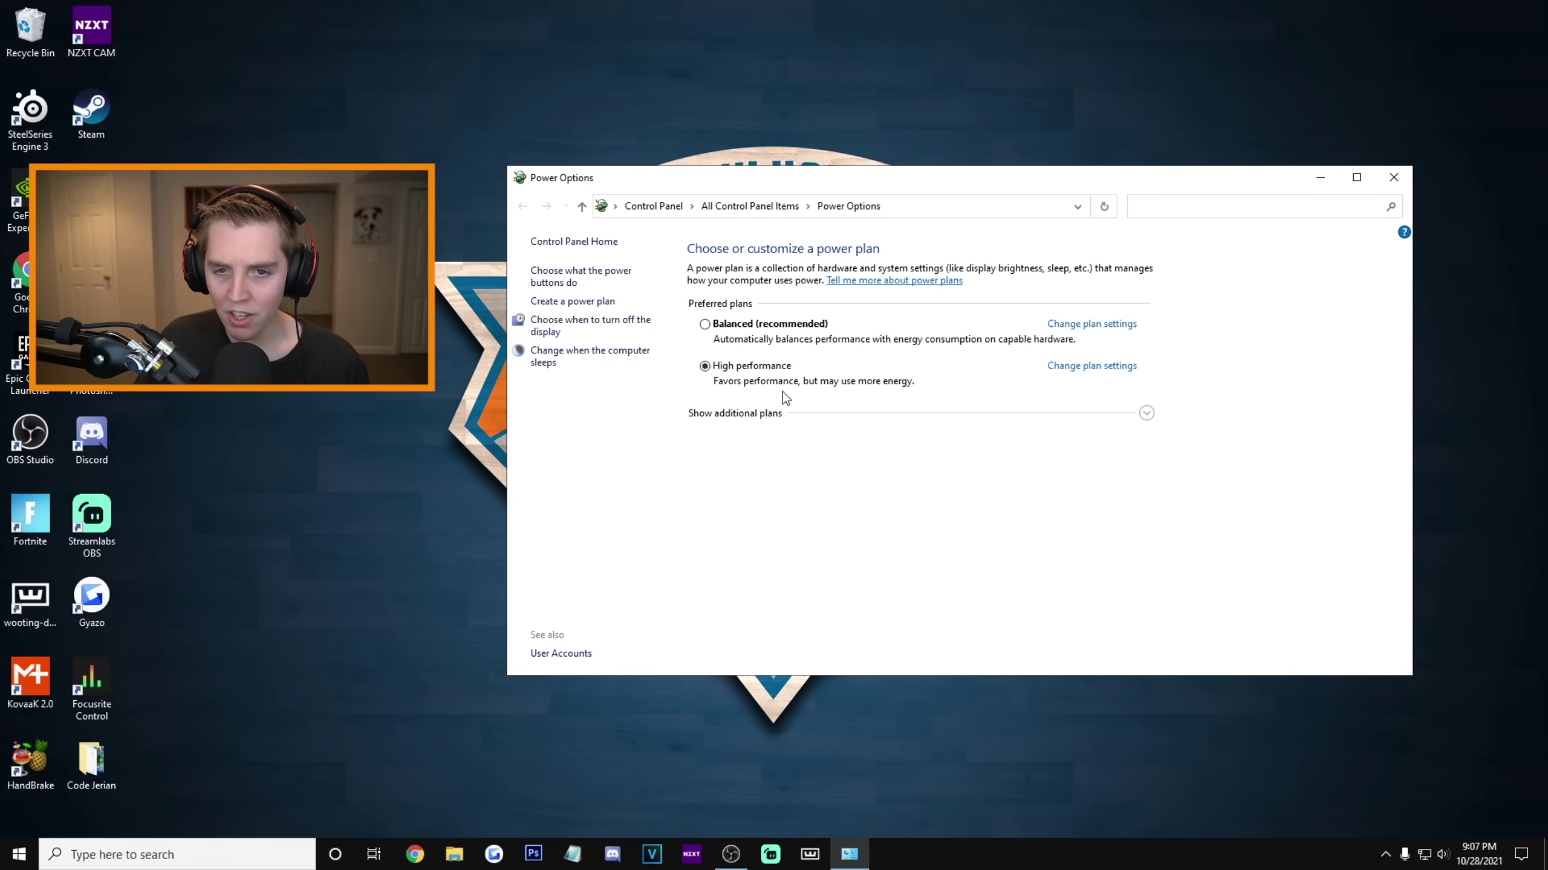
Open the advanced power settings of the High performance plan after checking the additional plans
click(1135, 422)
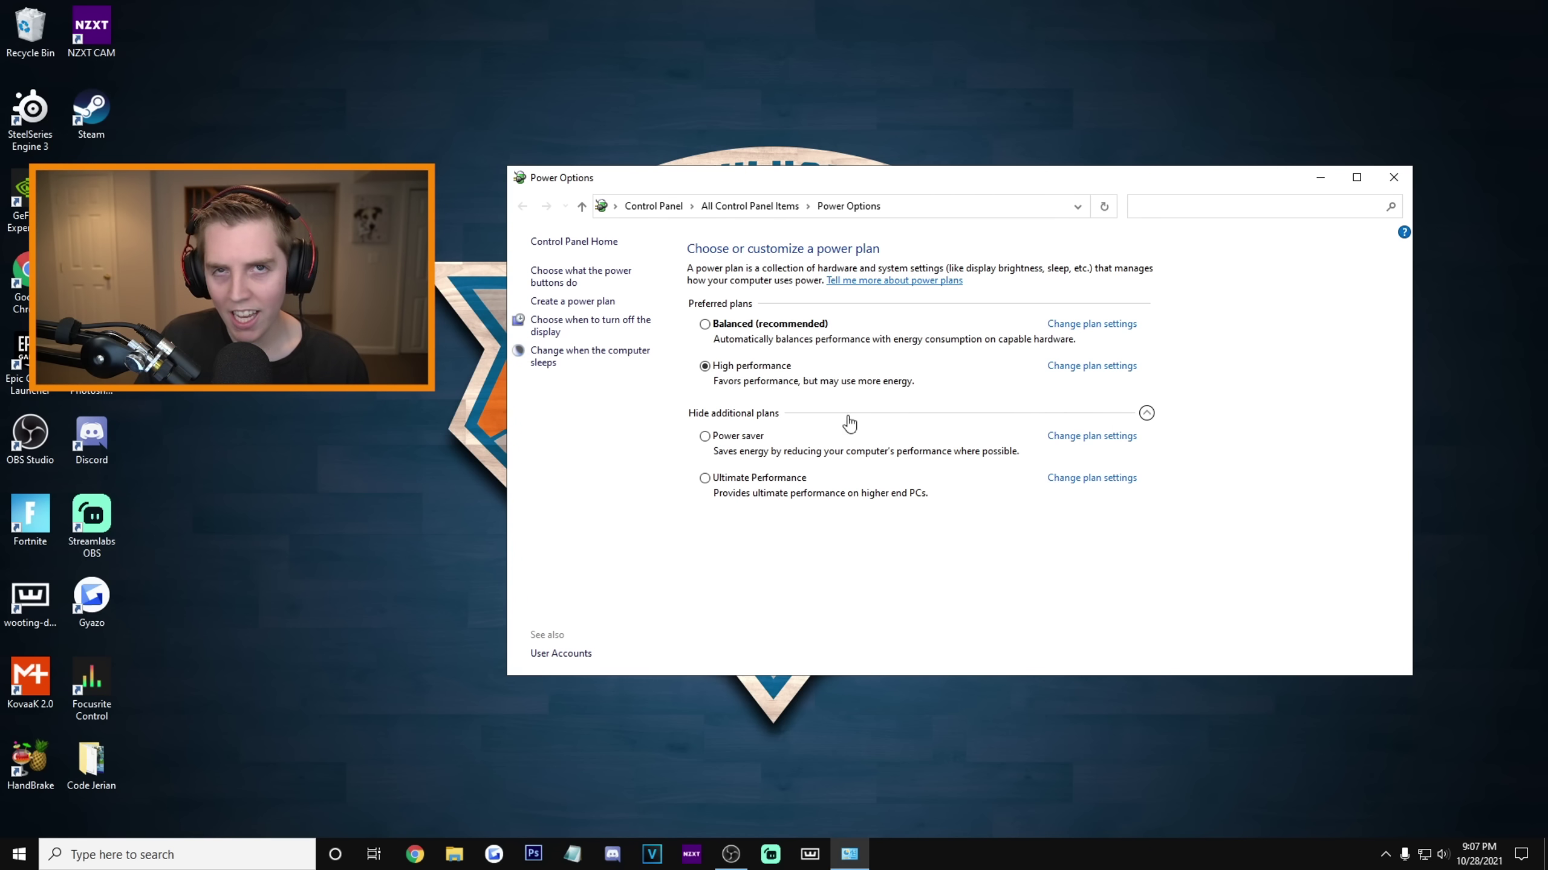
click(1146, 415)
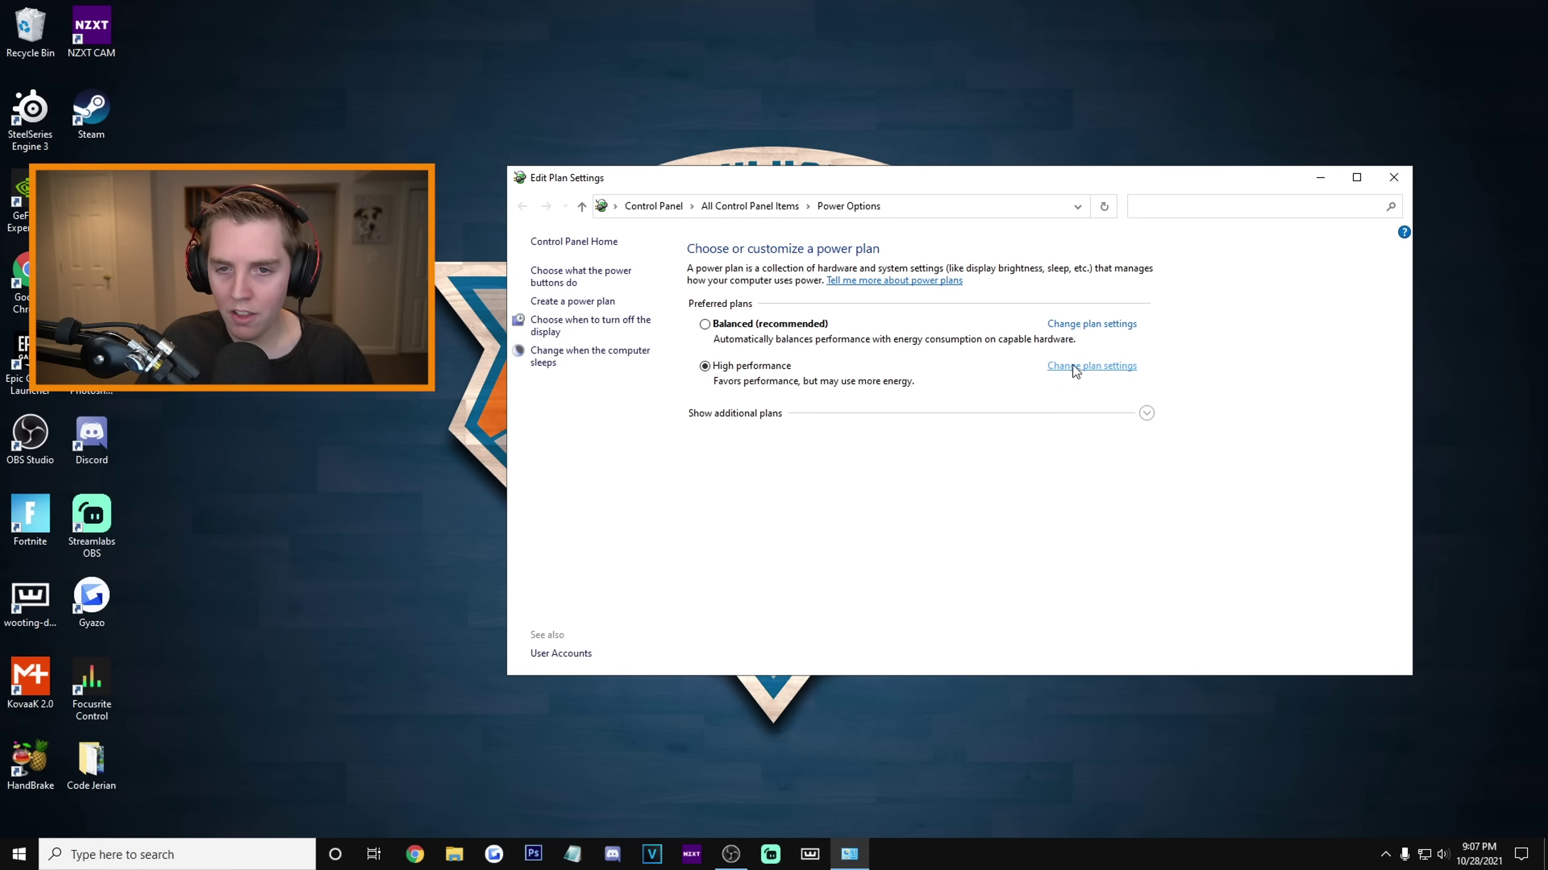
click(1073, 367)
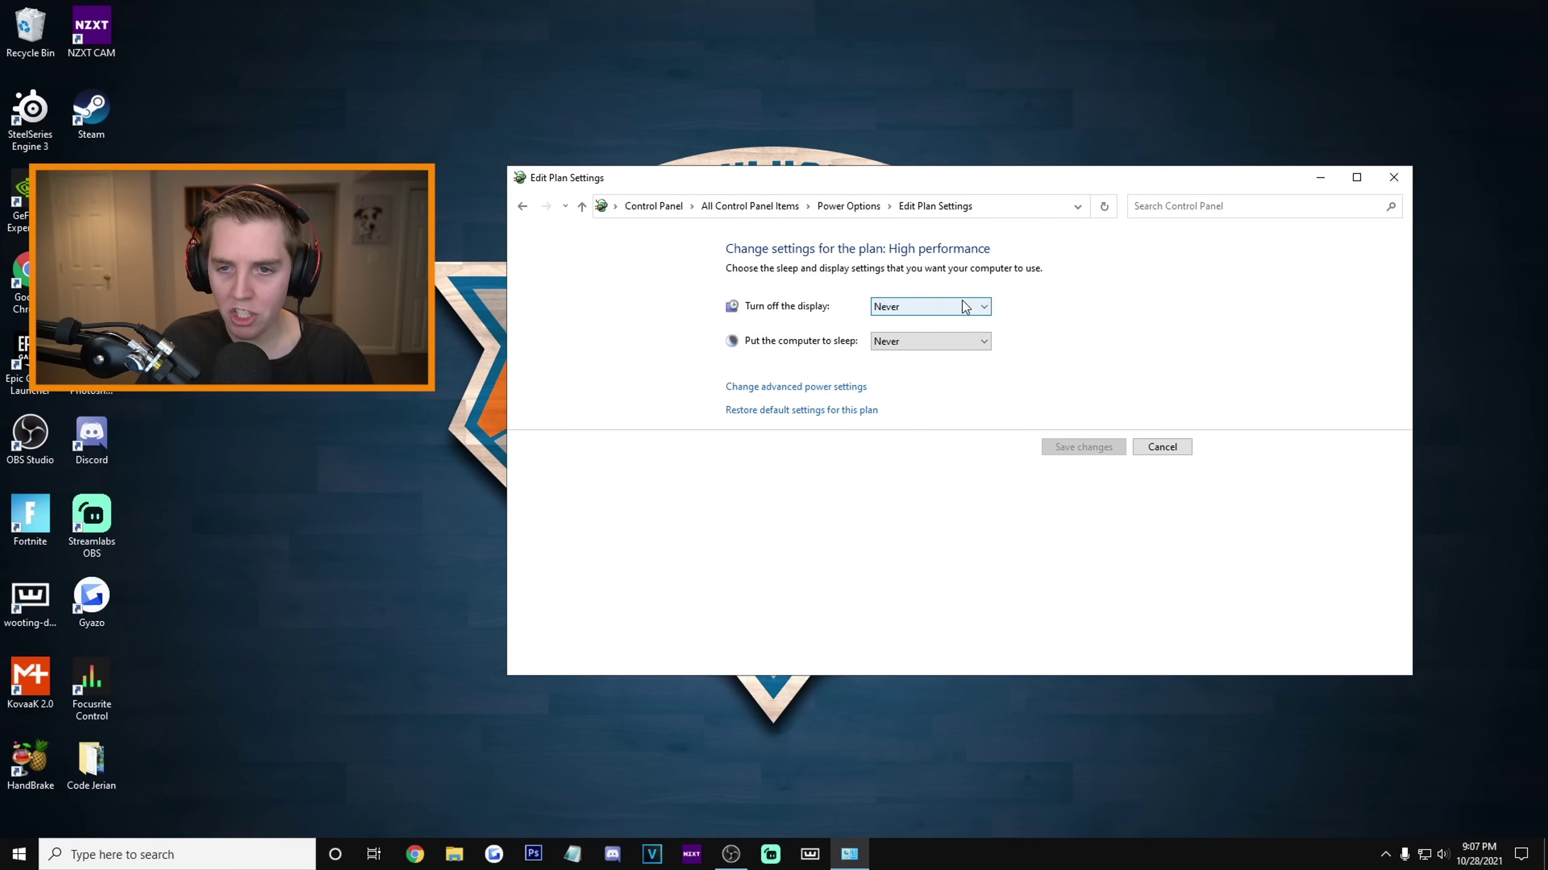
click(799, 394)
drag(305, 120, 957, 238)
scroll(900, 416, down, 1)
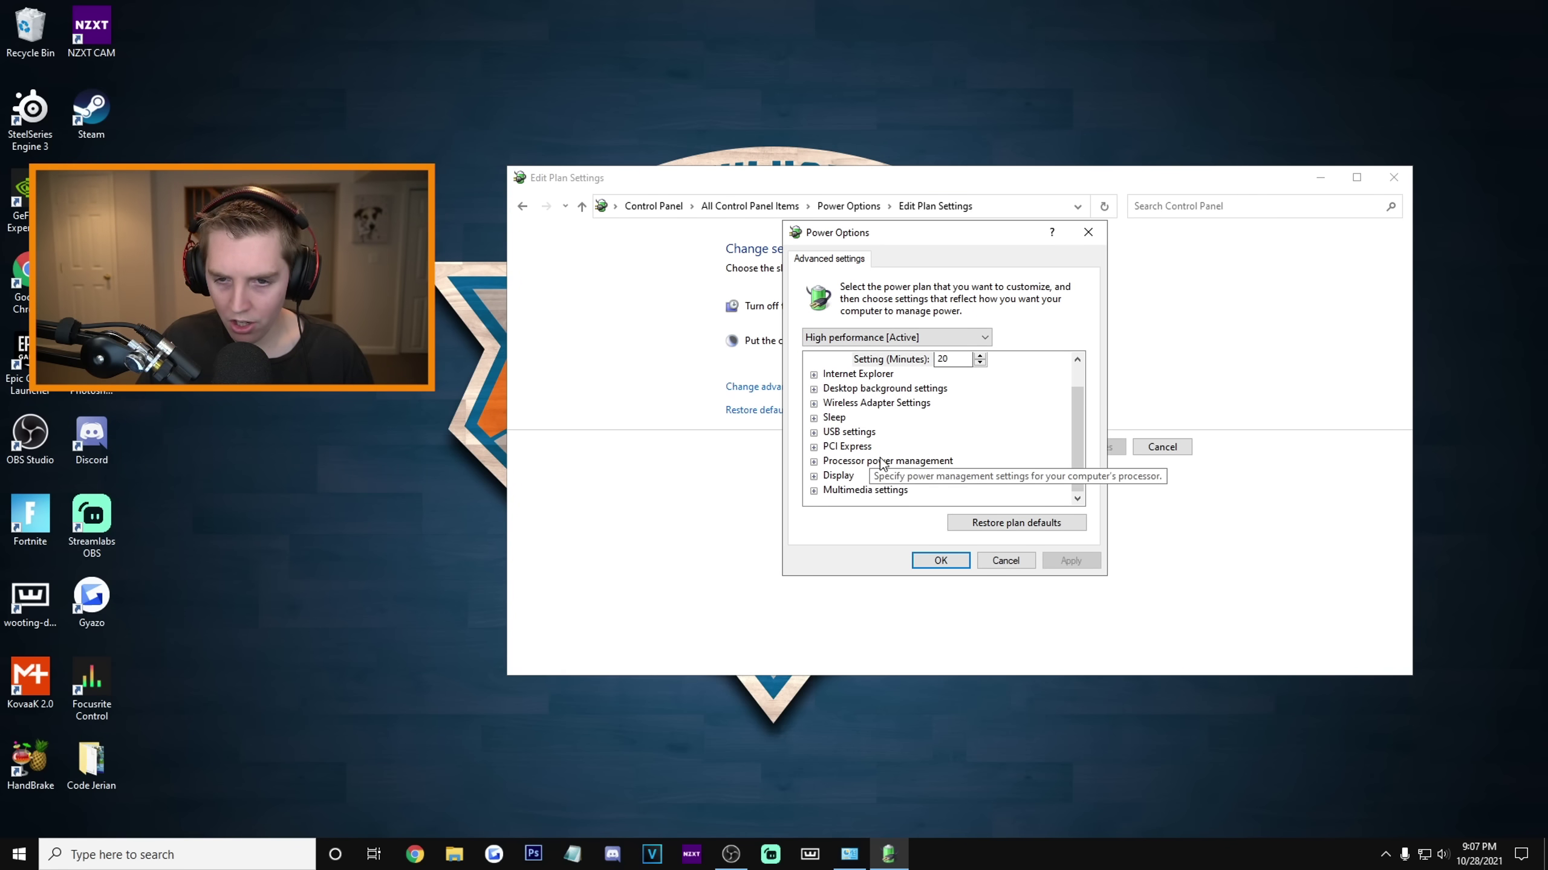
Set Link State Power Management under PCI Express to Off
click(813, 446)
scroll(836, 454, down, 1)
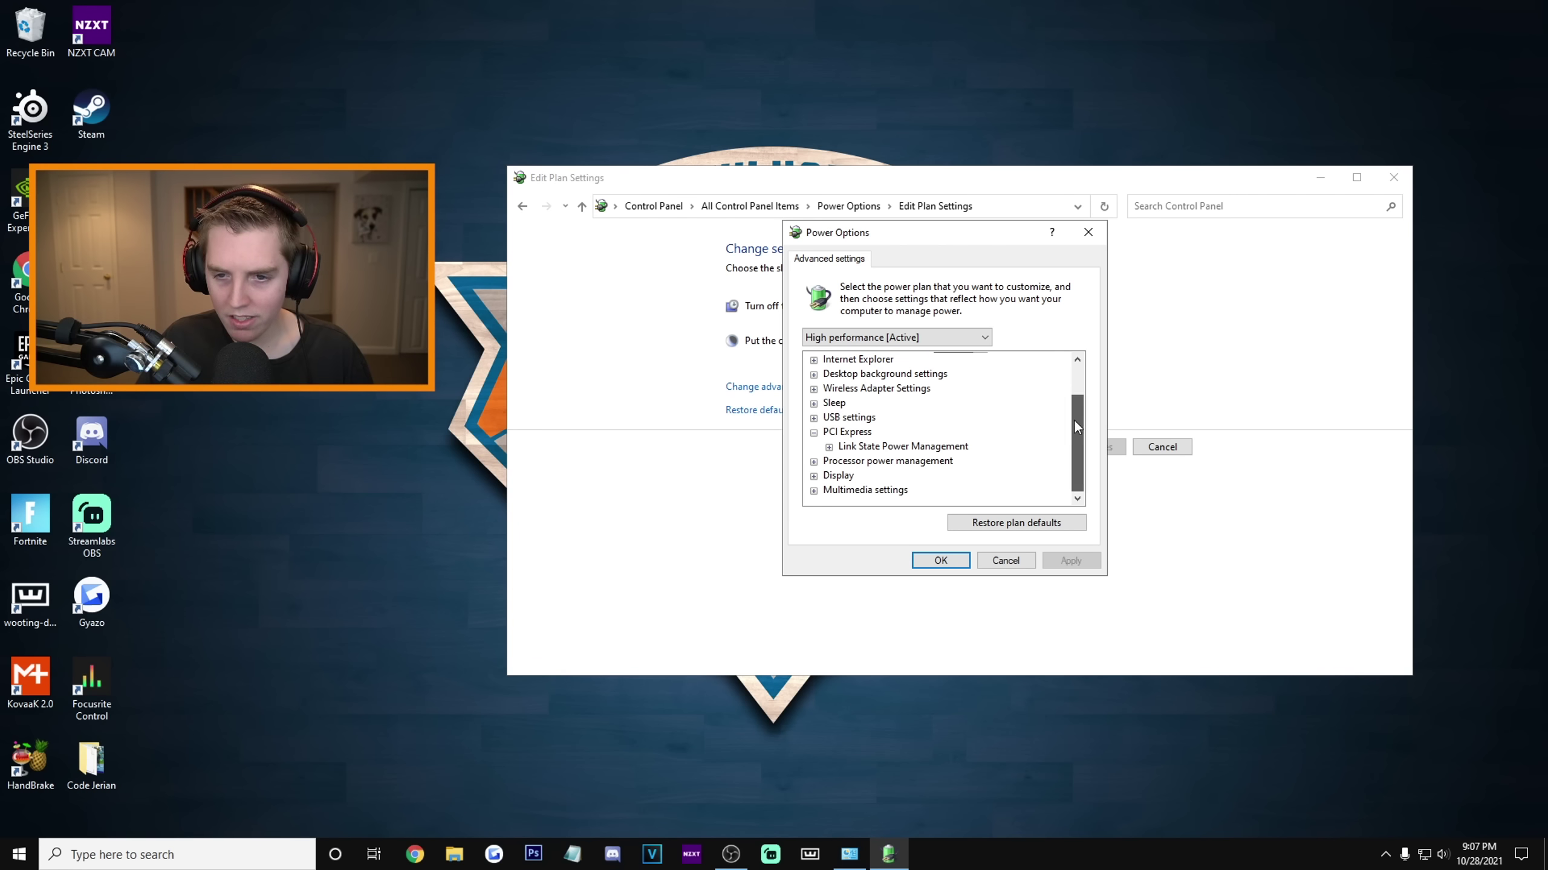
click(829, 446)
click(911, 460)
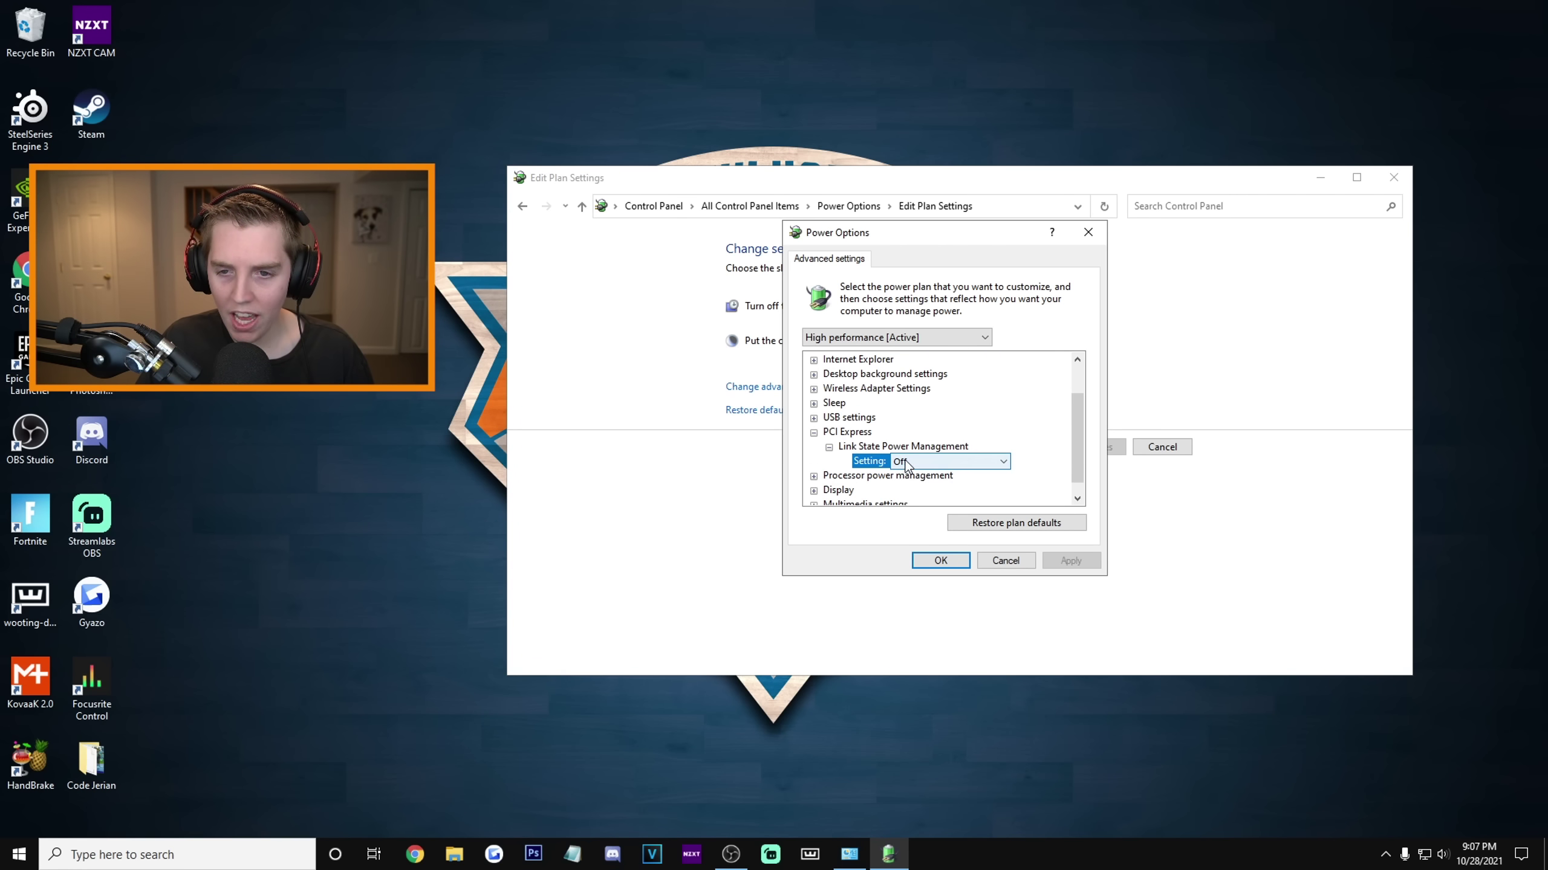
click(914, 461)
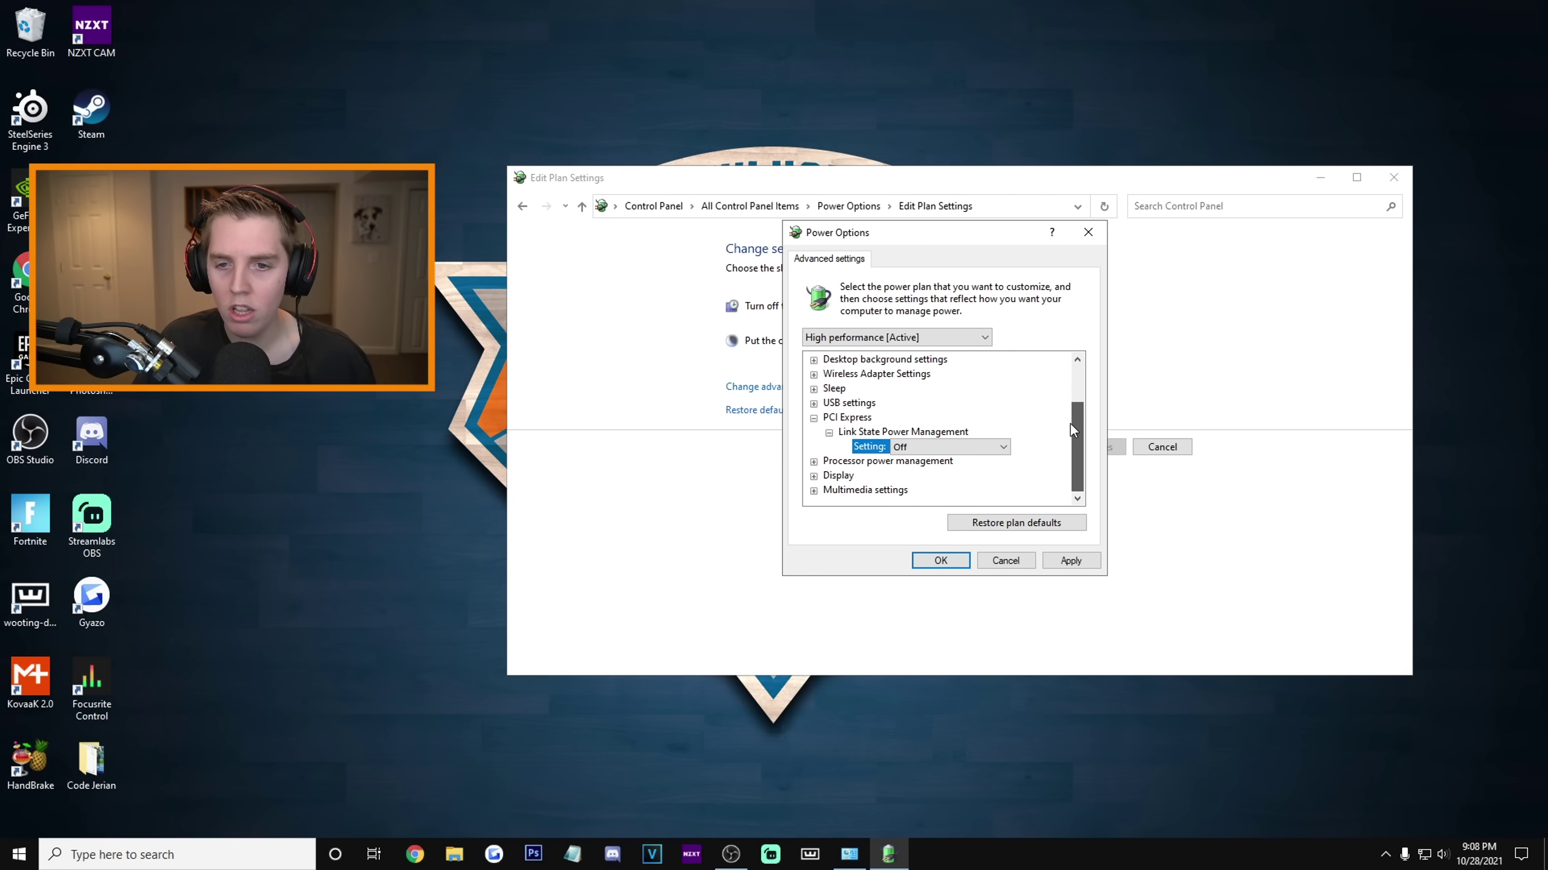
Expand Processor power management and open the Maximum processor state setting for editing
click(814, 462)
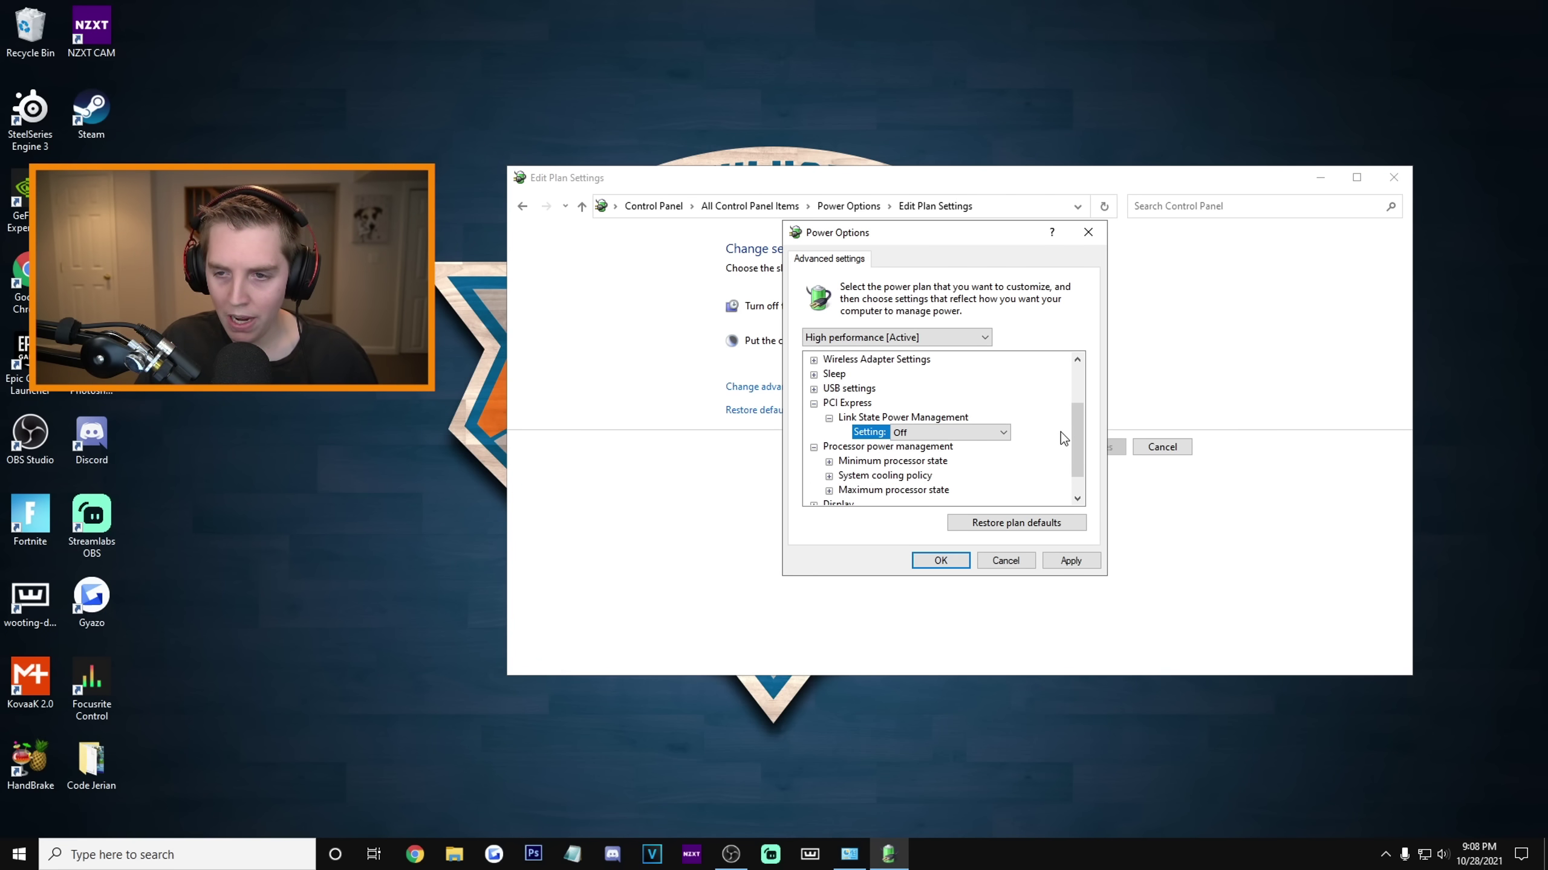
scroll(1076, 433, down, 1)
scroll(1076, 433, down, 1)
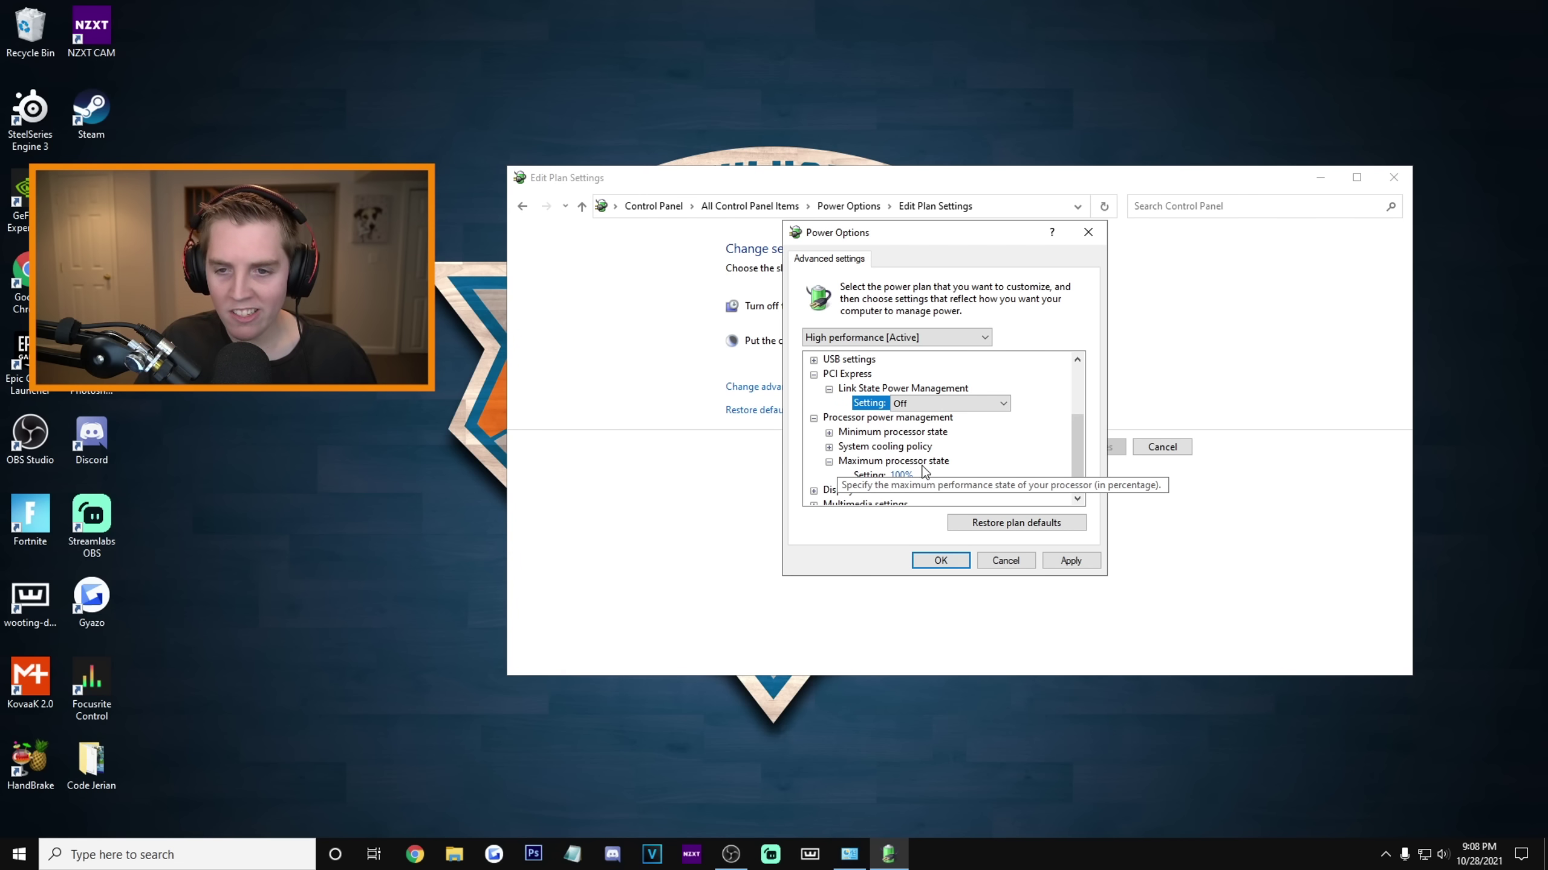
click(915, 476)
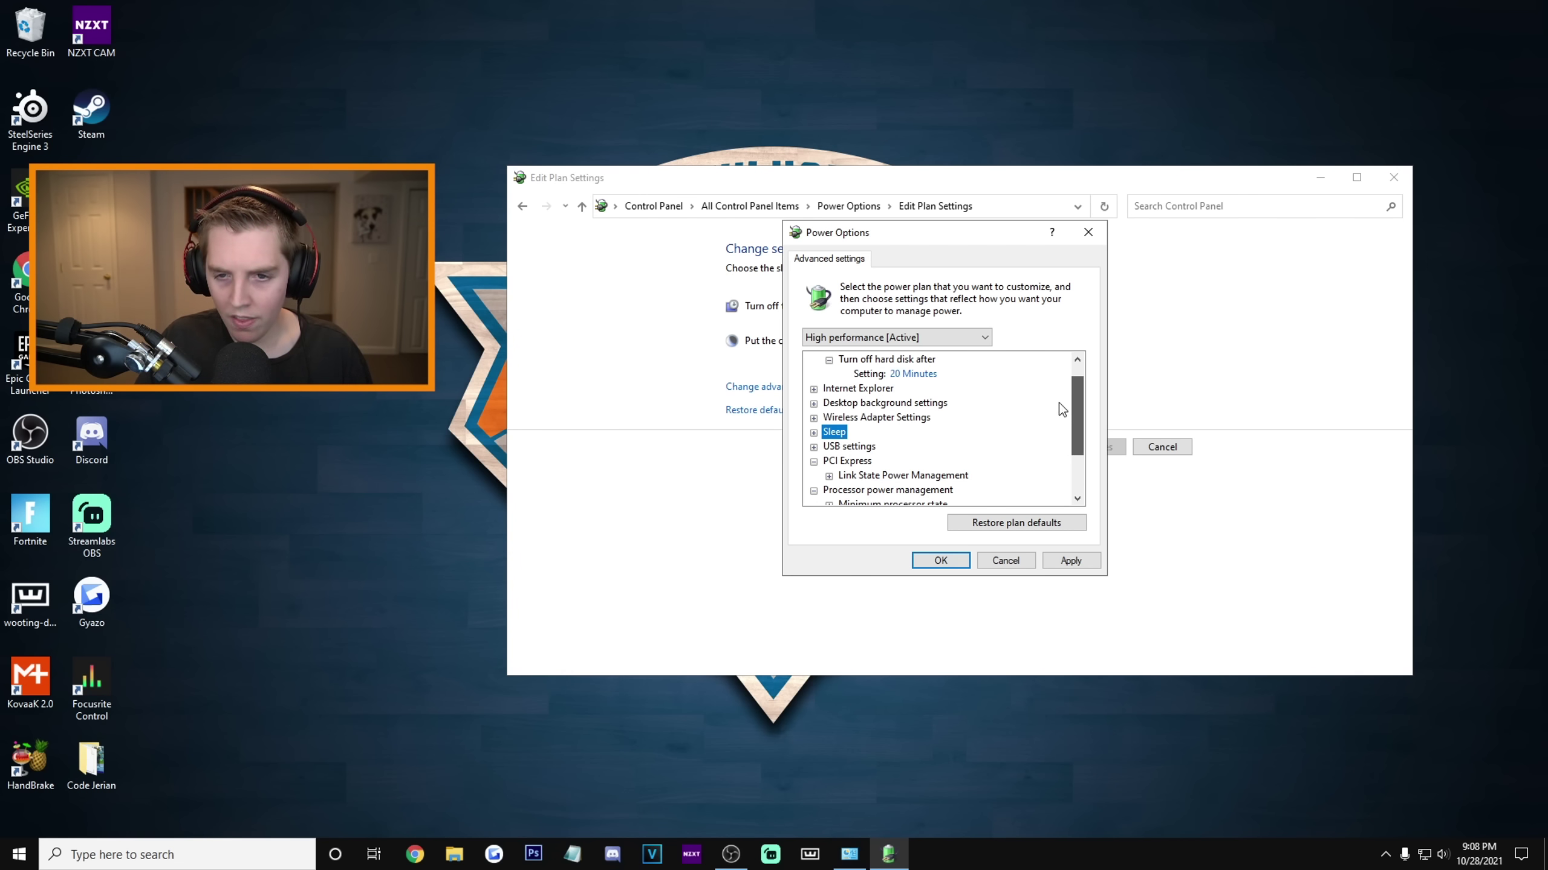
Set the Power Saving Mode under Wireless Adapter Settings to Maximum Performance
drag(1060, 403, 1063, 416)
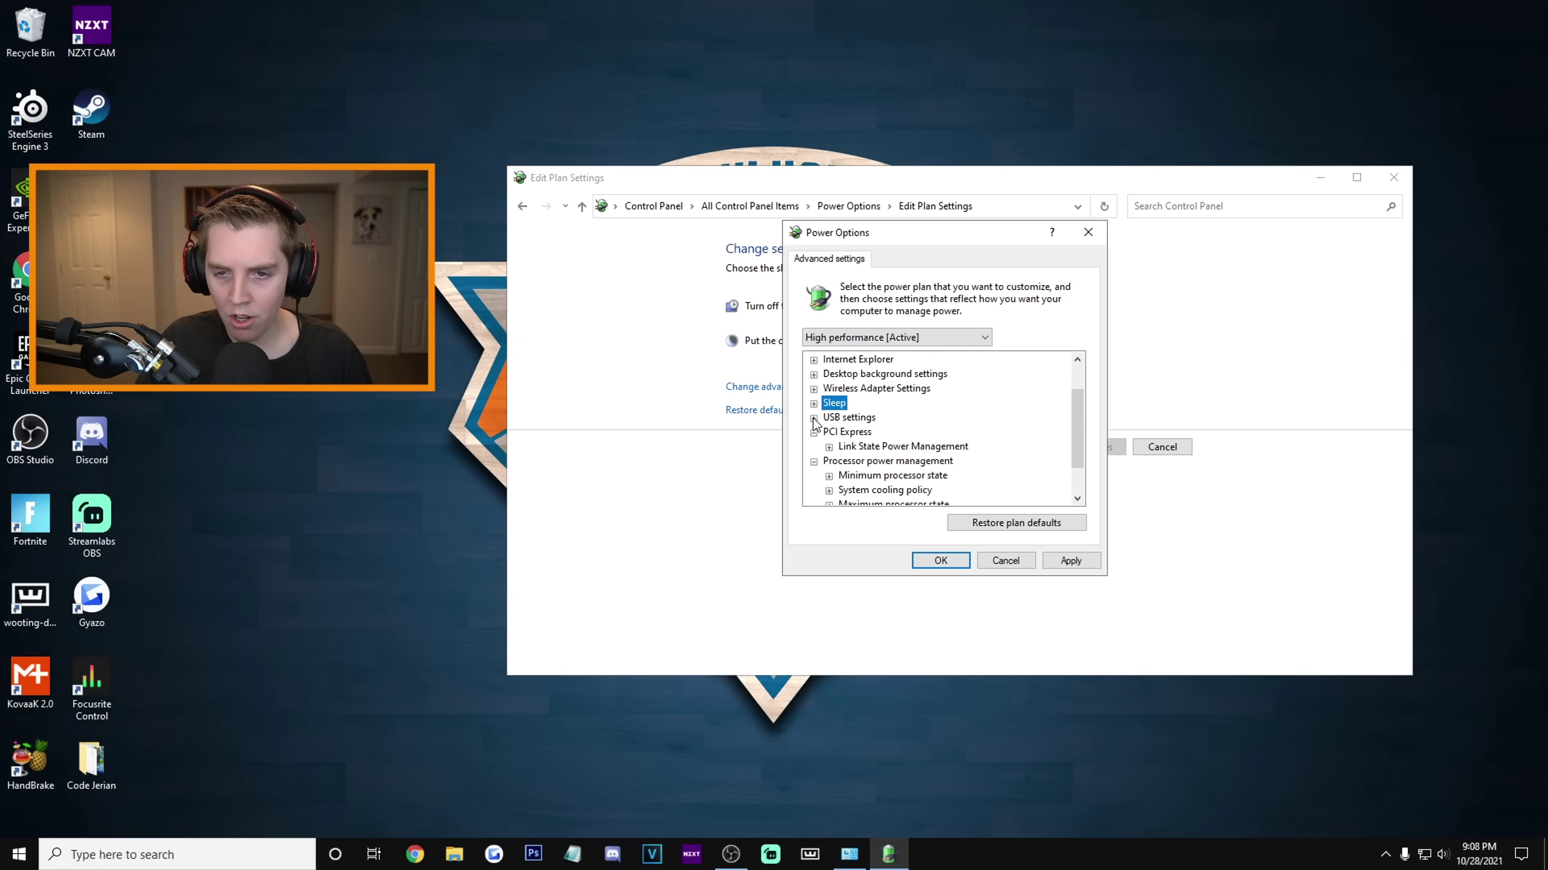
click(814, 389)
drag(1076, 414, 1072, 390)
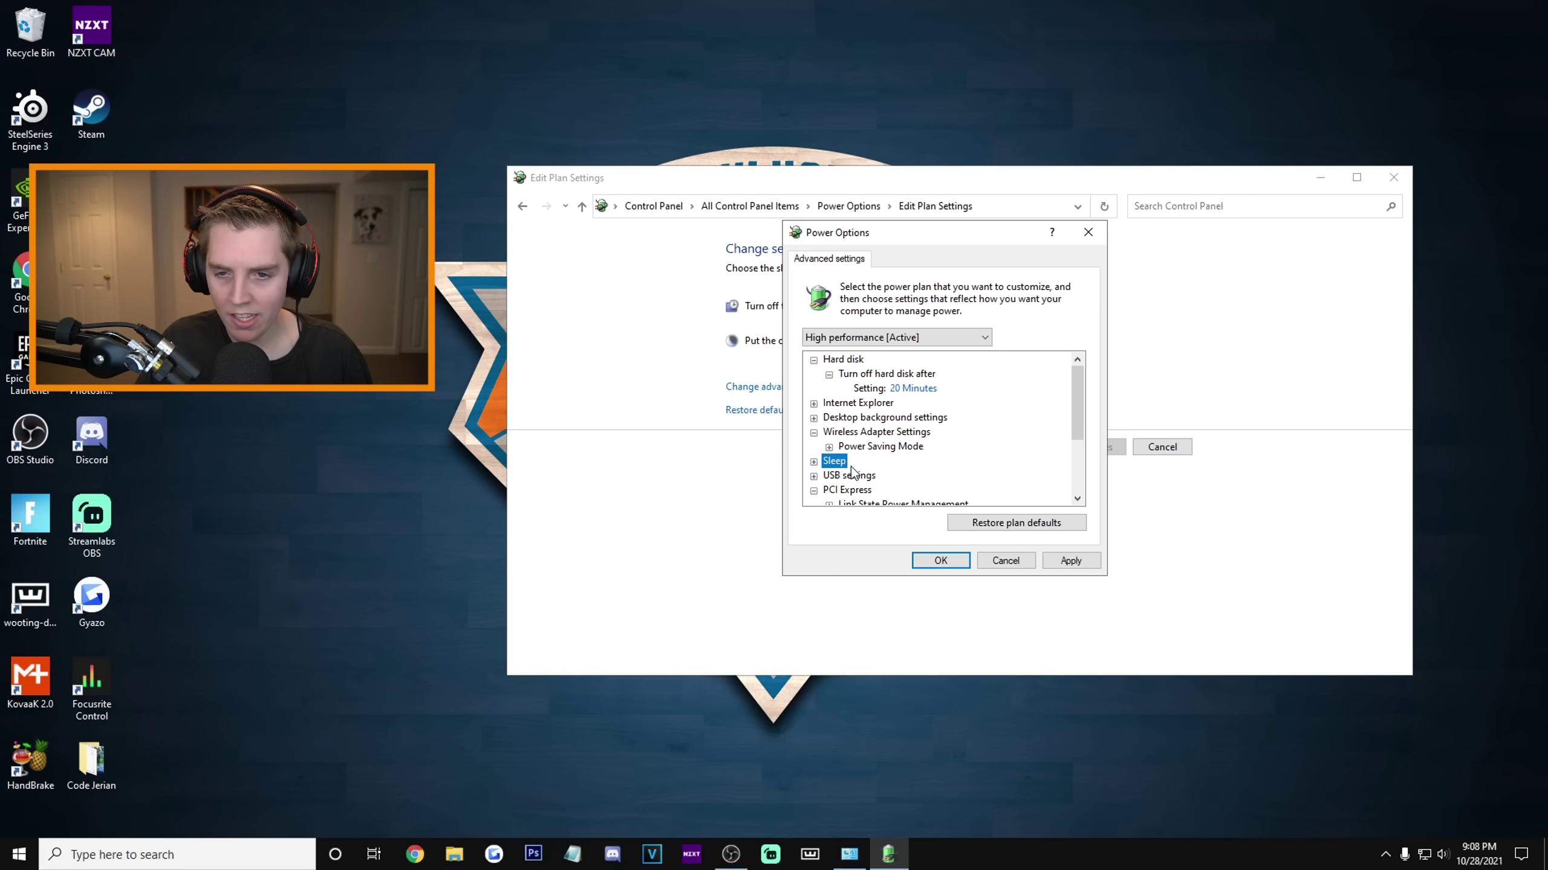
click(830, 447)
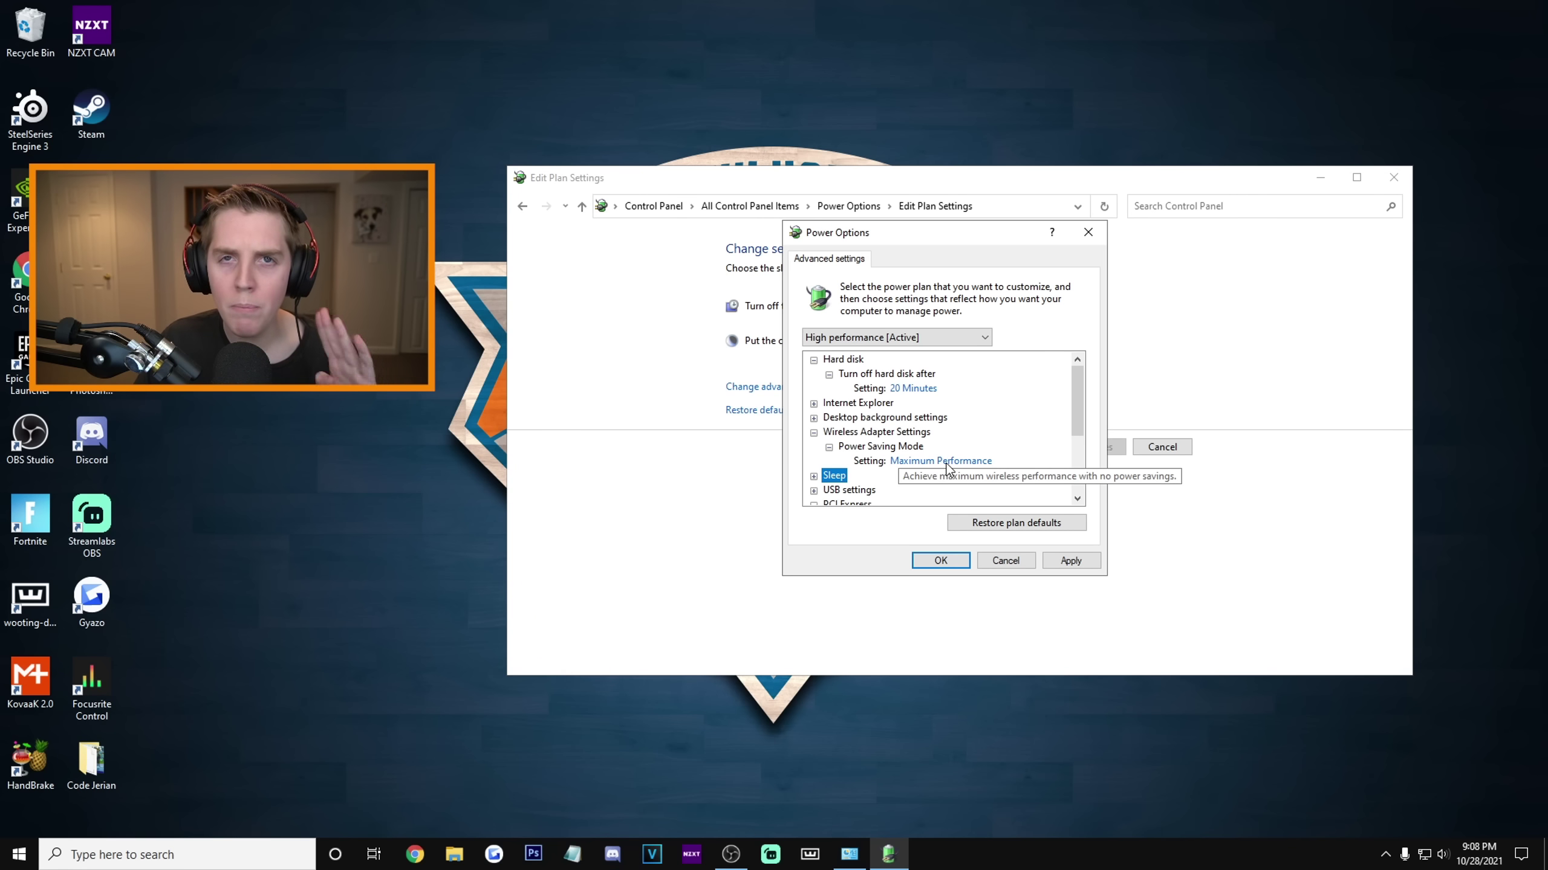
click(946, 463)
click(941, 479)
click(946, 465)
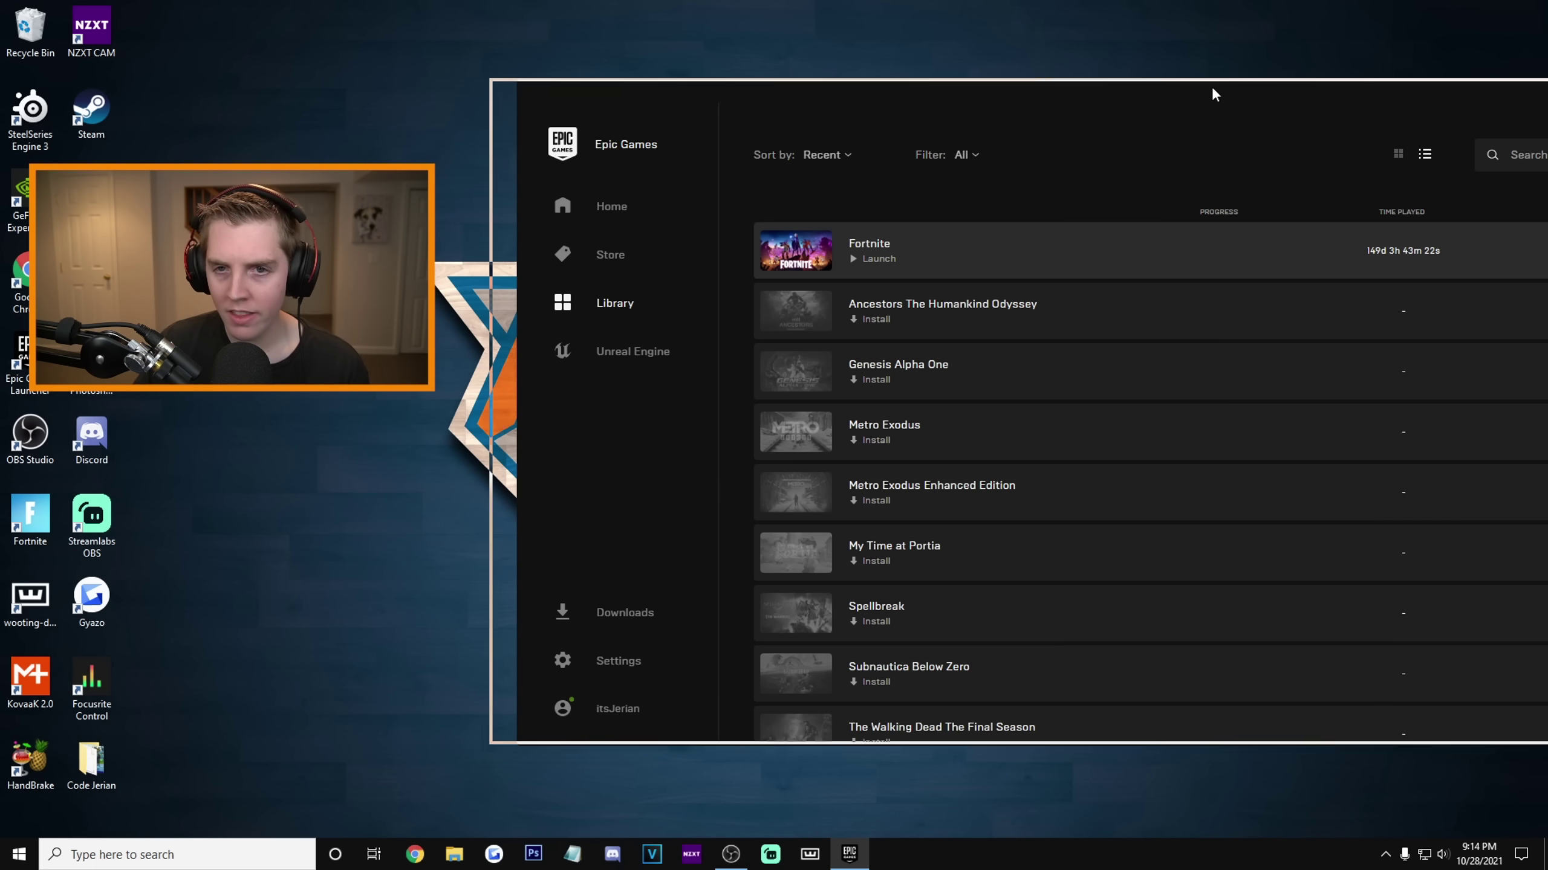
In the Epic Games Launcher, show the library as a grid and open Fortnite's installation options
click(1292, 148)
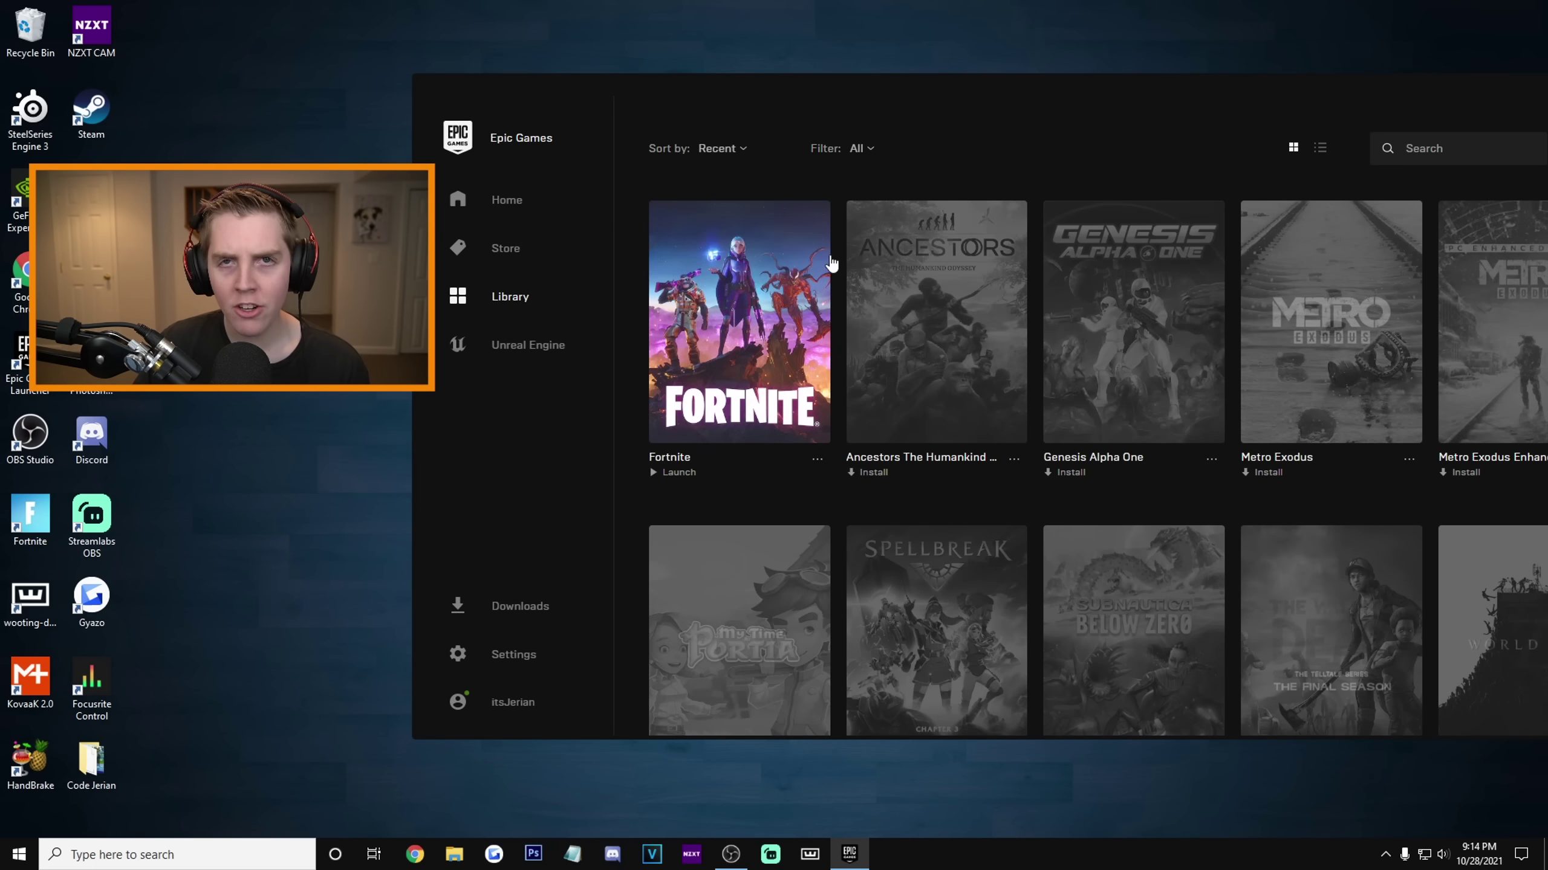
click(1317, 149)
click(1293, 149)
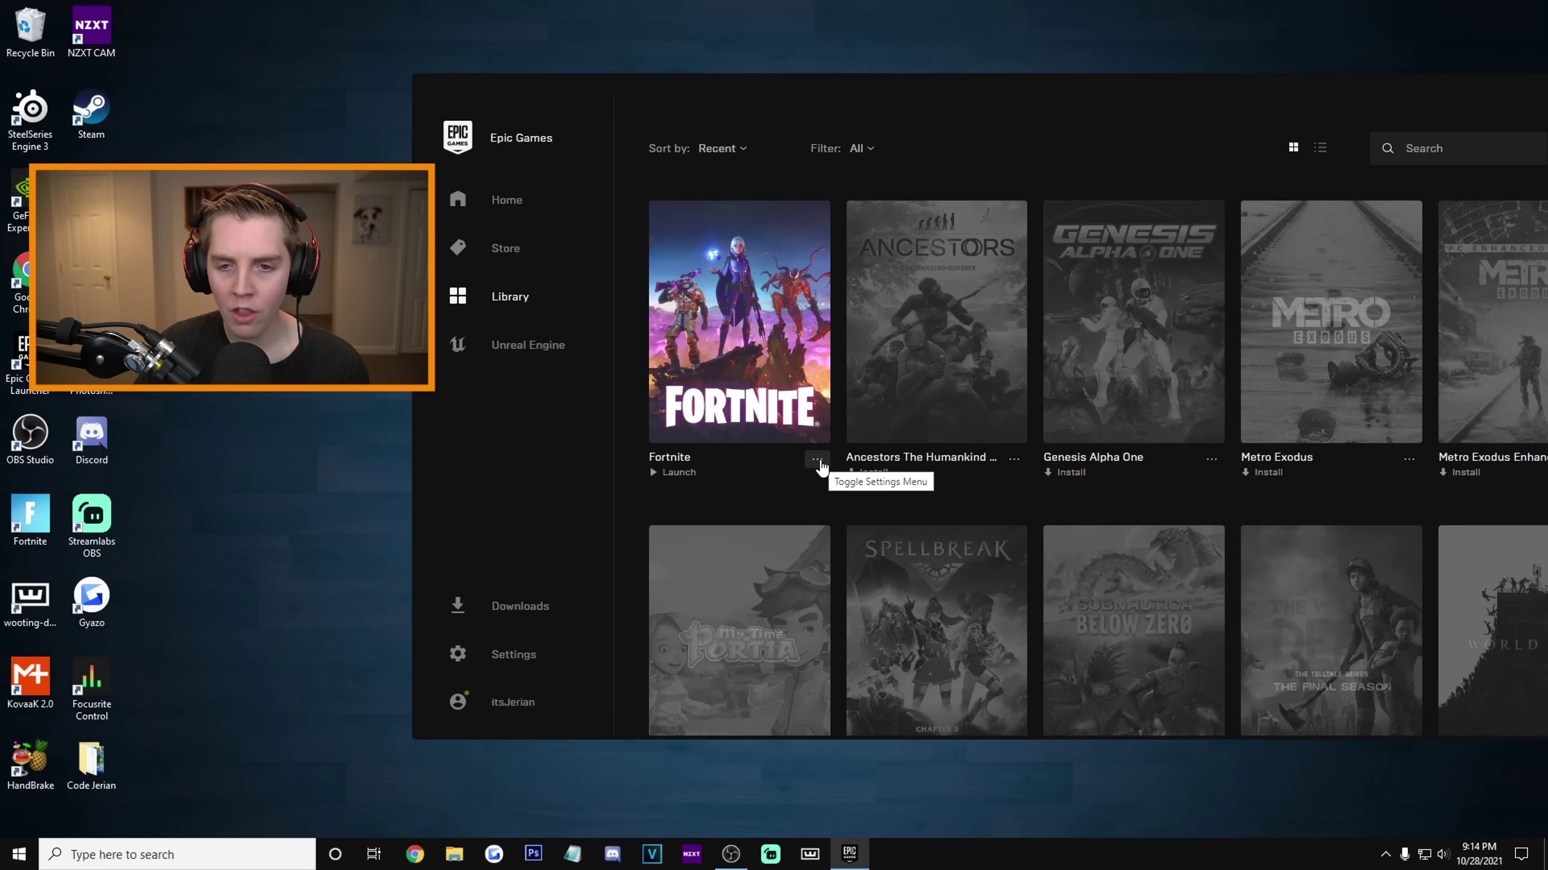
click(817, 461)
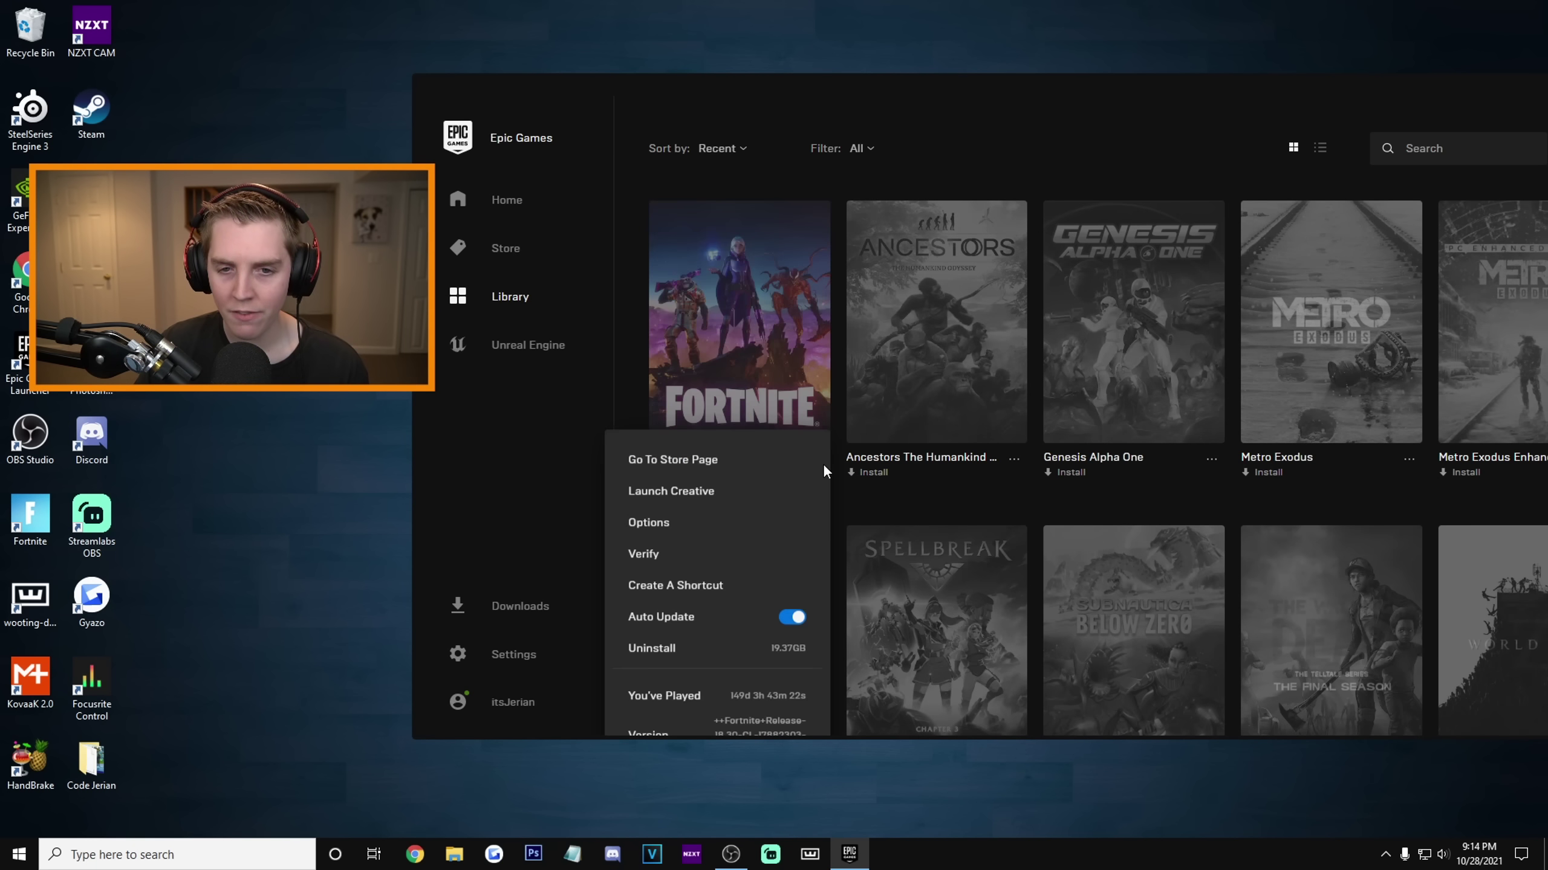
click(652, 530)
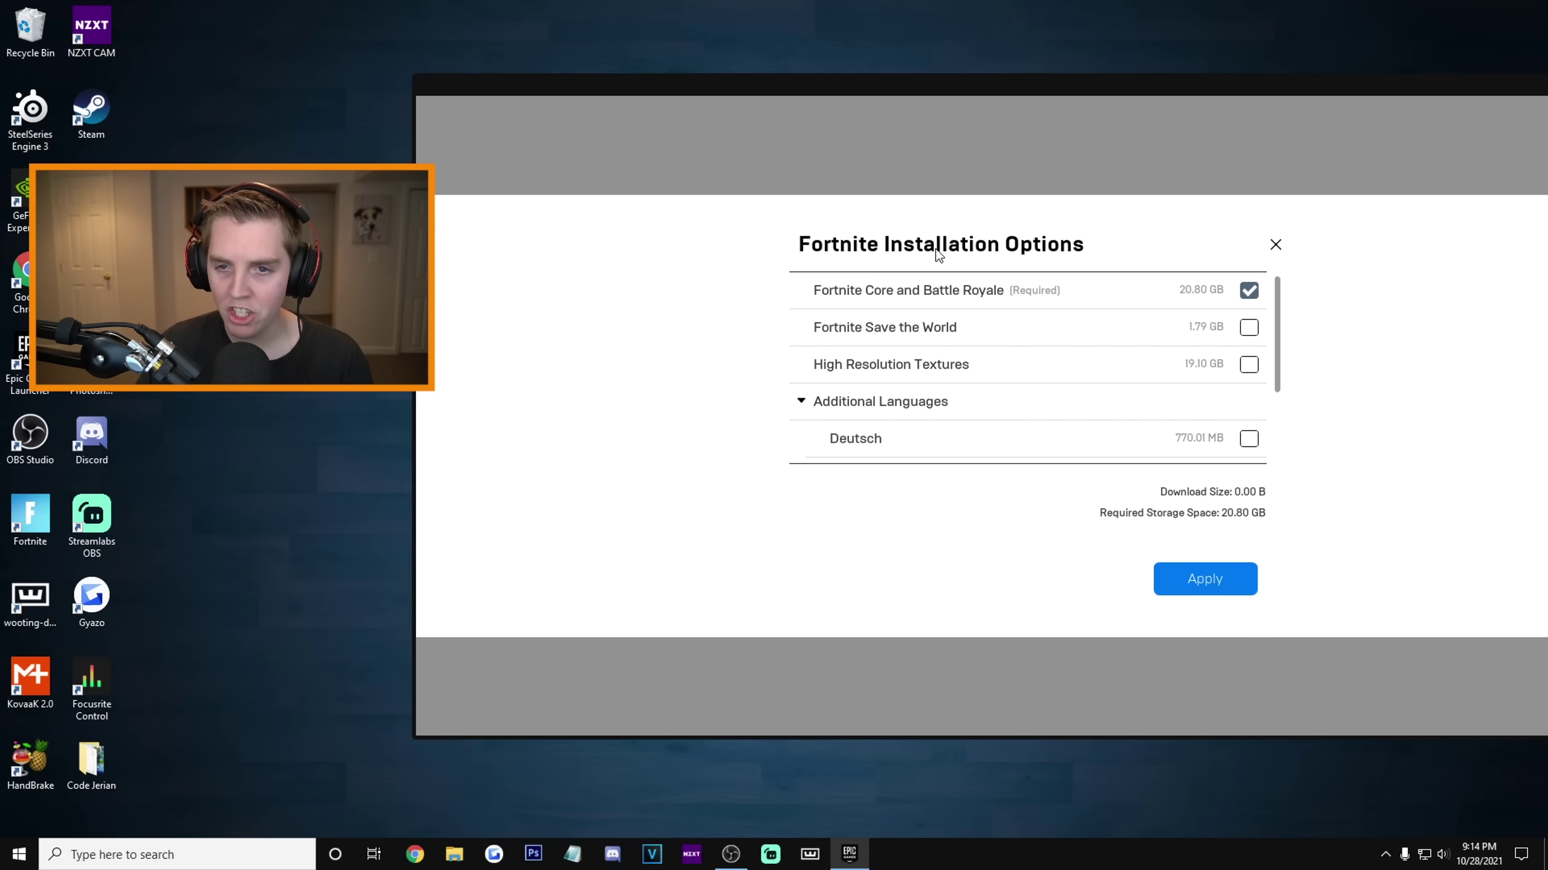
Review Fortnite's installation components and apply the options with only Fortnite Core and Battle Royale selected
scroll(1275, 315, down, 5)
scroll(1276, 365, up, 5)
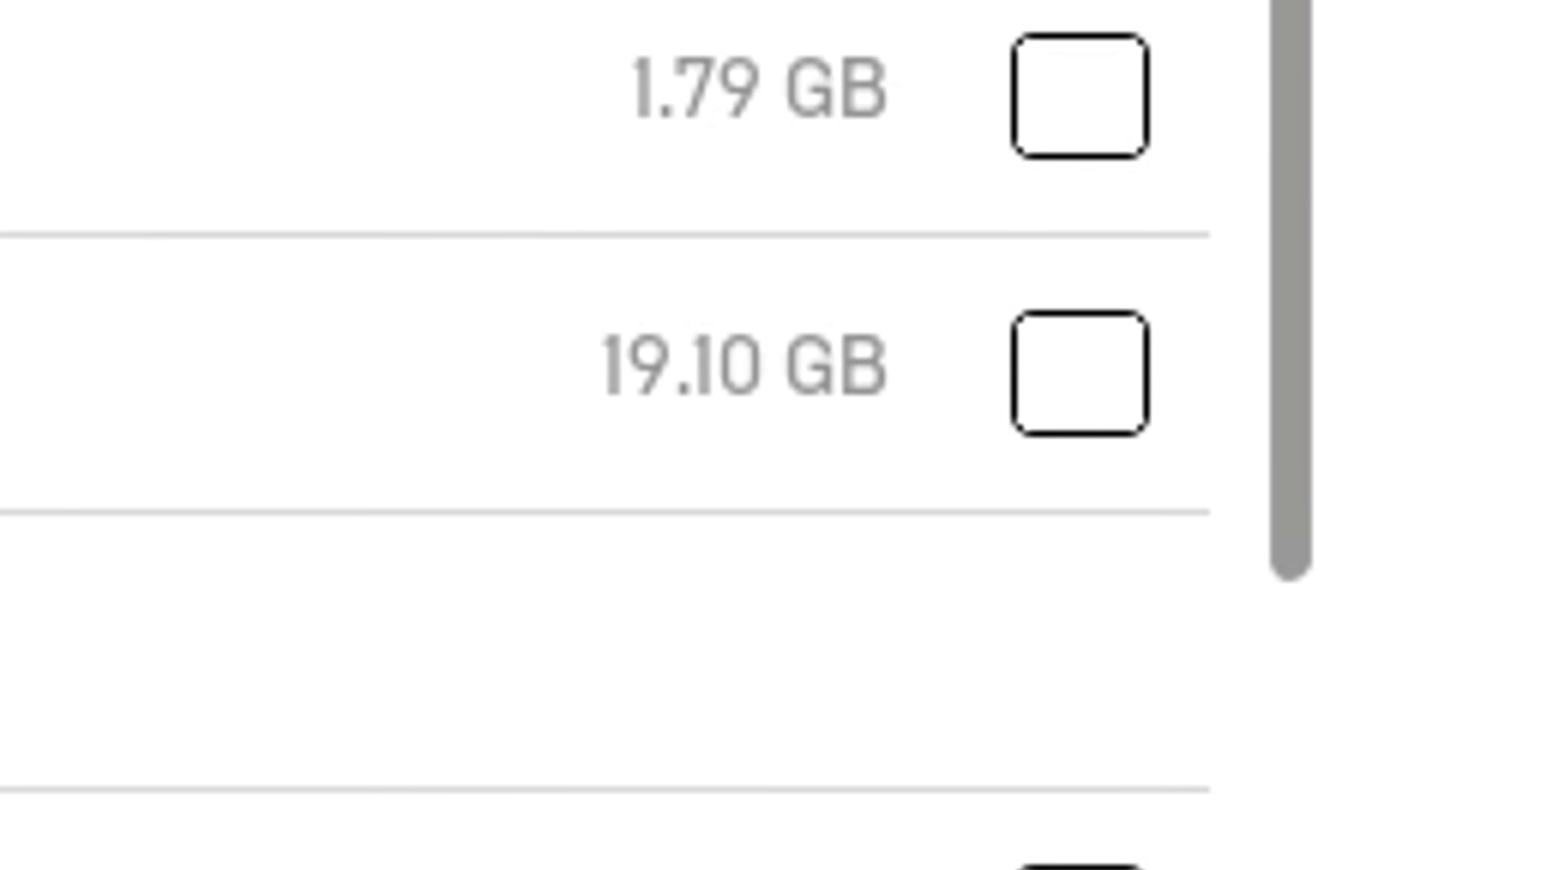
mouse_move(1279, 288)
mouse_down()
mouse_move(1279, 321)
mouse_move(1280, 282)
mouse_up()
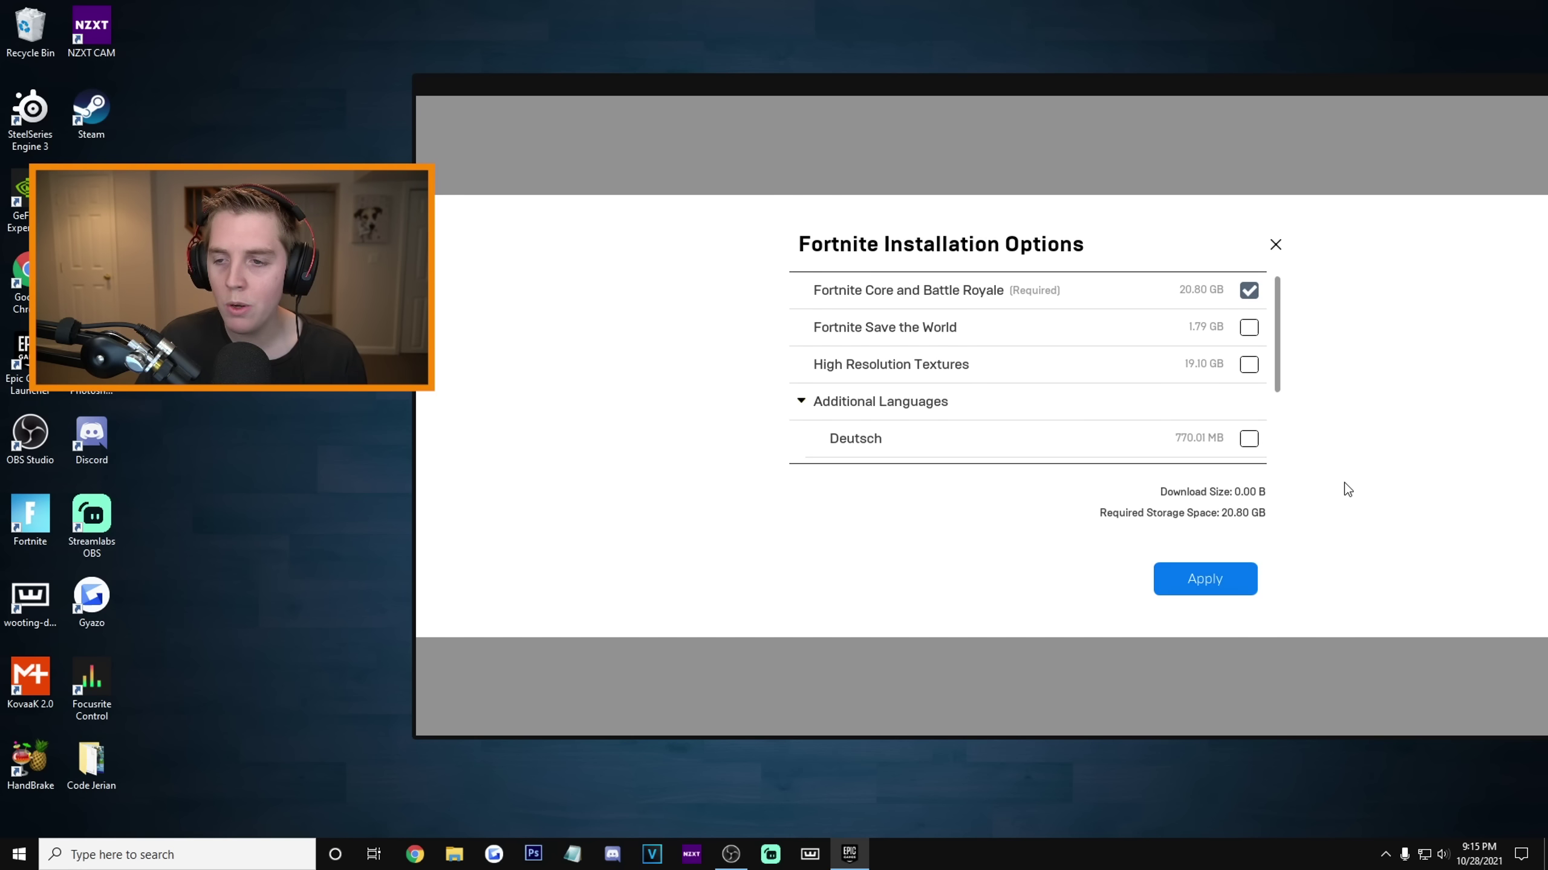
click(1218, 584)
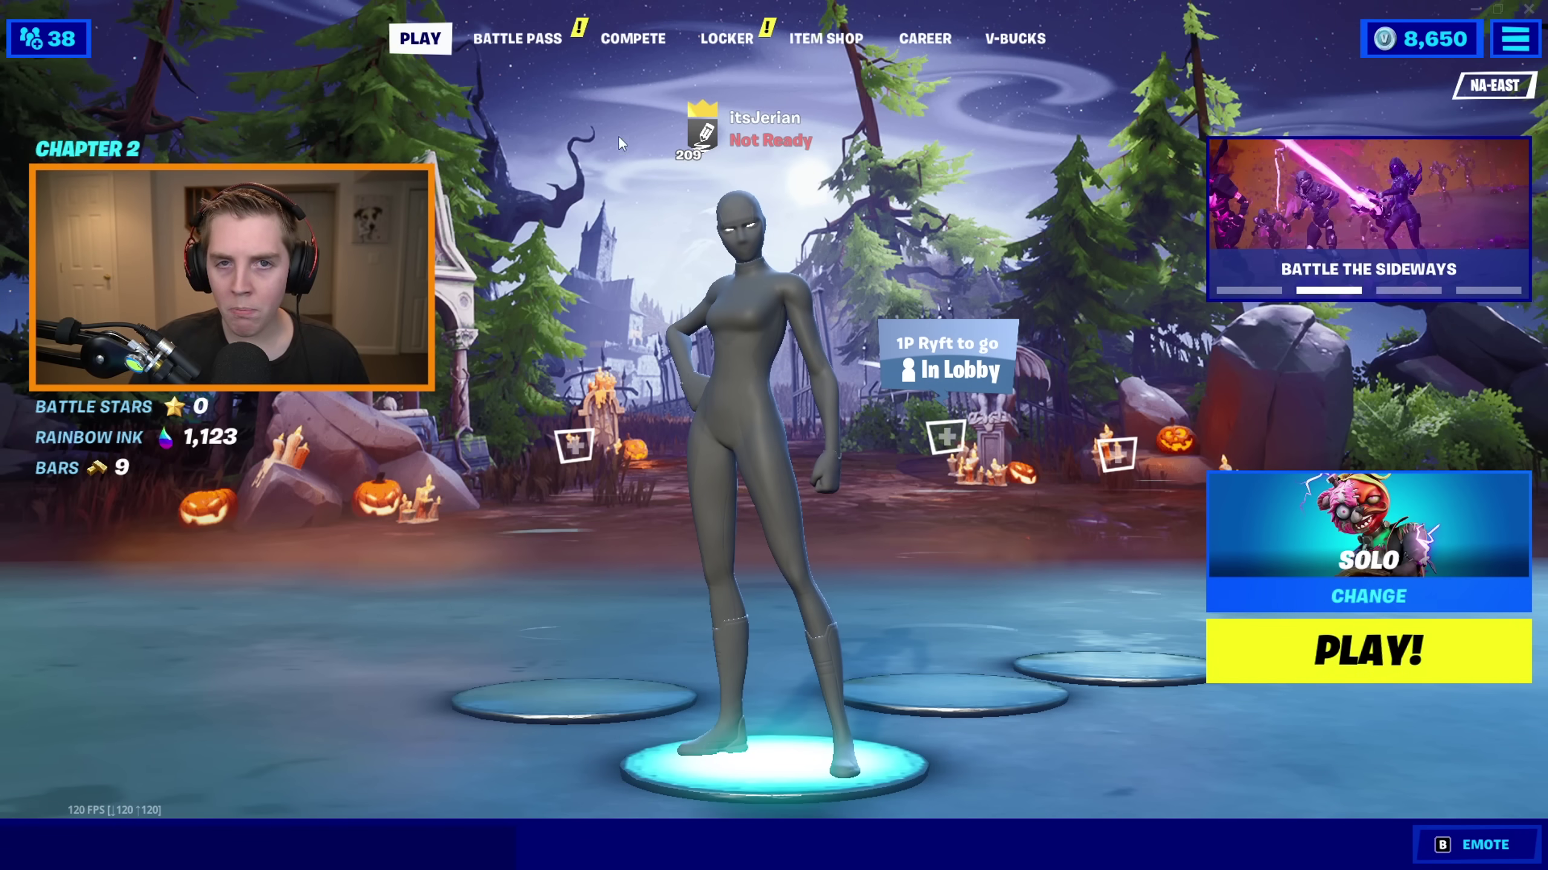
click(632, 38)
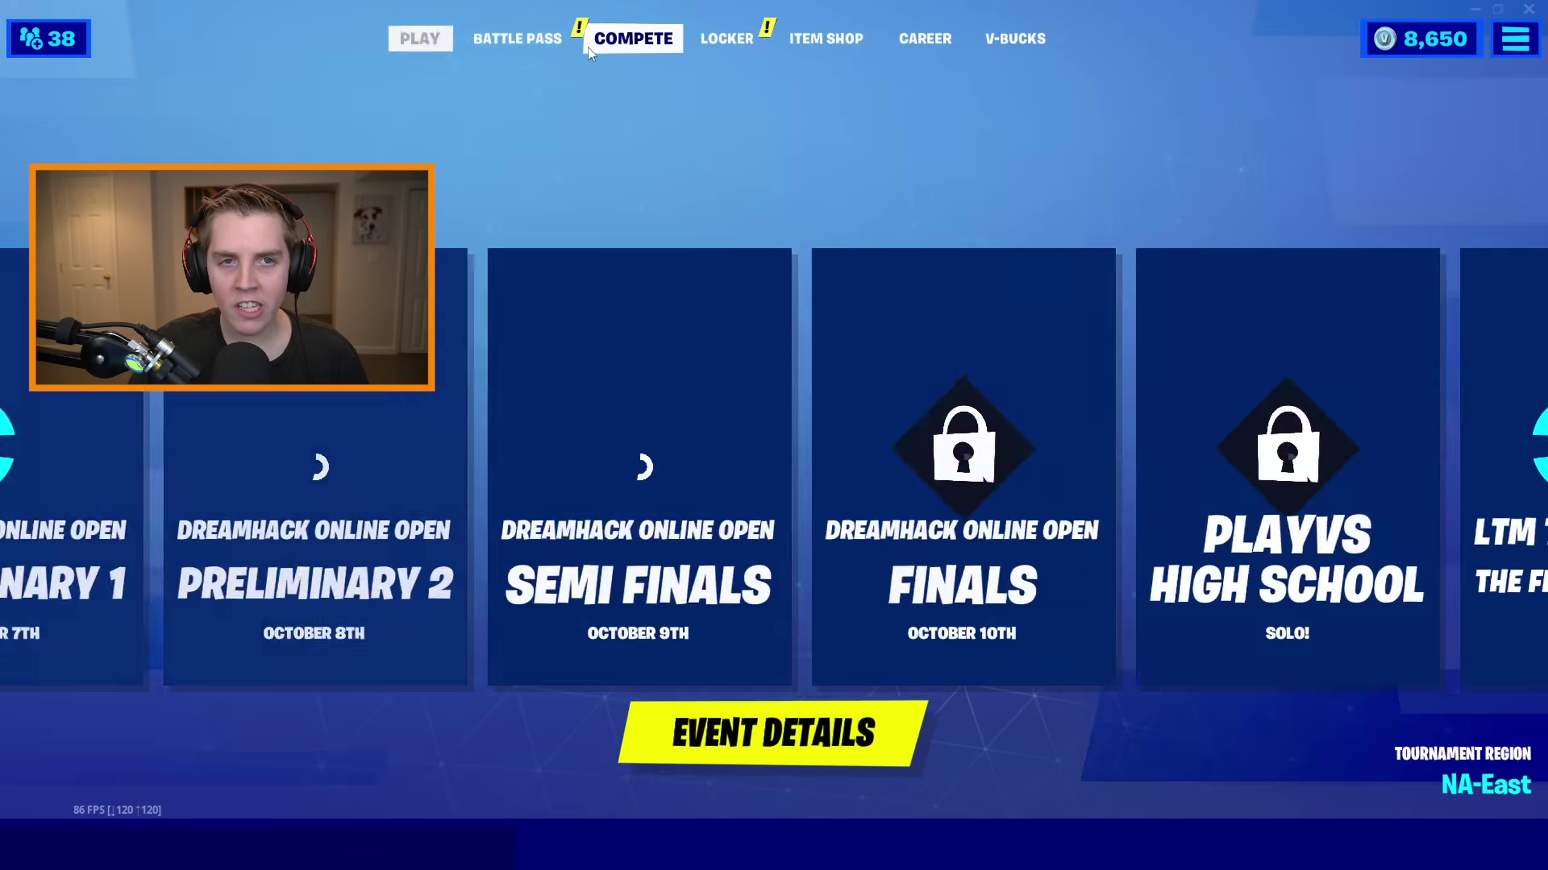
click(517, 38)
click(419, 38)
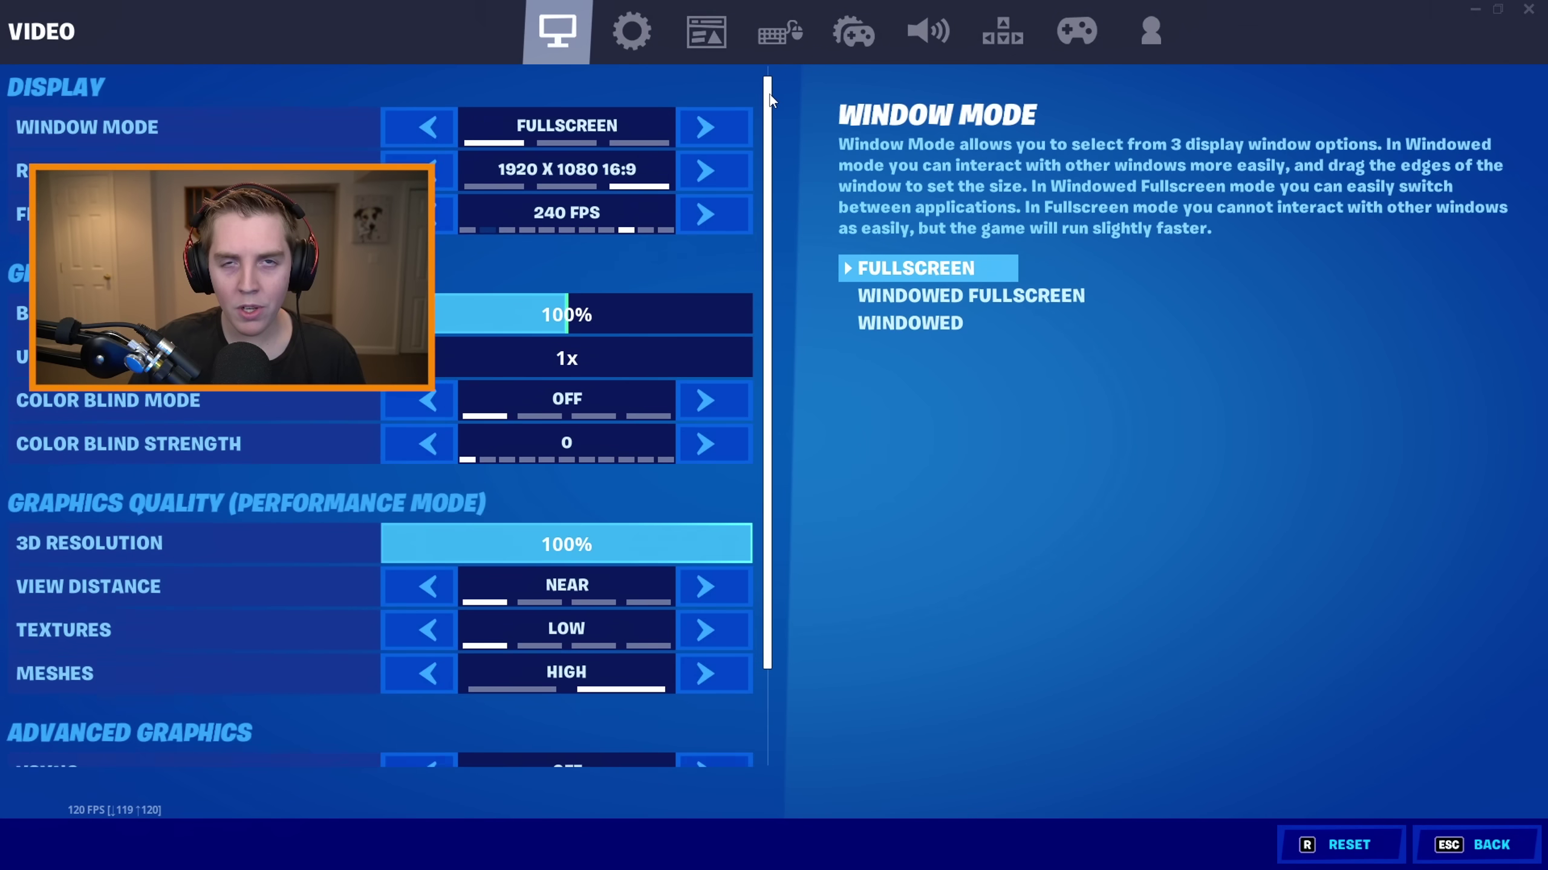
In Fortnite's advanced graphics settings, try DirectX 12 (Beta) as the rendering mode and set it to Performance (Alpha)
scroll(772, 194, down, 2)
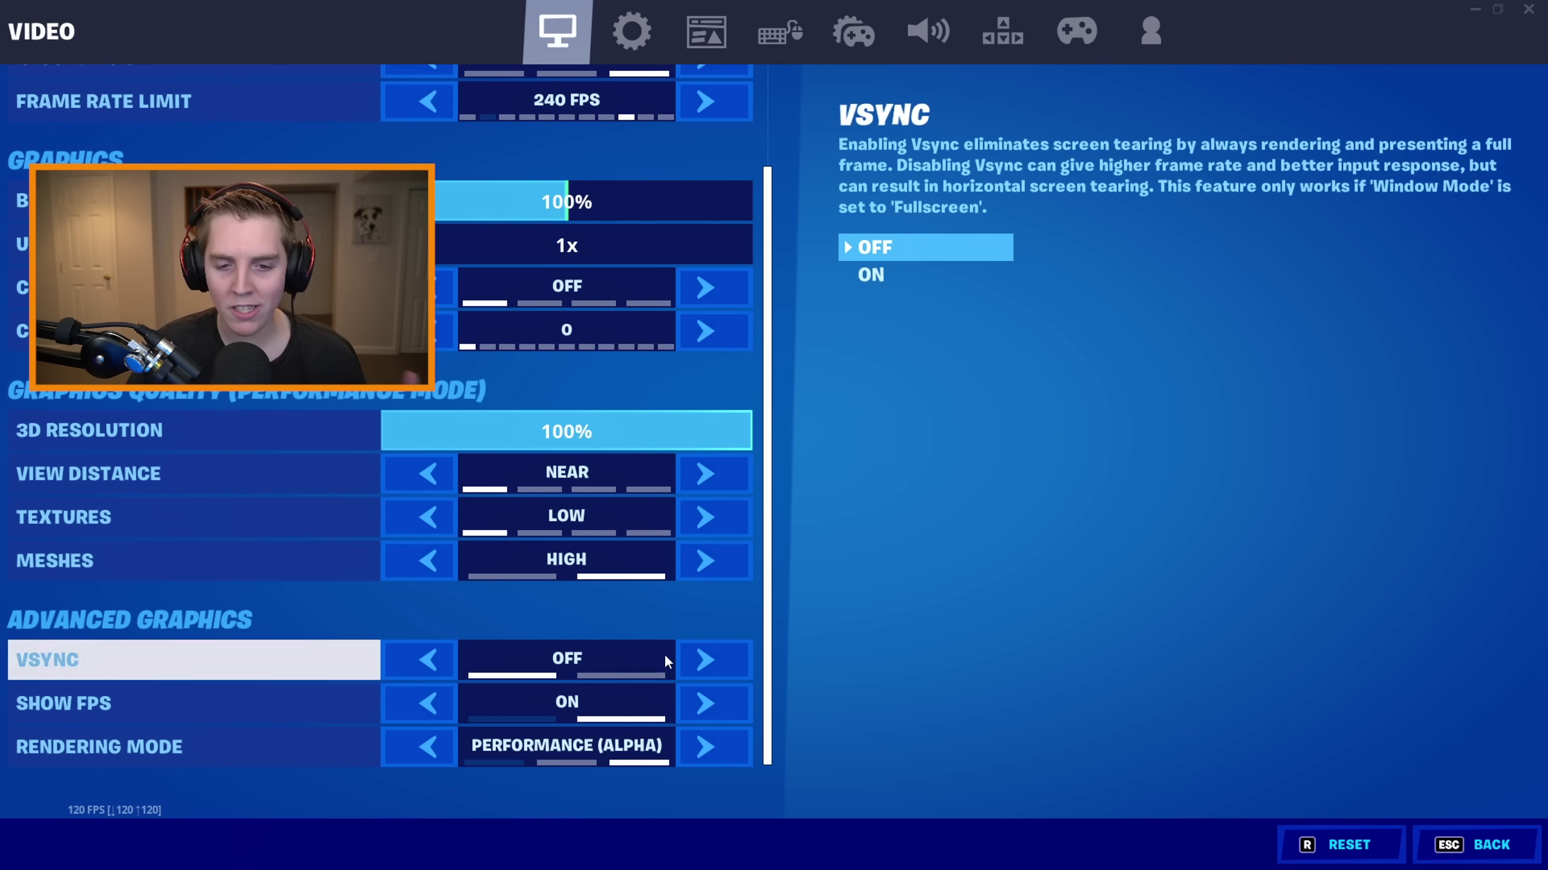
click(435, 745)
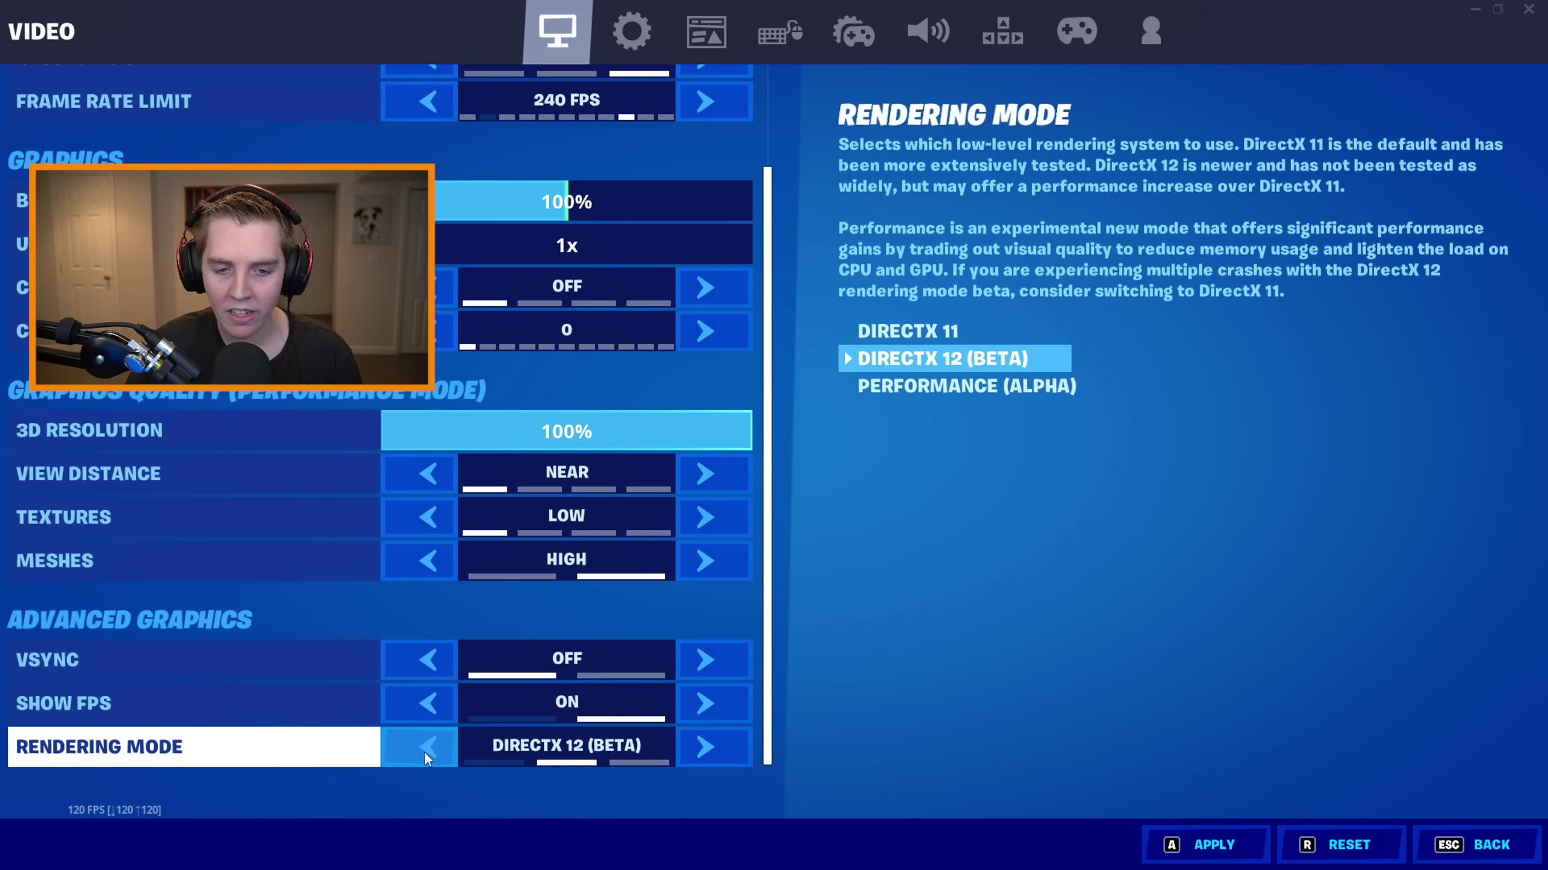
click(427, 755)
click(712, 756)
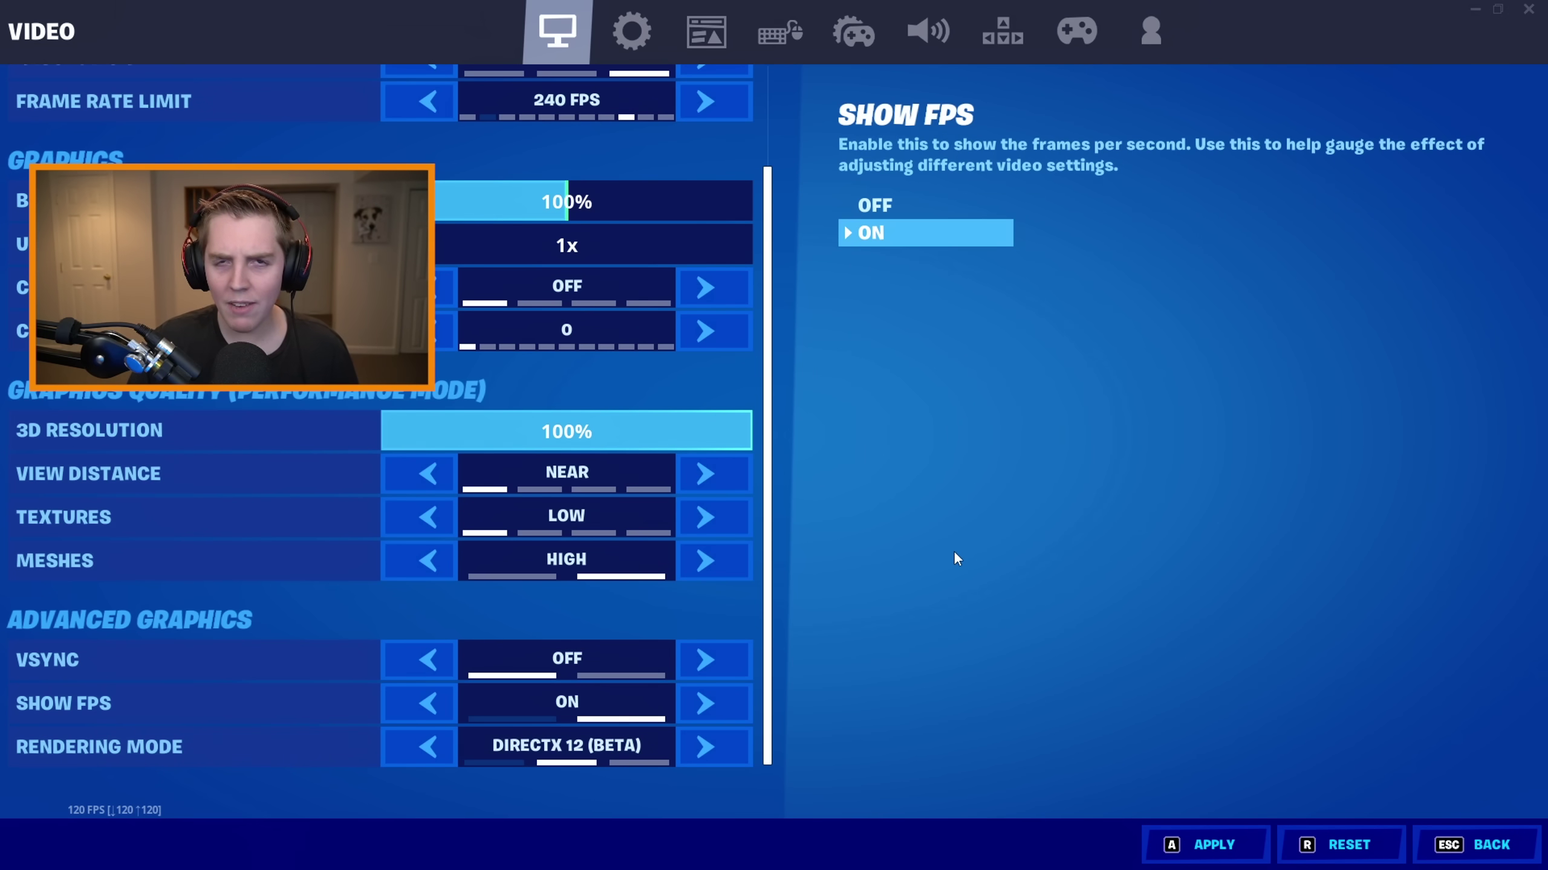
scroll(782, 360, up, 3)
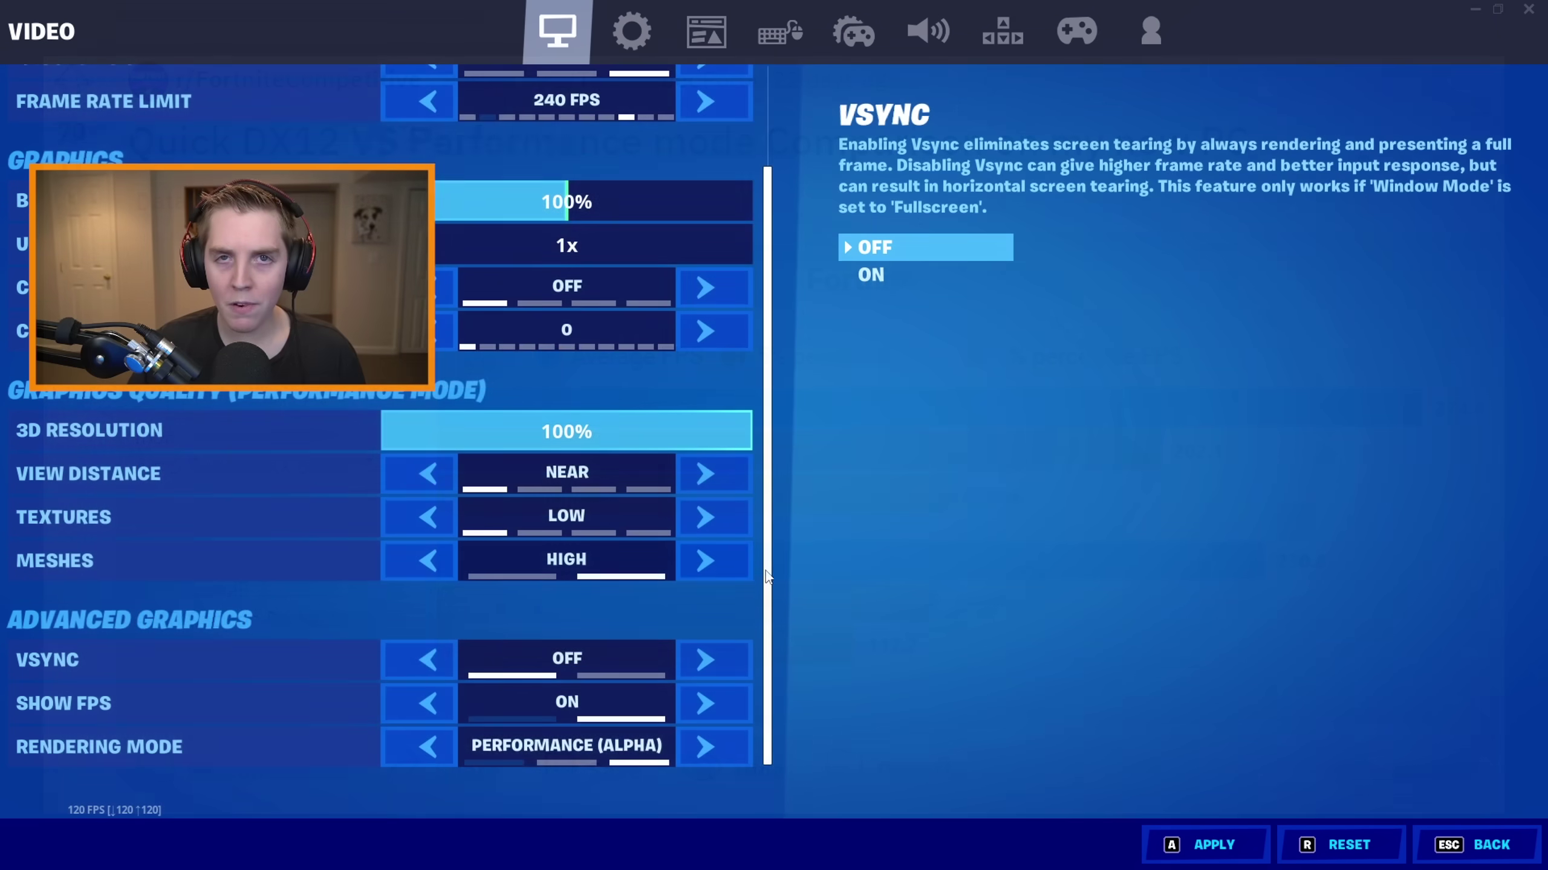
scroll(783, 295, up, 5)
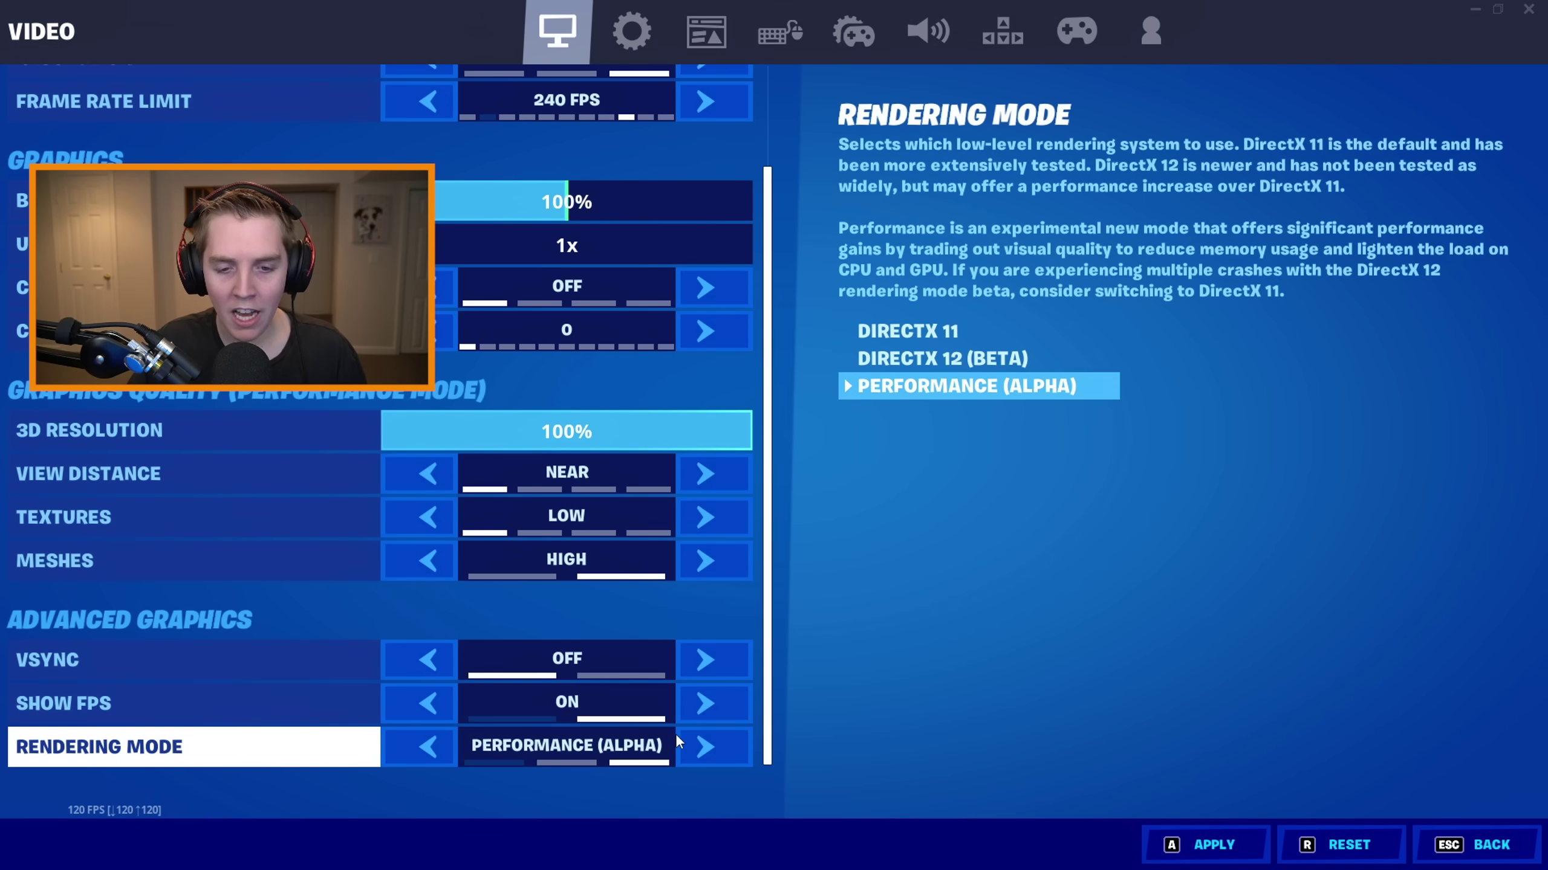
mouse_move(768, 603)
mouse_down()
mouse_move(770, 549)
mouse_move(770, 628)
mouse_up()
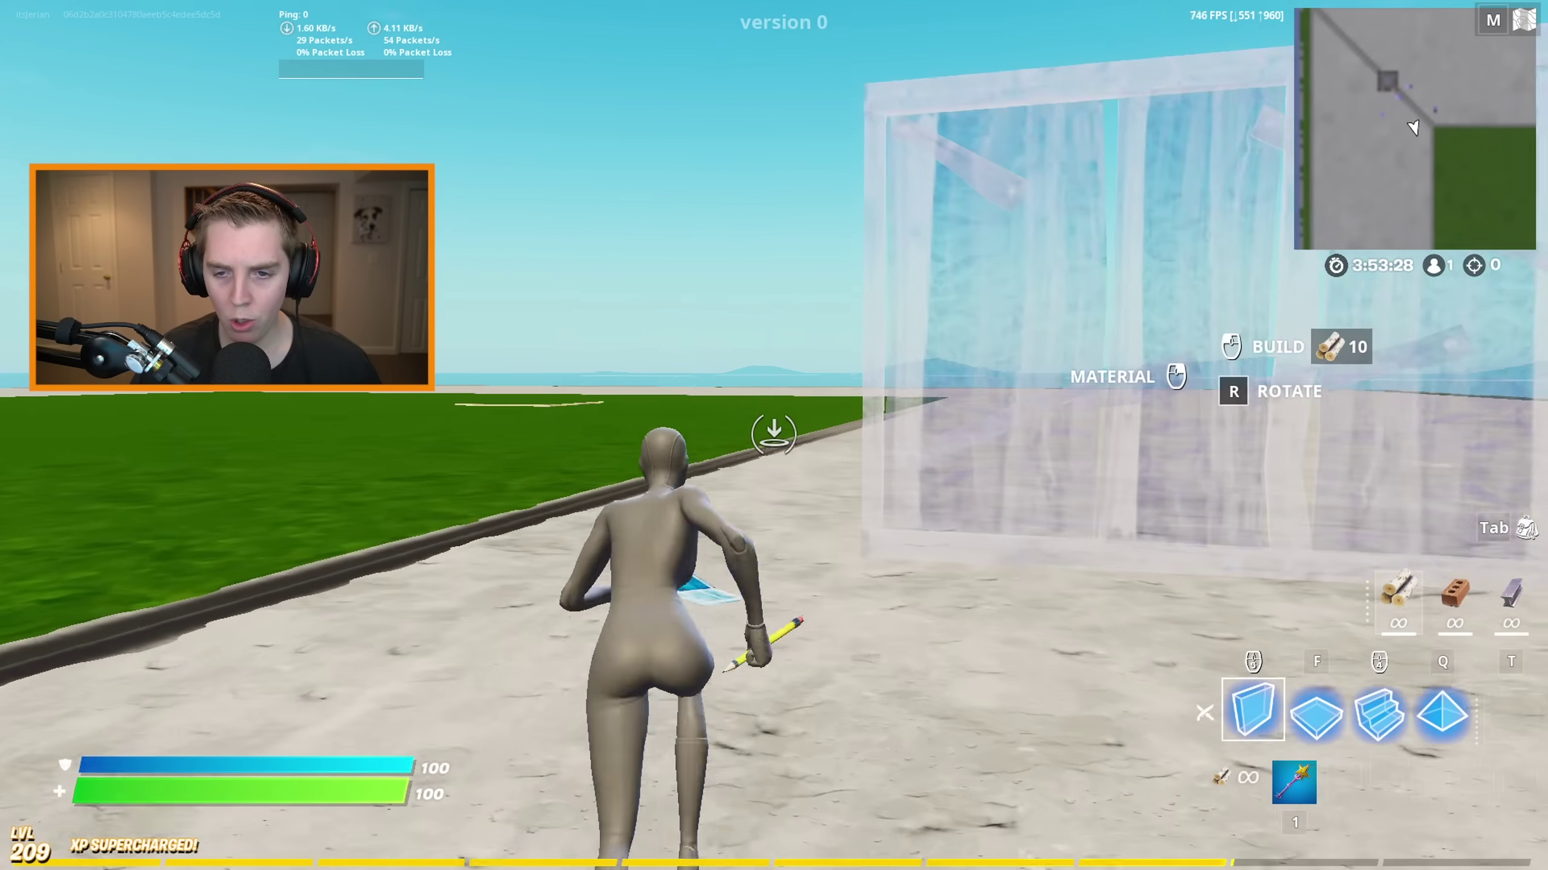
click(773, 435)
click(774, 435)
key(e)
click(773, 435)
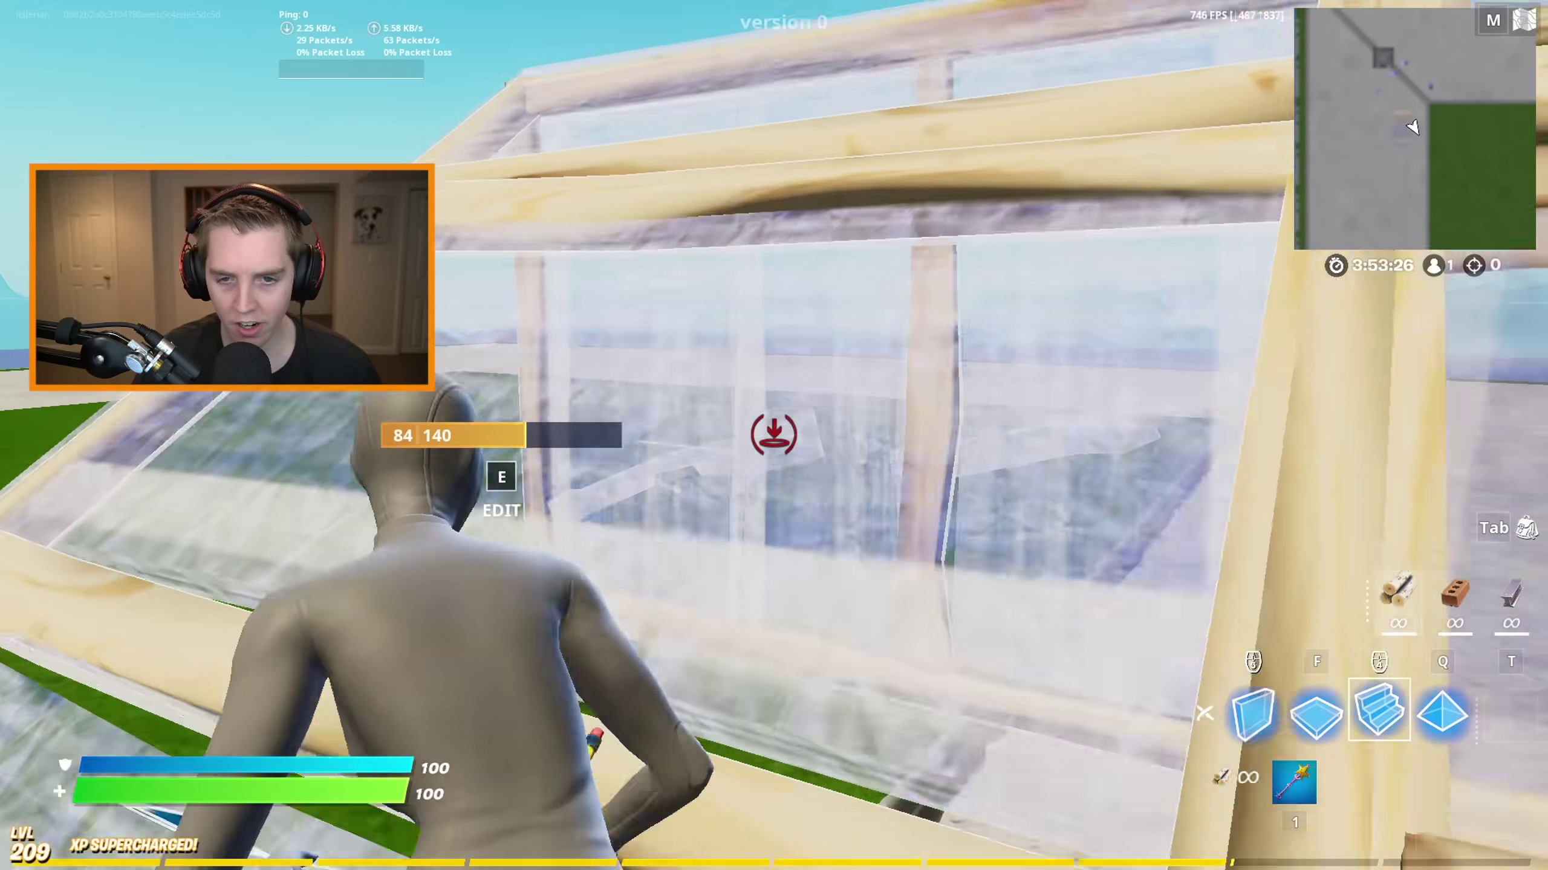
key(g)
click(774, 434)
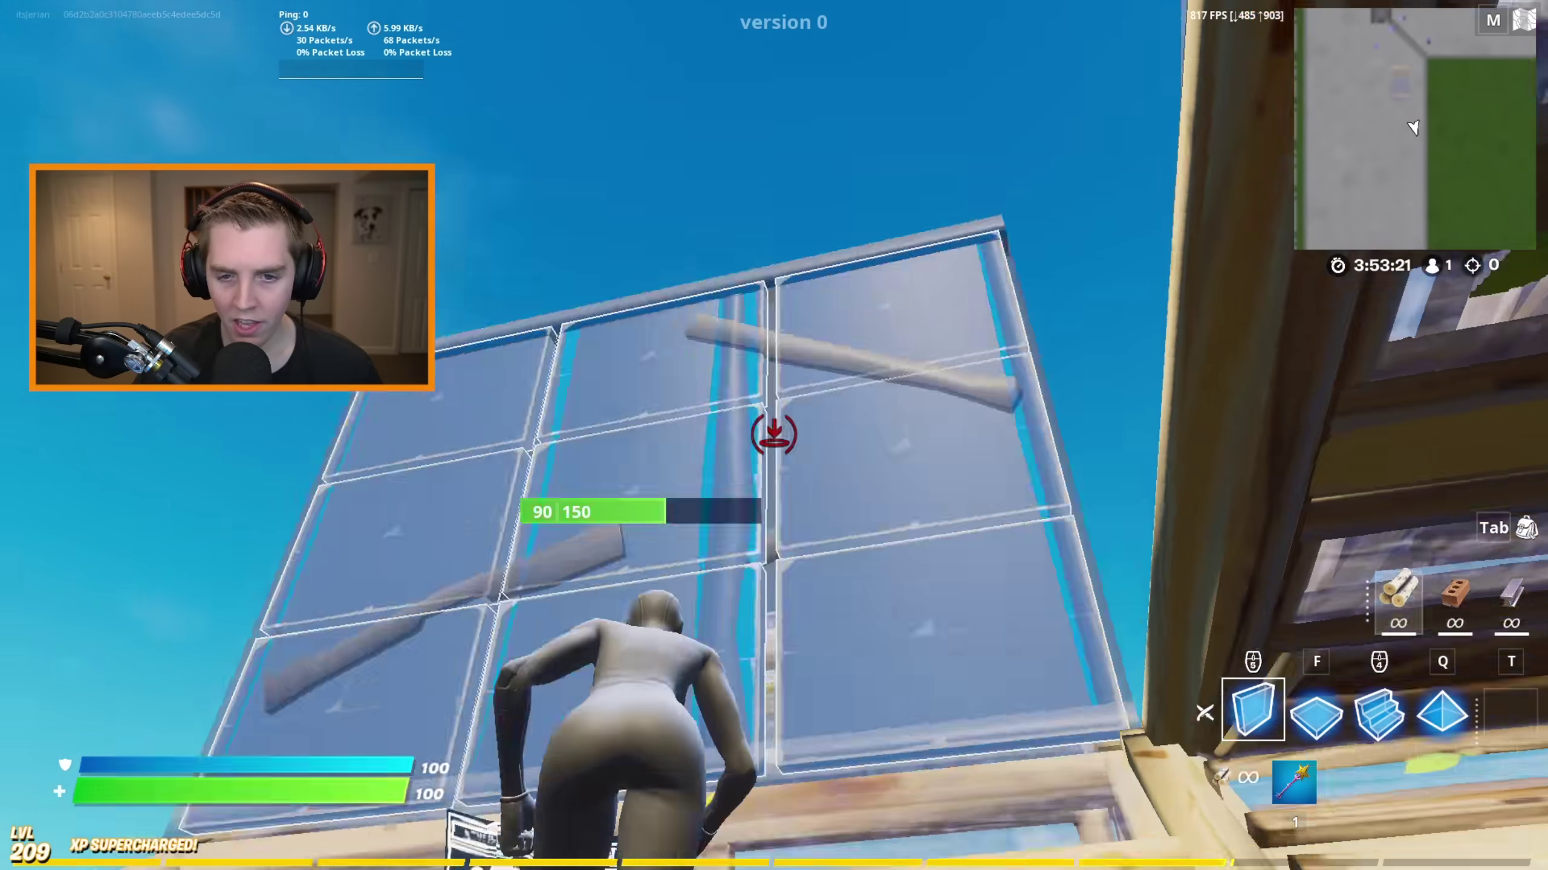
key(e)
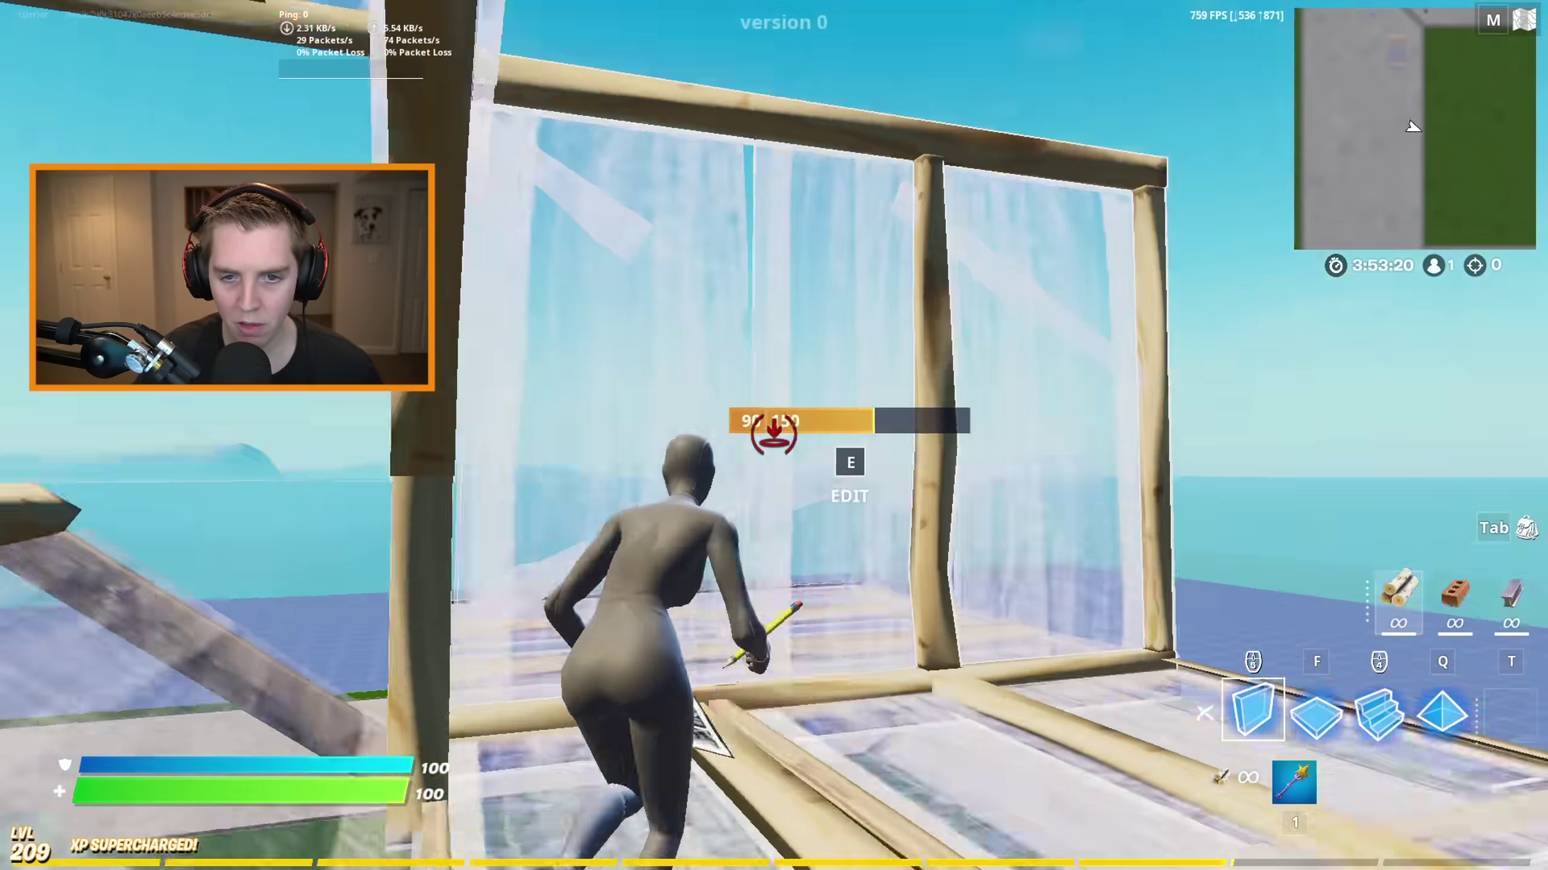
click(774, 434)
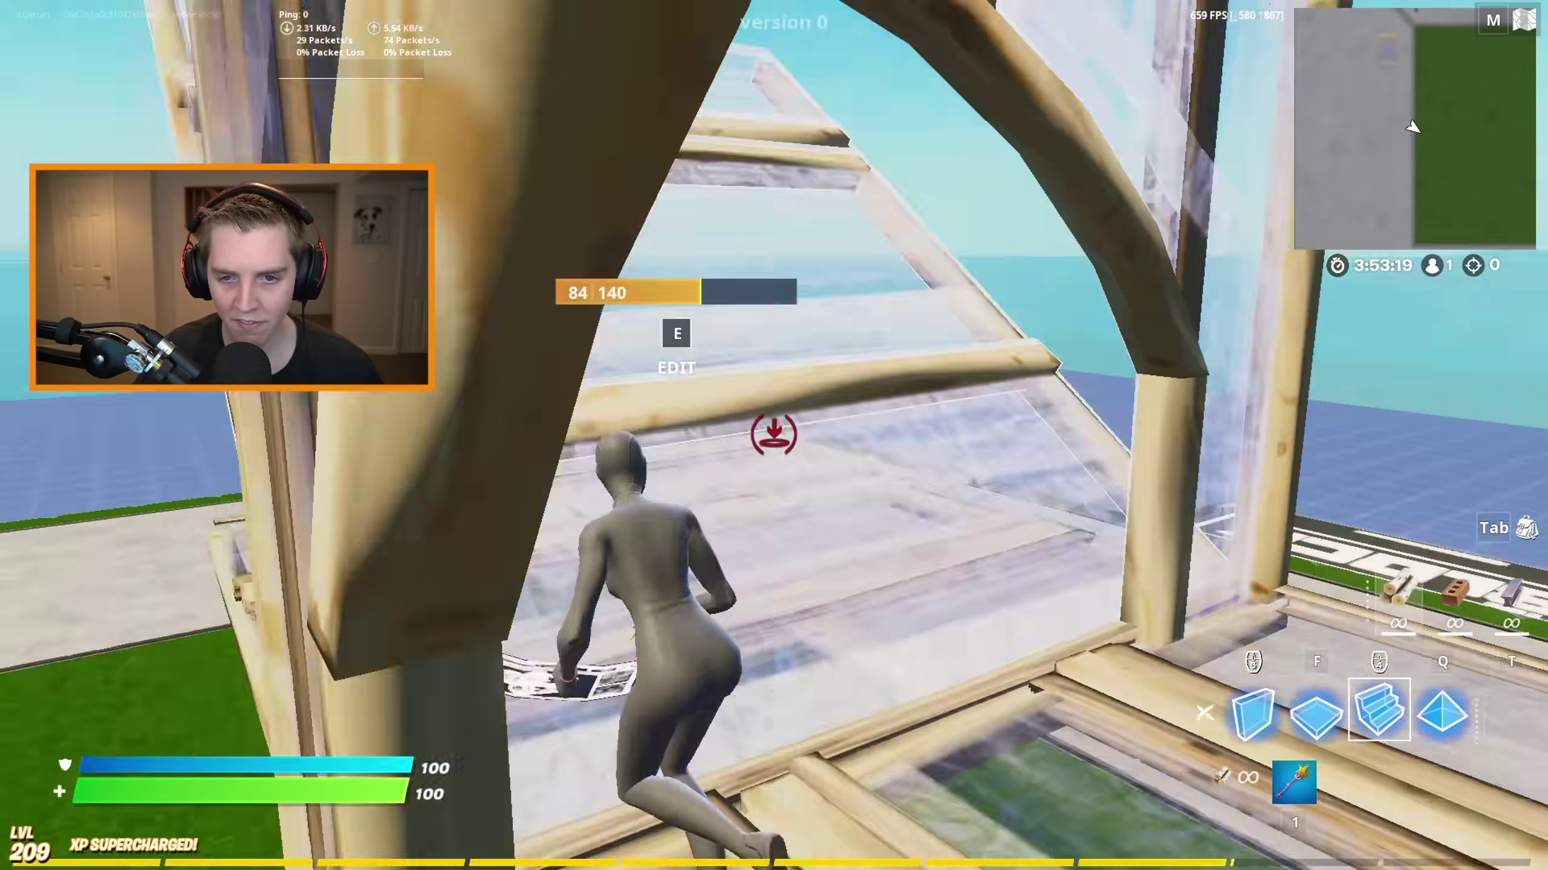
key(e)
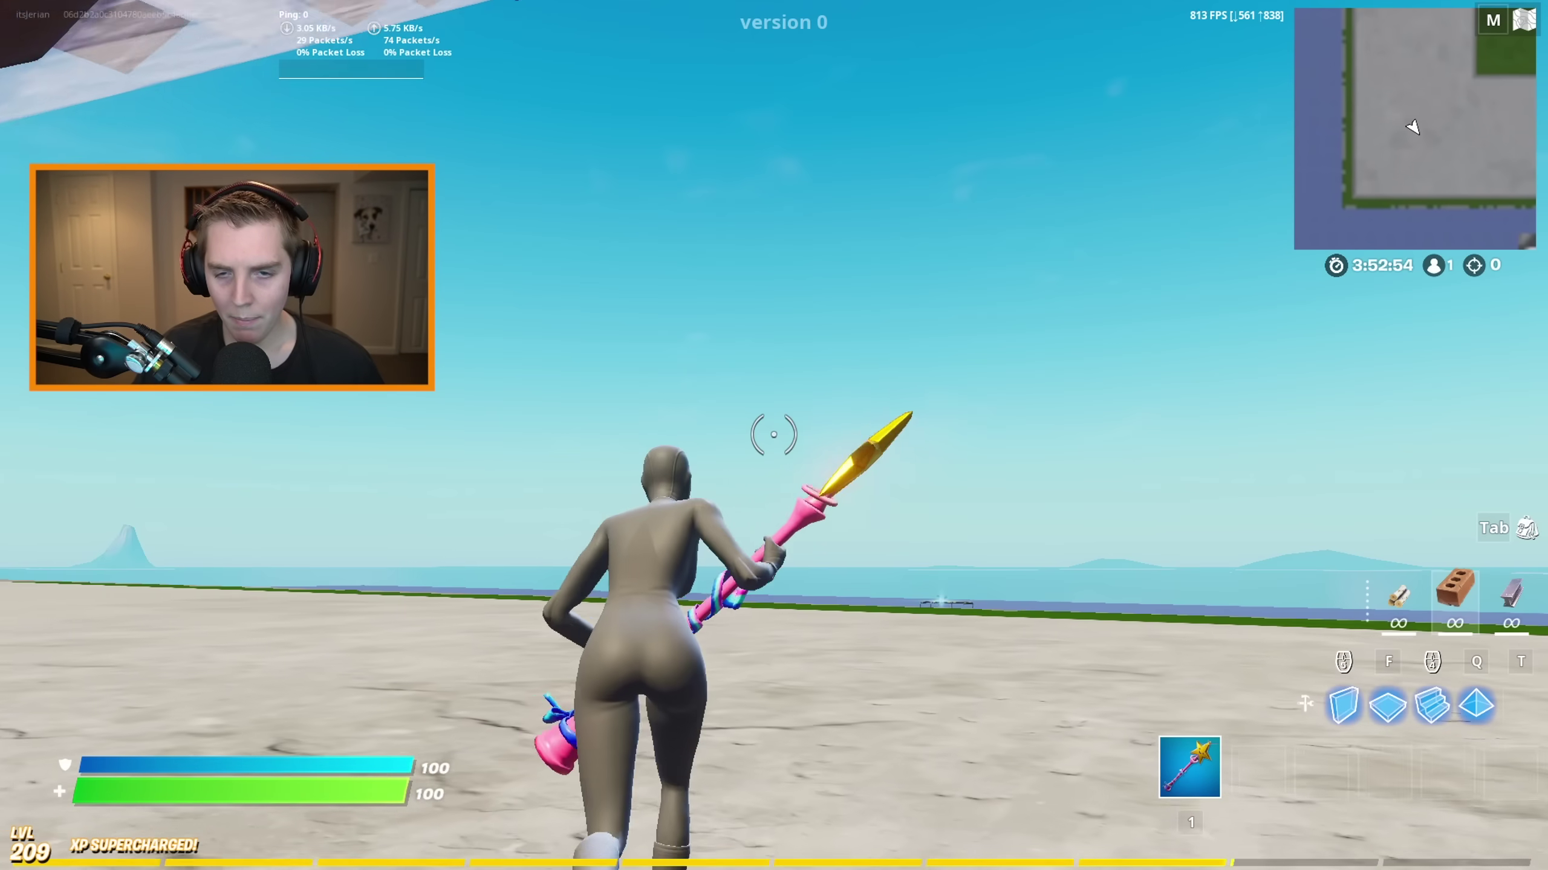
key(w)
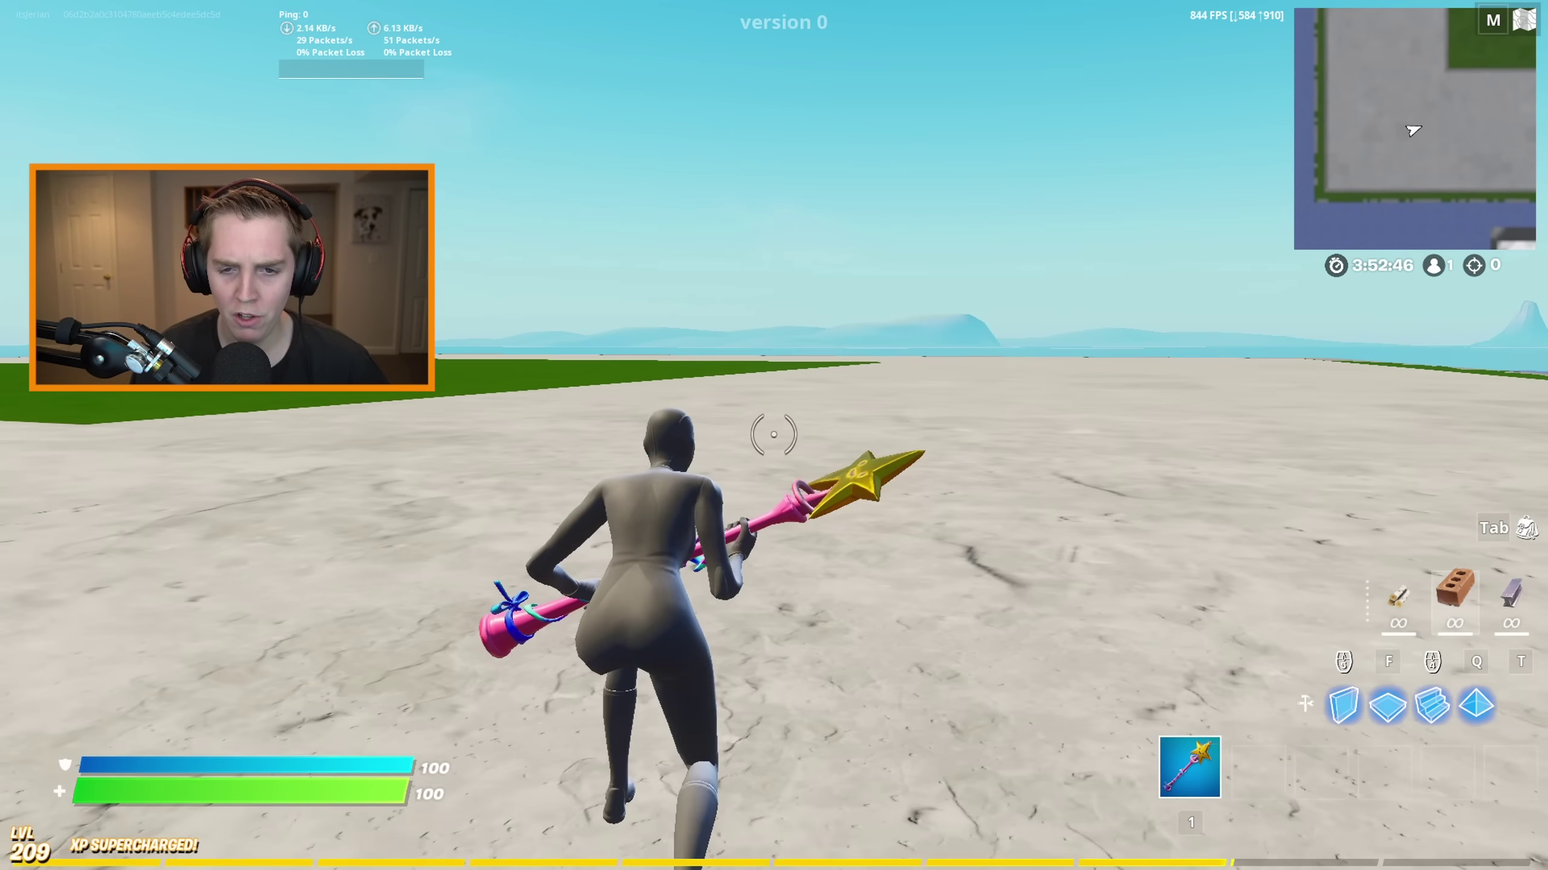
key(w)
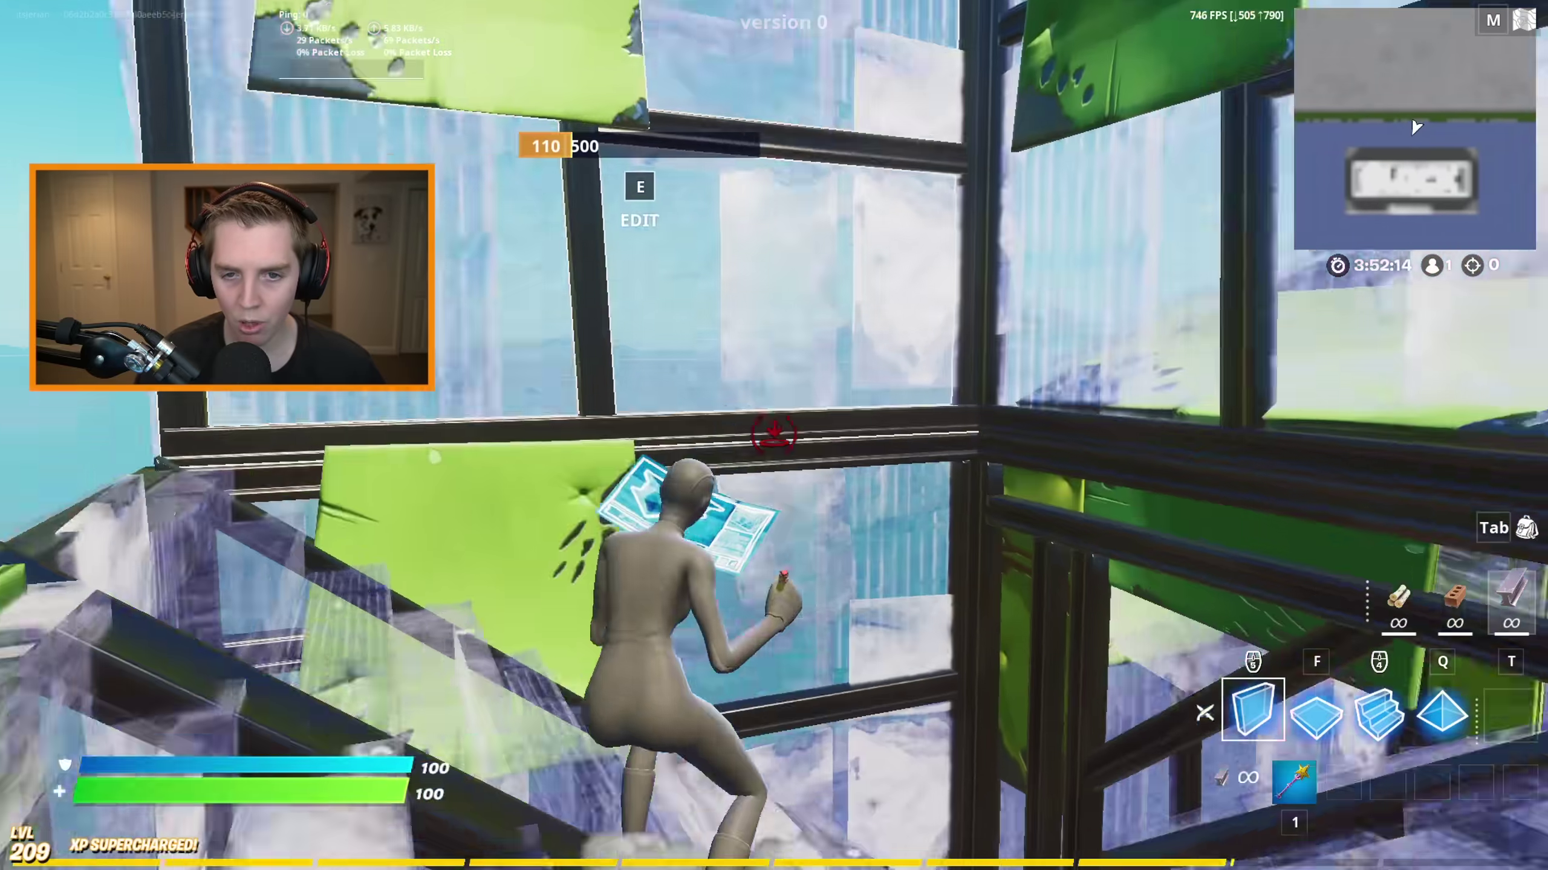
Test the in-game frame rate by building and editing metal walls, floors and cones at the water's edge
key(1)
key(q)
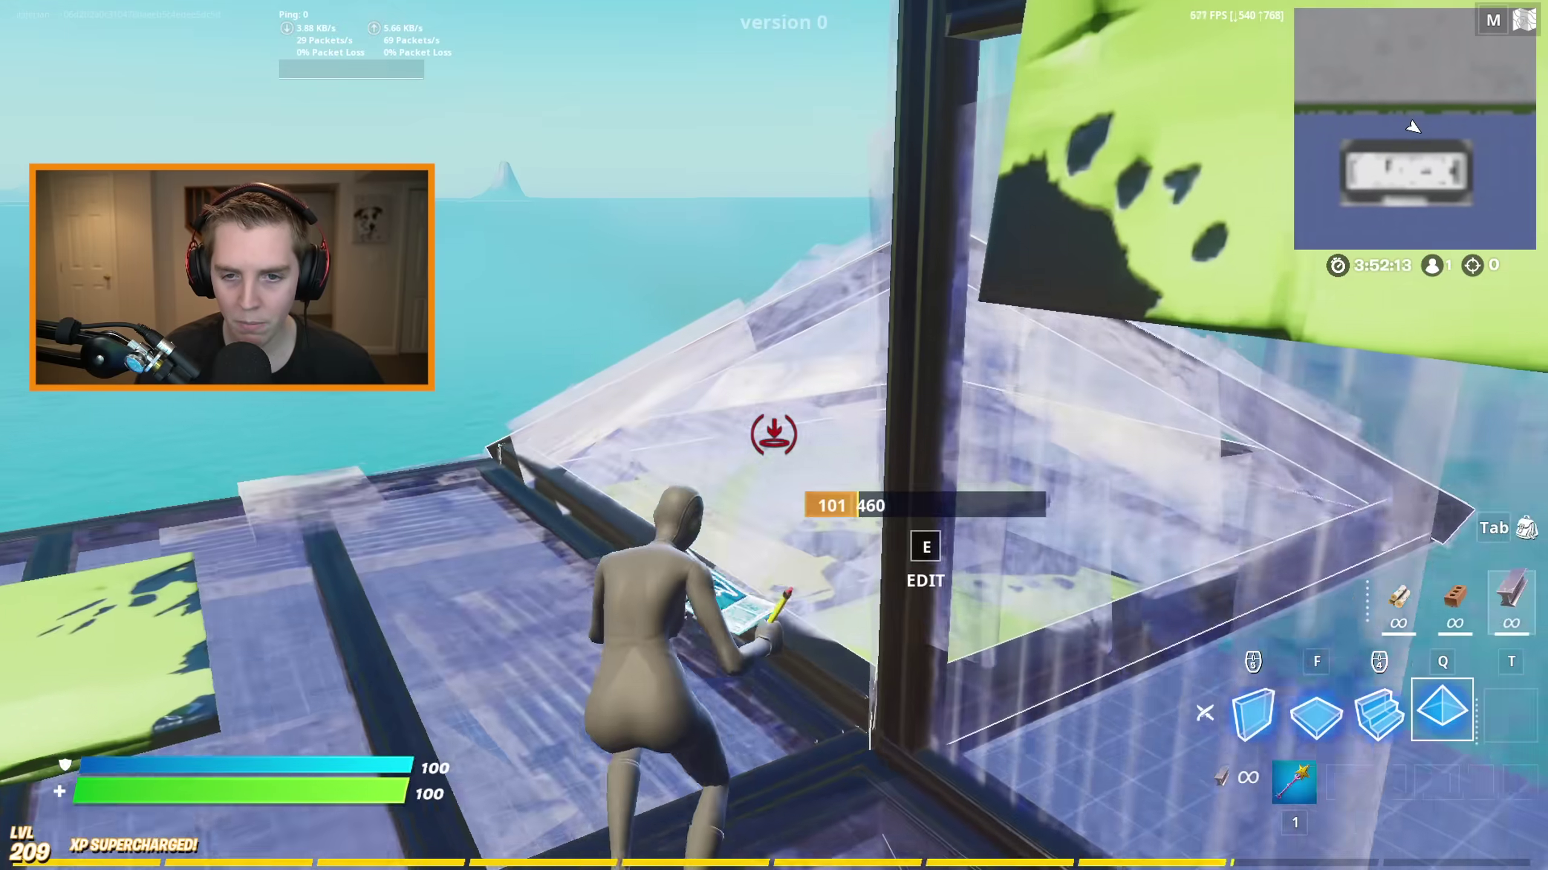
key(e)
key(e)
click(774, 435)
key(1)
key(w)
key(f)
click(774, 436)
key(e)
key(e)
key(f)
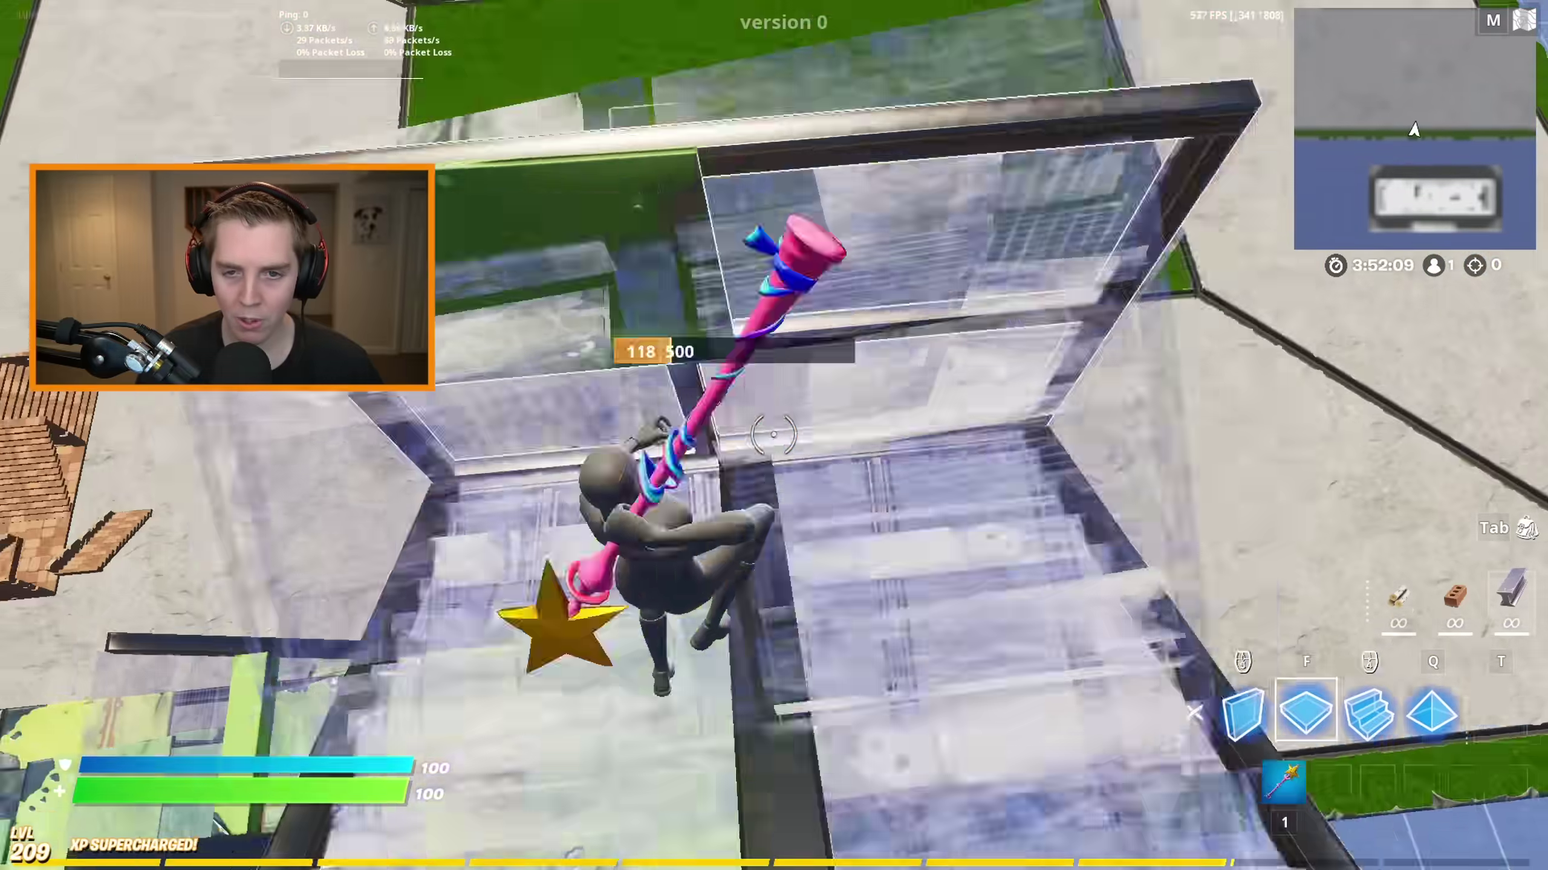
key(e)
key(e)
key(e)
key(e)
key(1)
click(774, 436)
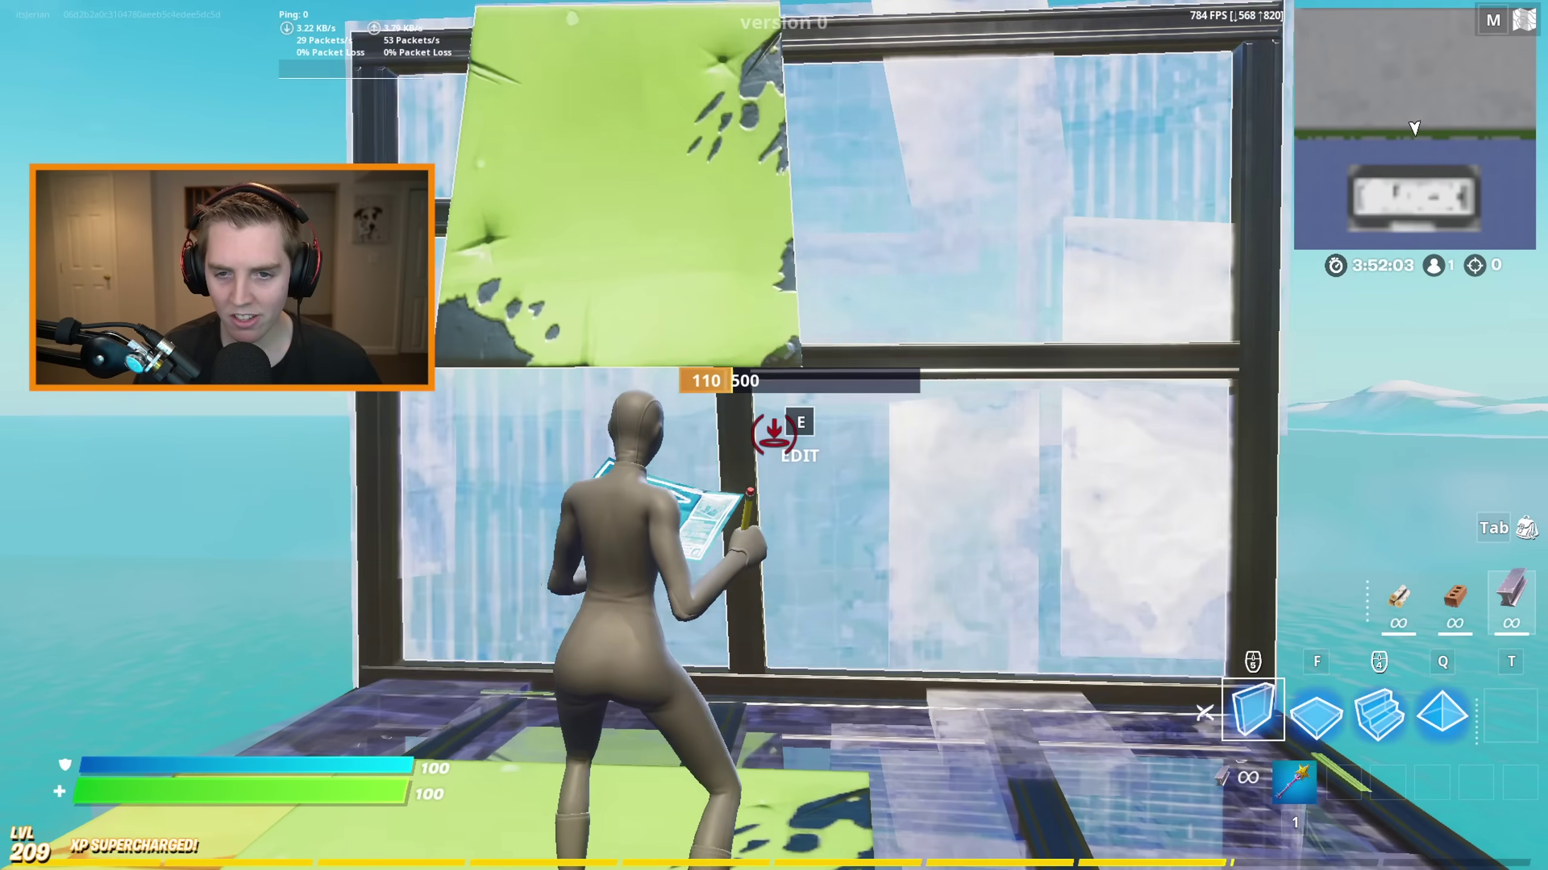
key(1)
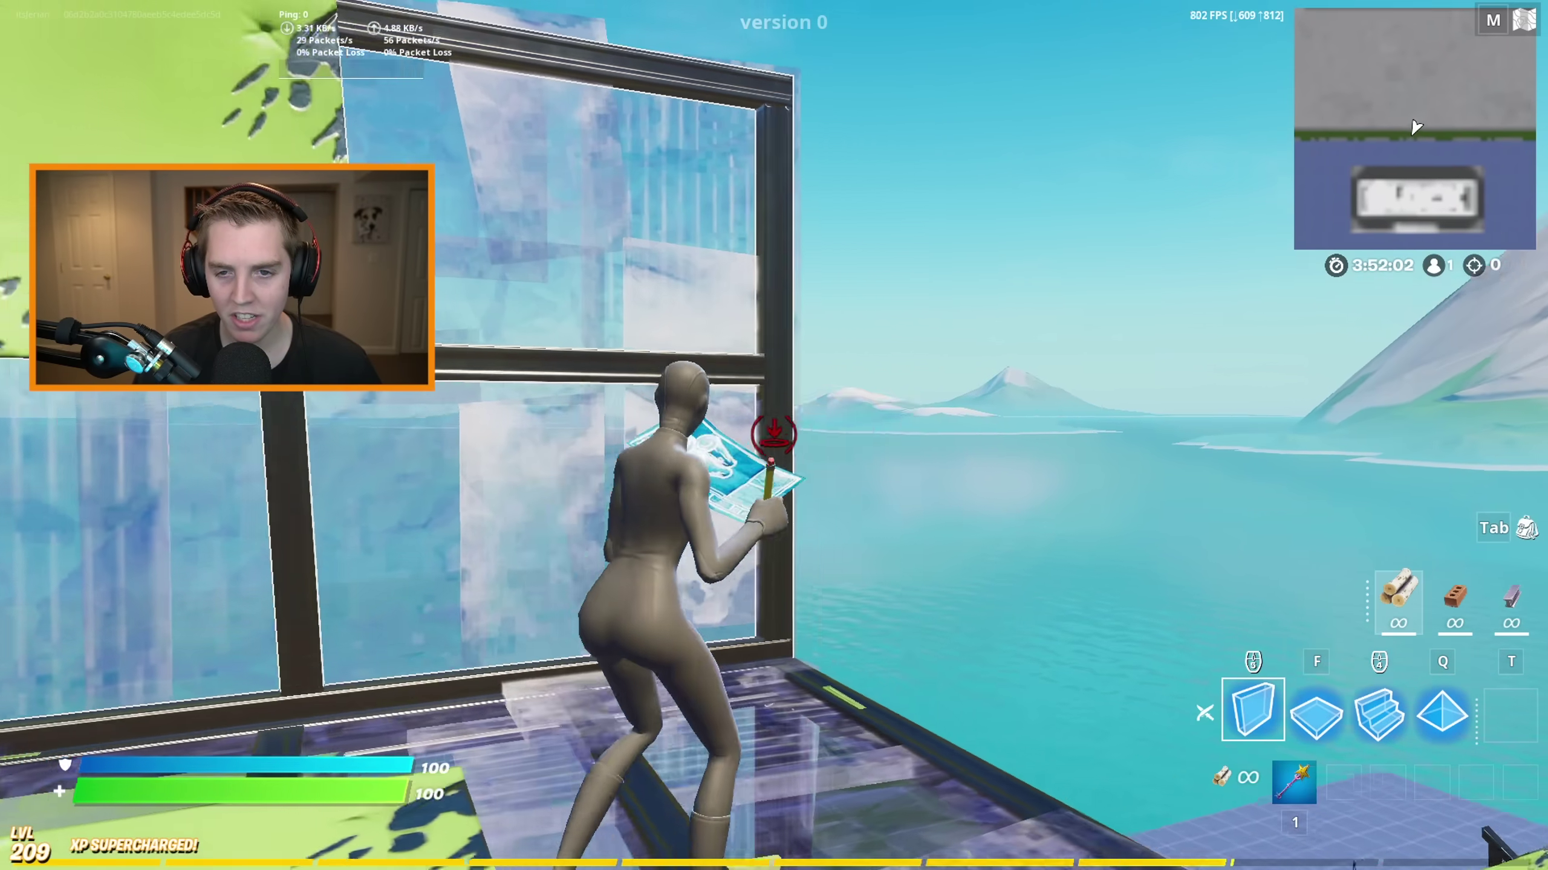
Check the frame rate with wood by building and editing walls, ramps and cones beside the water
click(773, 435)
key(1)
click(773, 435)
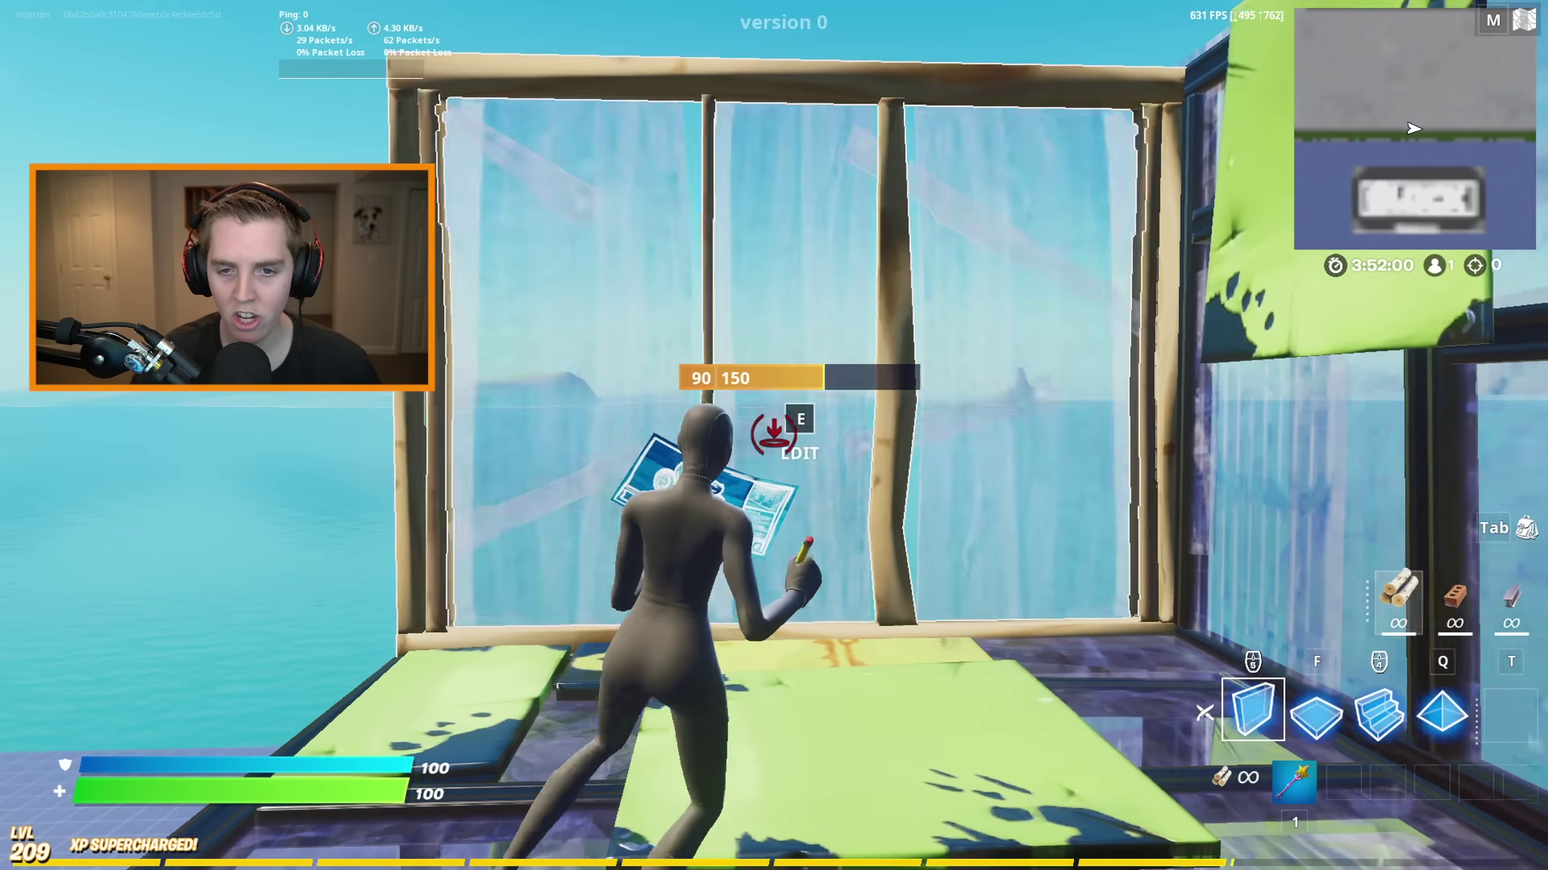
key(e)
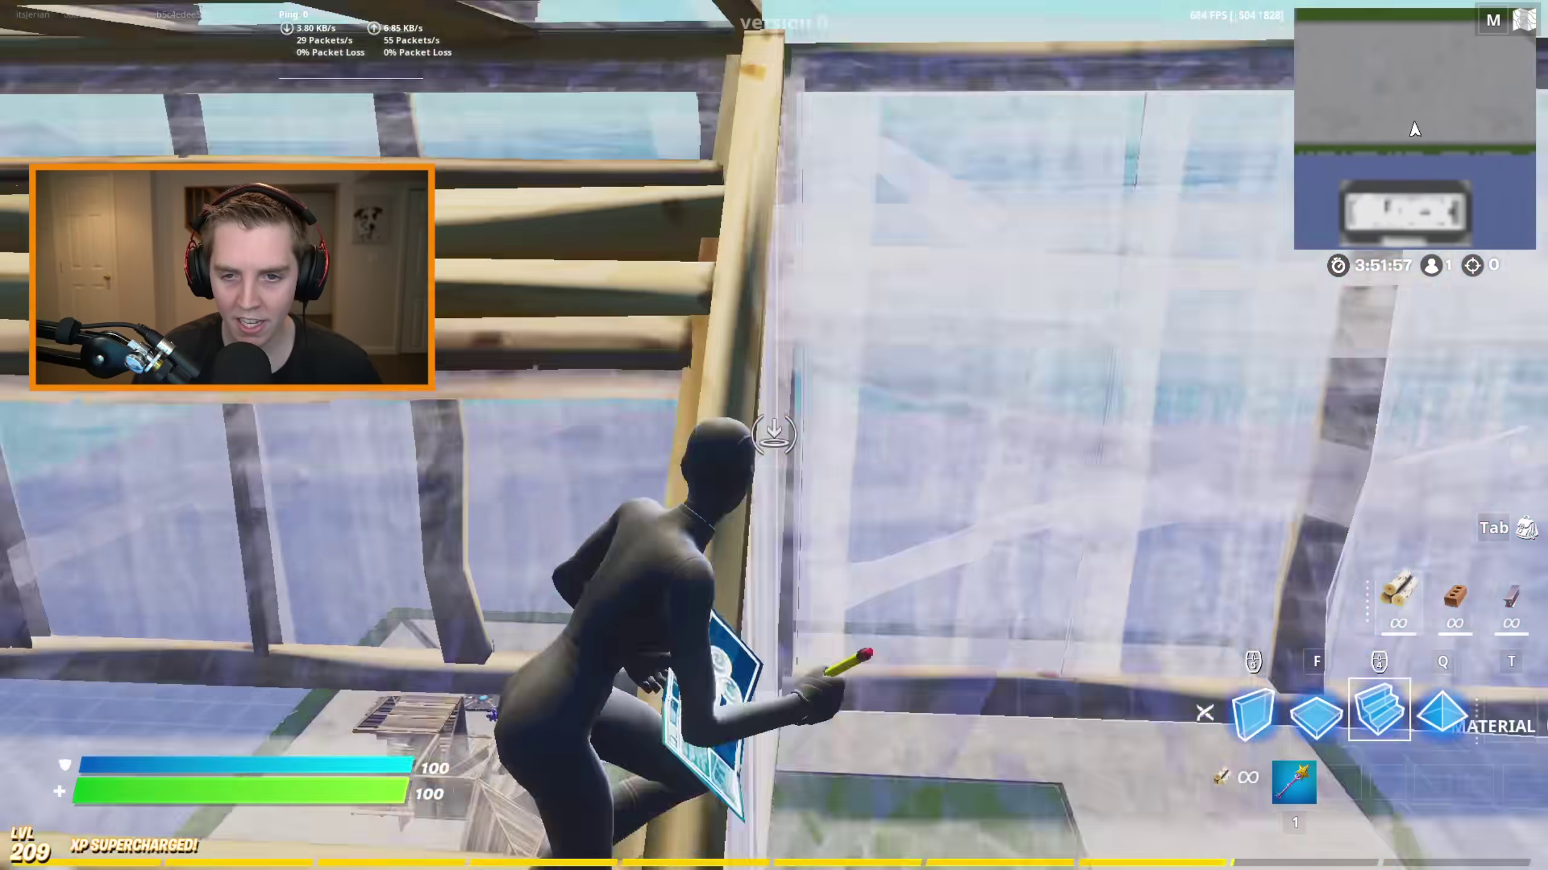
key(e)
click(774, 435)
key(q)
click(774, 435)
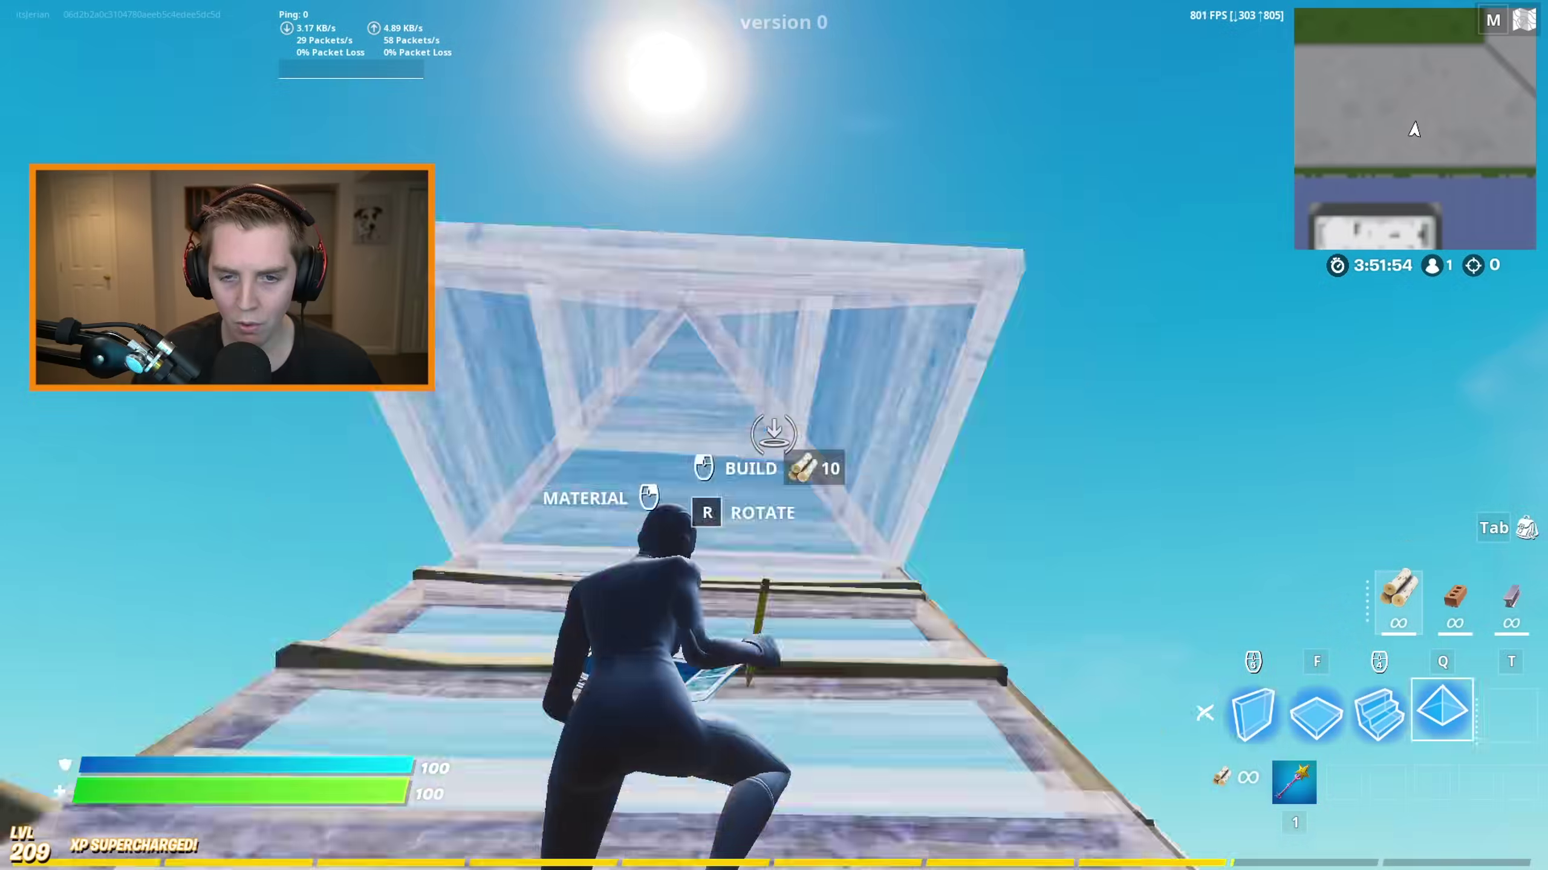
click(774, 435)
key(e)
click(773, 435)
key(e)
click(774, 435)
key(e)
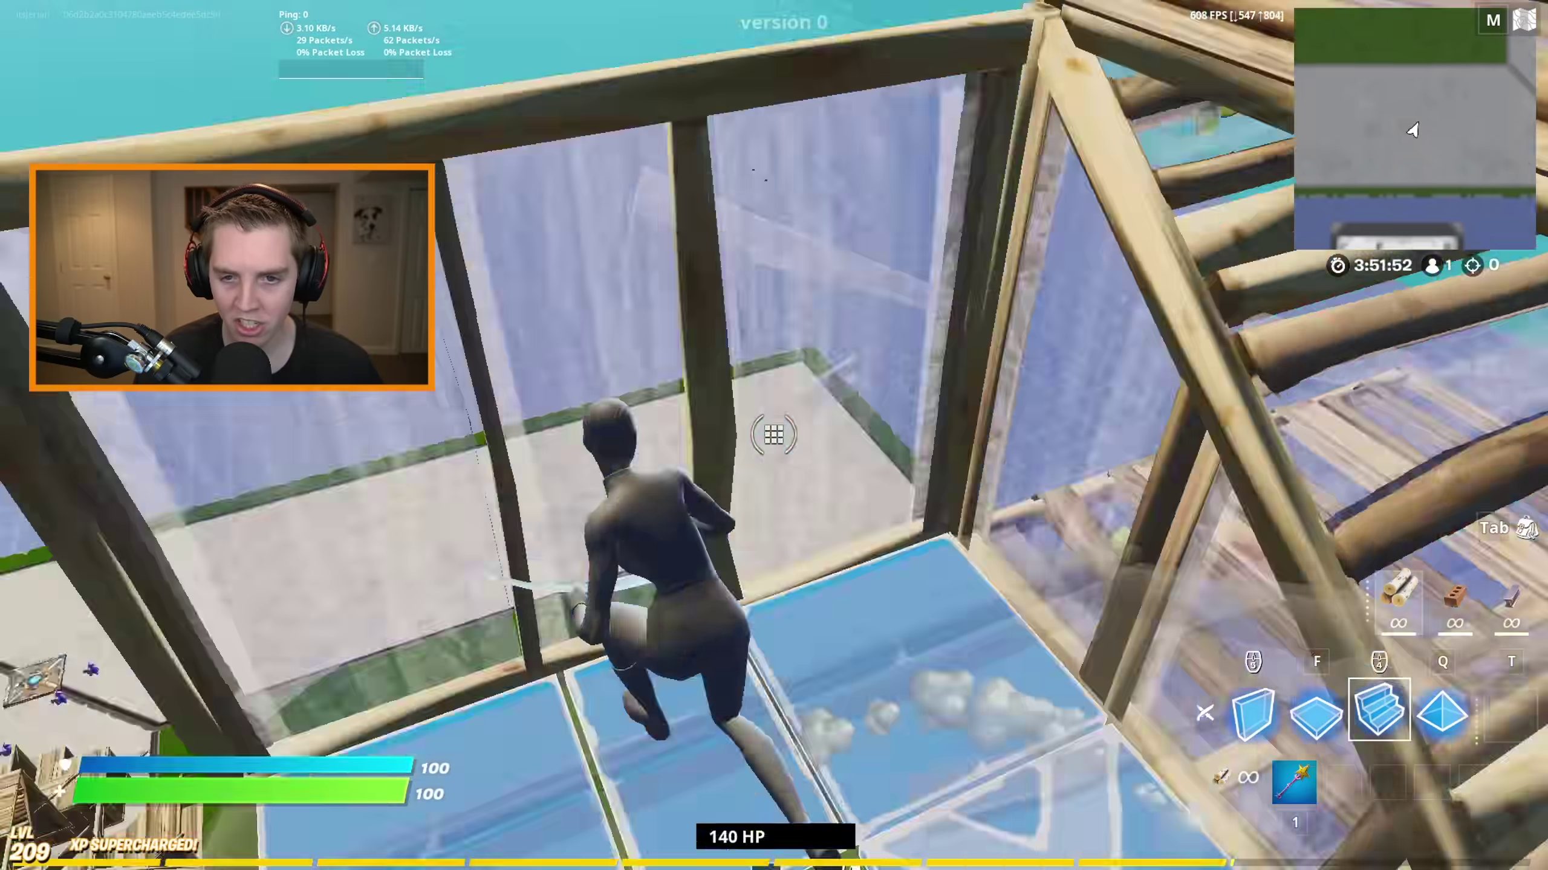
key(e)
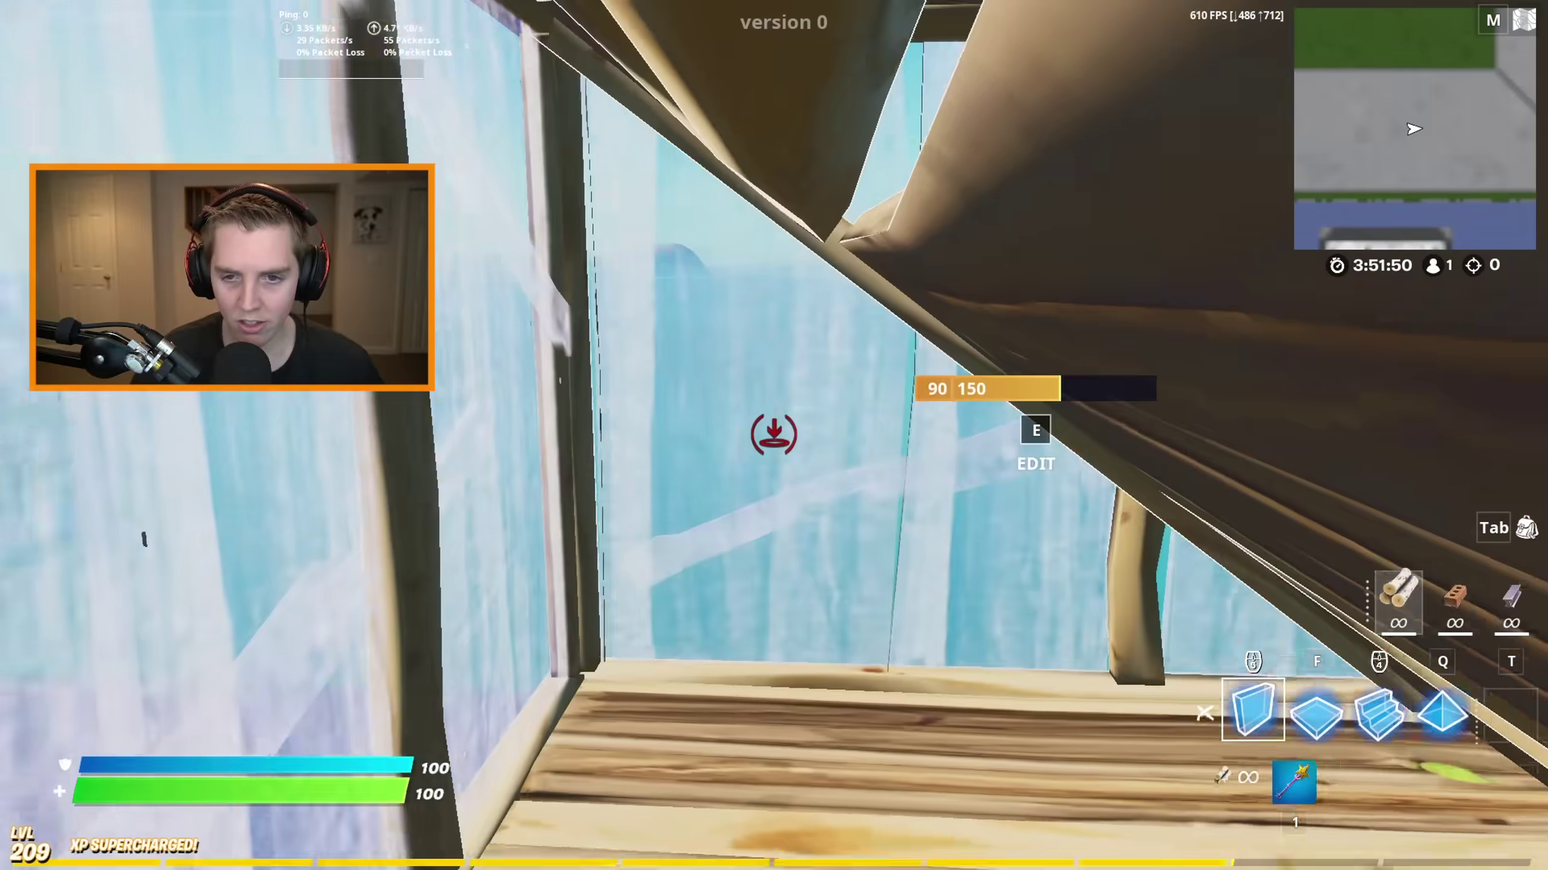
click(774, 435)
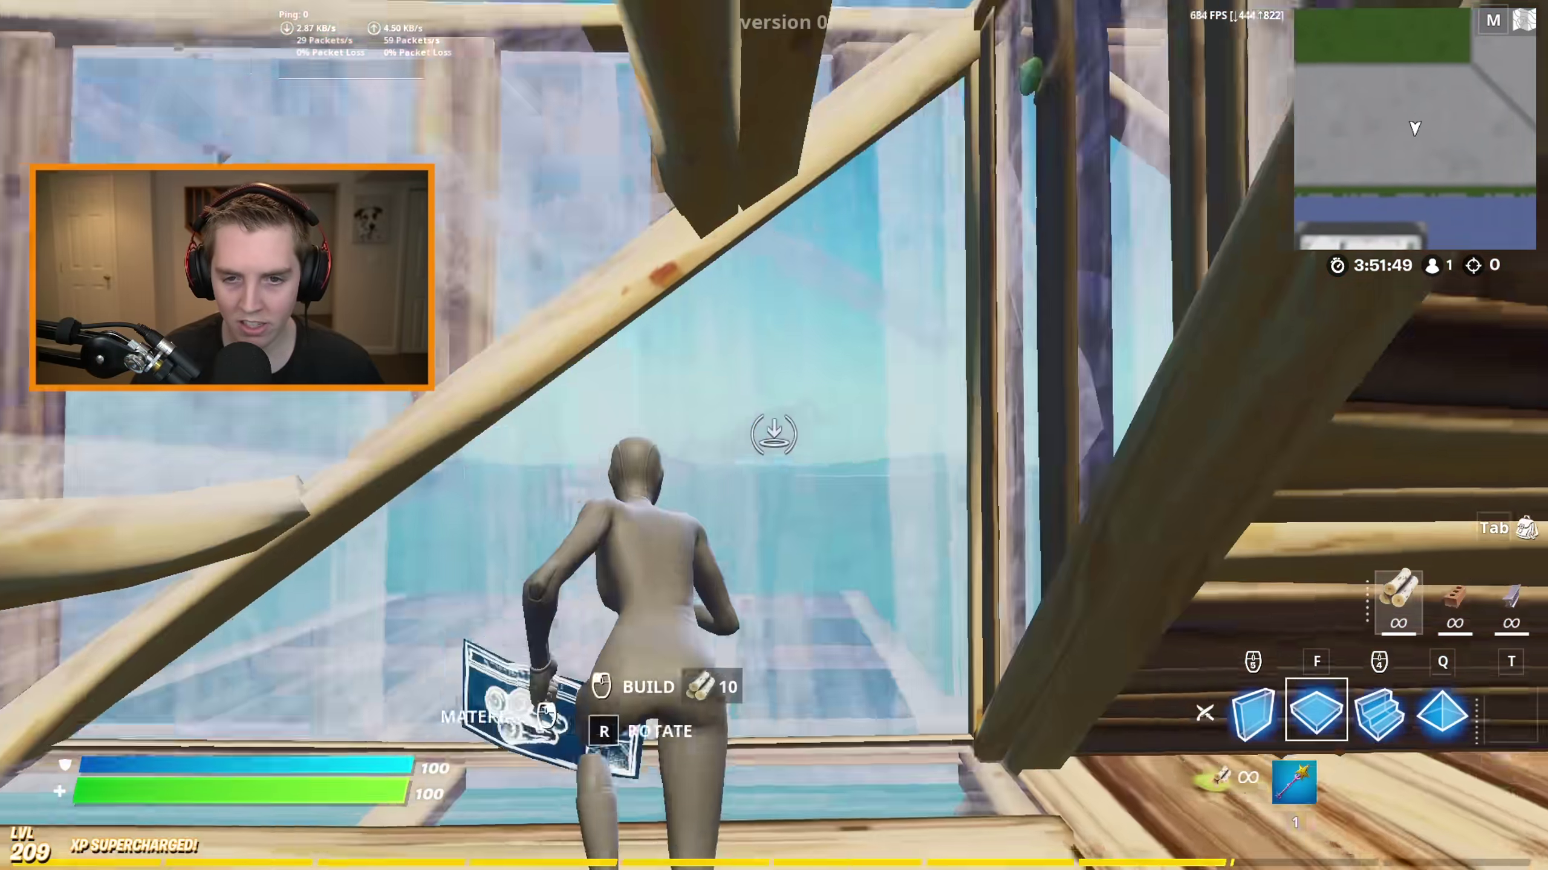
click(774, 435)
key(e)
click(774, 436)
key(e)
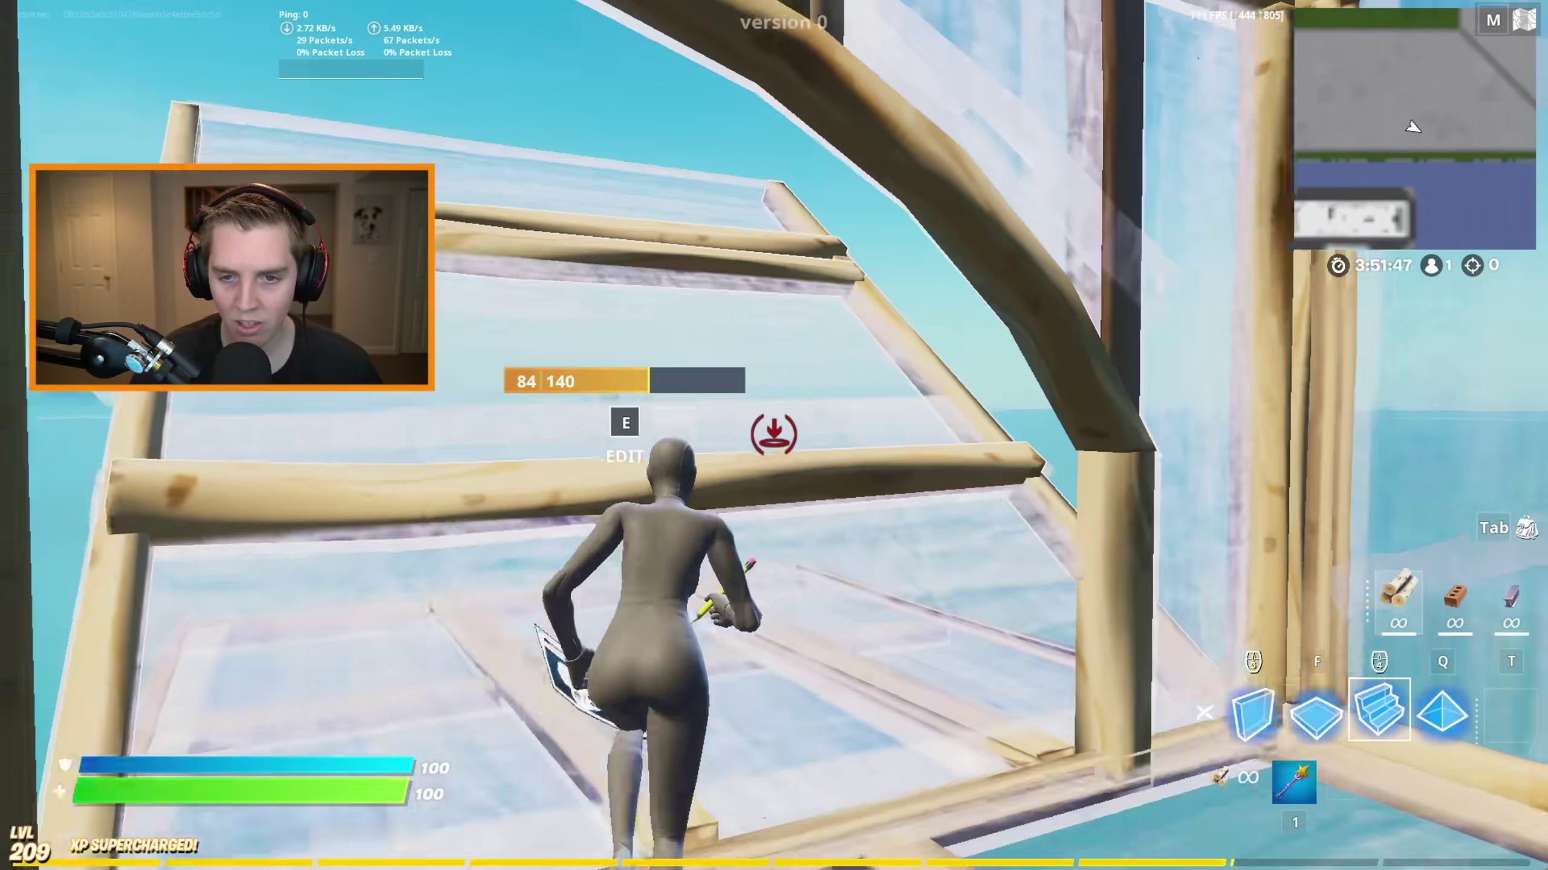
key(e)
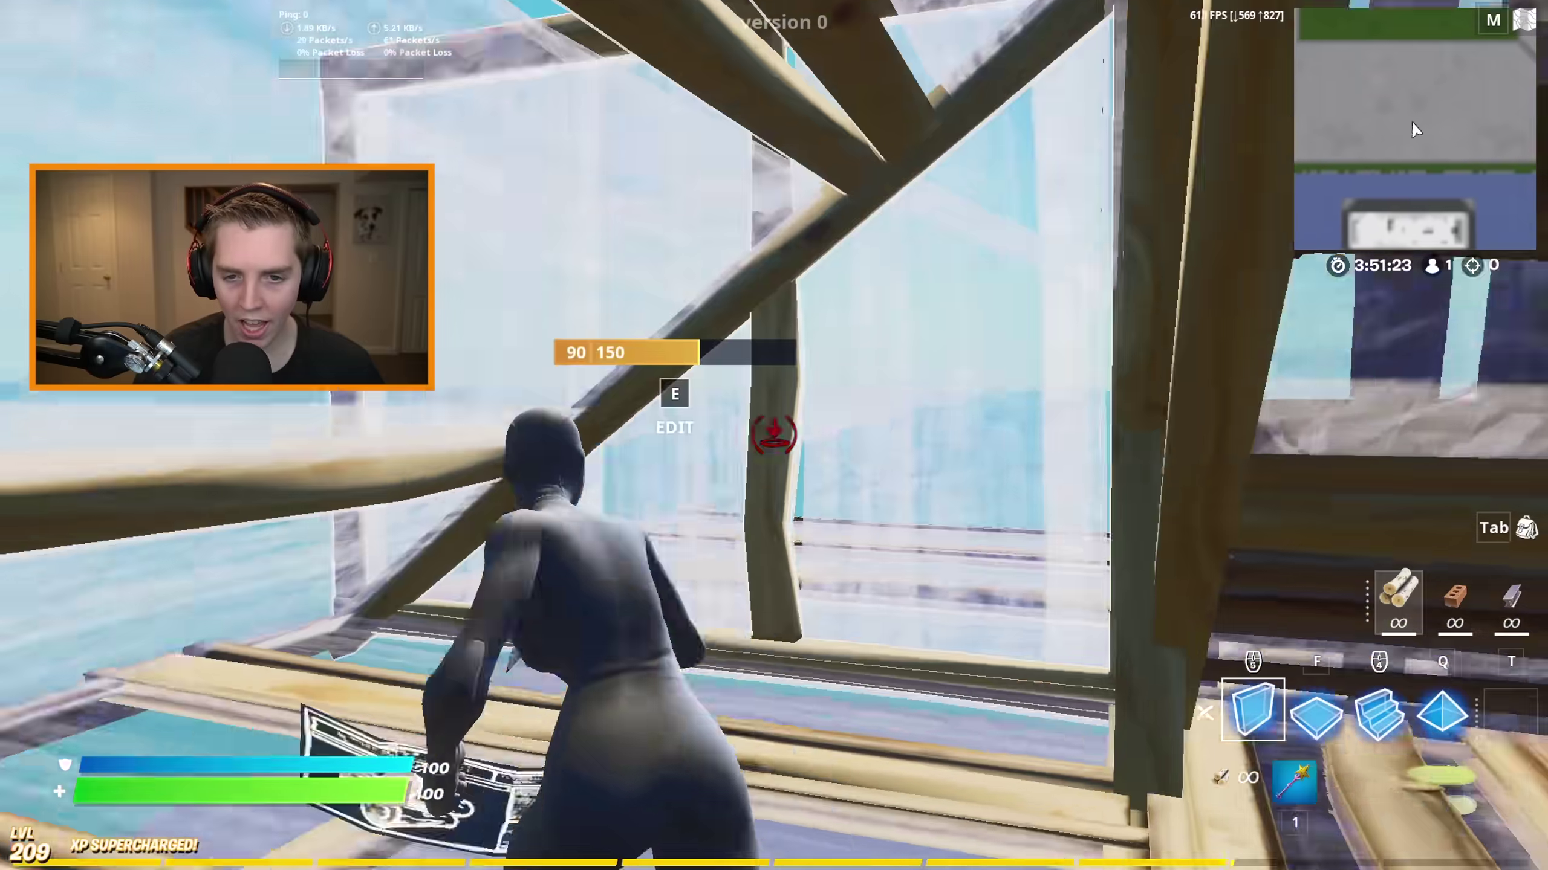
key(e)
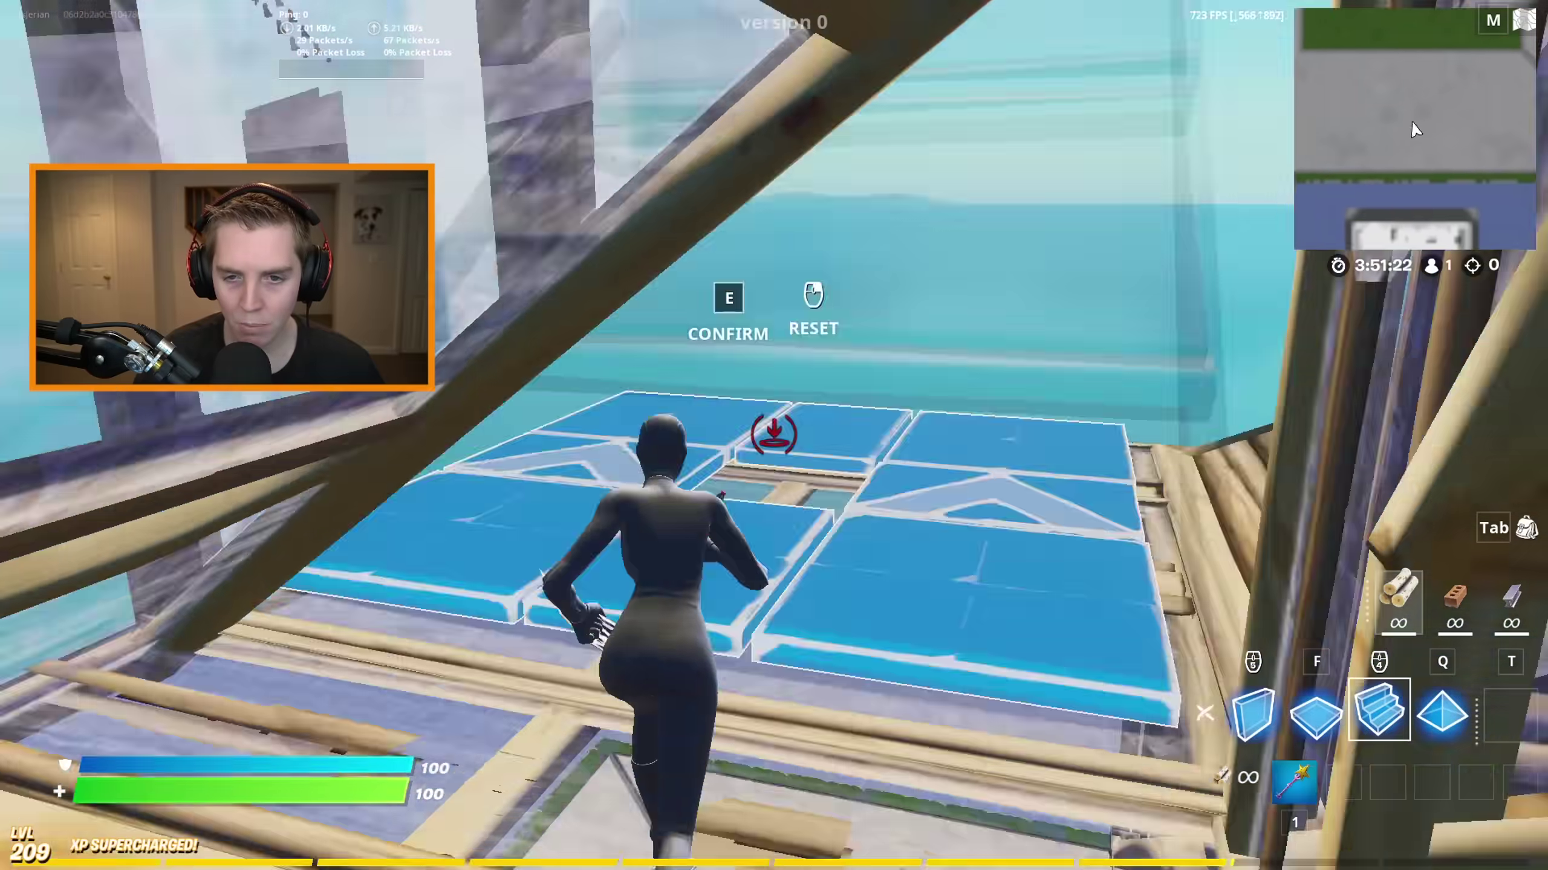
key(e)
key(e)
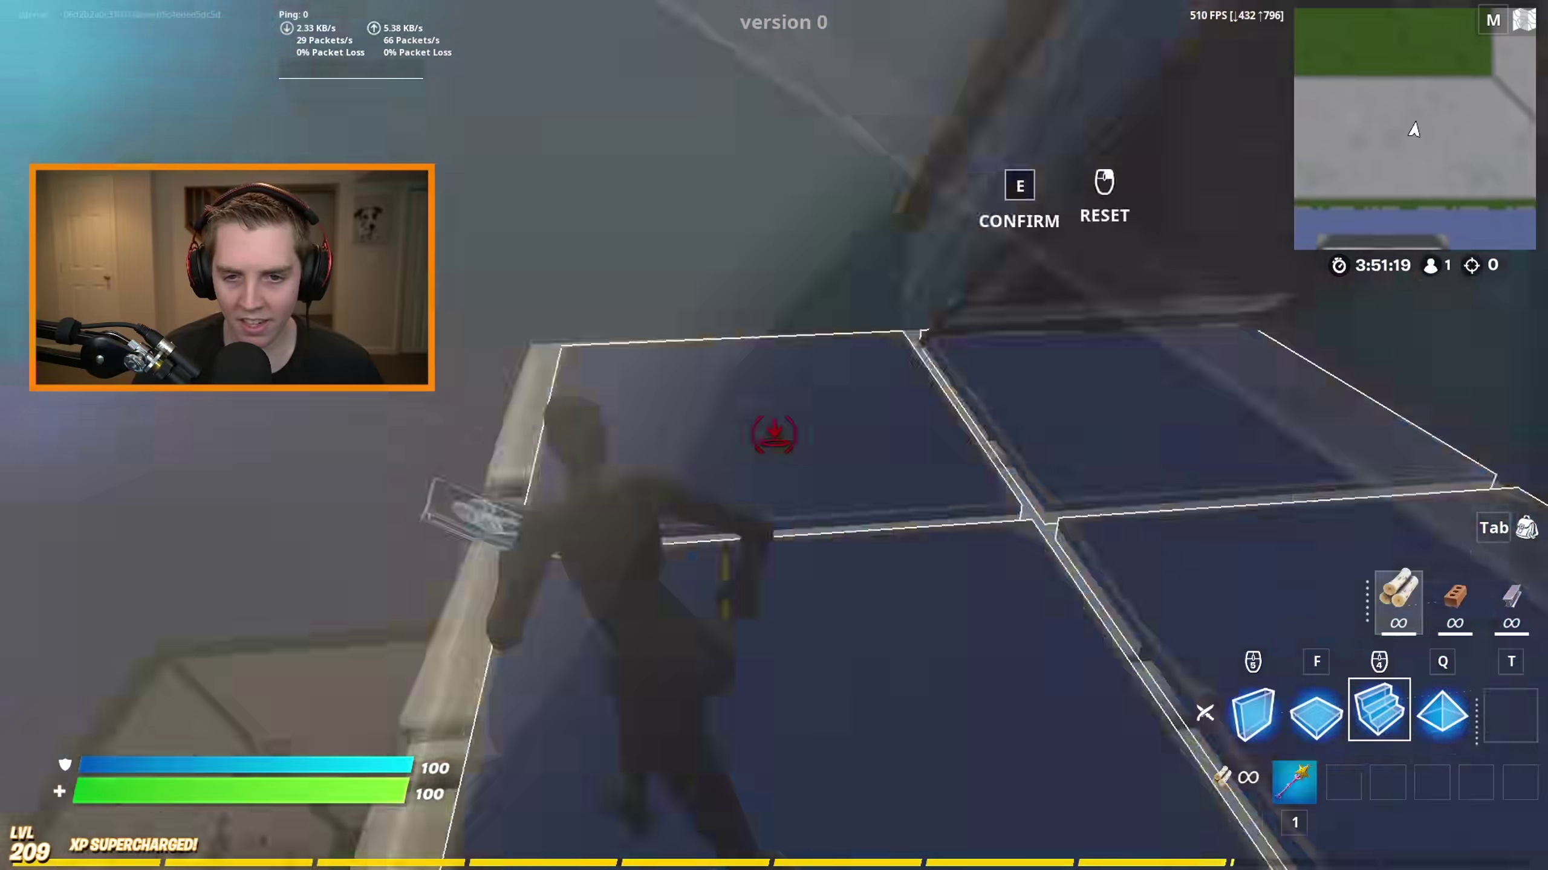
key(e)
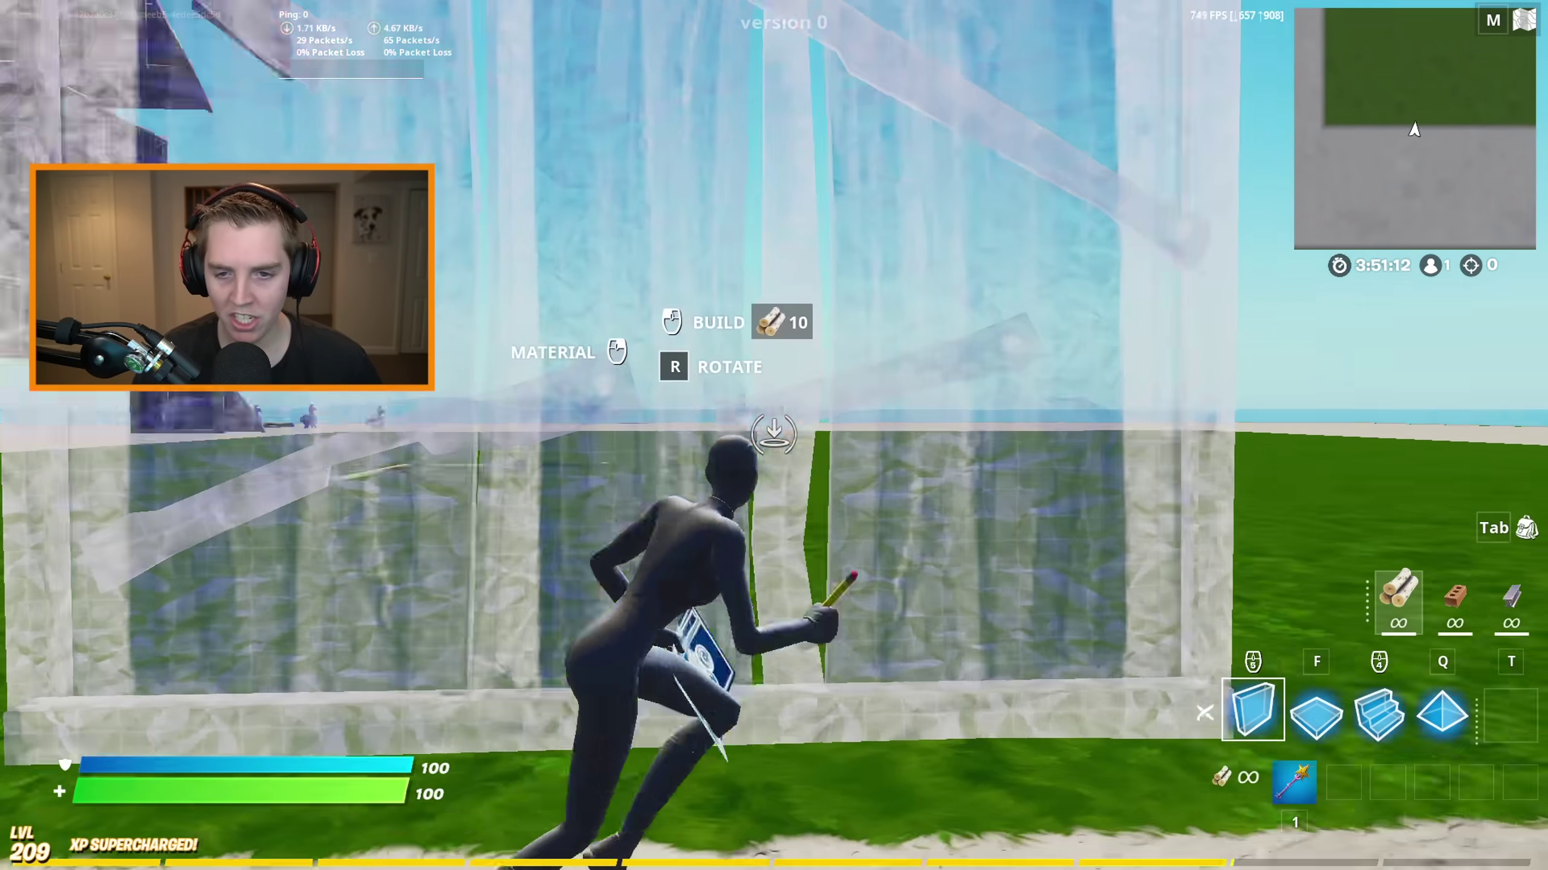
Continue the frame rate test on the grass area, building and rapidly editing wooden walls, floors and ramps
click(773, 435)
key(e)
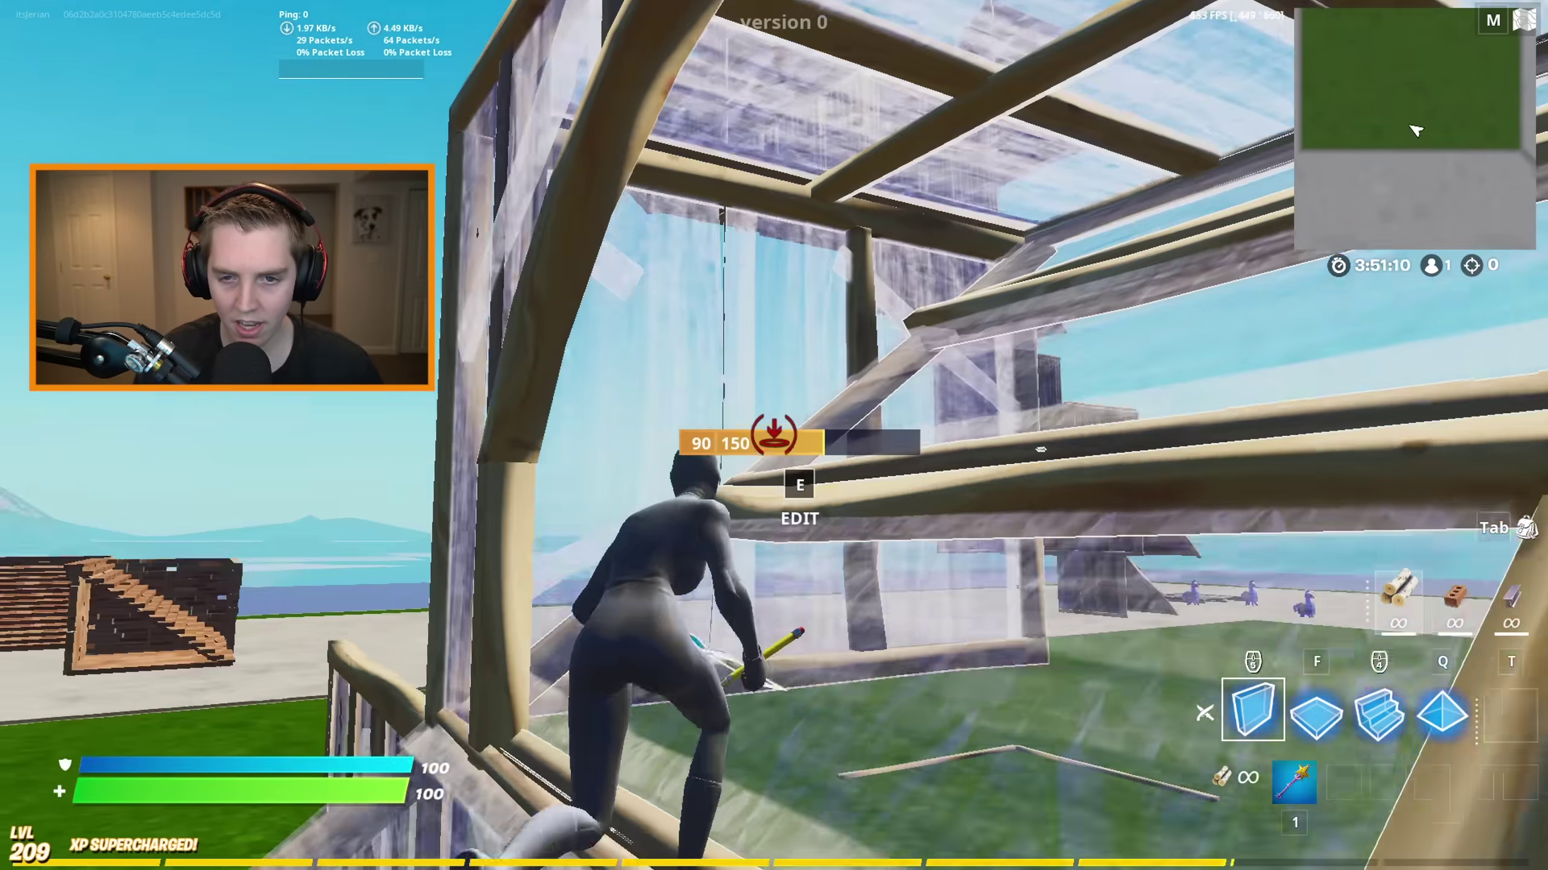
key(e)
click(773, 435)
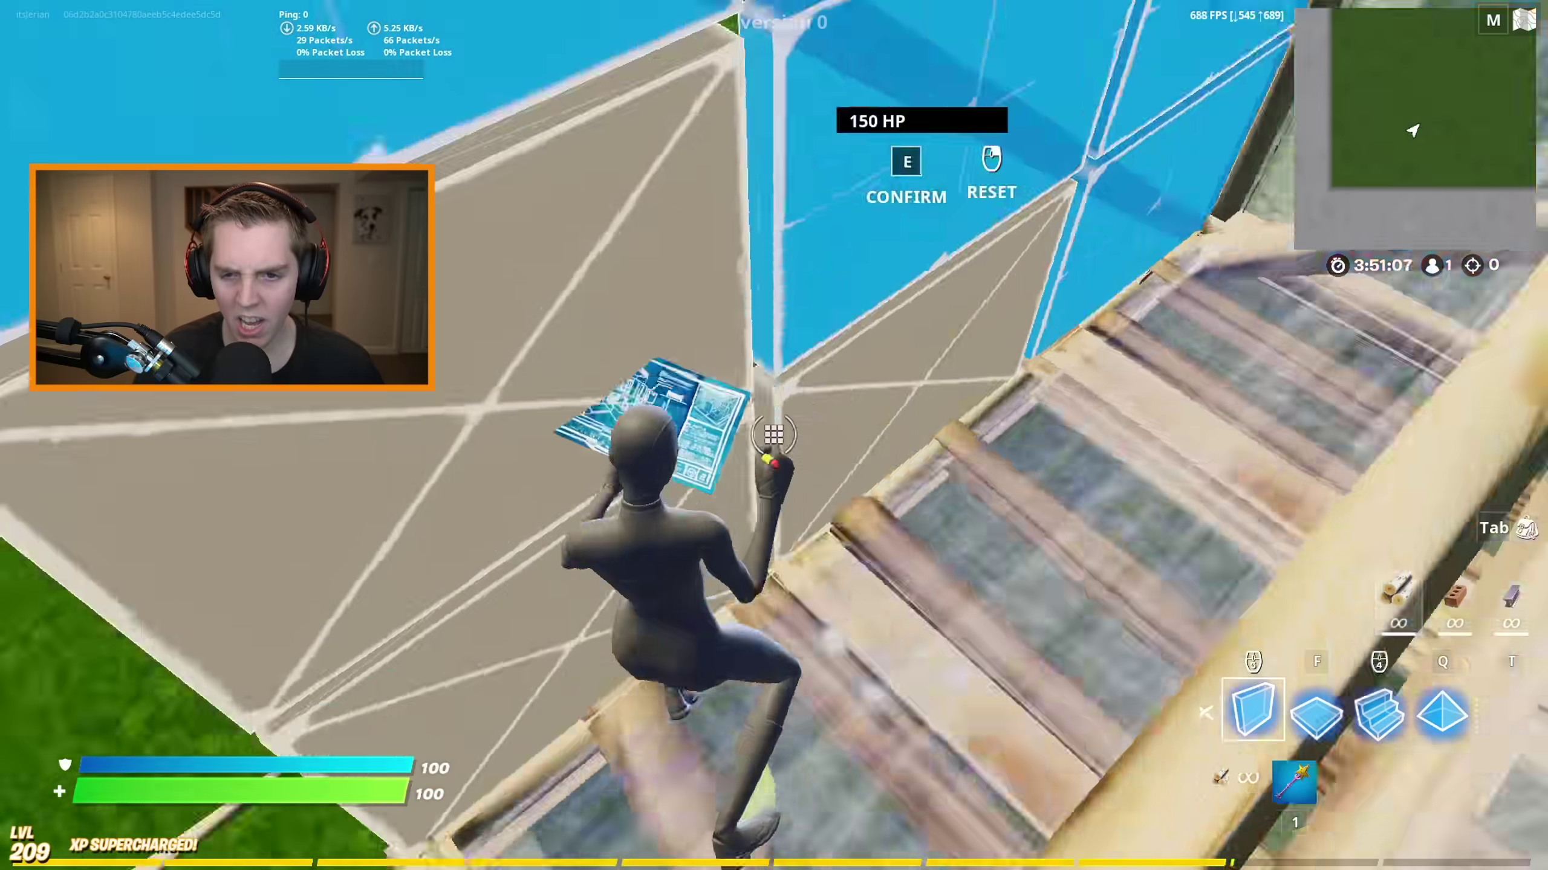
key(e)
click(774, 435)
key(e)
click(774, 436)
key(e)
key(space)
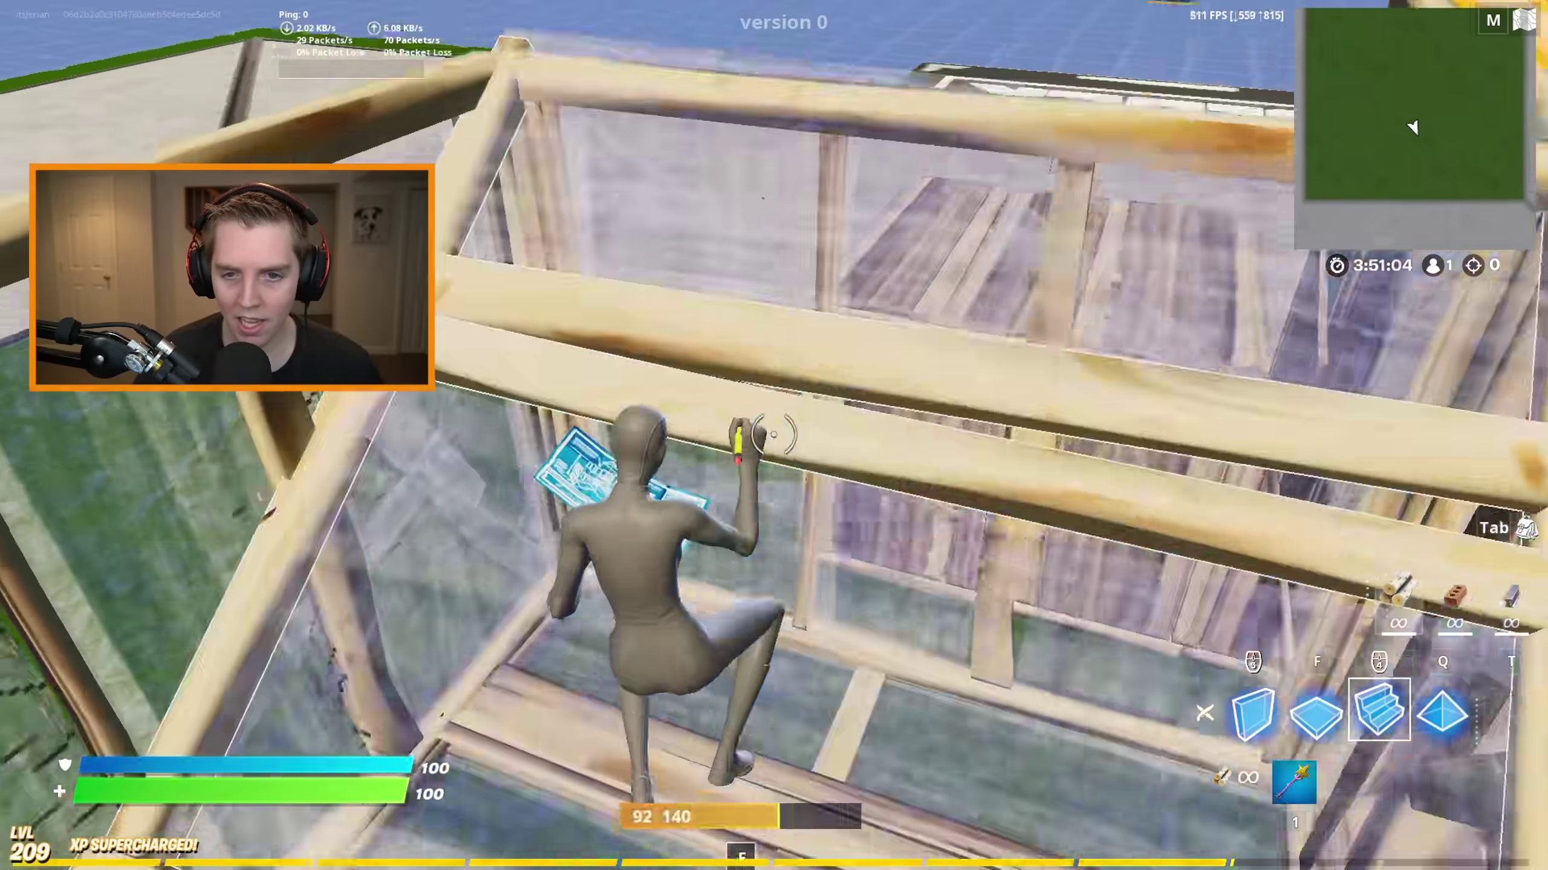
key(e)
click(773, 435)
key(e)
key(f)
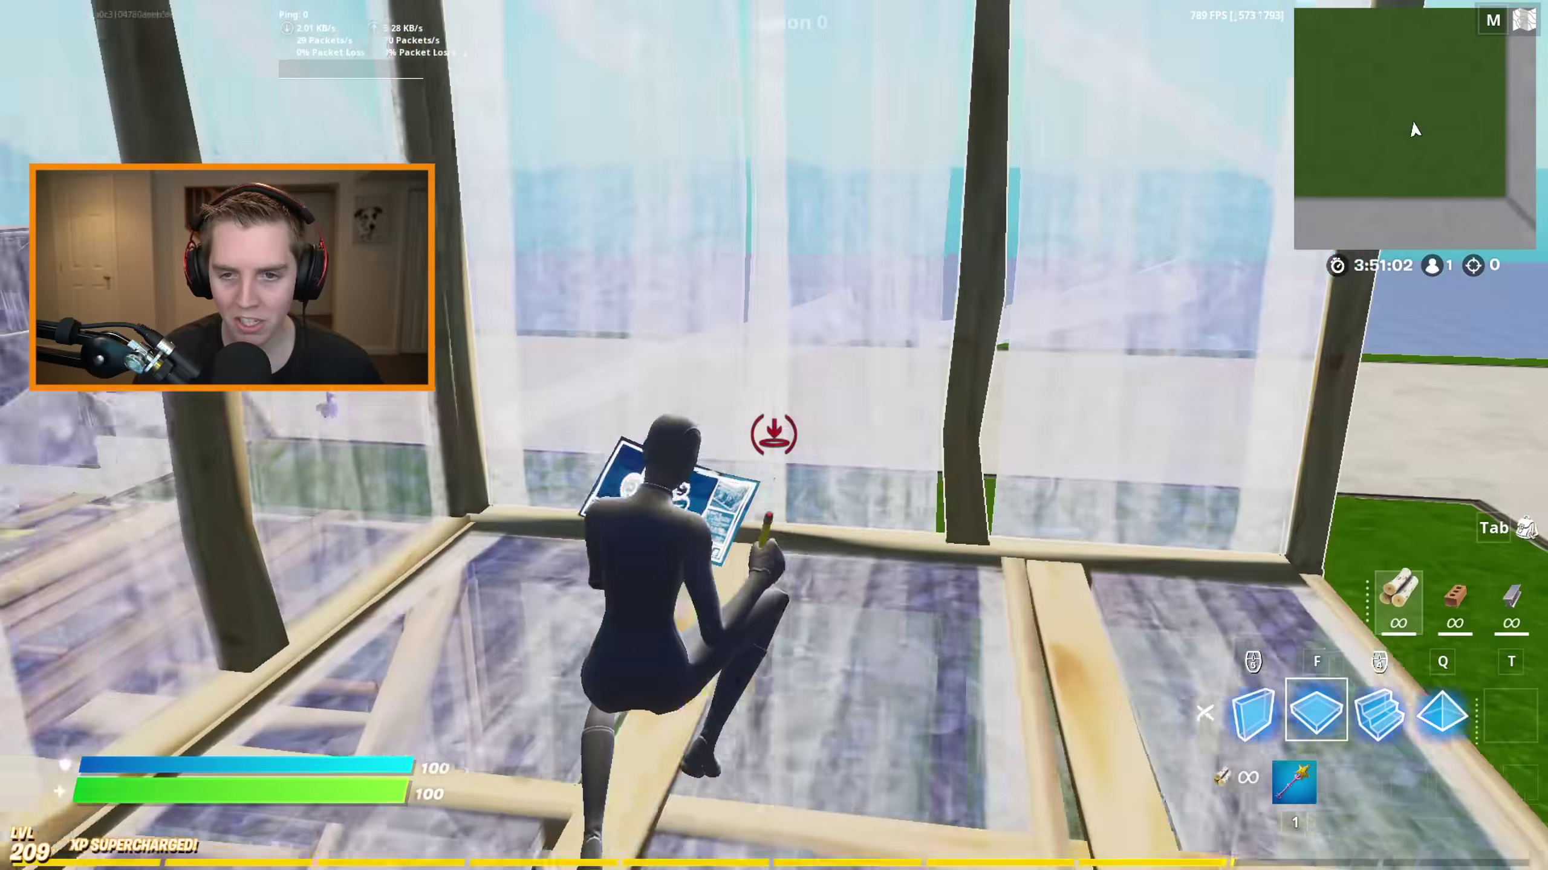
key(e)
click(774, 435)
key(e)
key(e)
click(774, 435)
key(e)
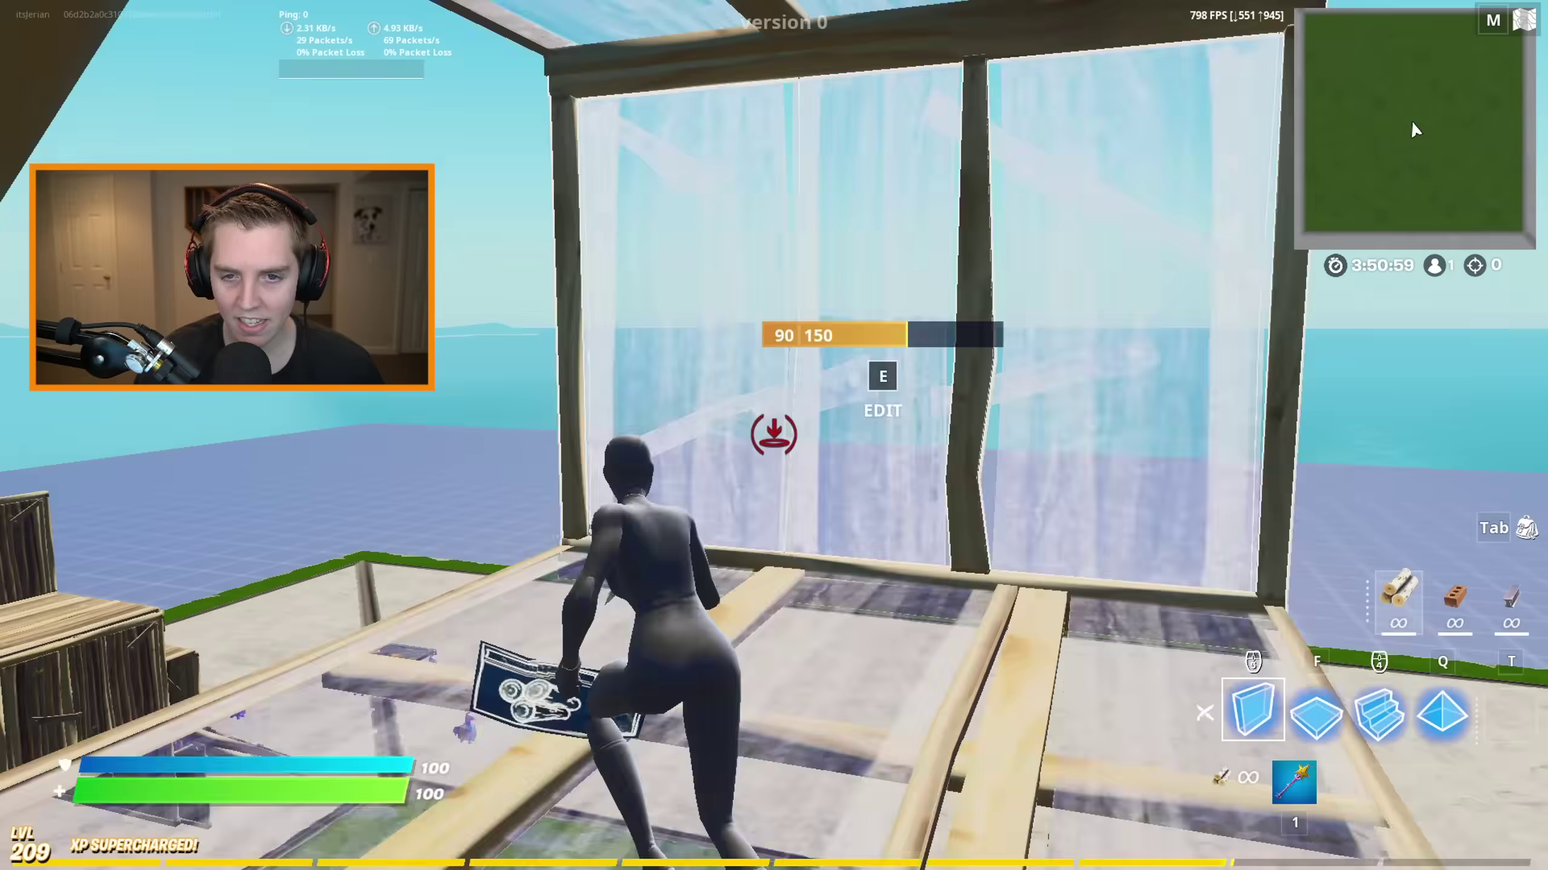
key(e)
click(774, 435)
key(e)
key(e)
click(773, 436)
click(773, 435)
key(e)
click(774, 435)
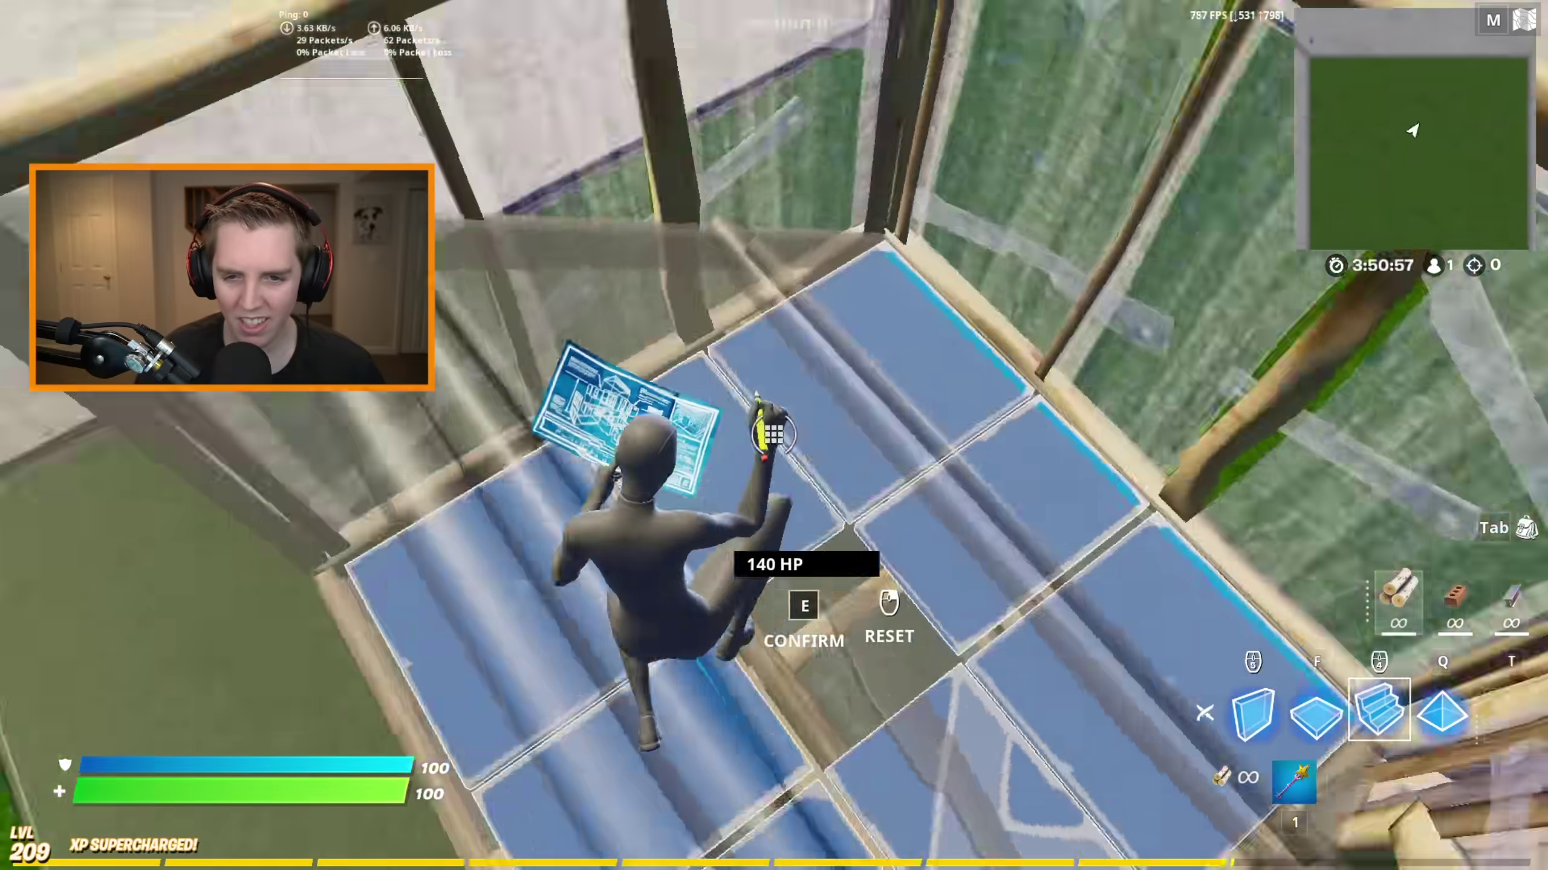
key(e)
click(774, 435)
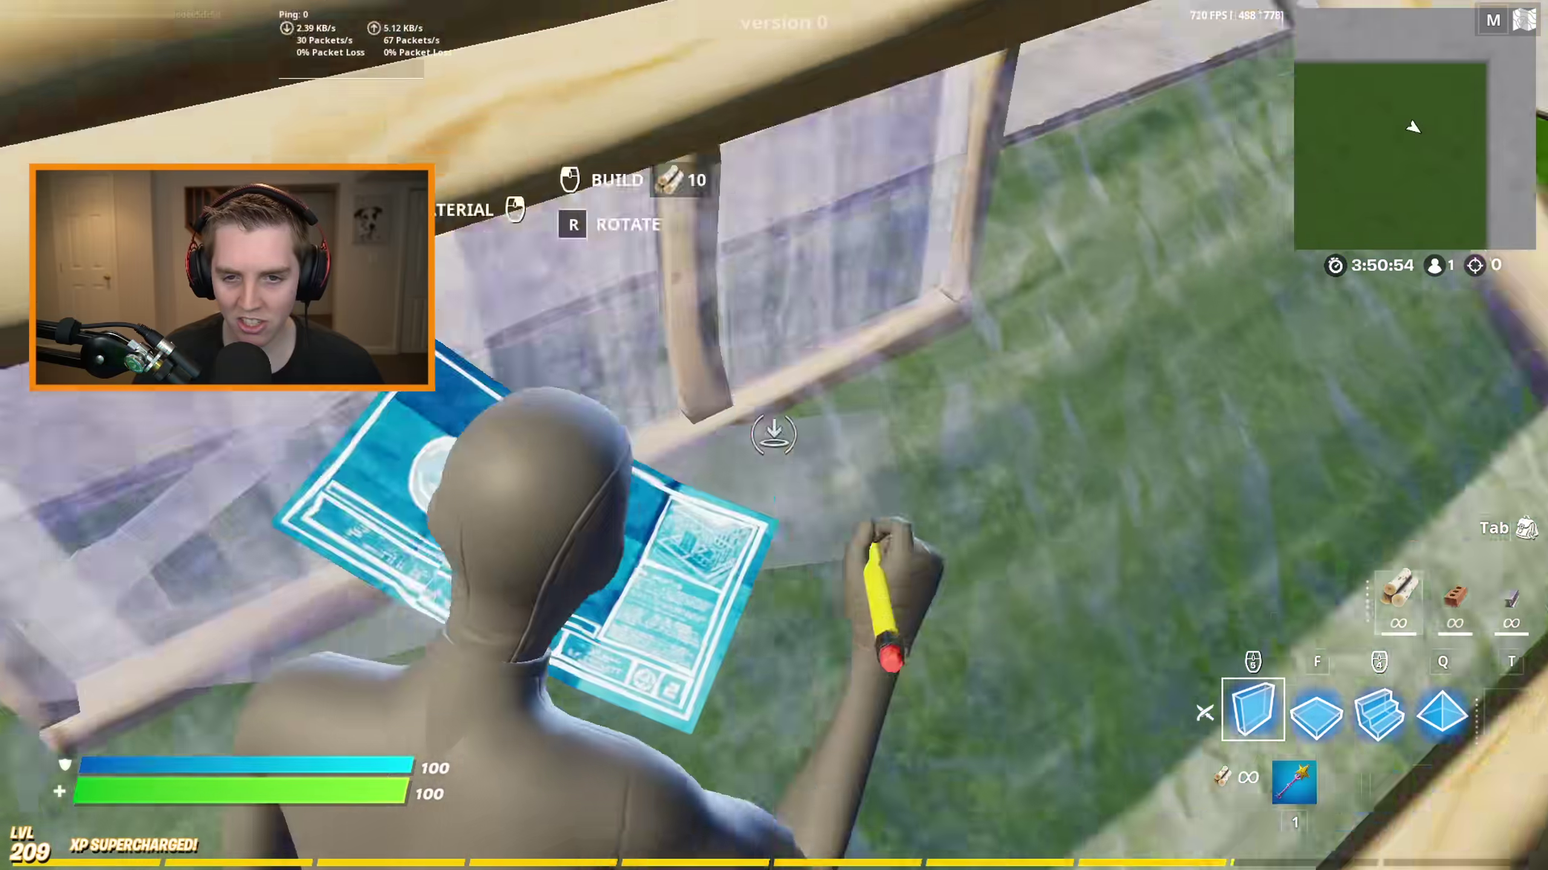
click(774, 435)
click(774, 436)
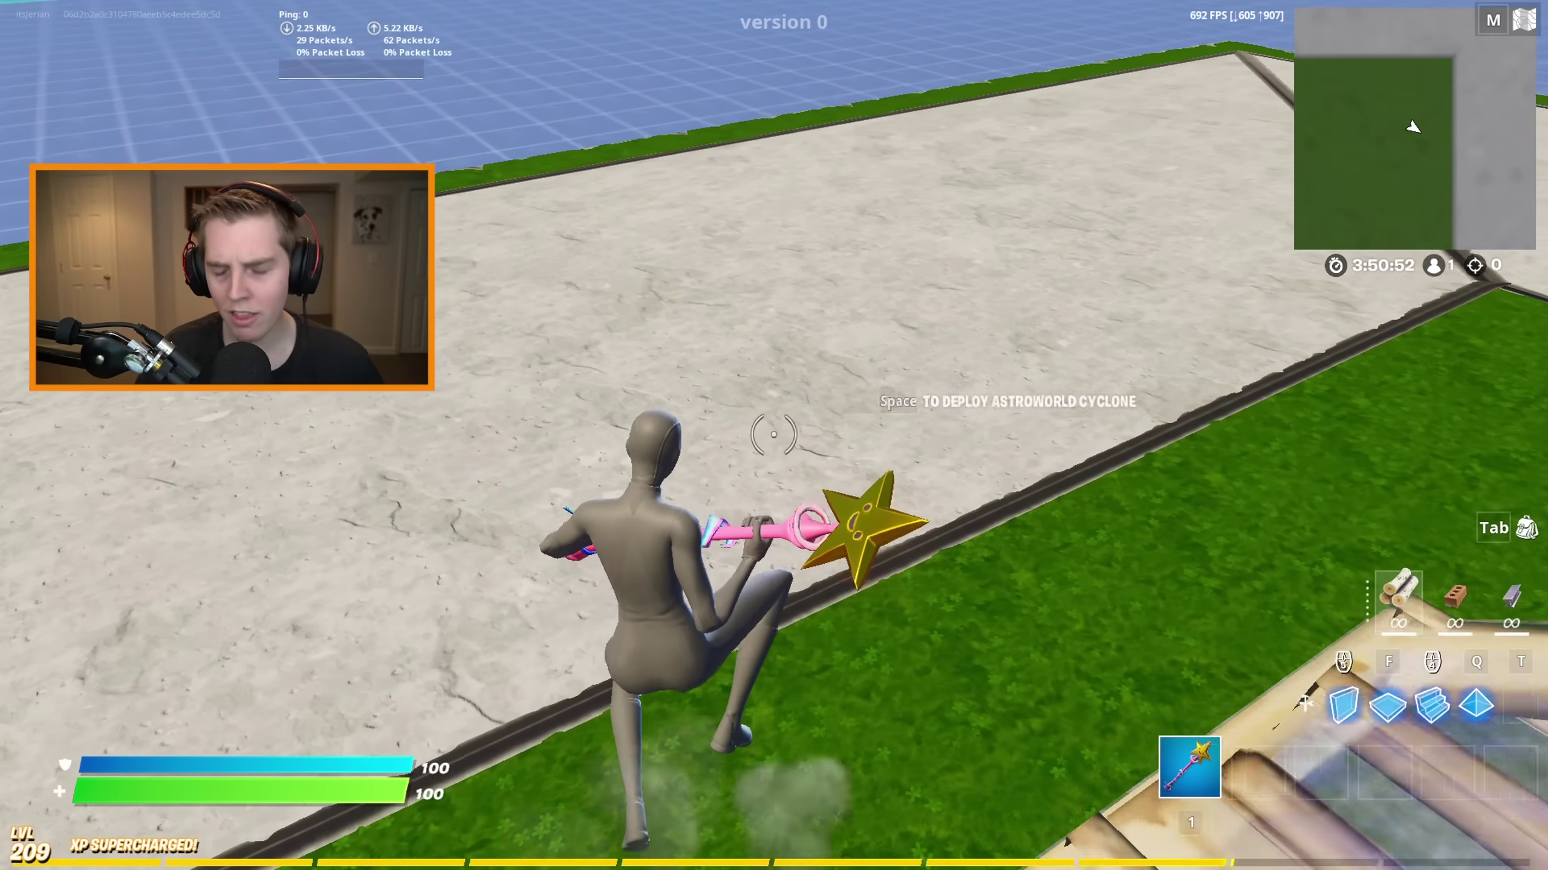
Switch the building material to metal and test the frame rate while building and editing walls, floors and ramps
key(4)
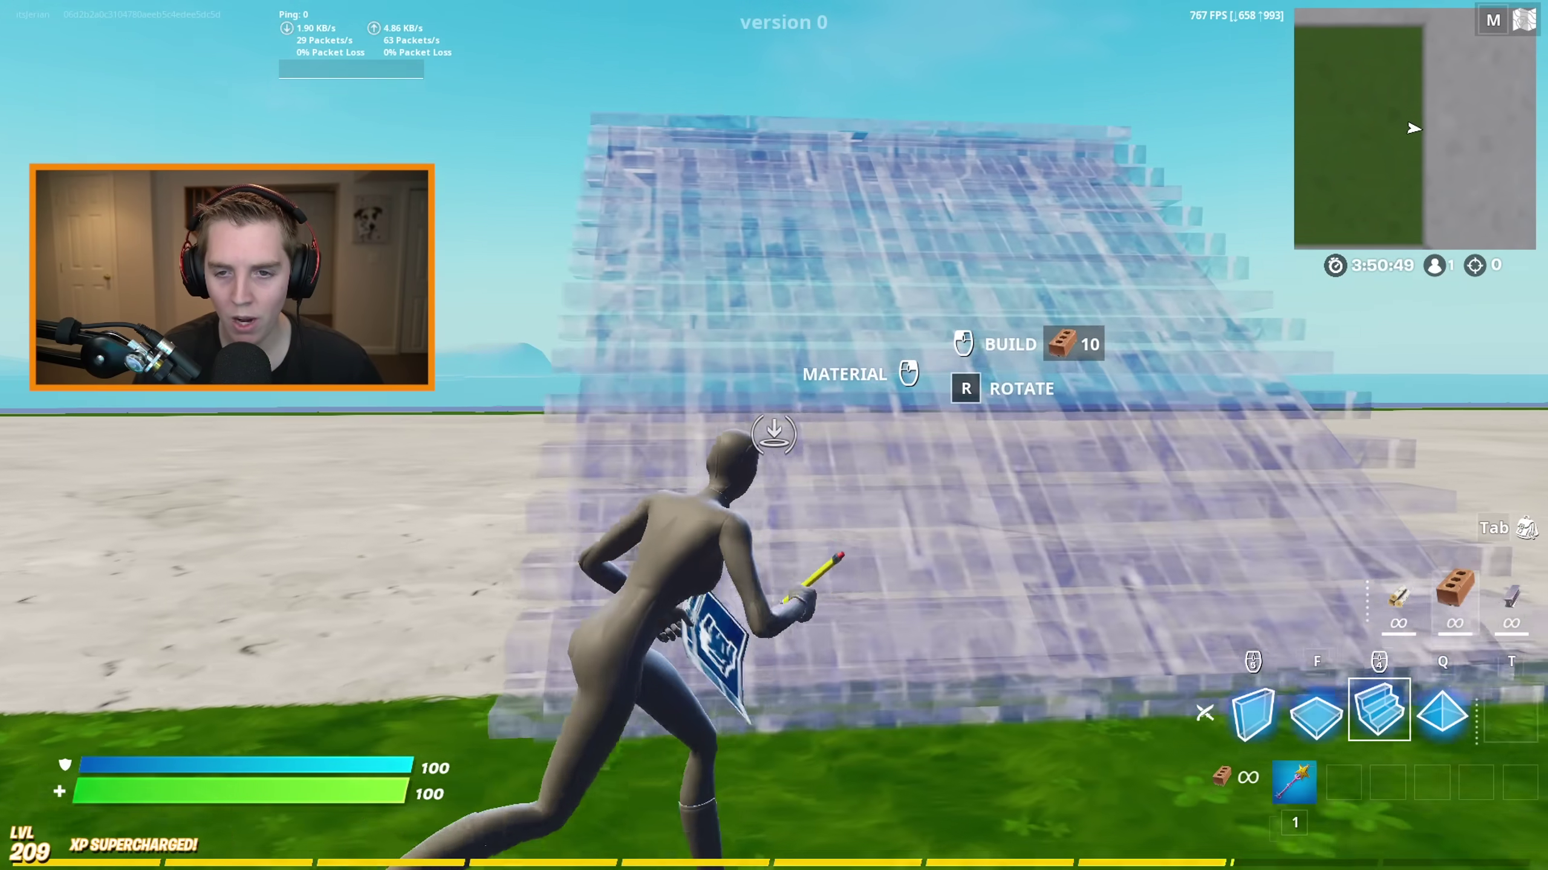
right_click(774, 435)
click(774, 435)
click(773, 435)
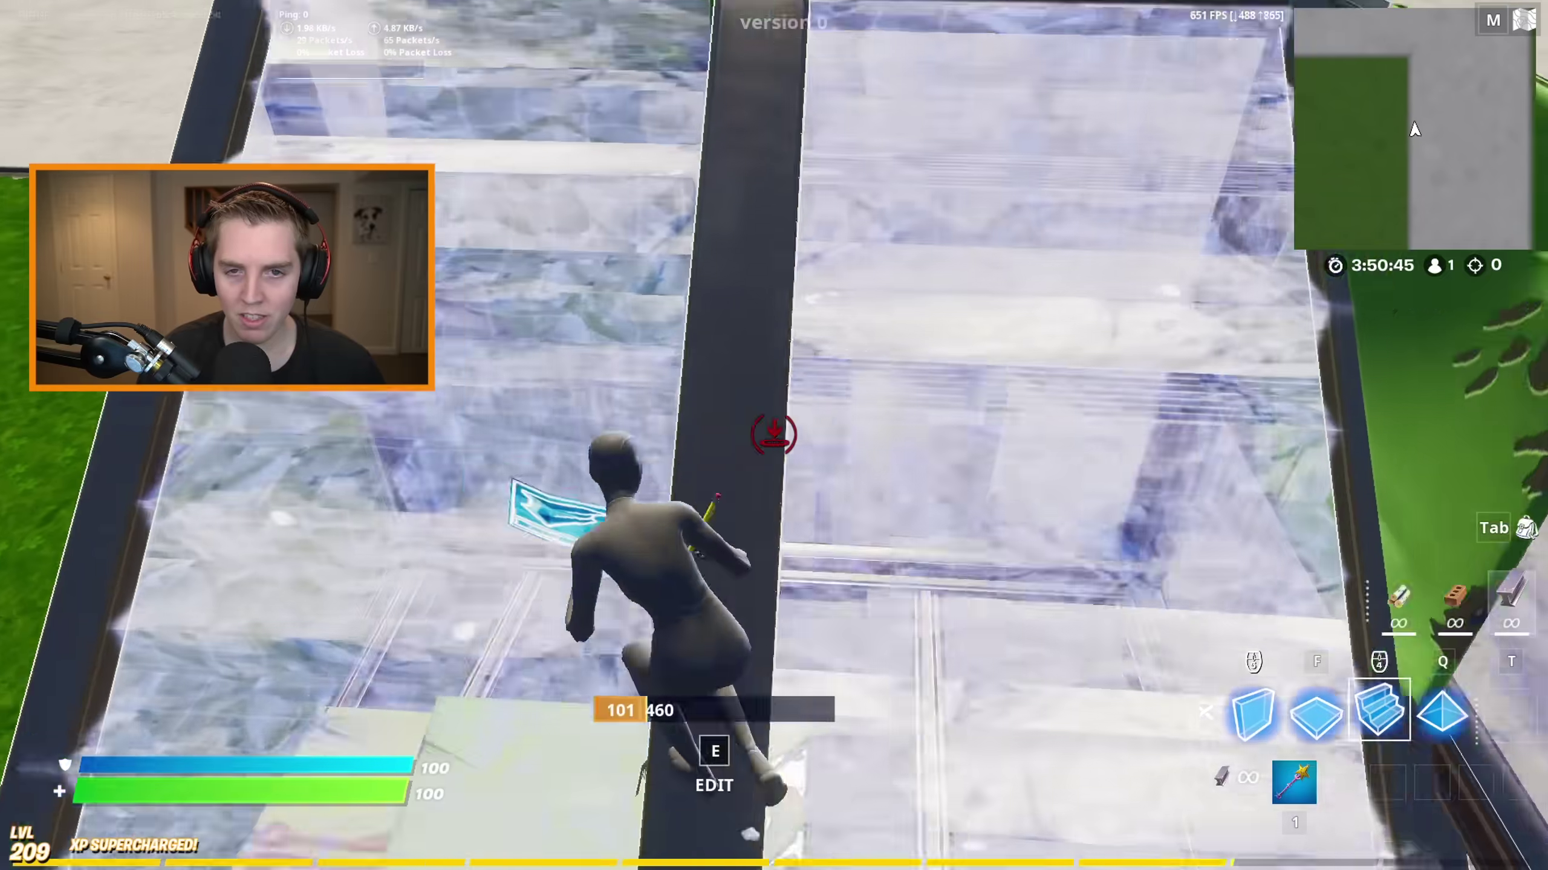
click(774, 434)
click(774, 434)
click(774, 434)
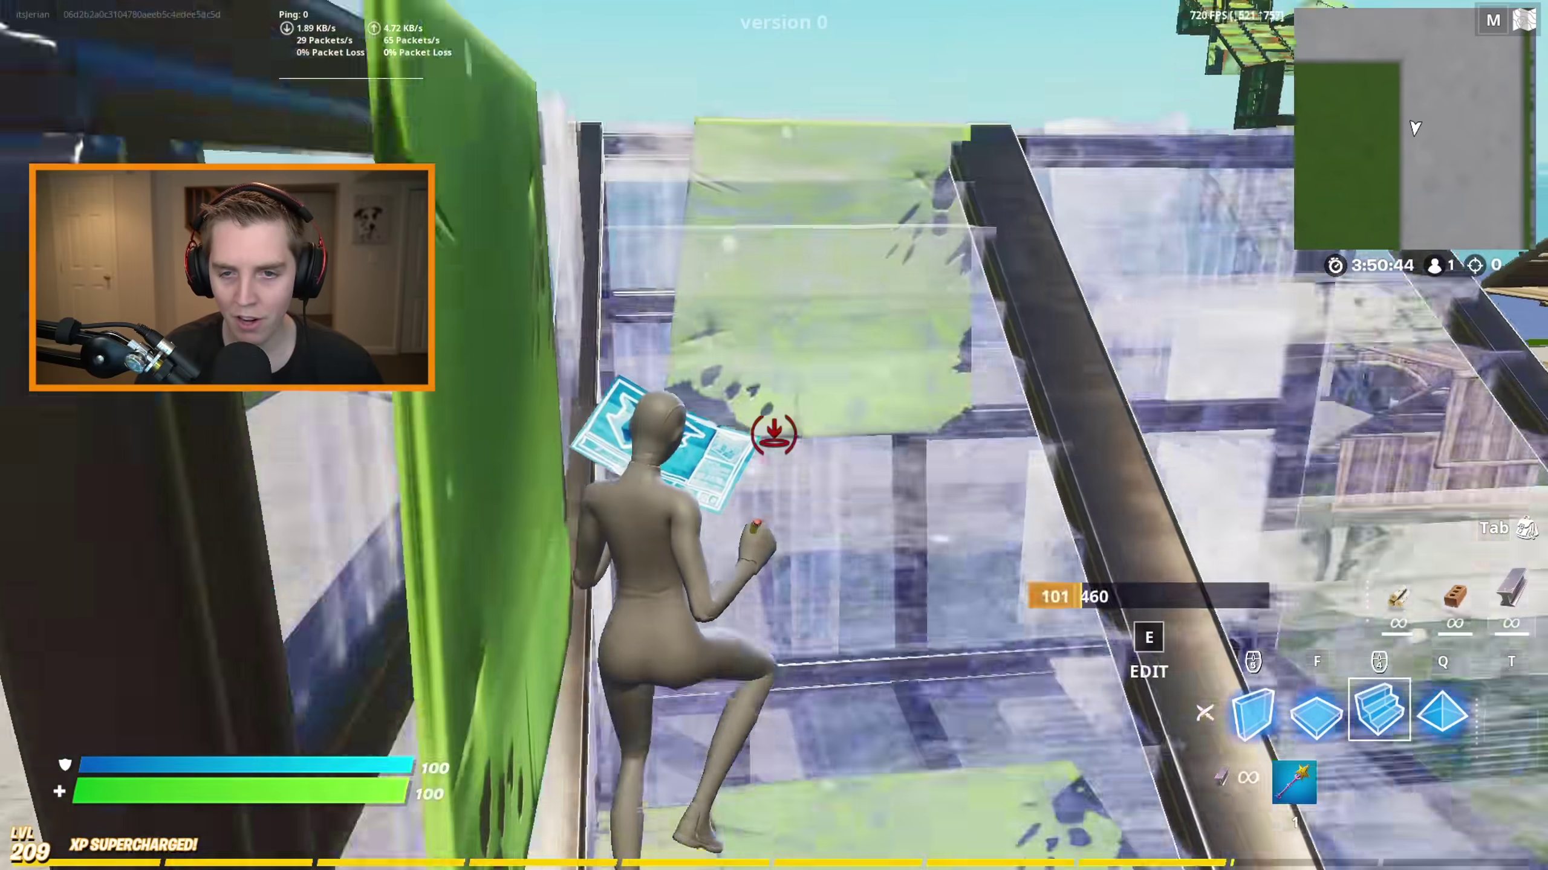
key(f)
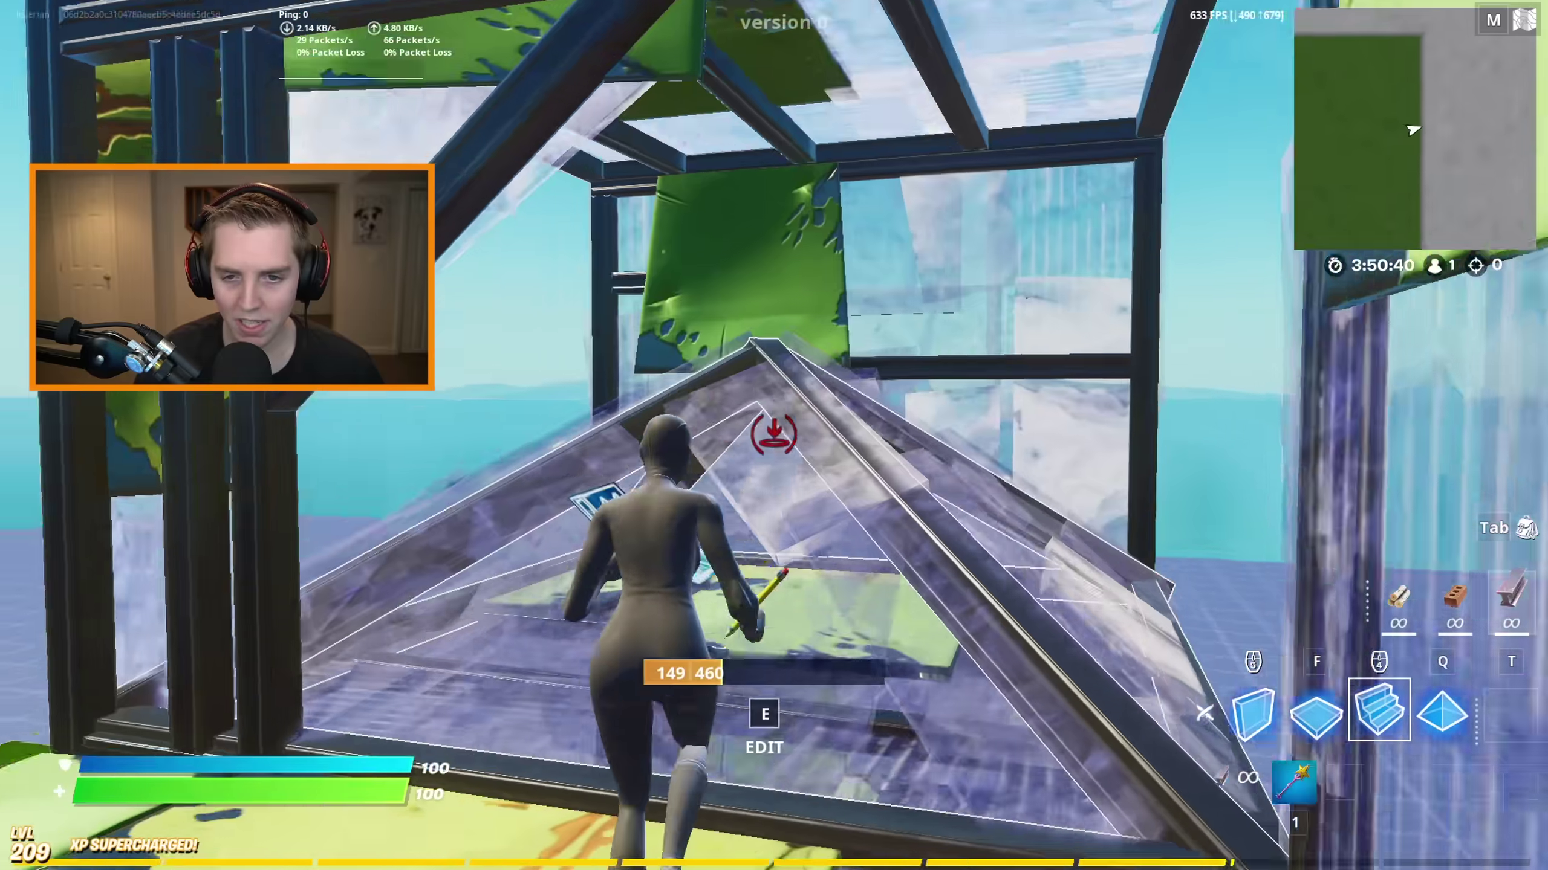
click(773, 435)
click(774, 434)
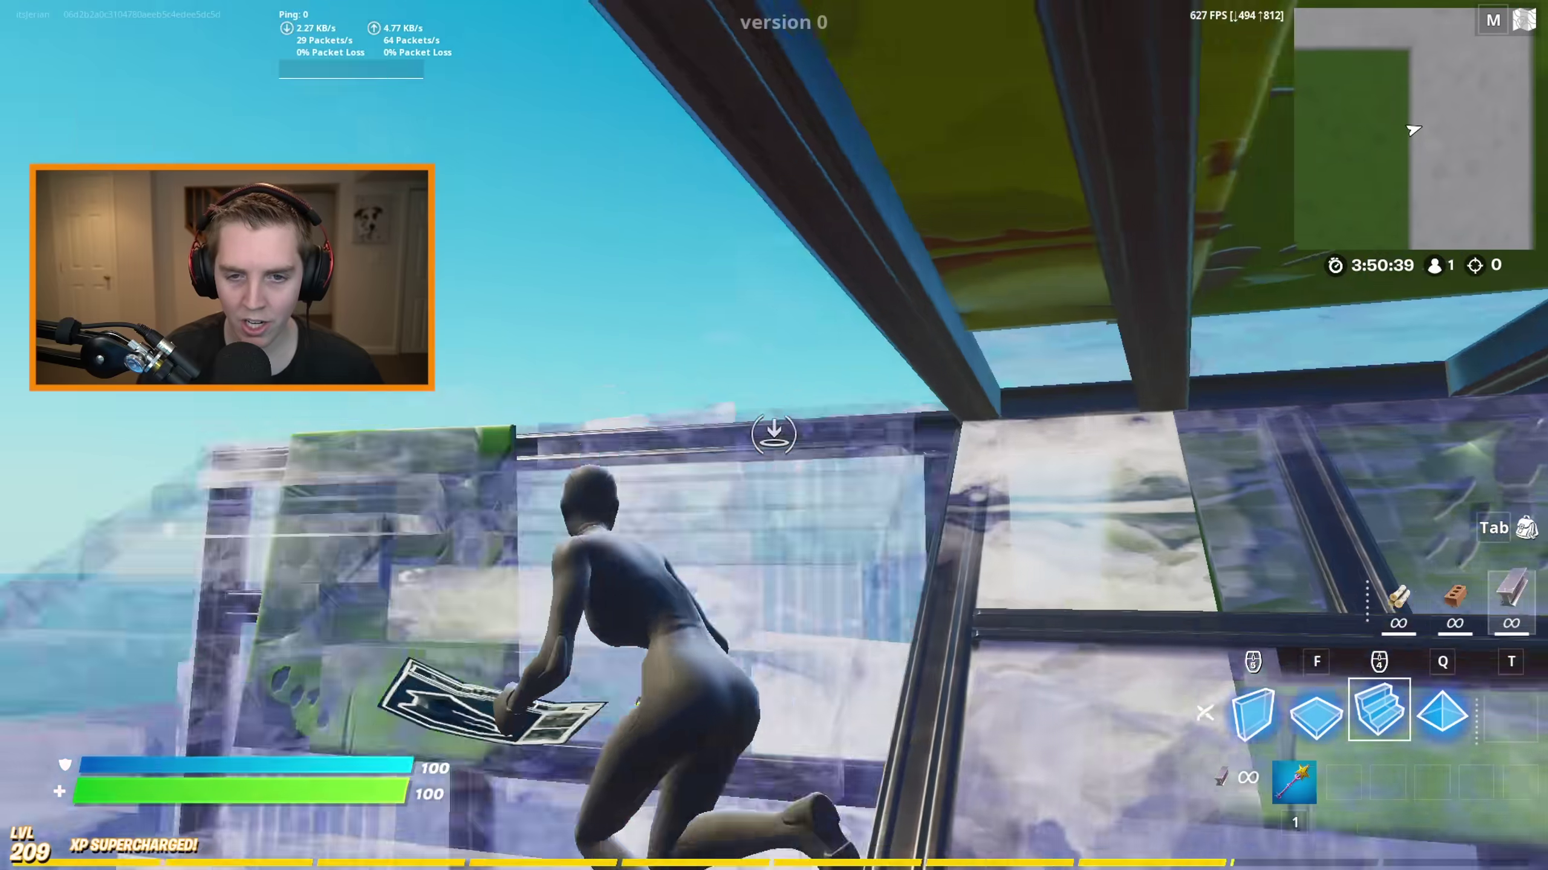
click(773, 434)
key(e)
click(774, 435)
key(e)
key(e)
click(774, 434)
key(e)
key(e)
click(773, 434)
key(e)
click(773, 434)
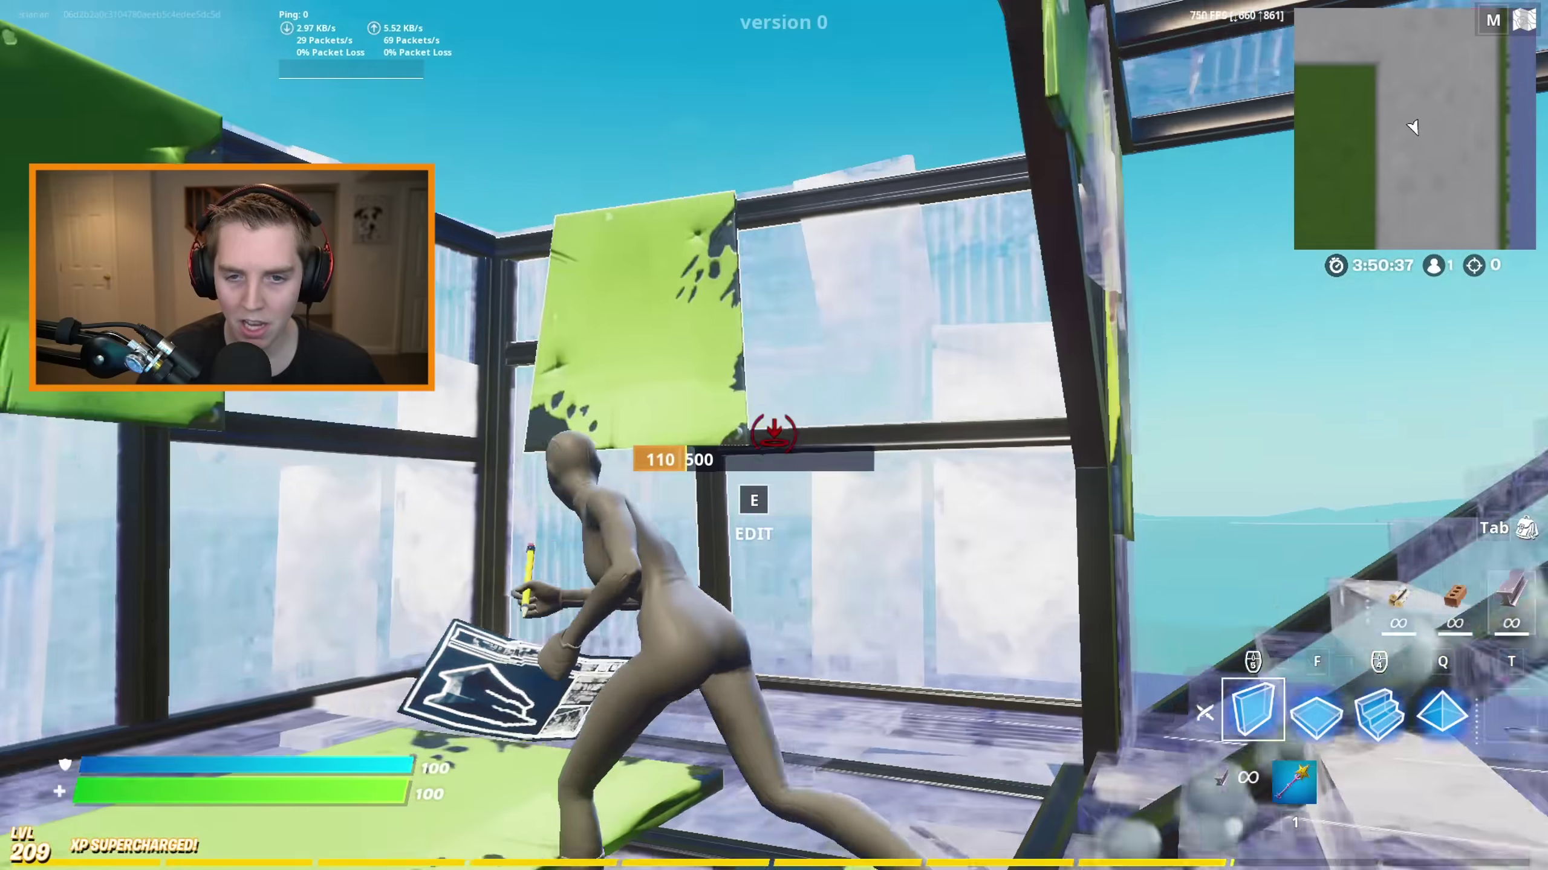
click(773, 435)
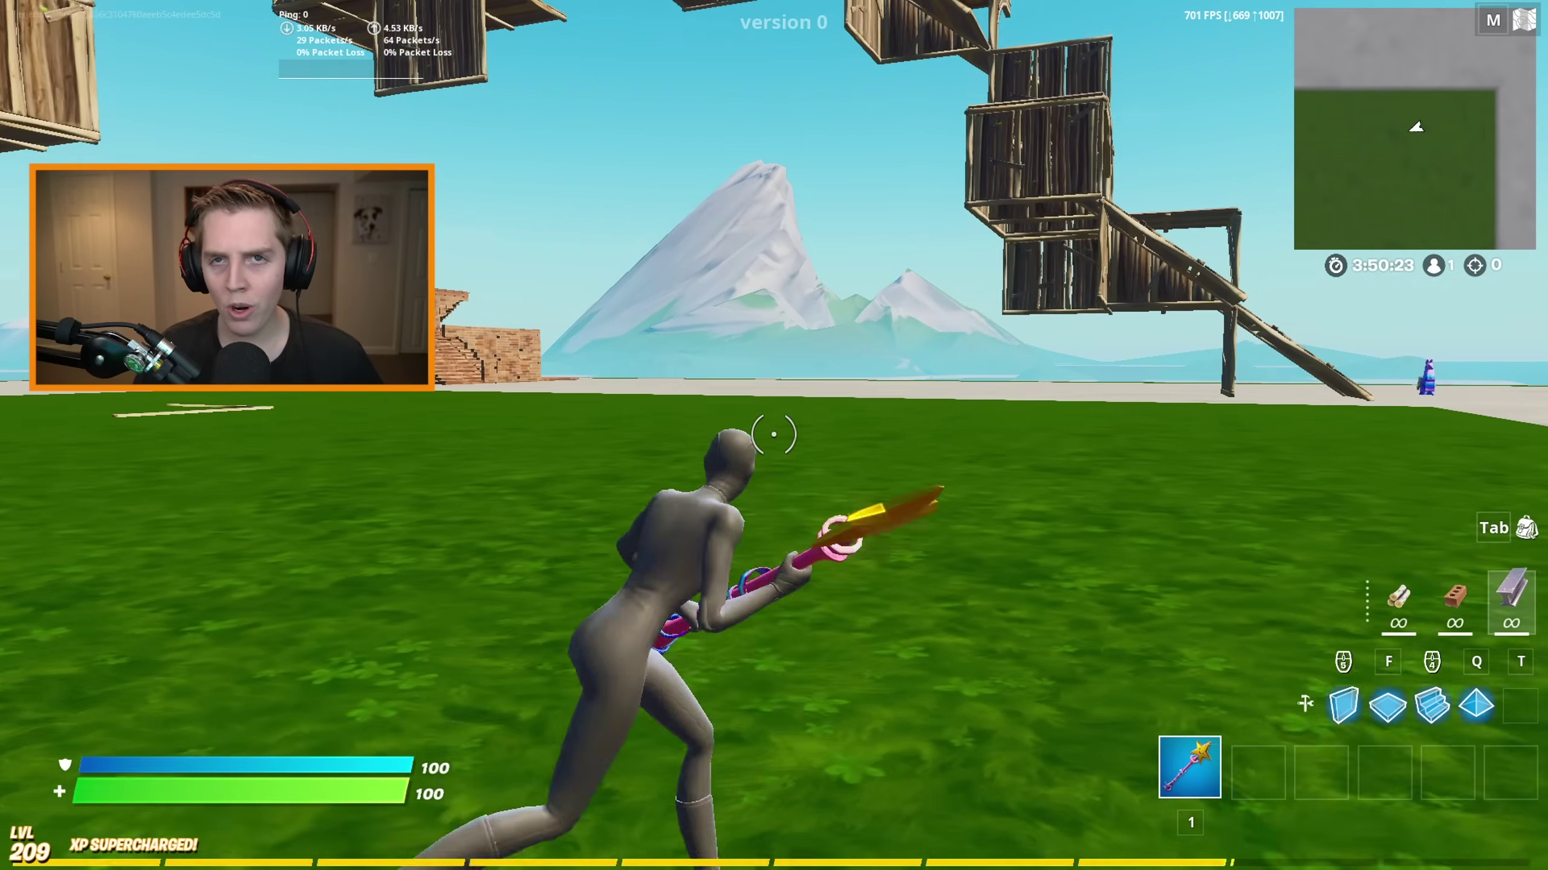
Reopen Fortnite's video settings and review the advanced graphics options
key(w)
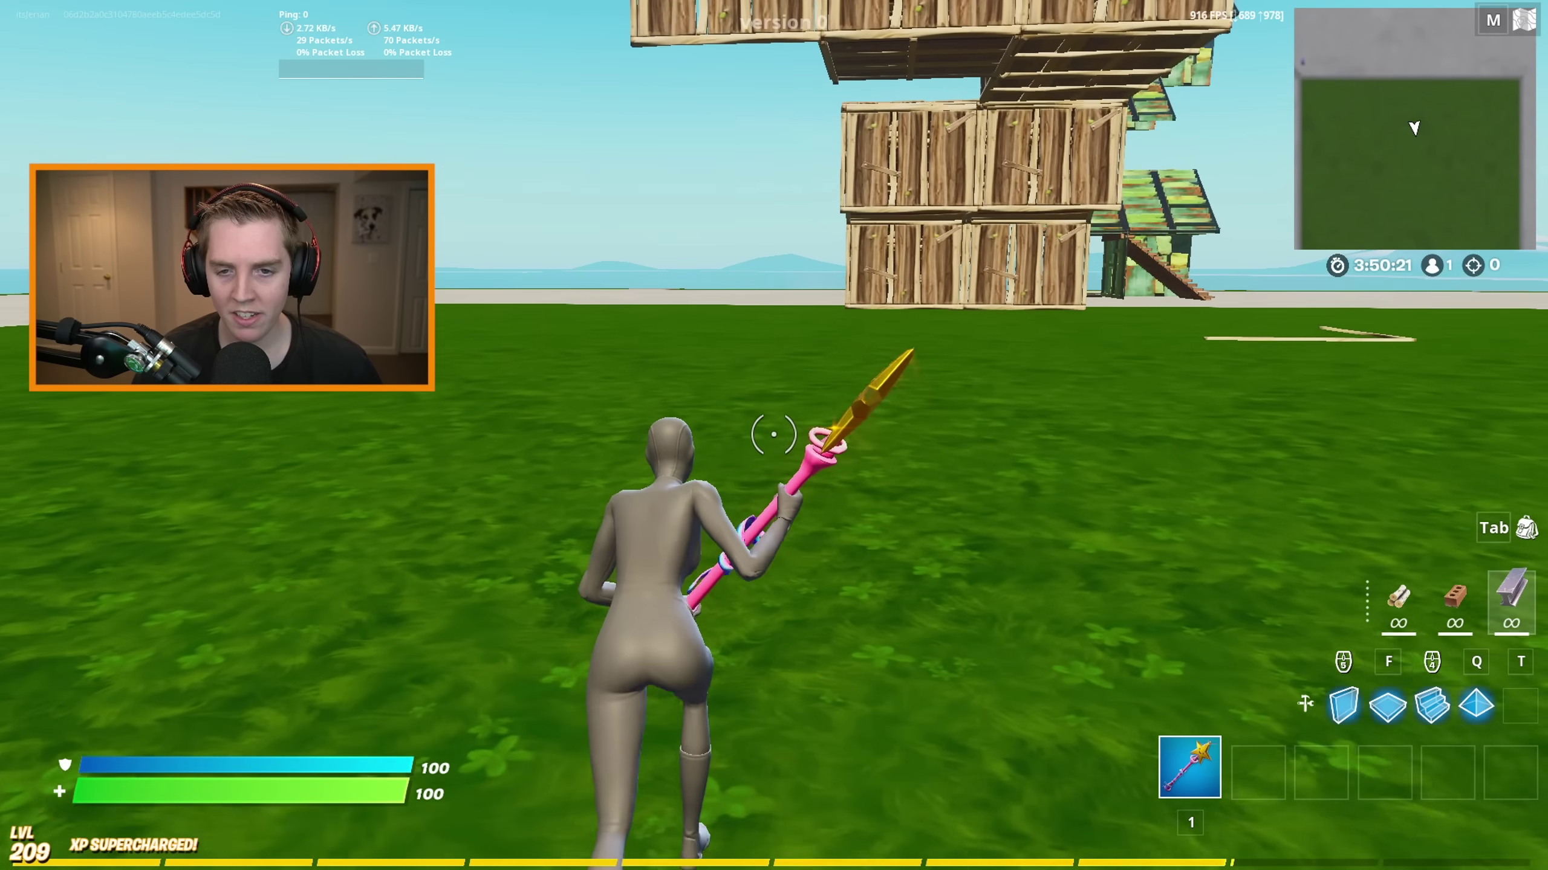
key(Escape)
click(1192, 92)
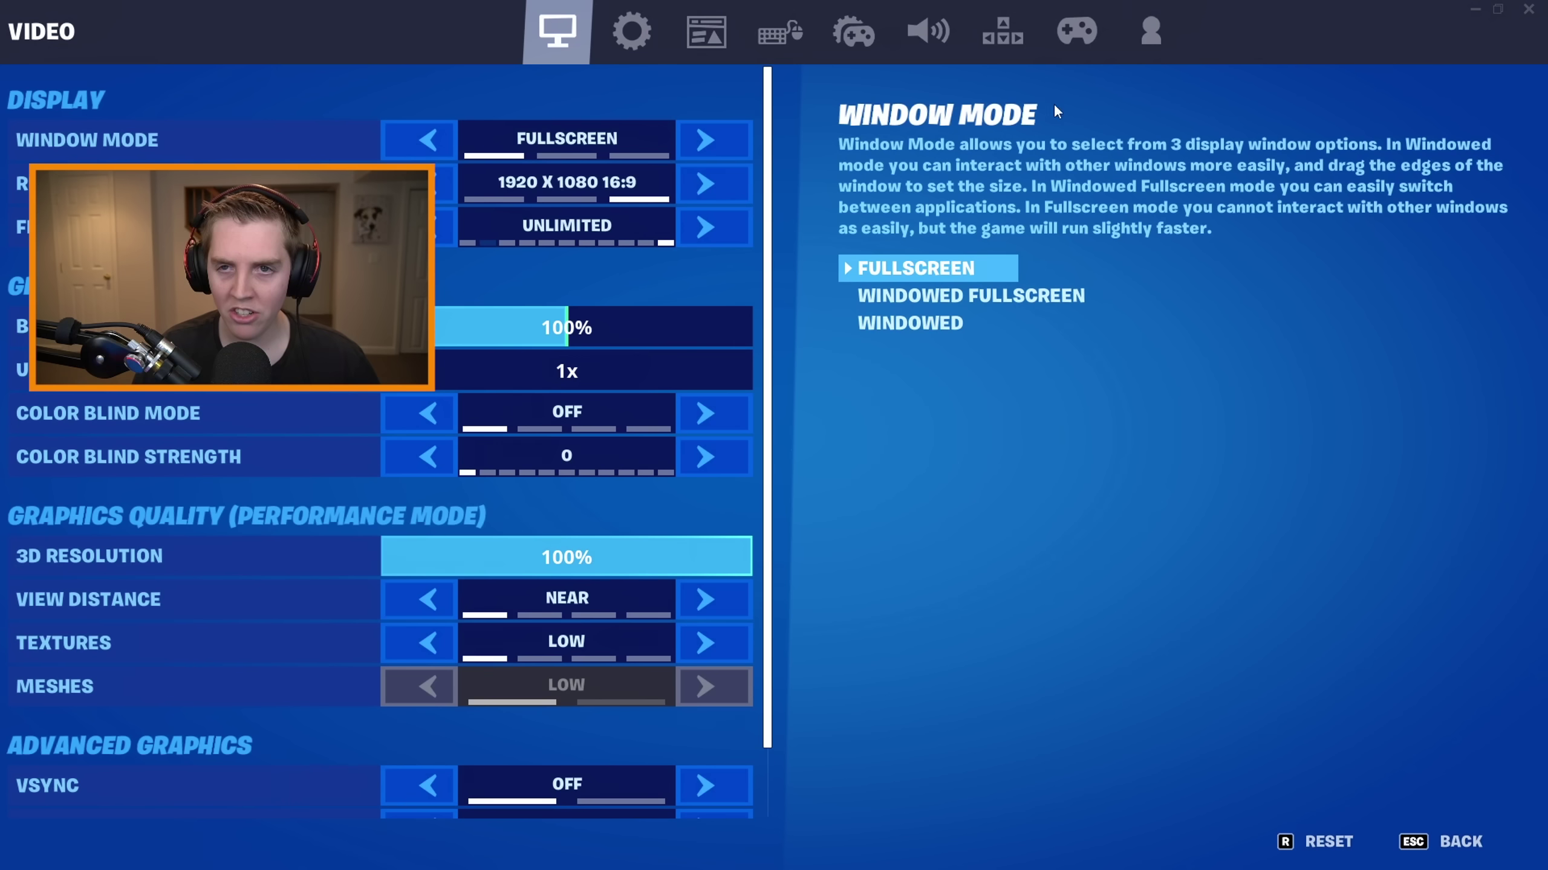
scroll(756, 244, down, 2)
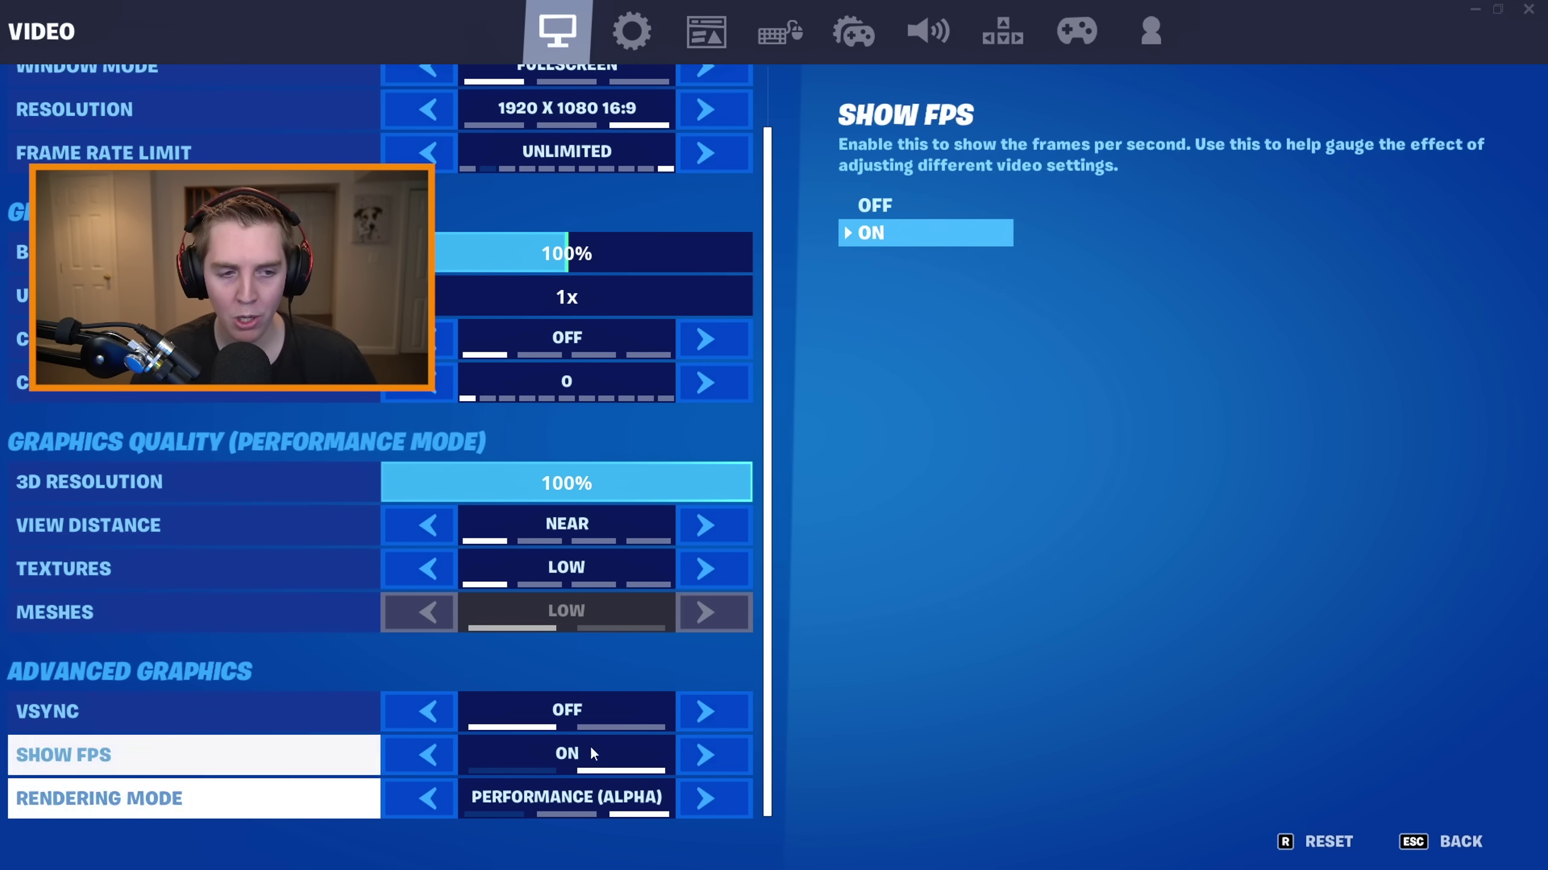